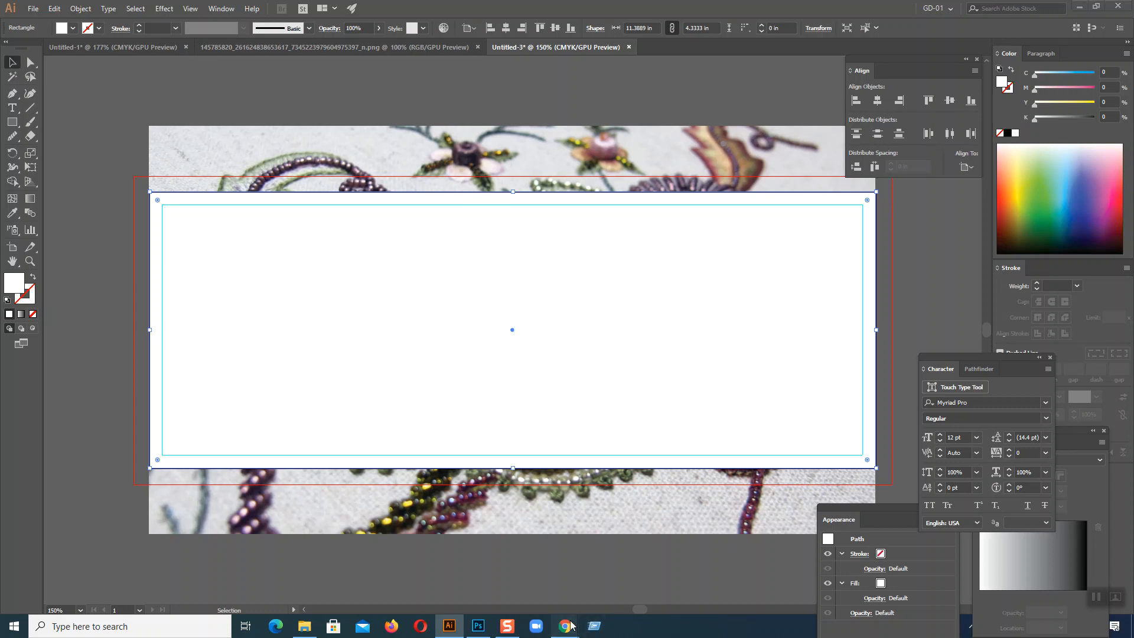
Step: Switch to Chrome and search Google Images for "billboard banner" in a new tab
{"action": "mouse_move", "coordinate": [565, 625]}
{"action": "left_click", "coordinate": [500, 576]}
{"action": "scroll", "coordinate": [749, 310], "scroll_direction": "down", "scroll_amount": 15}
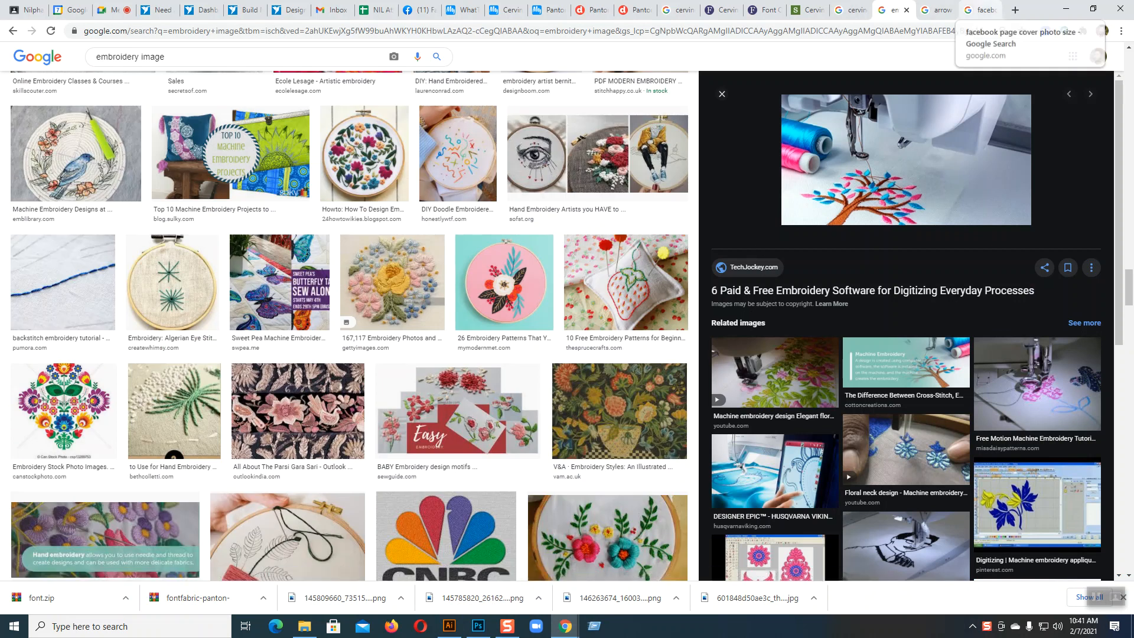
{"action": "left_click", "coordinate": [1013, 12]}
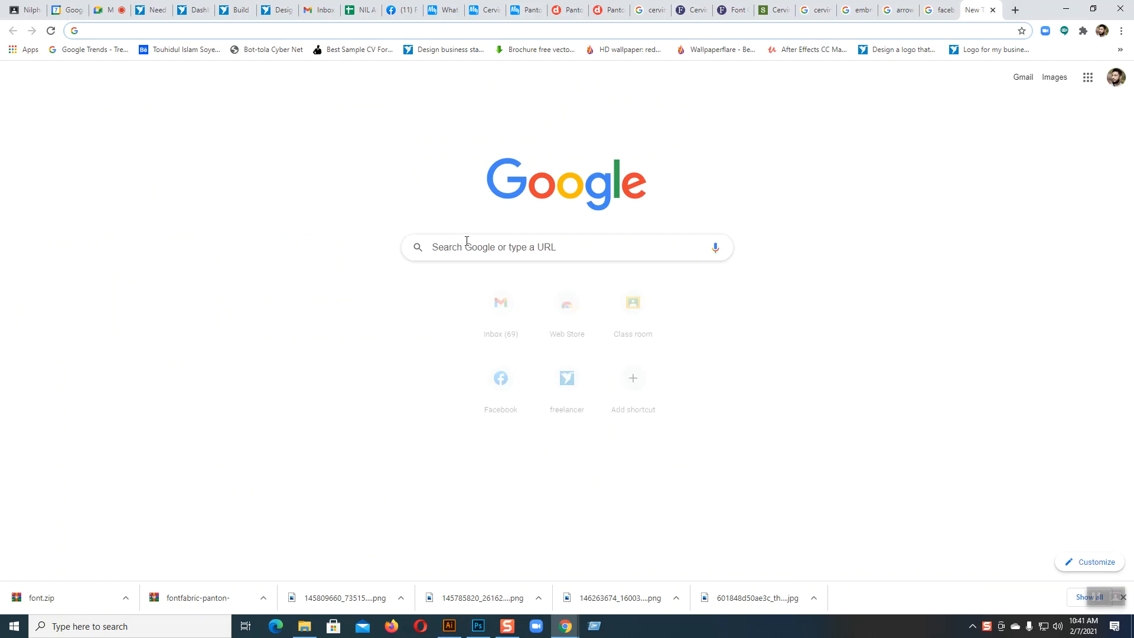
{"action": "left_click", "coordinate": [468, 247]}
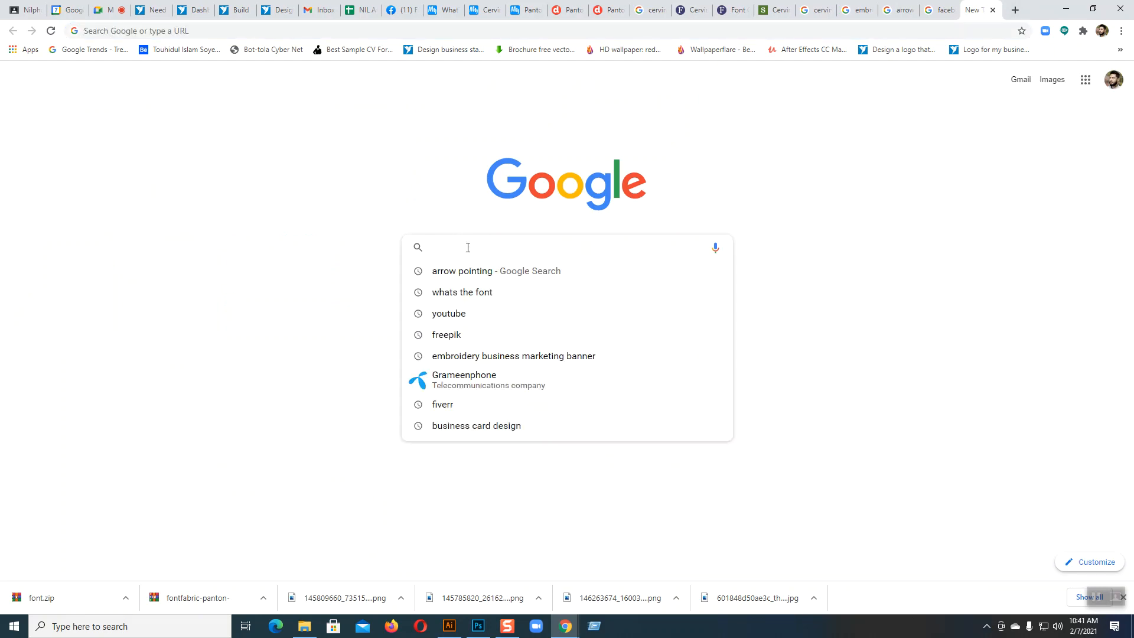
{"action": "type", "text": "B"}
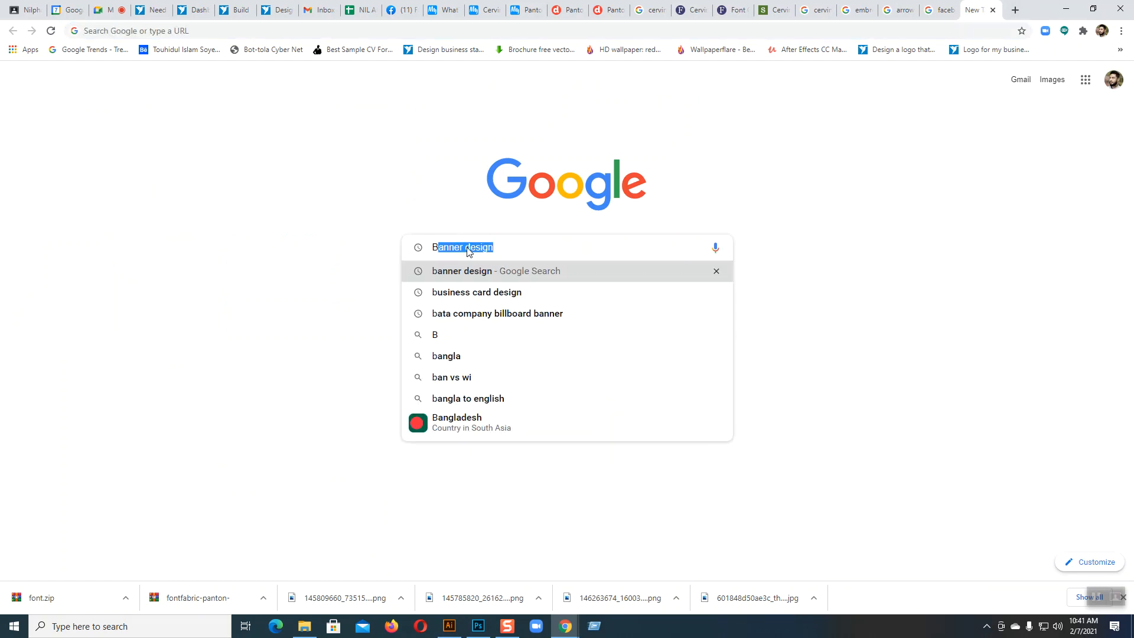
{"action": "type", "text": "ill"}
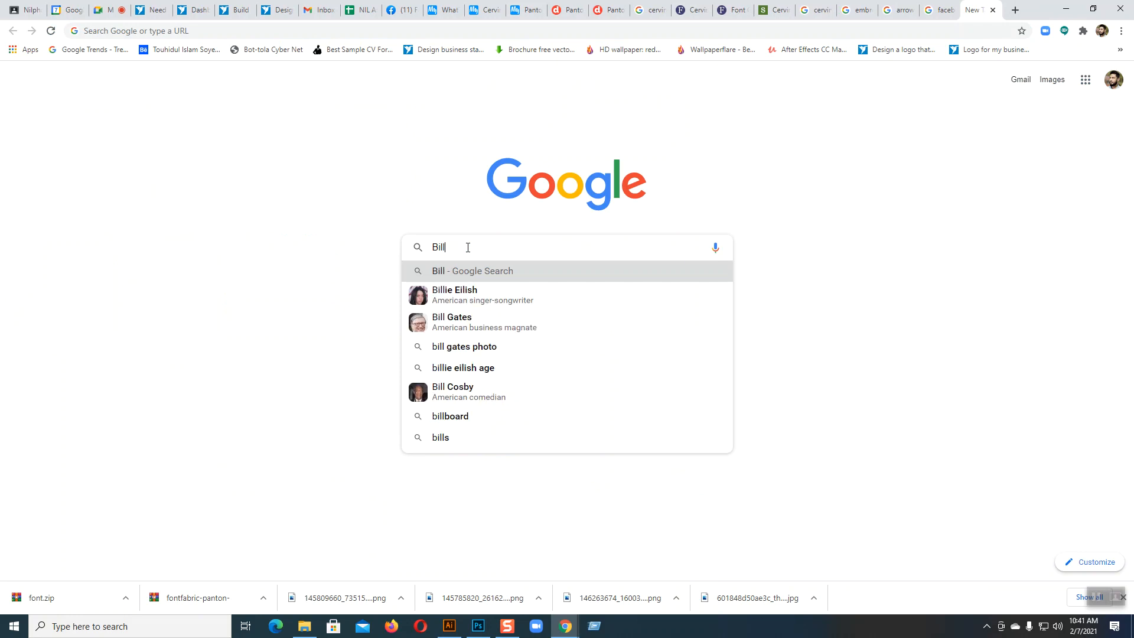
{"action": "type", "text": "board banner"}
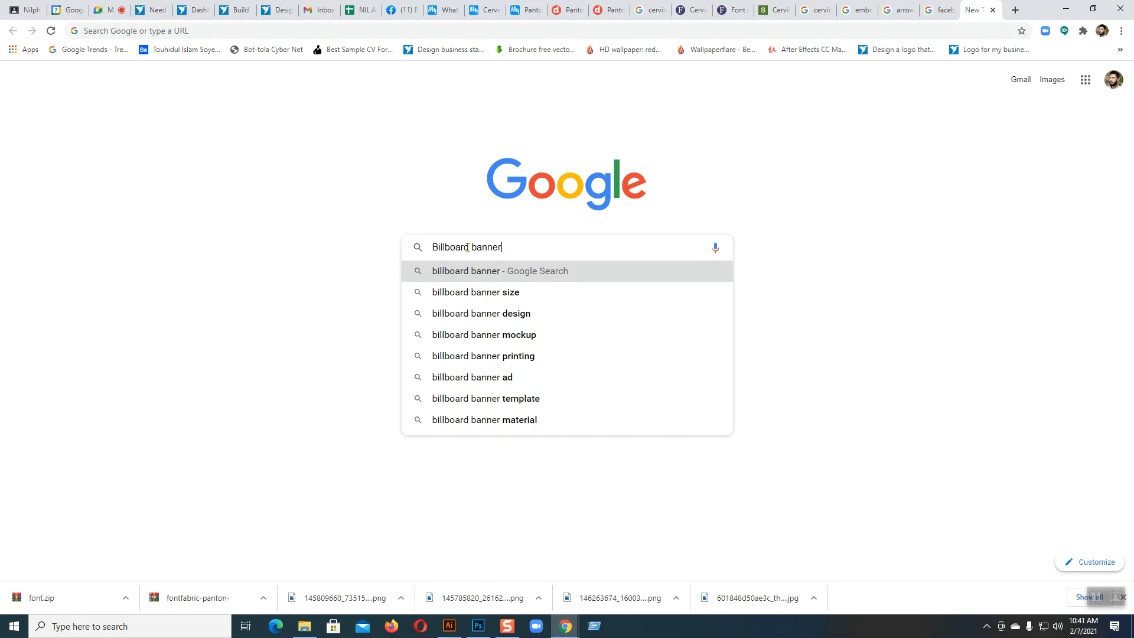
{"action": "left_click", "coordinate": [470, 271]}
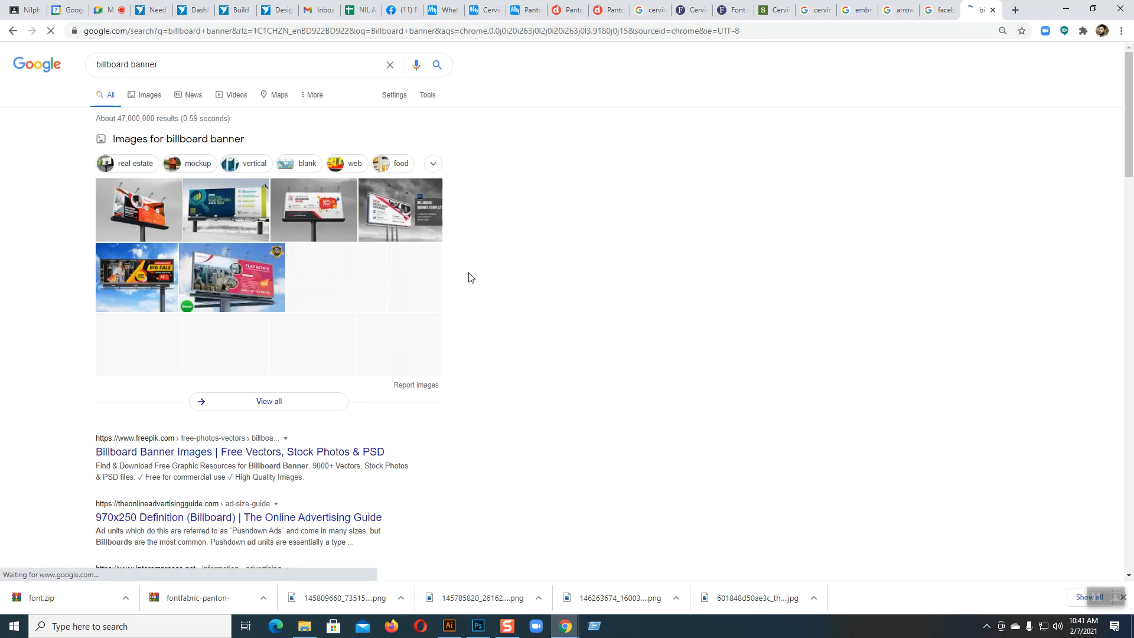
{"action": "left_click", "coordinate": [146, 98]}
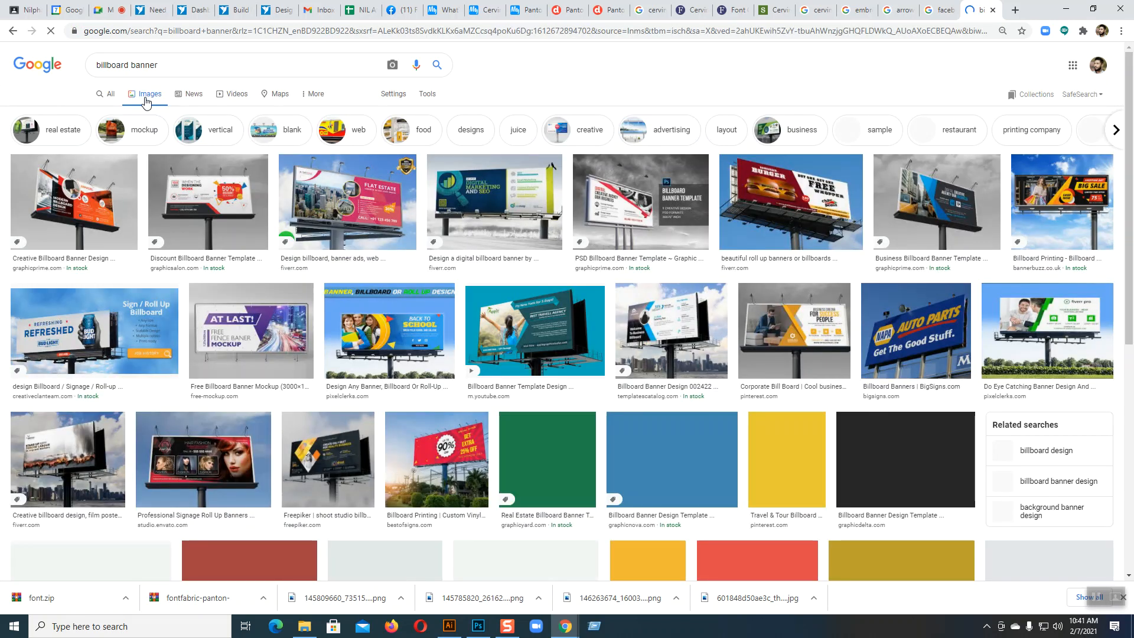
Step: Open the teal travel agency billboard image at full size in its own tab, view it and return to the results
{"action": "left_click", "coordinate": [524, 324]}
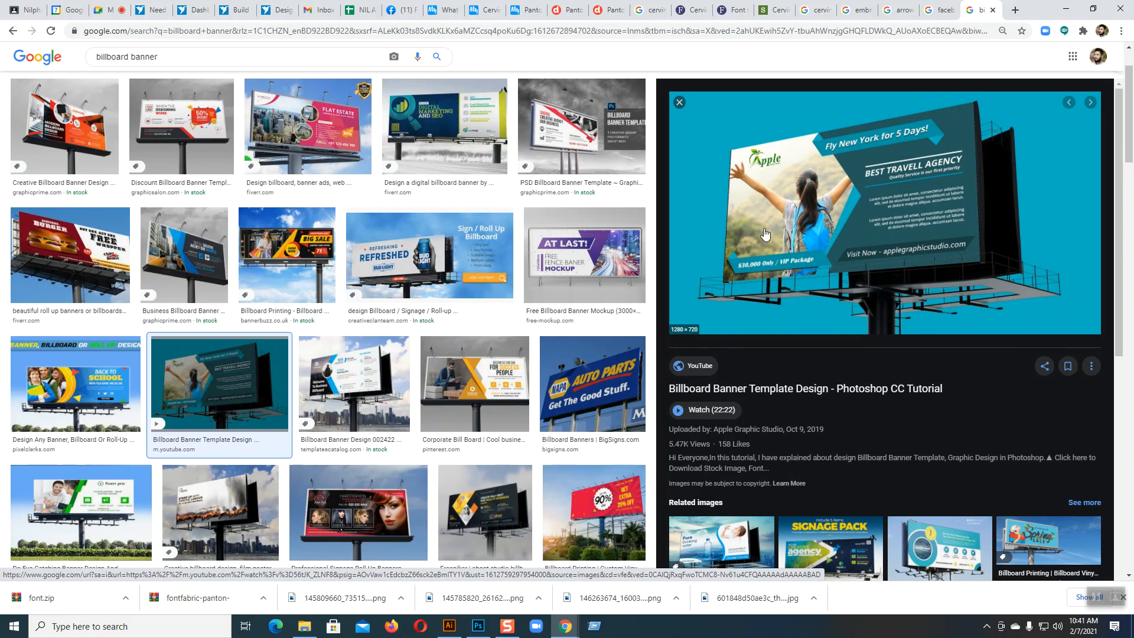
{"action": "right_click", "coordinate": [796, 192]}
{"action": "left_click", "coordinate": [875, 305]}
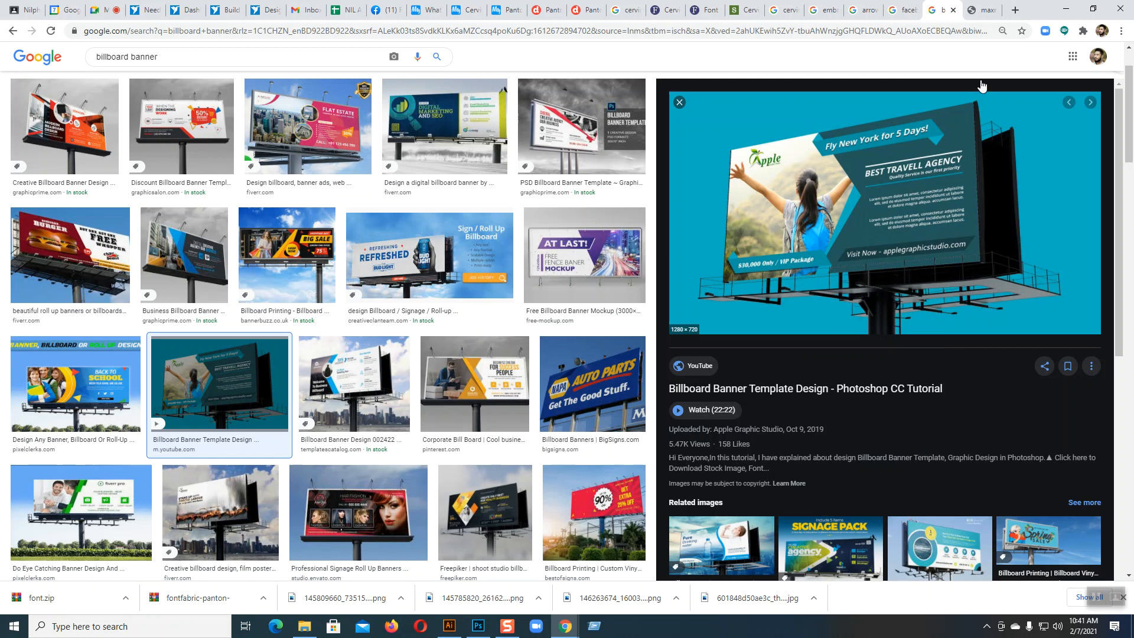
{"action": "left_click", "coordinate": [980, 10]}
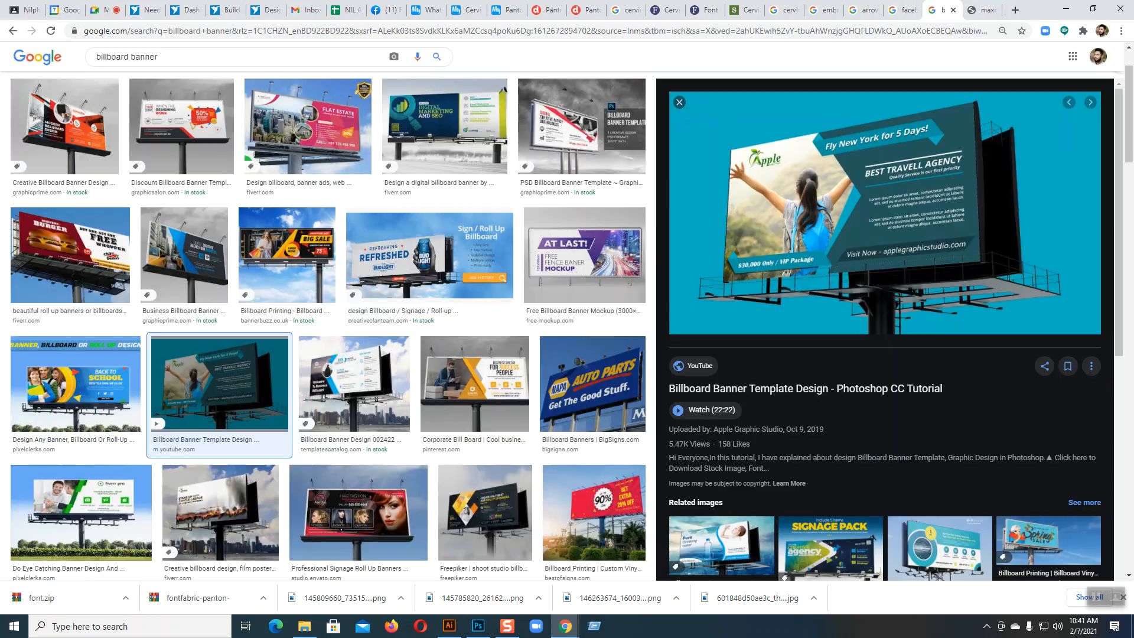
{"action": "left_click", "coordinate": [943, 10]}
Step: Preview the hair fashion, green-and-white business, healthy life and Flat Estate billboards to examine how they combine photos, colour shapes and text
{"action": "scroll", "coordinate": [356, 371], "scroll_direction": "down", "scroll_amount": 3}
{"action": "left_click", "coordinate": [356, 371]}
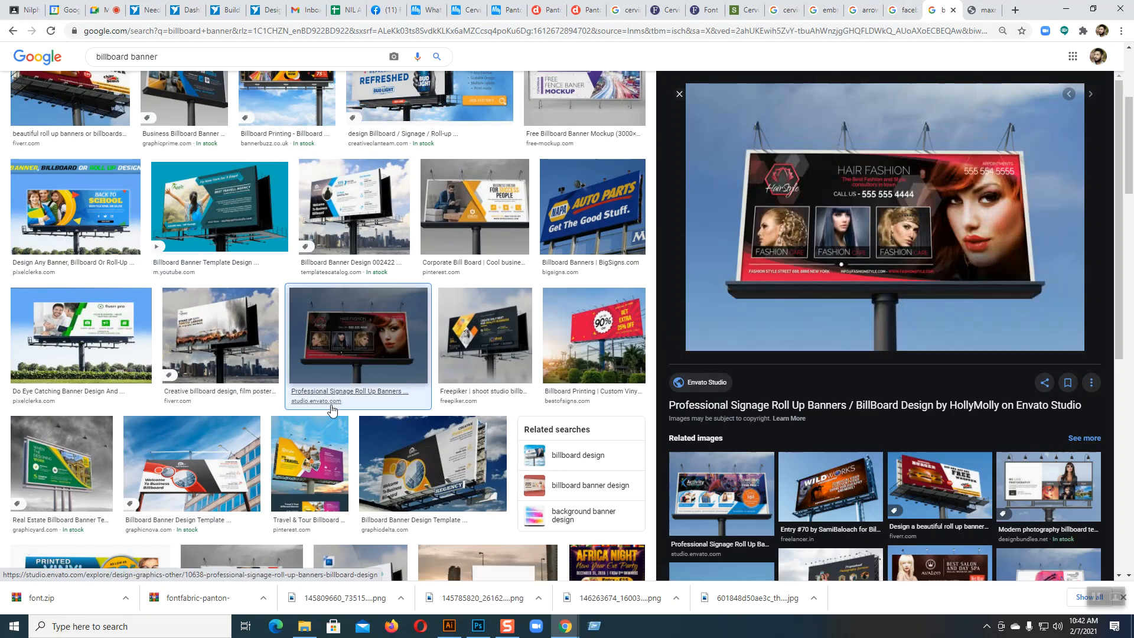
{"action": "left_click", "coordinate": [74, 332]}
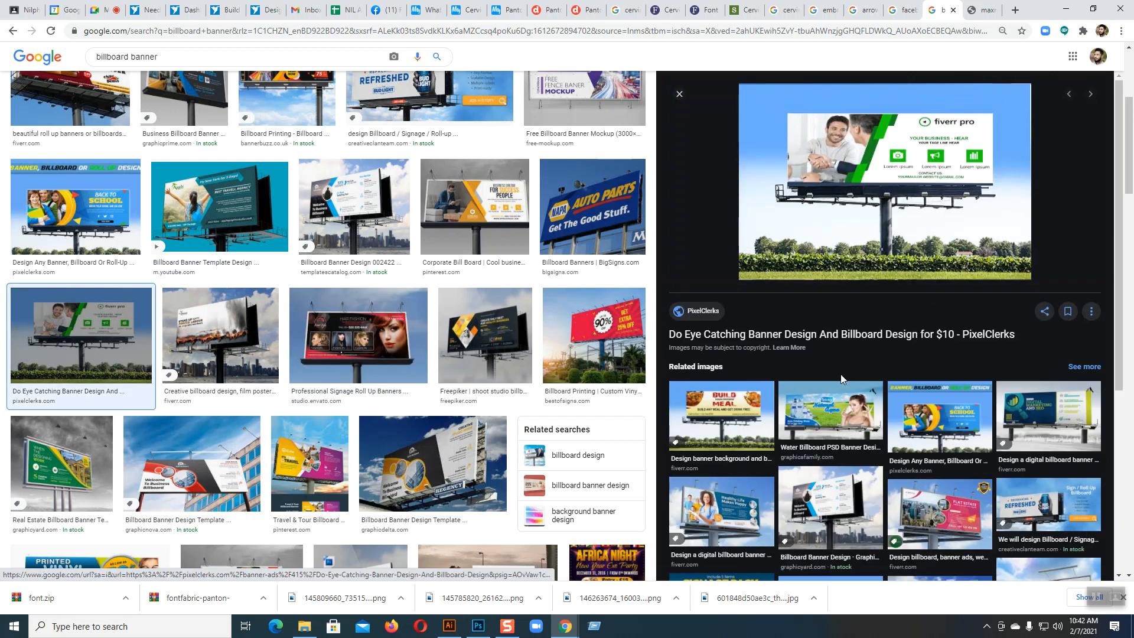
{"action": "left_click", "coordinate": [706, 514]}
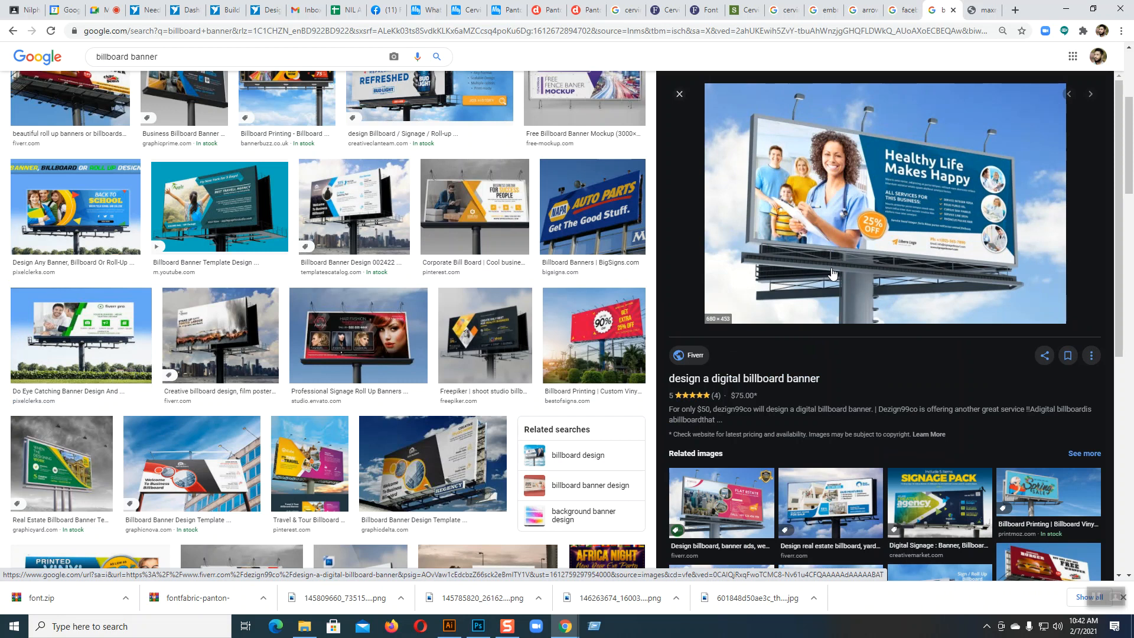
{"action": "scroll", "coordinate": [707, 270], "scroll_direction": "up", "scroll_amount": 2}
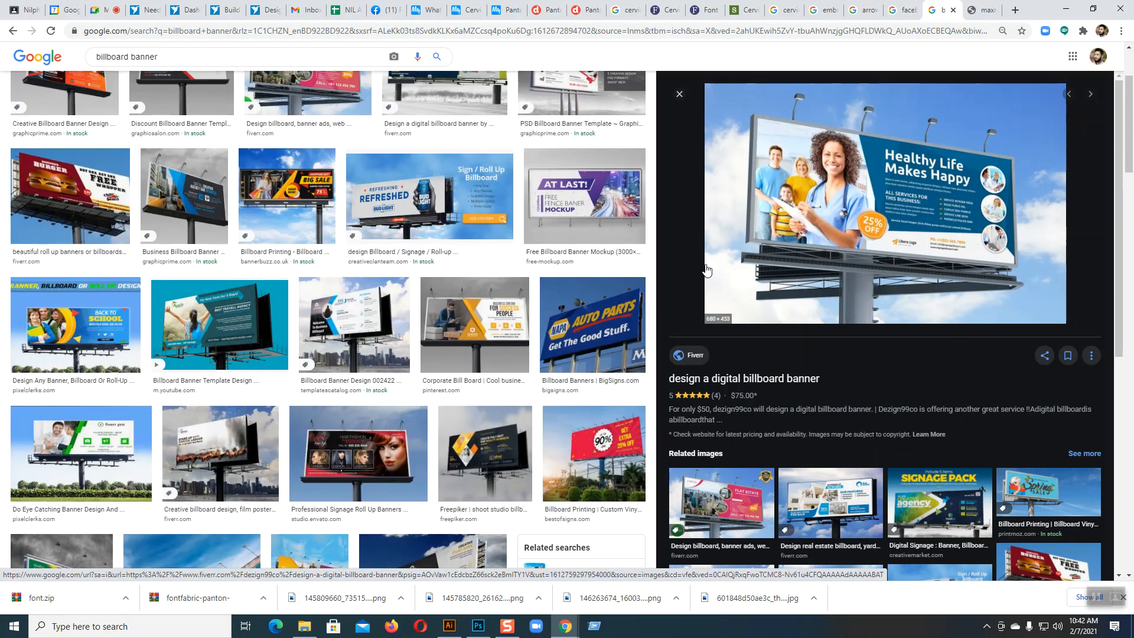
{"action": "scroll", "coordinate": [707, 270], "scroll_direction": "up", "scroll_amount": 3}
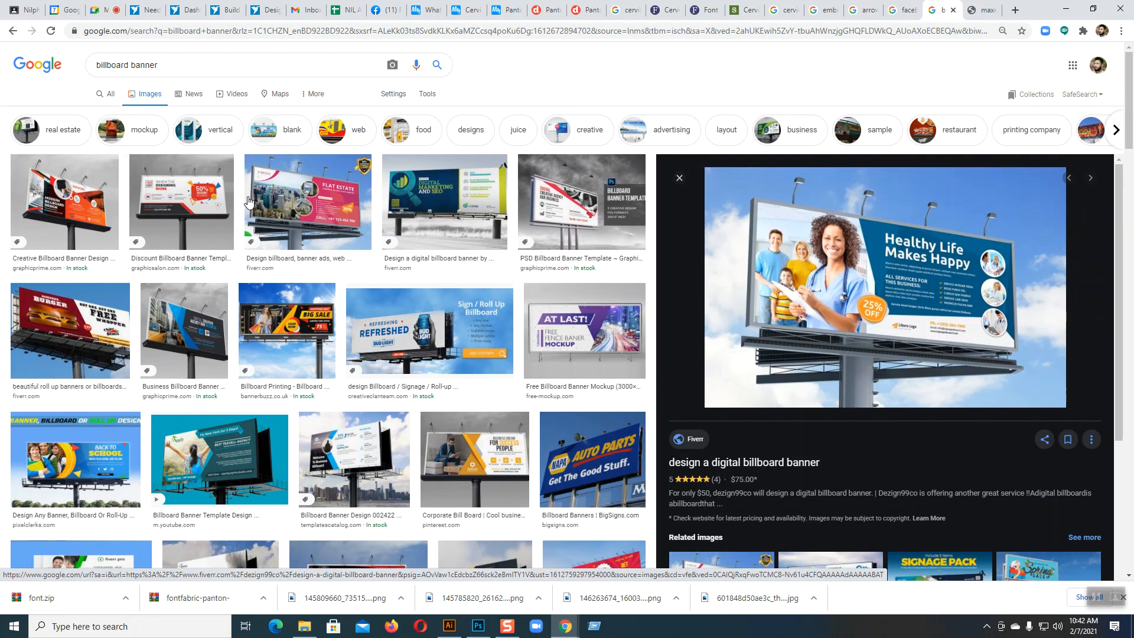
{"action": "left_click", "coordinate": [307, 200]}
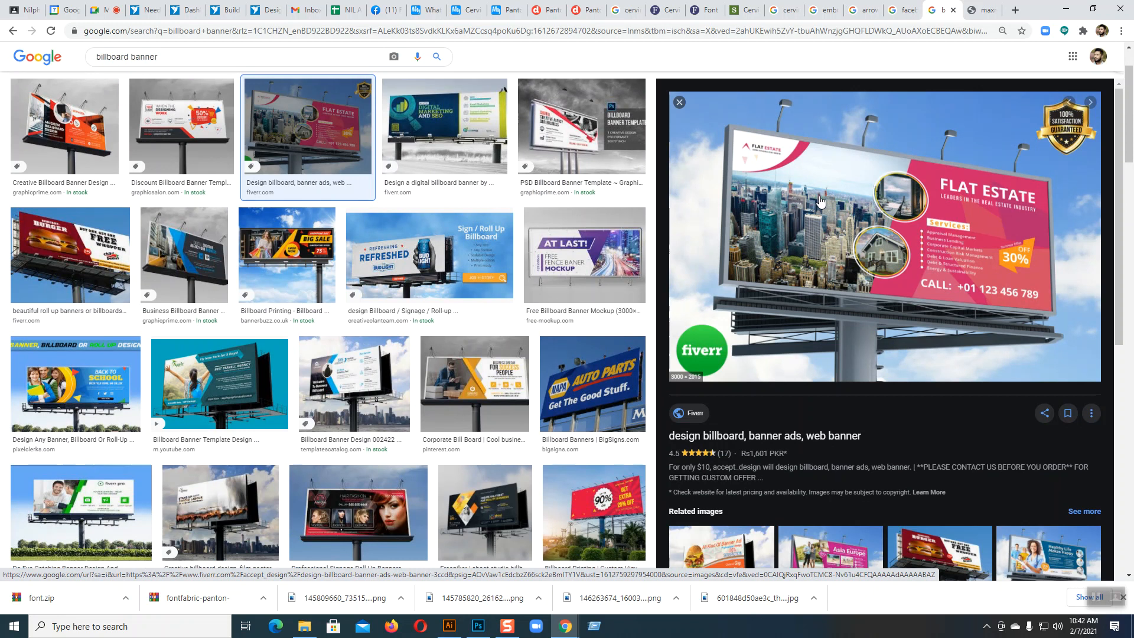
Step: Switch to Illustrator and move the white rectangle down to expose the upper part of the embroidery image, keeping its sides aligned with the artboard
{"action": "left_click", "coordinate": [452, 628]}
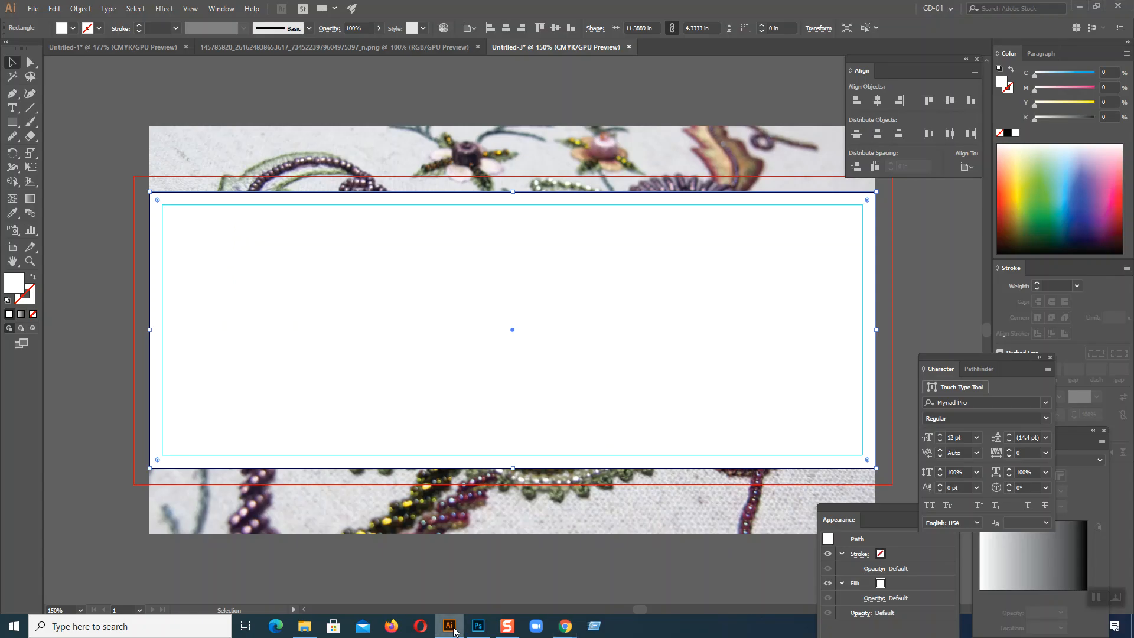
{"action": "left_click_drag", "start_coordinate": [631, 320], "coordinate": [638, 466]}
{"action": "left_click_drag", "start_coordinate": [647, 419], "coordinate": [647, 479]}
{"action": "left_click", "coordinate": [538, 289]}
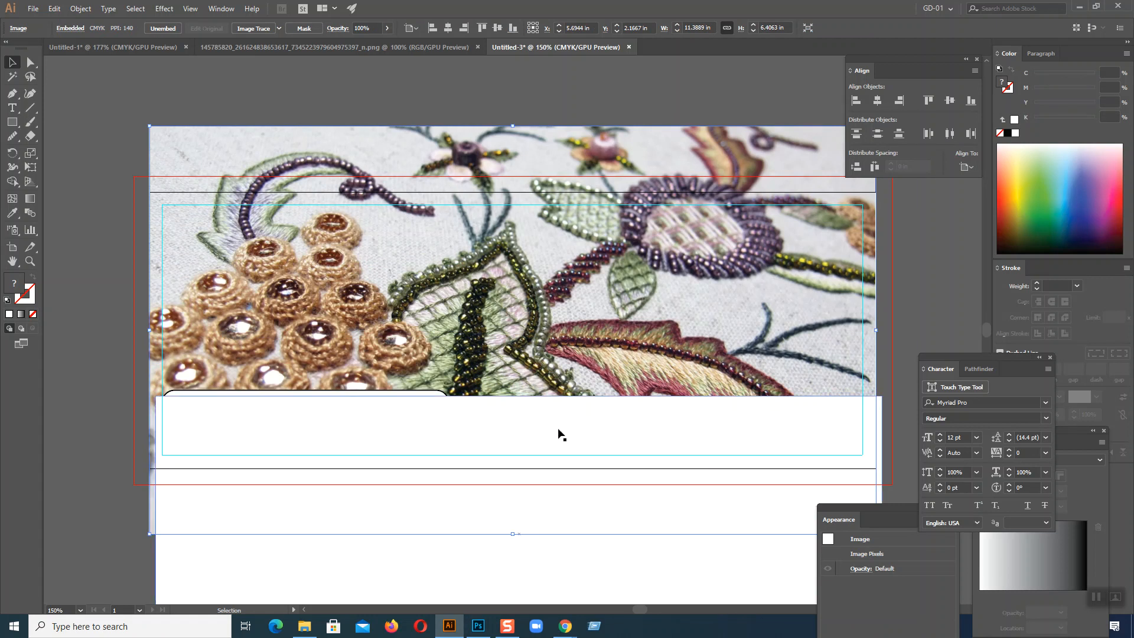
{"action": "left_click_drag", "start_coordinate": [559, 434], "coordinate": [550, 340]}
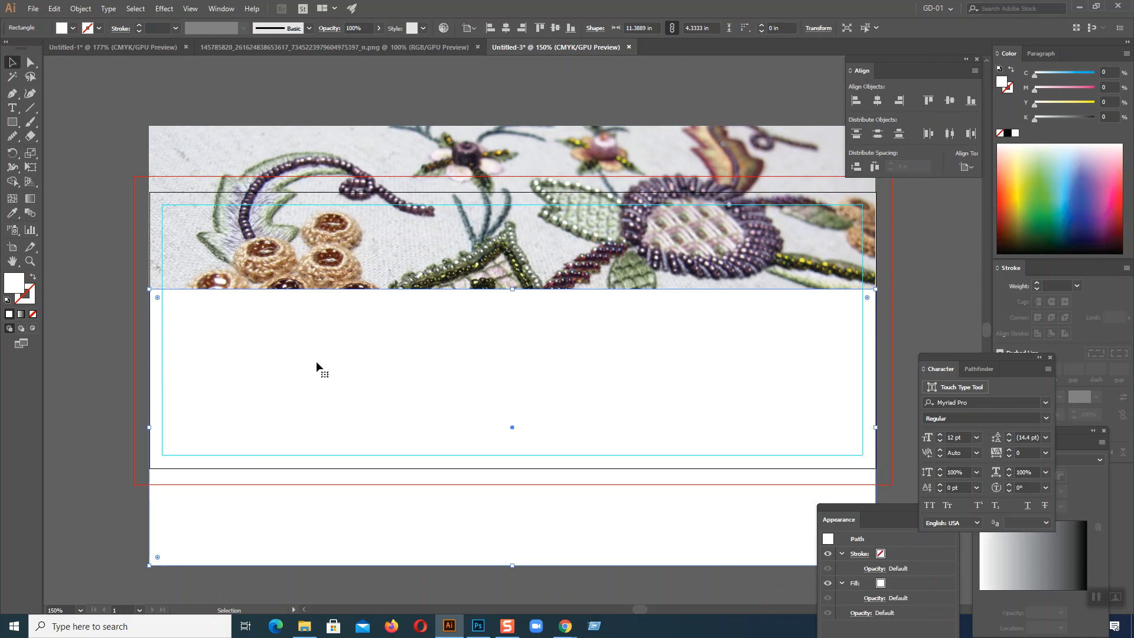
Step: Fill the rectangle over the embroidery image with black and lower its opacity to 3%
{"action": "left_click", "coordinate": [1007, 133]}
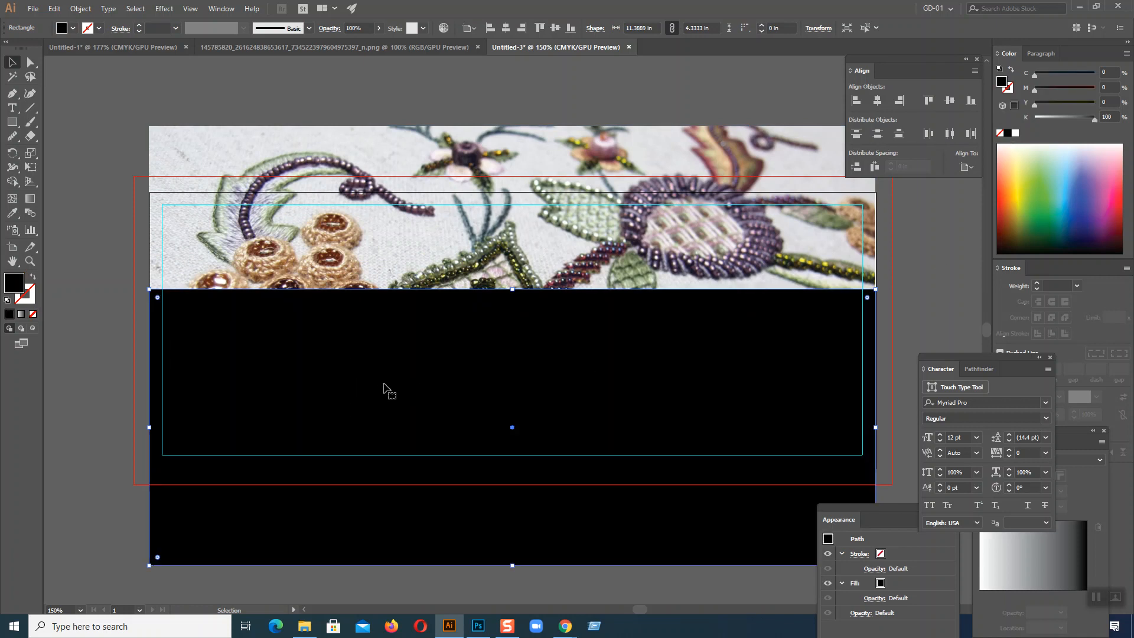
{"action": "left_click", "coordinate": [379, 27]}
{"action": "left_click_drag", "start_coordinate": [379, 44], "coordinate": [334, 44]}
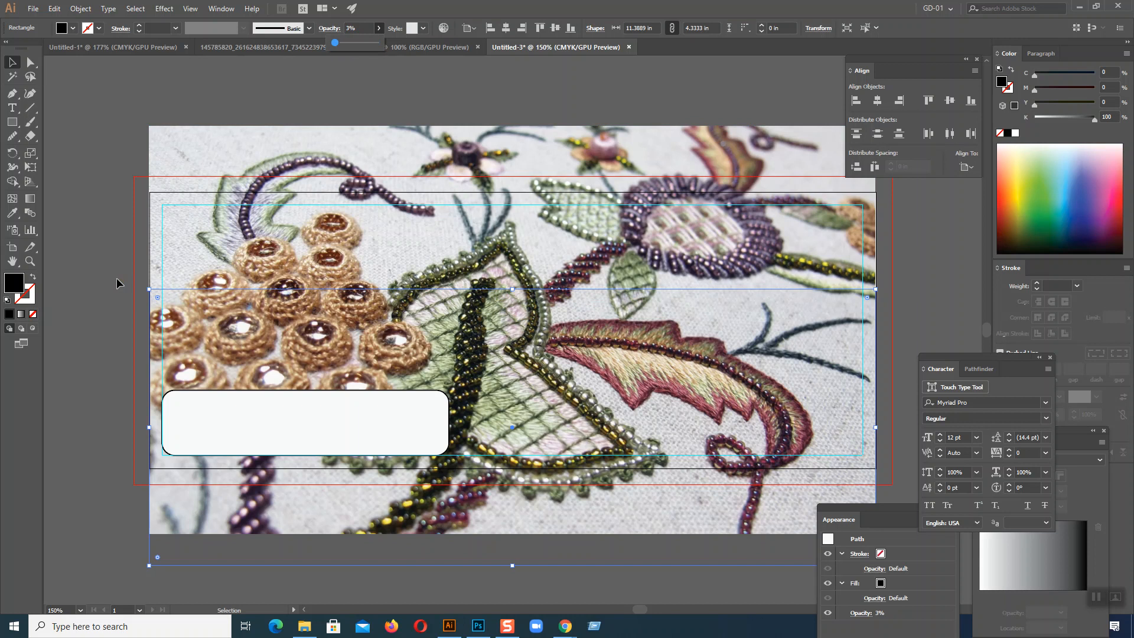
Step: Raise the black overlay rectangle's opacity to 9% and deselect it
{"action": "left_click", "coordinate": [905, 339]}
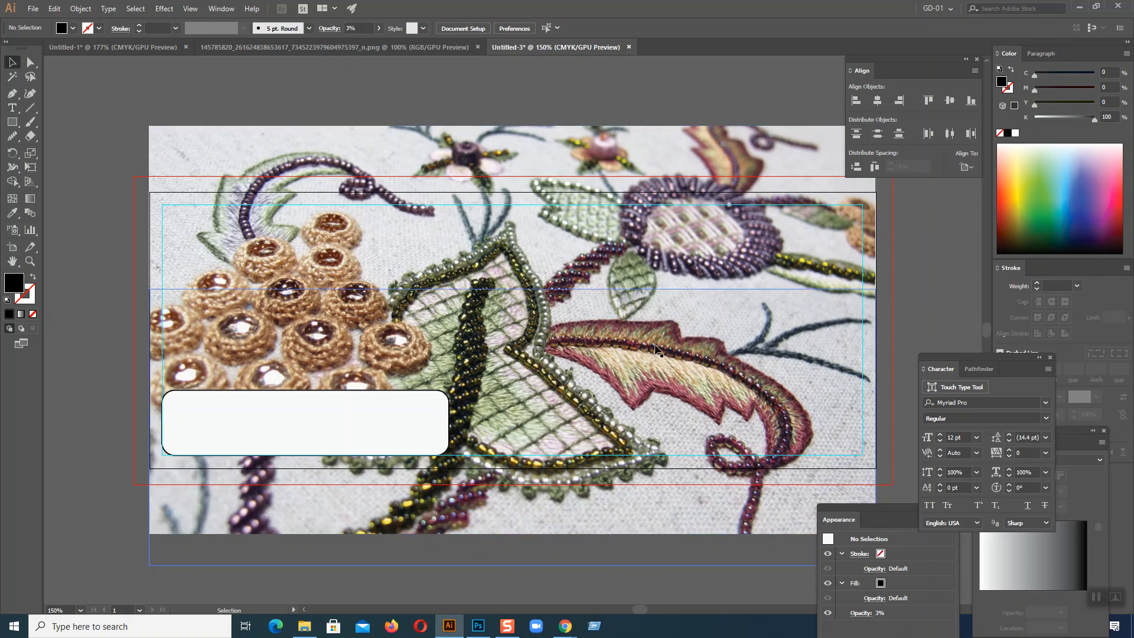
{"action": "left_click", "coordinate": [640, 332]}
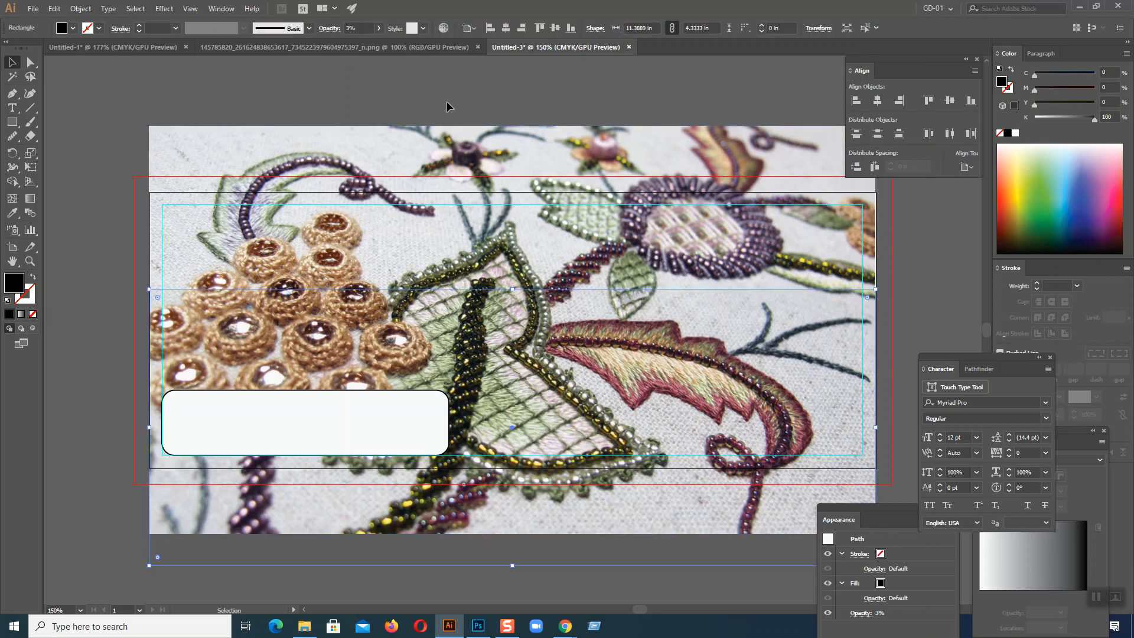
{"action": "left_click", "coordinate": [378, 28]}
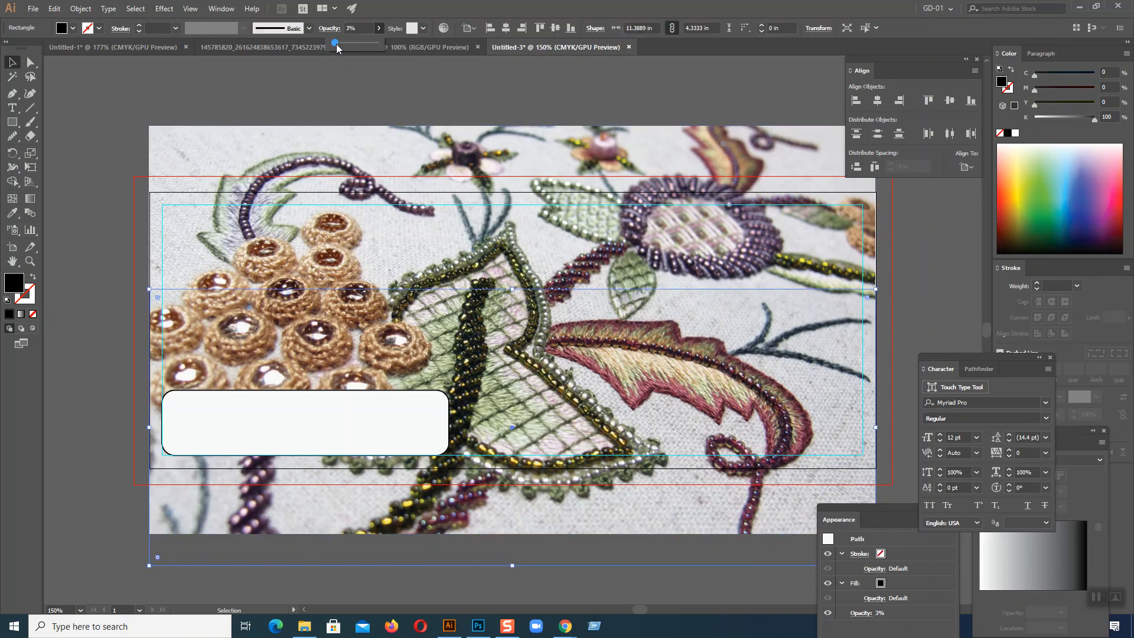
{"action": "left_click", "coordinate": [930, 322]}
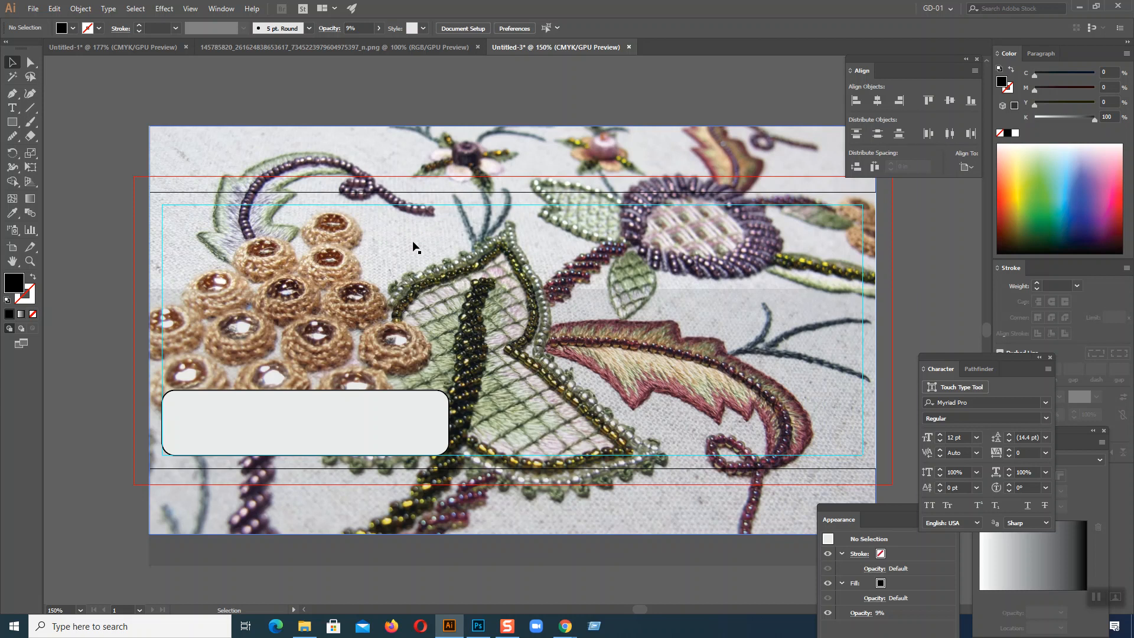
Step: Magnify the screen to 200% and shift the transparent black rectangle up and down over the embroidery to compare the shading
{"action": "key", "text": "super+plus"}
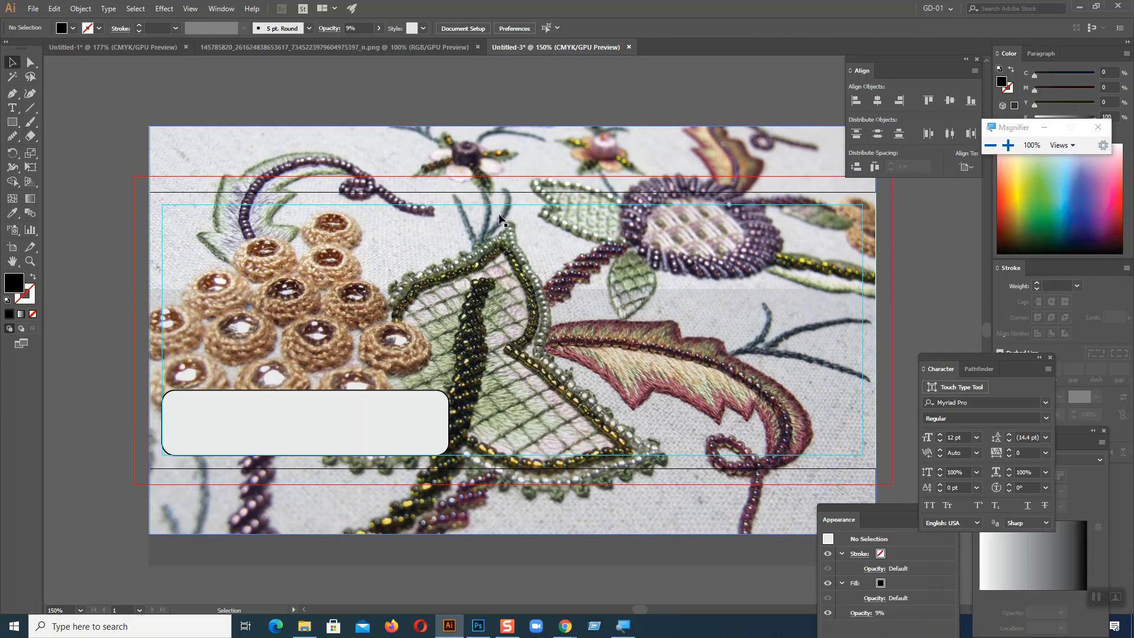
{"action": "left_click", "coordinate": [1008, 145]}
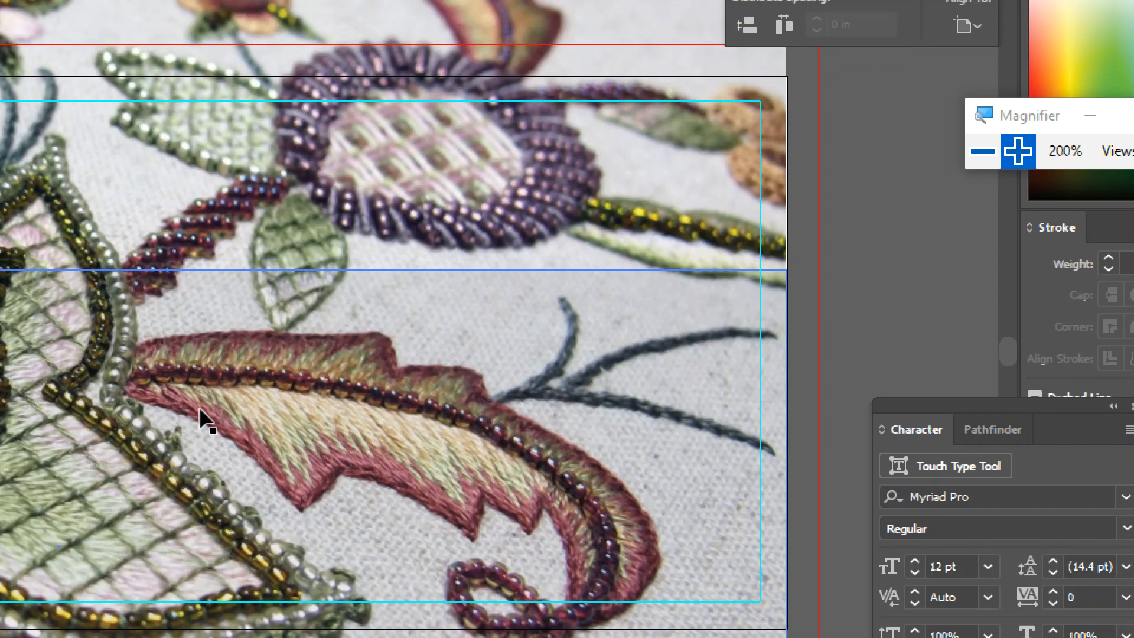
{"action": "left_click_drag", "start_coordinate": [322, 304], "coordinate": [319, 414]}
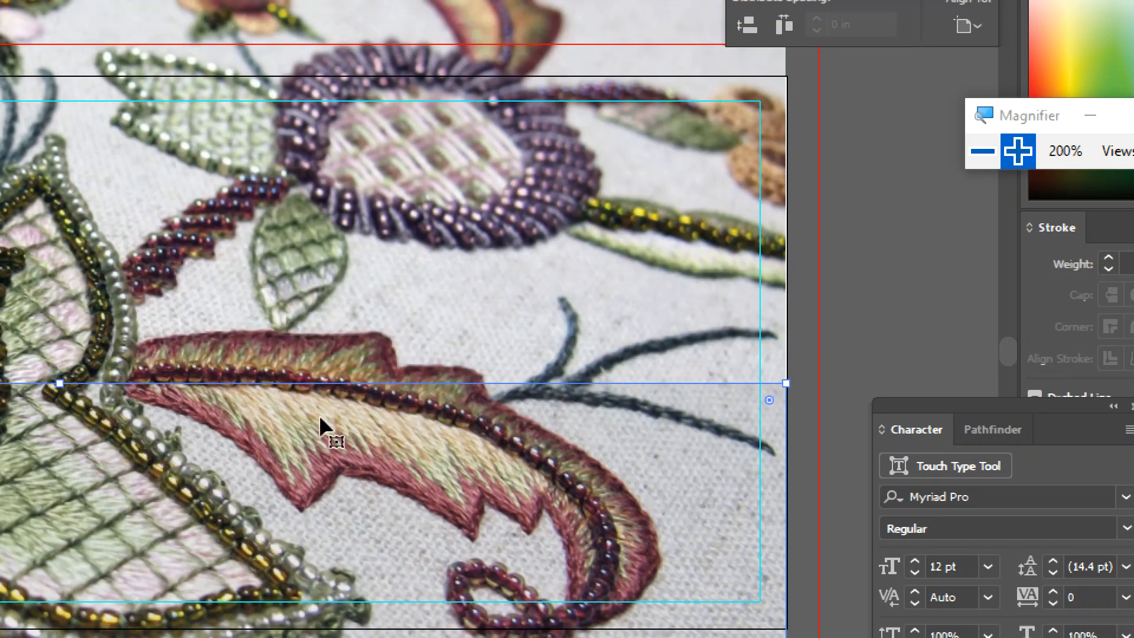
{"action": "left_click_drag", "start_coordinate": [339, 454], "coordinate": [332, 252]}
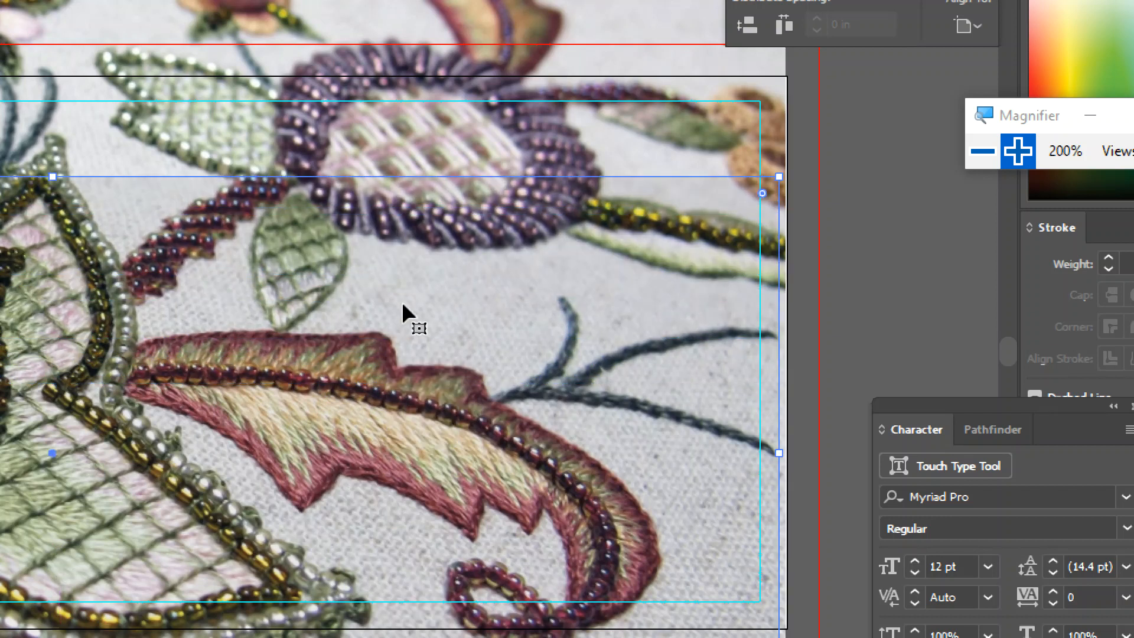
{"action": "left_click_drag", "start_coordinate": [403, 304], "coordinate": [415, 308]}
Step: Move the transparent black rectangle up until it lines up exactly with the artboard edges, and deselect it
{"action": "key", "text": "ctrl+minus"}
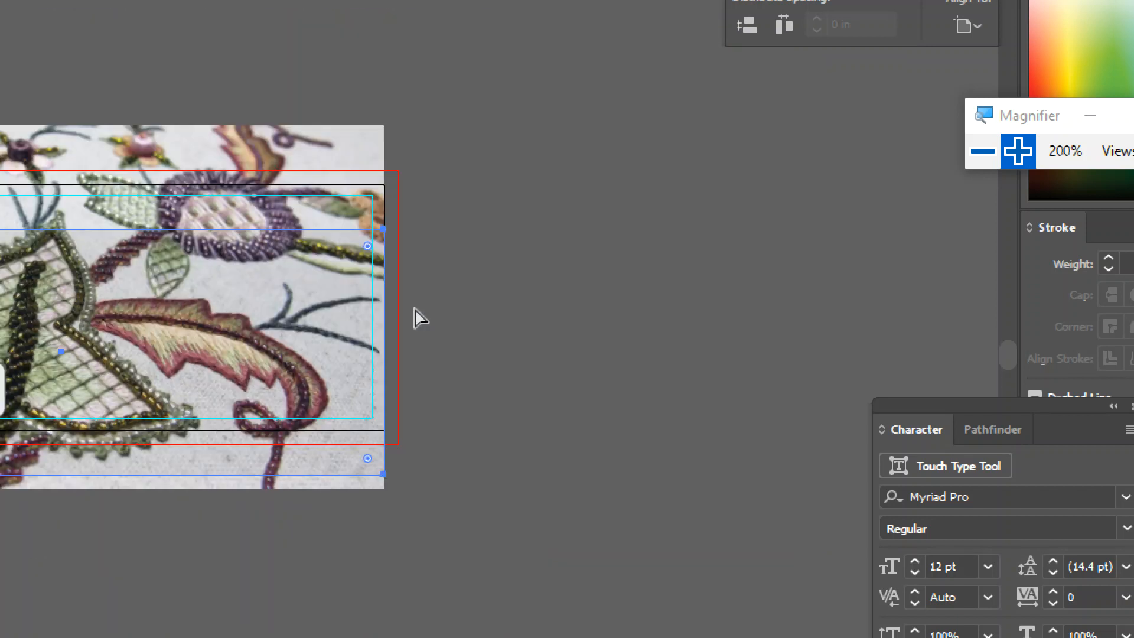
{"action": "left_click_drag", "start_coordinate": [494, 379], "coordinate": [827, 364]}
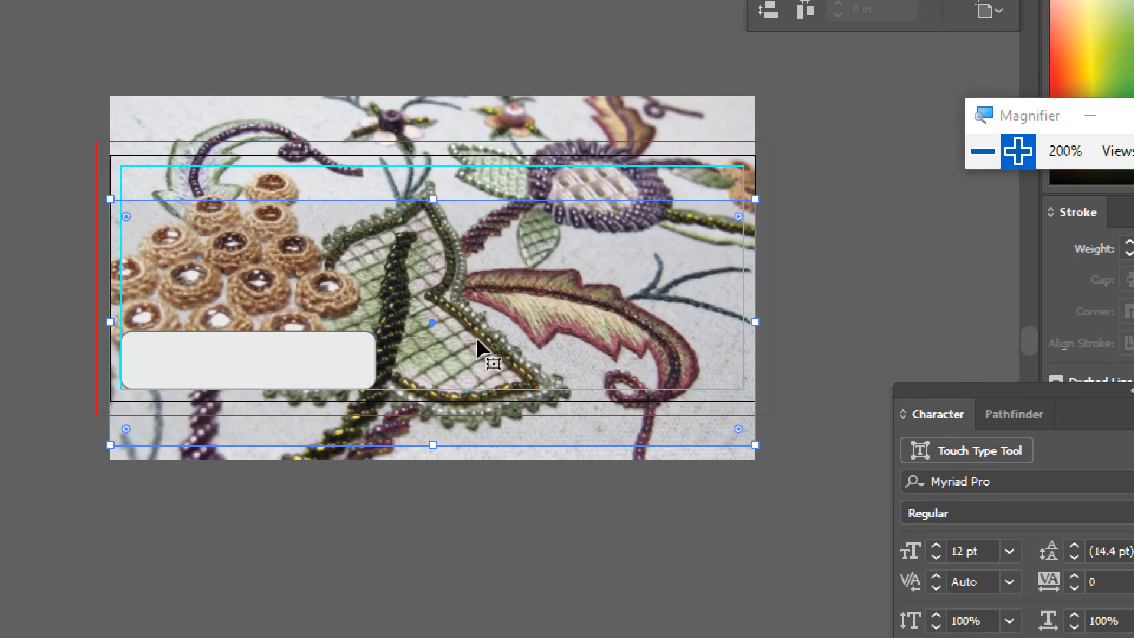
{"action": "left_click_drag", "start_coordinate": [488, 289], "coordinate": [482, 241]}
{"action": "left_click_drag", "start_coordinate": [483, 246], "coordinate": [489, 247]}
{"action": "left_click", "coordinate": [444, 569]}
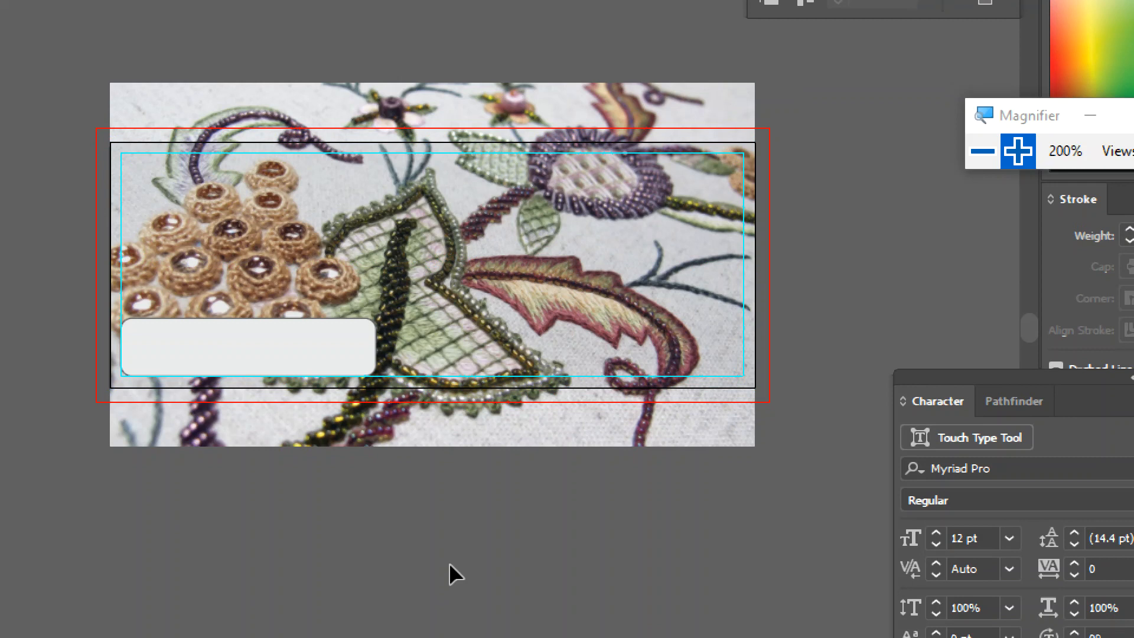
Step: Select the embroidery photo behind the overlay and return the screen magnification to 100%
{"action": "left_click", "coordinate": [460, 227]}
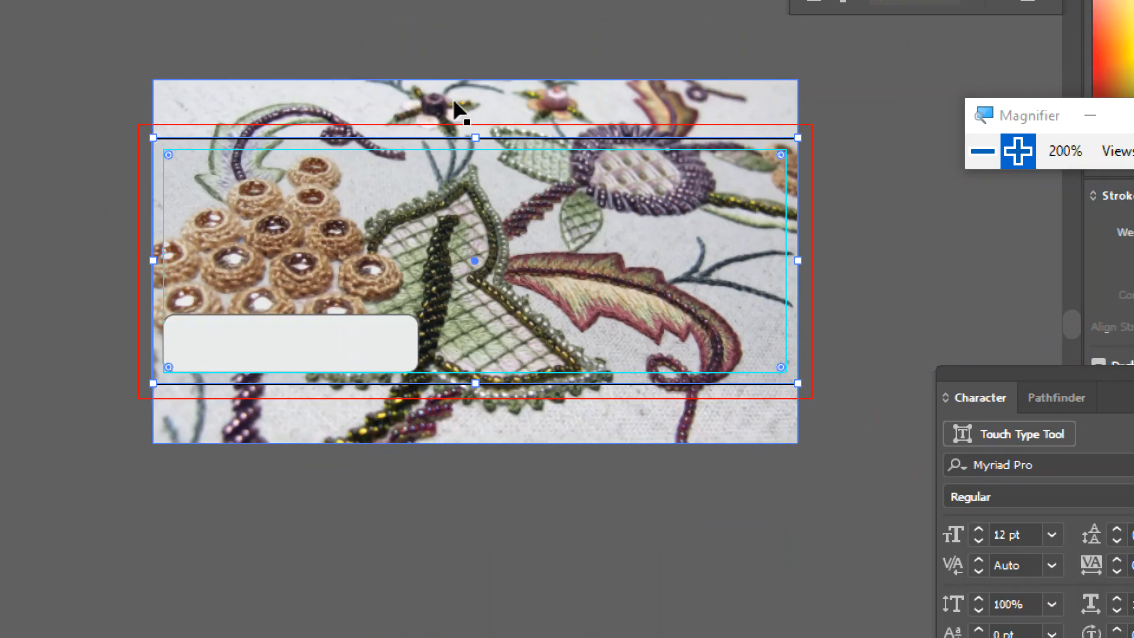
{"action": "left_click", "coordinate": [454, 105]}
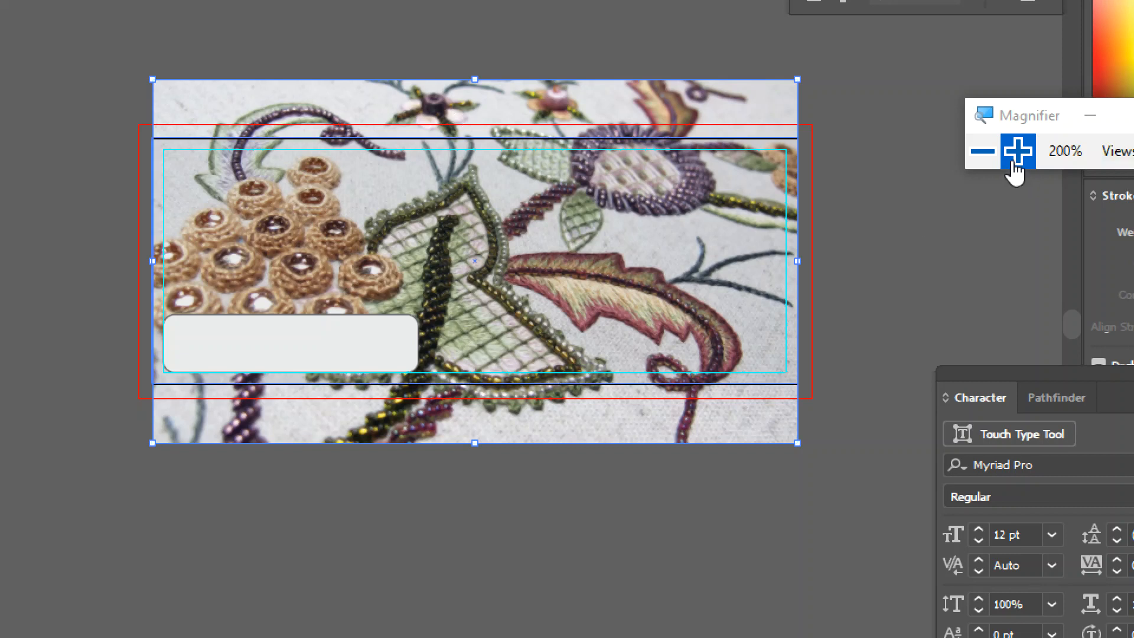
{"action": "left_click", "coordinate": [982, 152]}
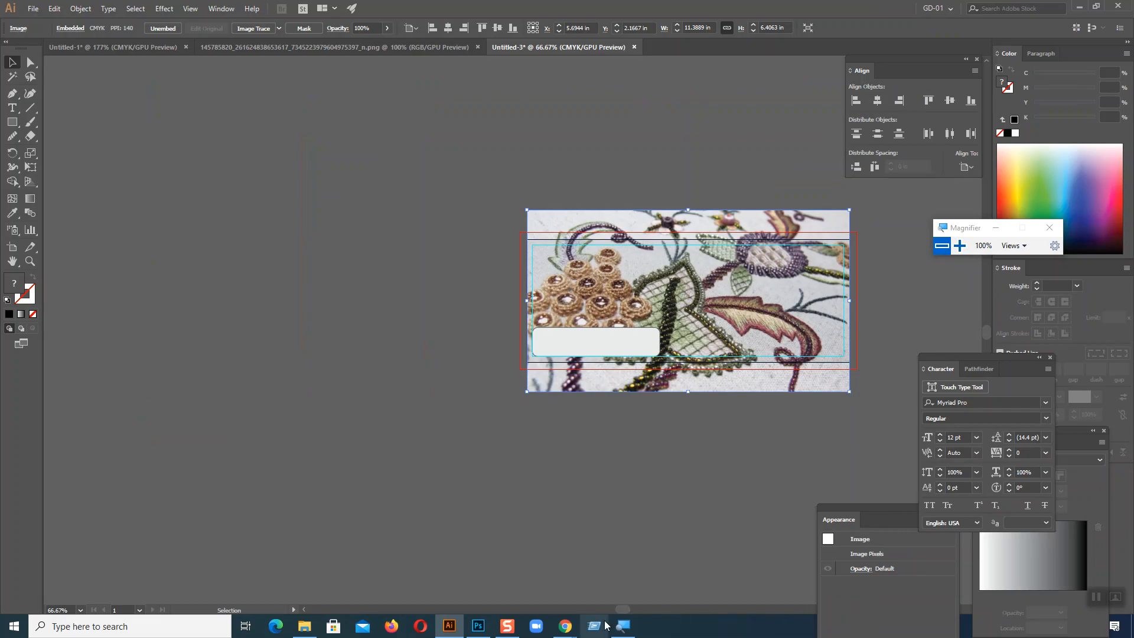
Step: Switch to Chrome, open the Flat Estate billboard image in its own tab, and compare it with the travel agency billboard
{"action": "mouse_move", "coordinate": [567, 630]}
{"action": "left_click", "coordinate": [502, 576]}
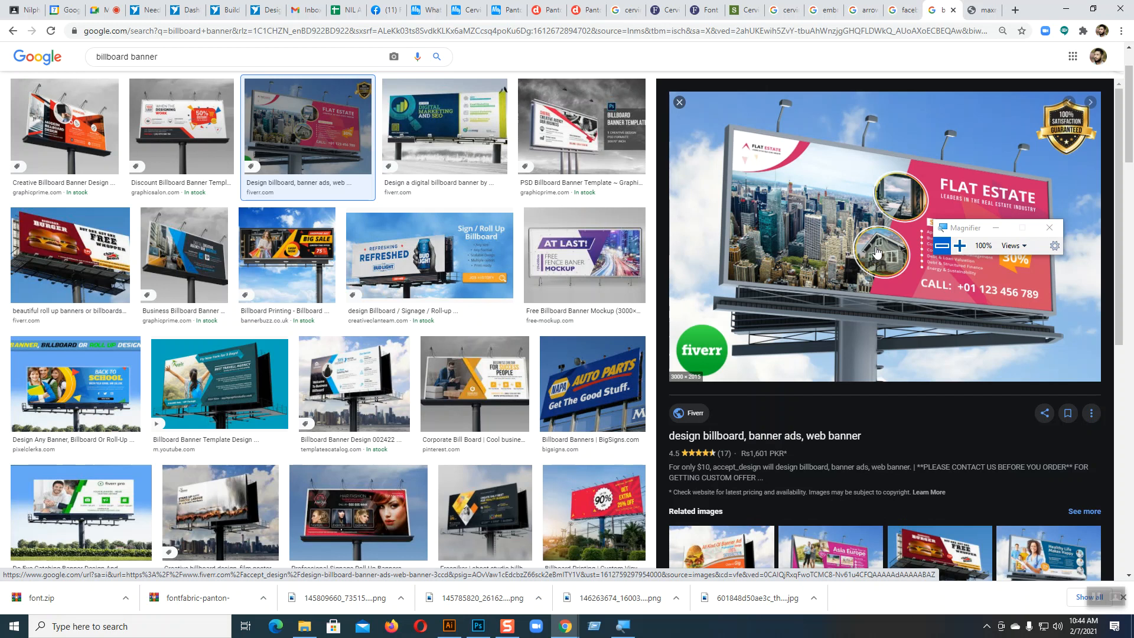
{"action": "right_click", "coordinate": [909, 243]}
{"action": "left_click", "coordinate": [946, 355]}
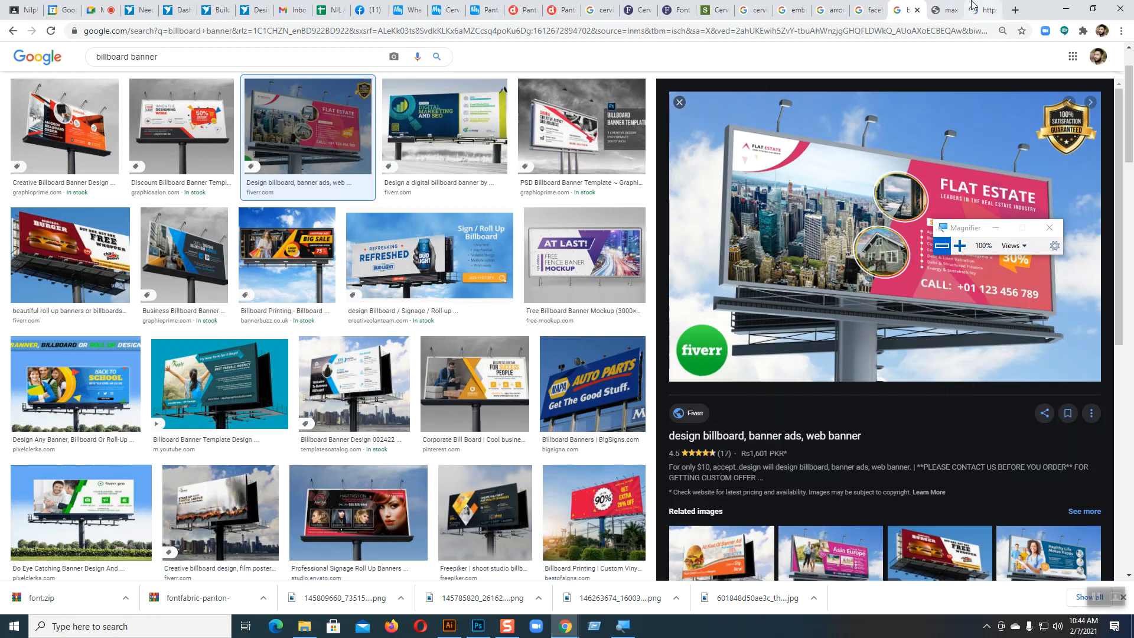
{"action": "left_click", "coordinate": [983, 10]}
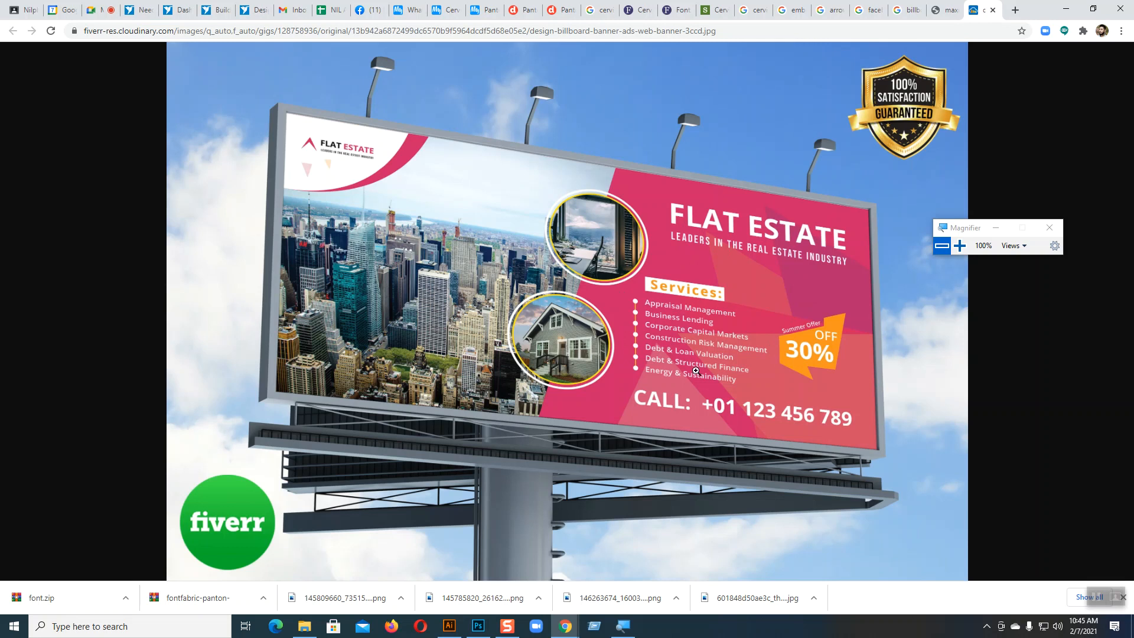
{"action": "left_click", "coordinate": [948, 16]}
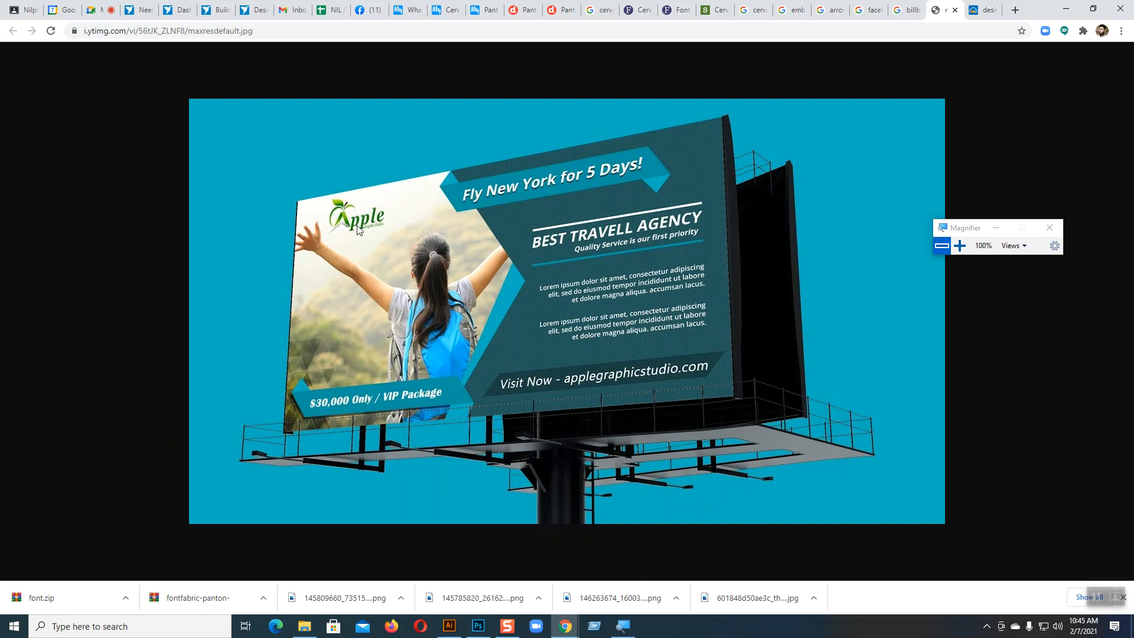
Step: Browse the billboard banner image results and preview the Signage Pack, Real Estate Billboard and Natural Aqua designs for layout ideas
{"action": "left_click", "coordinate": [907, 9]}
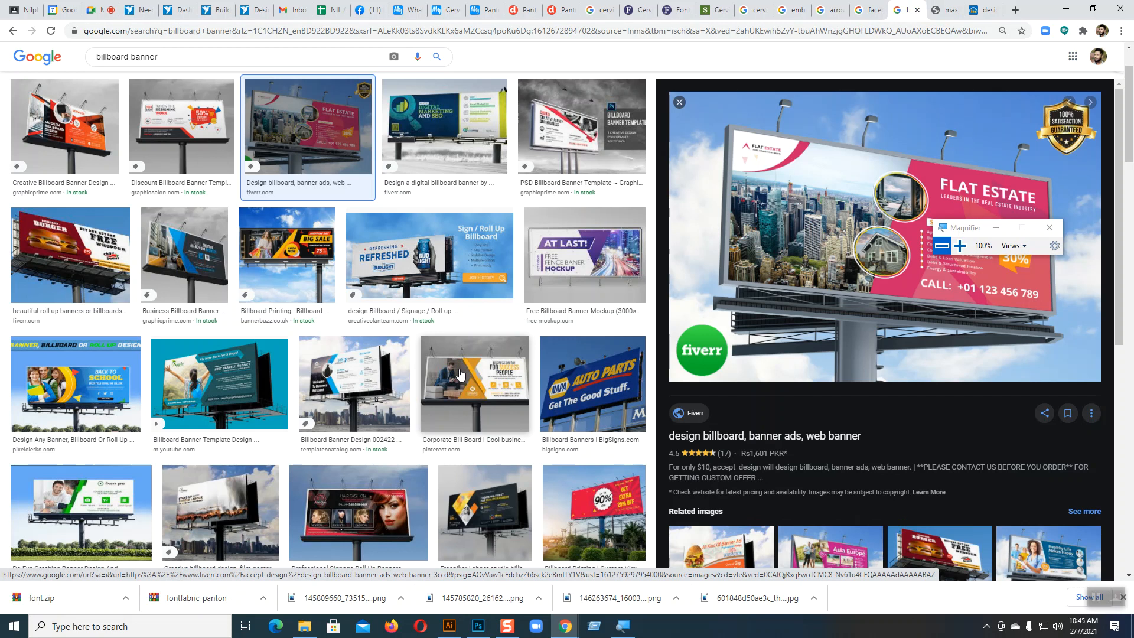
{"action": "scroll", "coordinate": [460, 374], "scroll_direction": "down", "scroll_amount": 3}
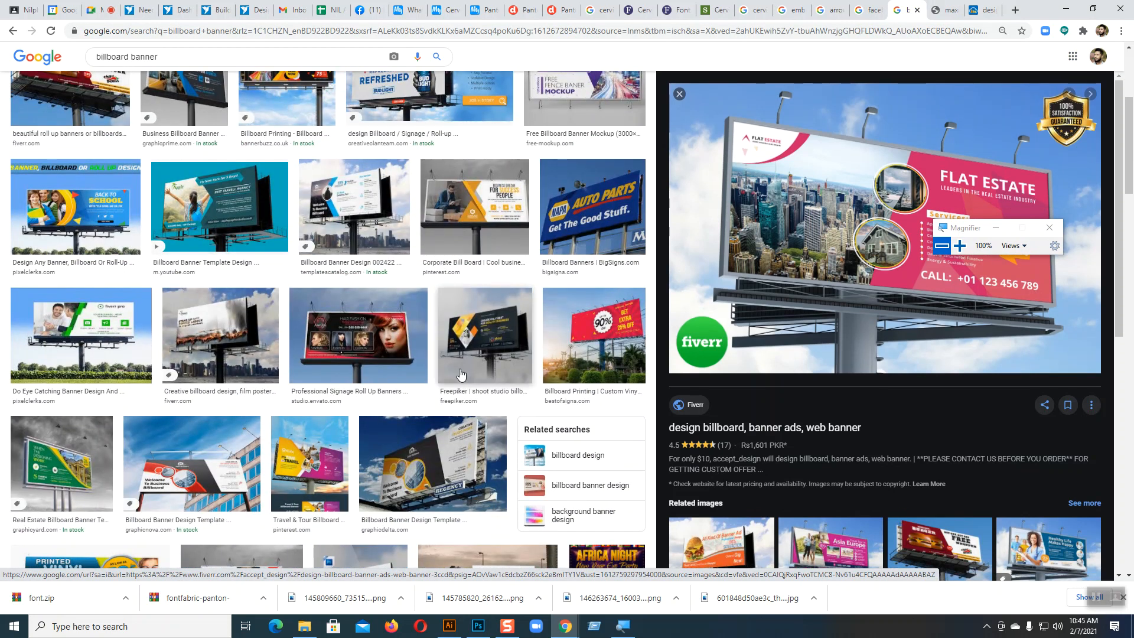
{"action": "scroll", "coordinate": [460, 373], "scroll_direction": "down", "scroll_amount": 4}
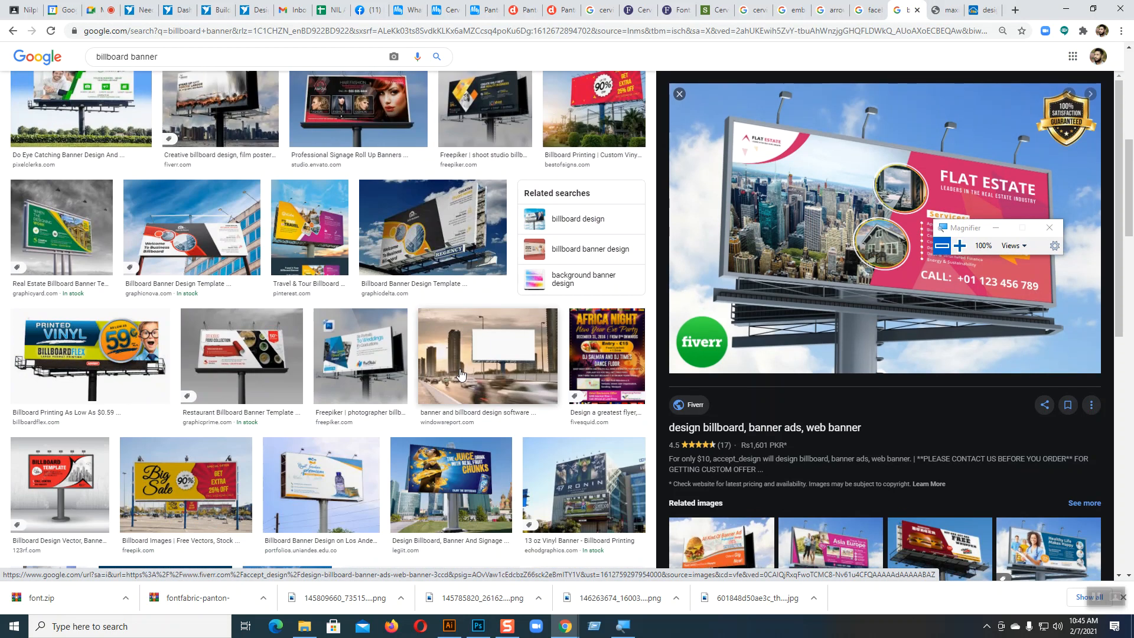
{"action": "scroll", "coordinate": [460, 373], "scroll_direction": "down", "scroll_amount": 4}
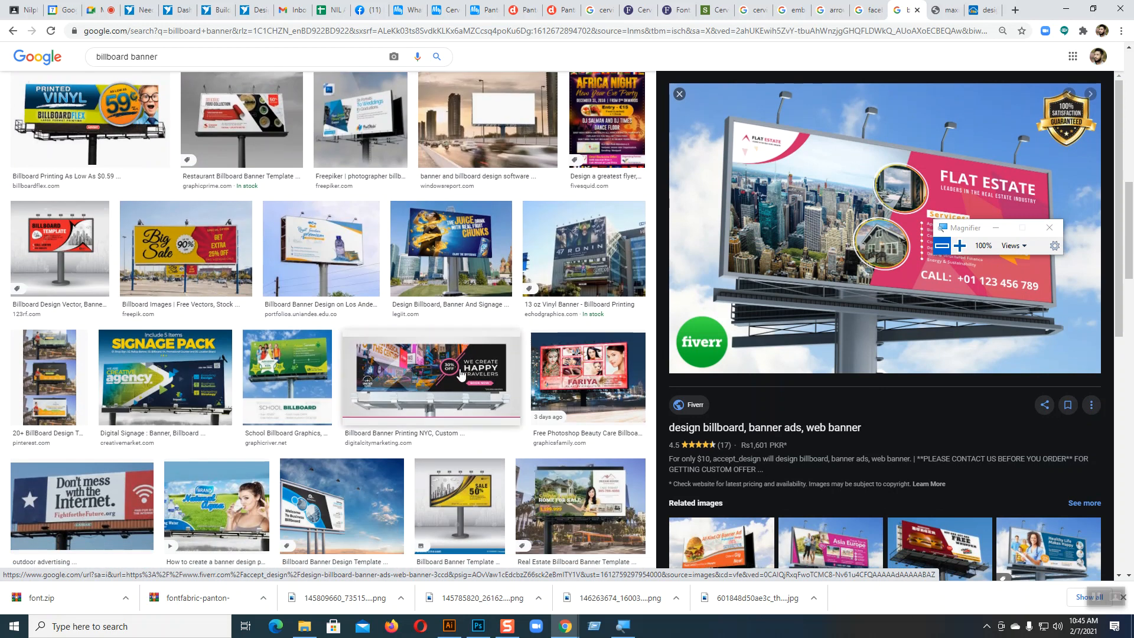
{"action": "scroll", "coordinate": [460, 373], "scroll_direction": "down", "scroll_amount": 1}
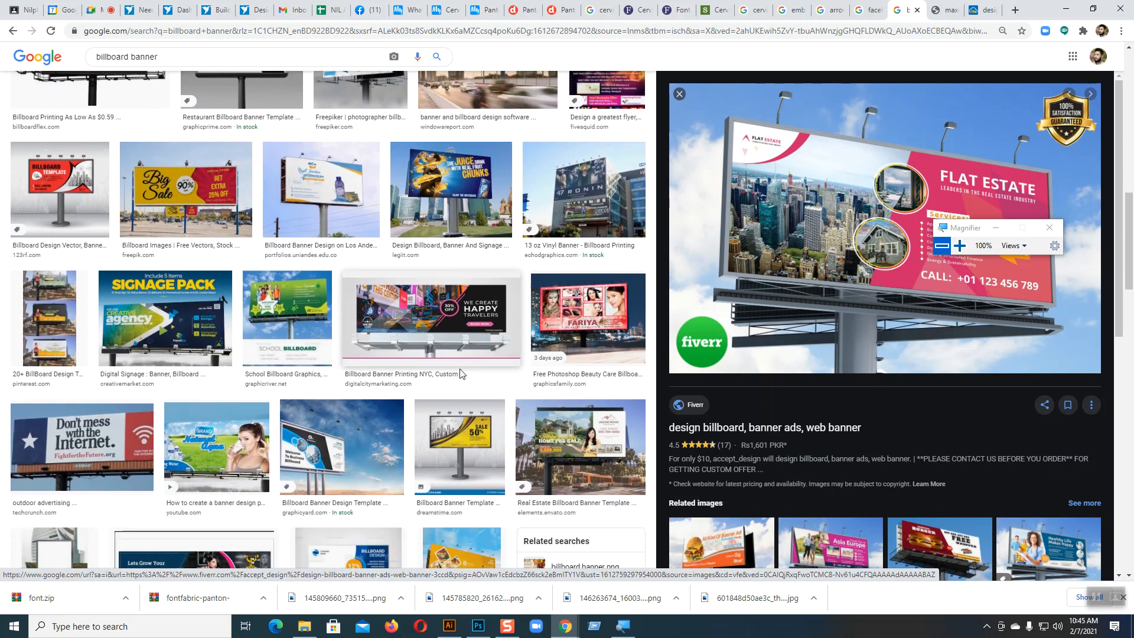
{"action": "left_click", "coordinate": [165, 319]}
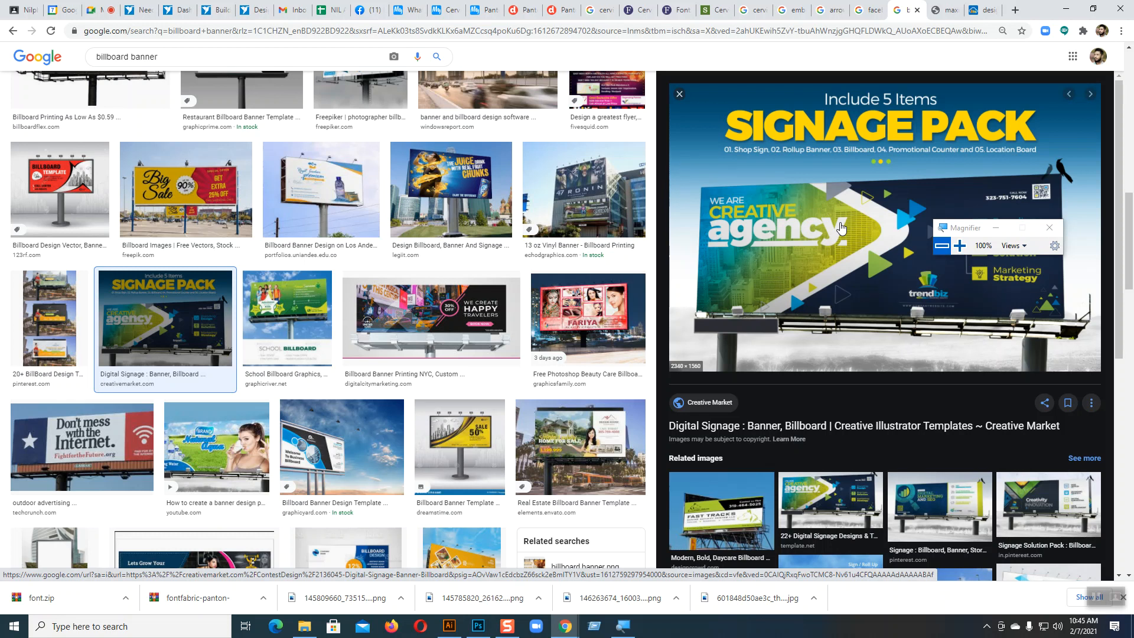
{"action": "left_click", "coordinate": [614, 440]}
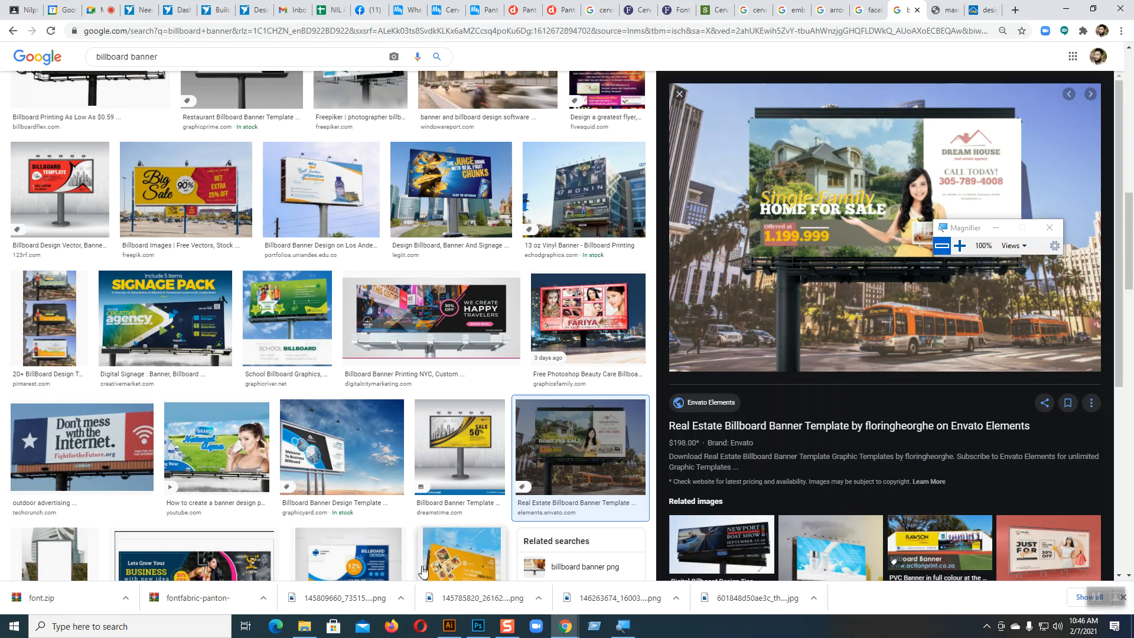
{"action": "left_click", "coordinate": [193, 448]}
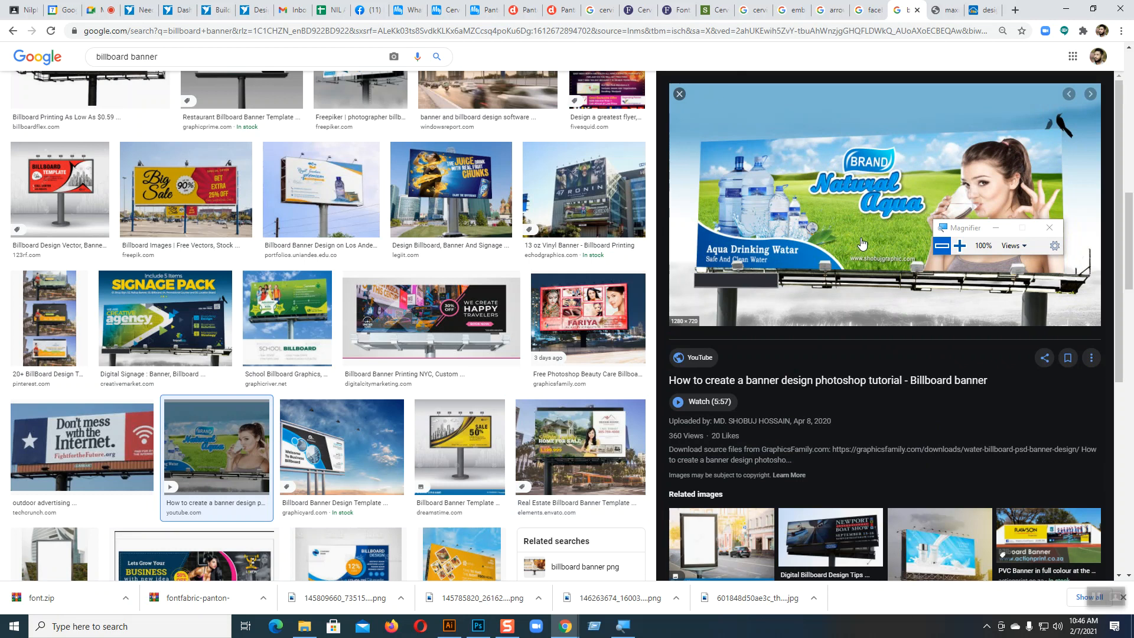
Step: After checking the banner in Illustrator, return to the Freelancer contest brief in Chrome and copy the phrase "embroidery business marketing"
{"action": "left_click", "coordinate": [457, 633]}
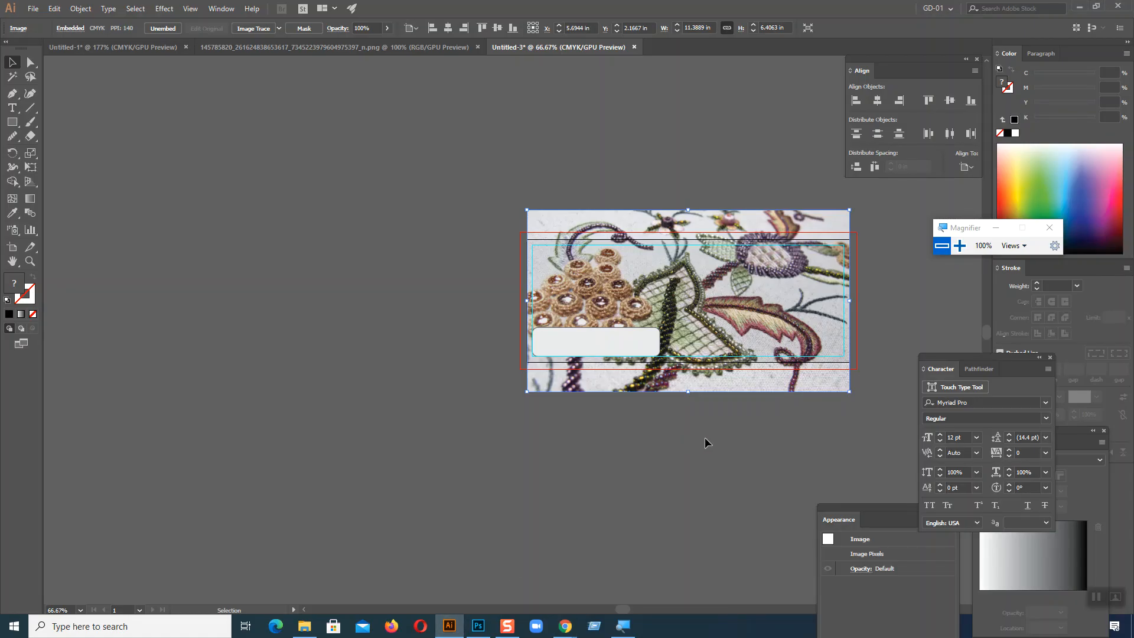
{"action": "left_click_drag", "start_coordinate": [719, 415], "coordinate": [577, 418]}
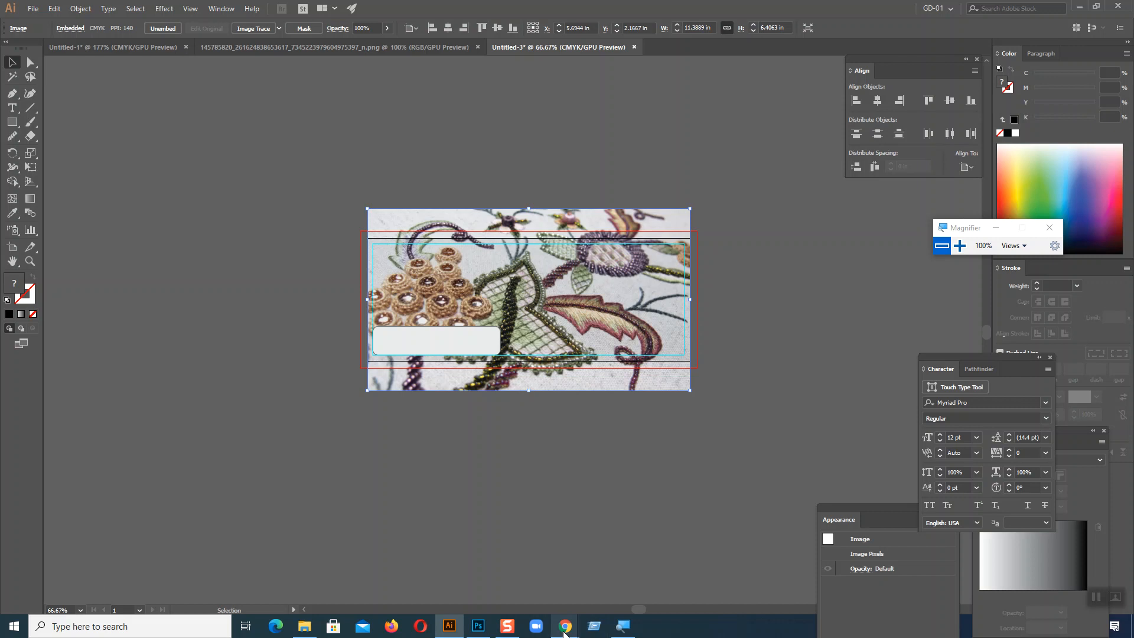
{"action": "mouse_move", "coordinate": [565, 625]}
{"action": "left_click", "coordinate": [531, 587]}
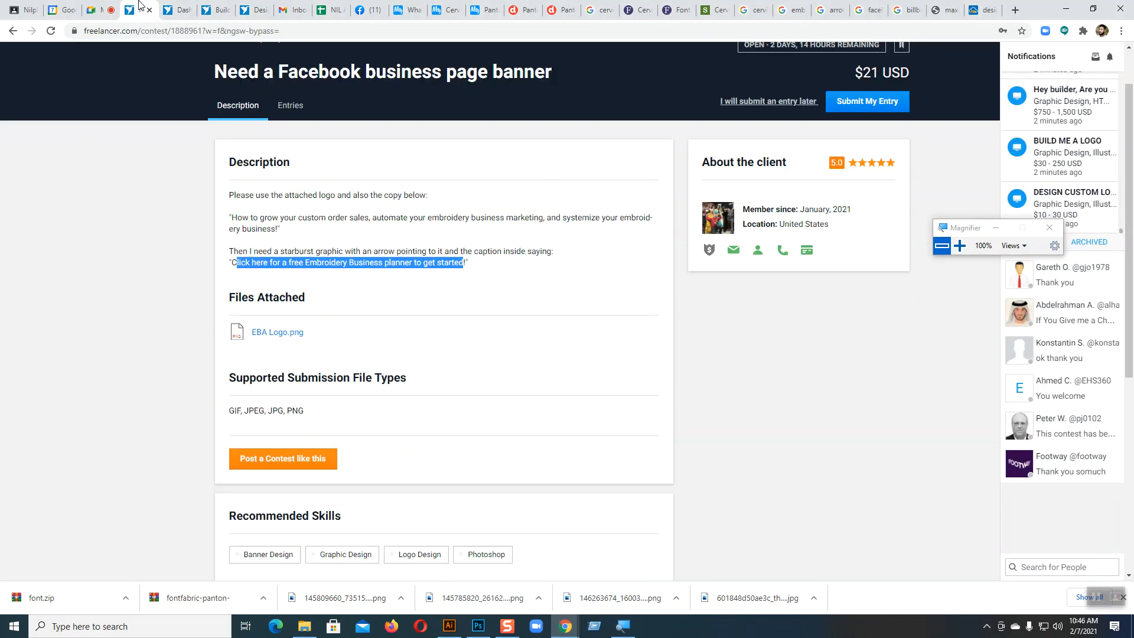
{"action": "left_click", "coordinate": [135, 10]}
{"action": "left_click", "coordinate": [394, 299]}
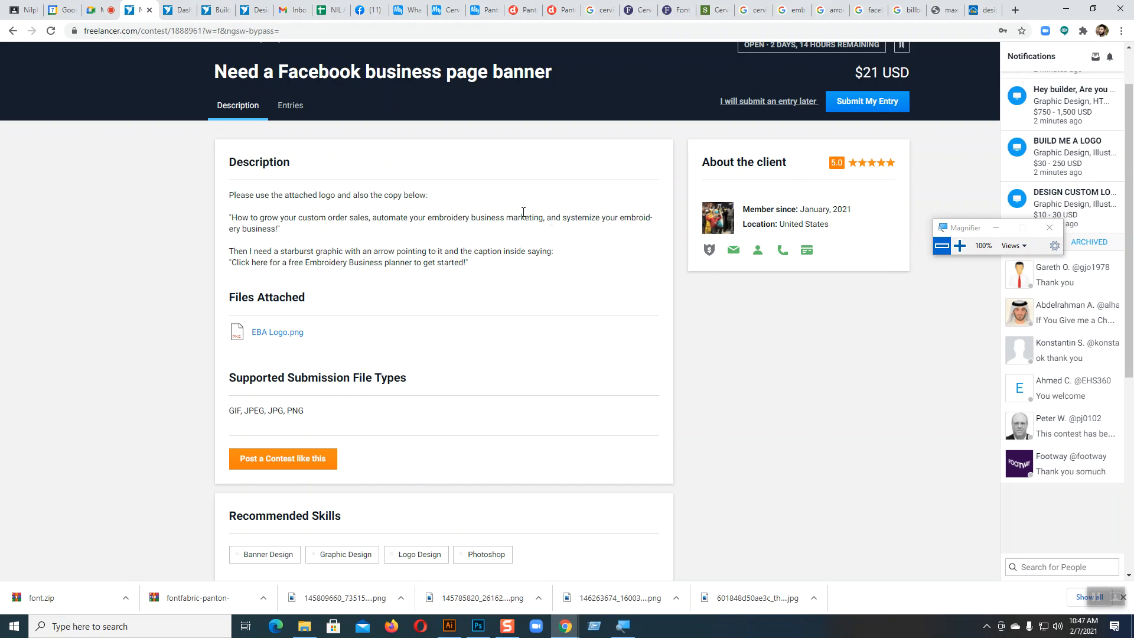
{"action": "left_click_drag", "start_coordinate": [428, 217], "coordinate": [542, 215]}
{"action": "key", "text": "ctrl+c"}
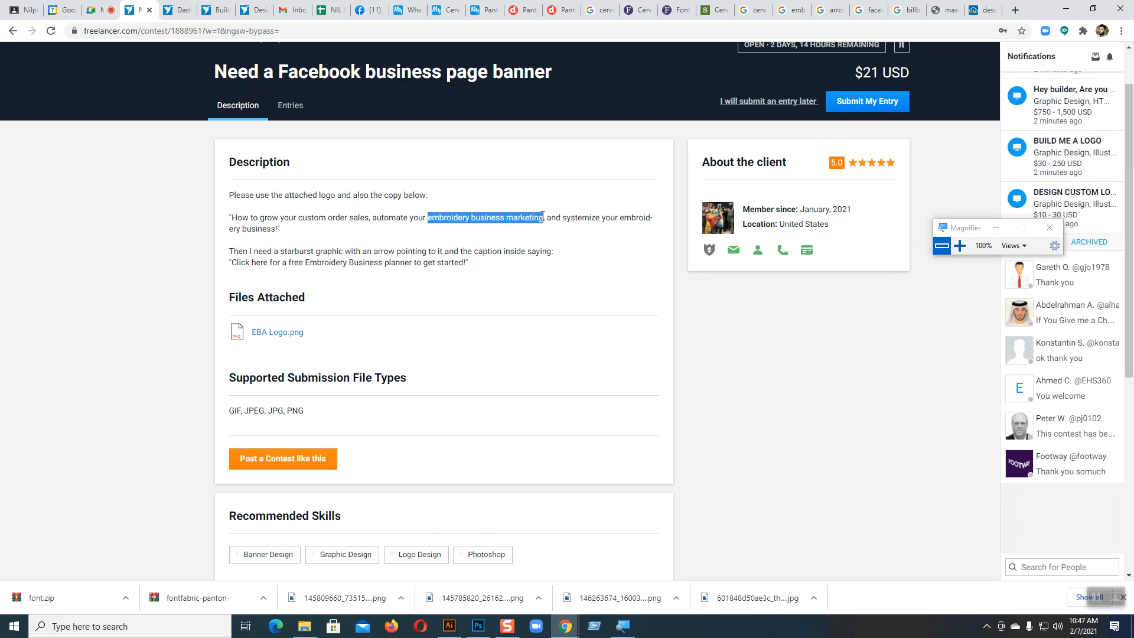
Step: Switch to Illustrator and paste "embroidery business marketing" as a new text object on the empty canvas above the banner
{"action": "left_click", "coordinate": [449, 626]}
{"action": "left_click", "coordinate": [11, 108]}
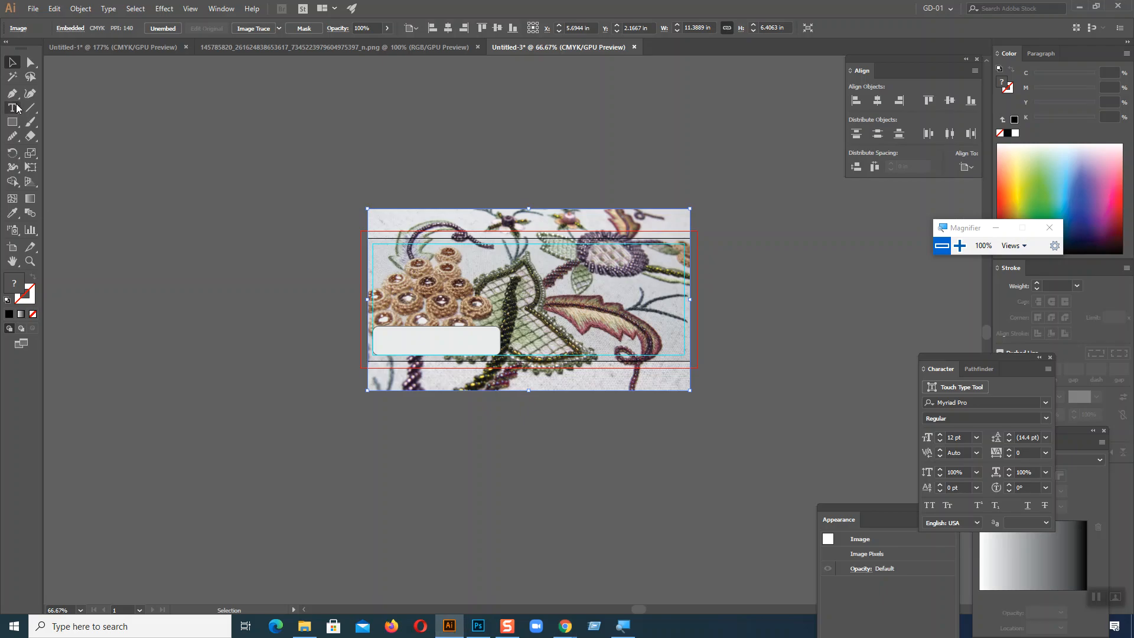
{"action": "left_click", "coordinate": [272, 138]}
{"action": "key", "text": "ctrl+v"}
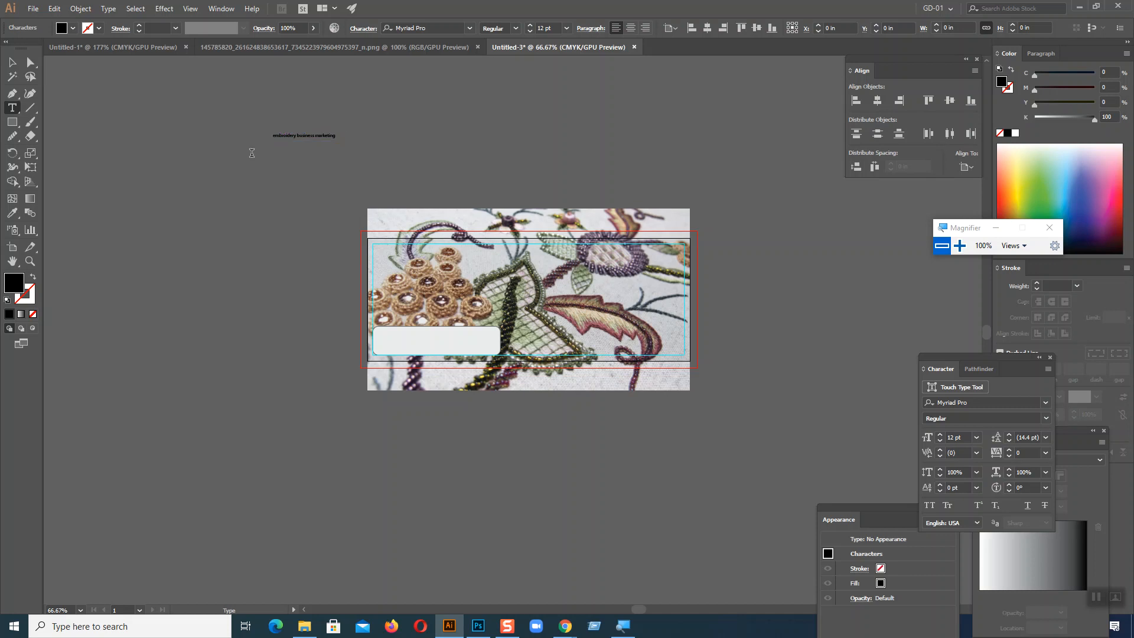
{"action": "key", "text": "Escape"}
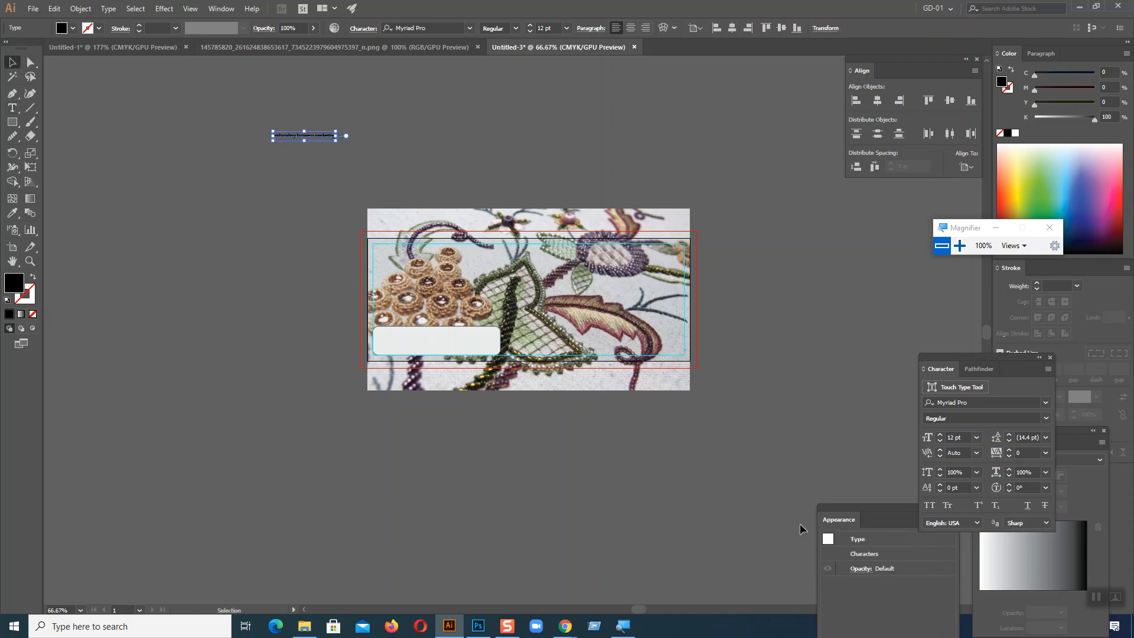
Step: Format the pasted text in all caps at 52 pt with the Adlinnaka Bold Demo font
{"action": "left_click_drag", "start_coordinate": [947, 362], "coordinate": [698, 145]}
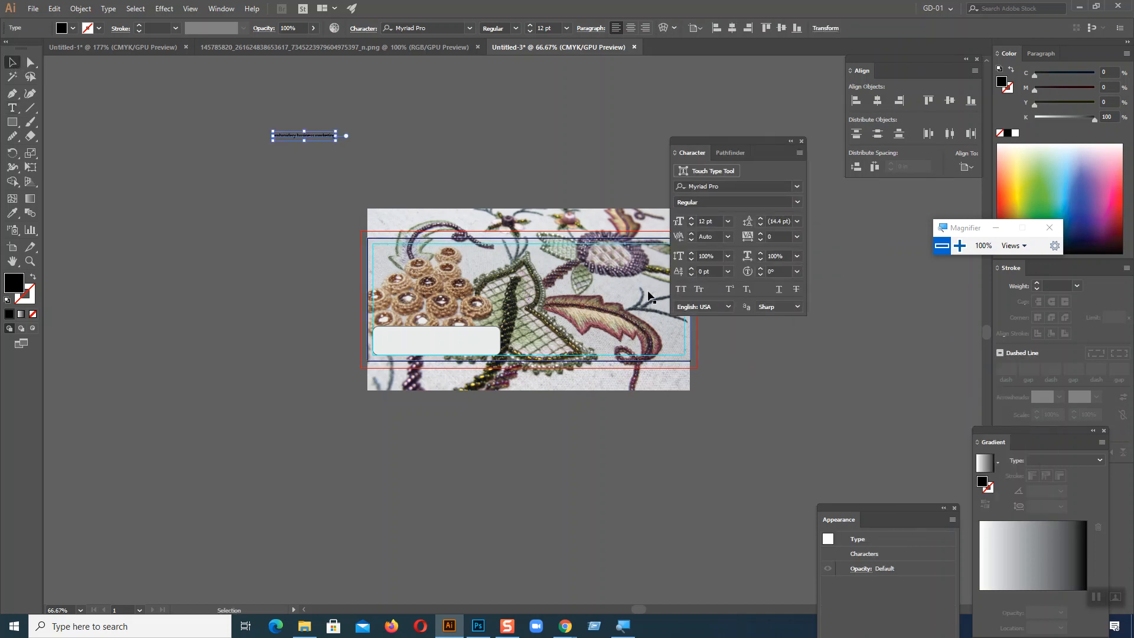
{"action": "left_click", "coordinate": [680, 290]}
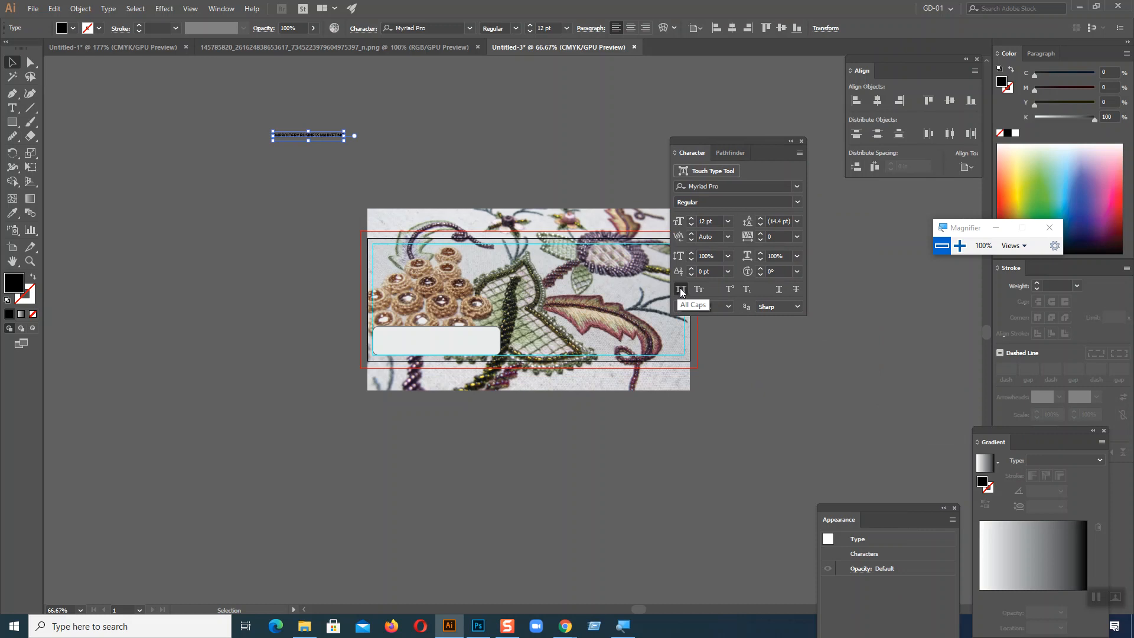
{"action": "left_click_drag", "start_coordinate": [692, 220], "coordinate": [692, 220]}
{"action": "left_click", "coordinate": [798, 186]}
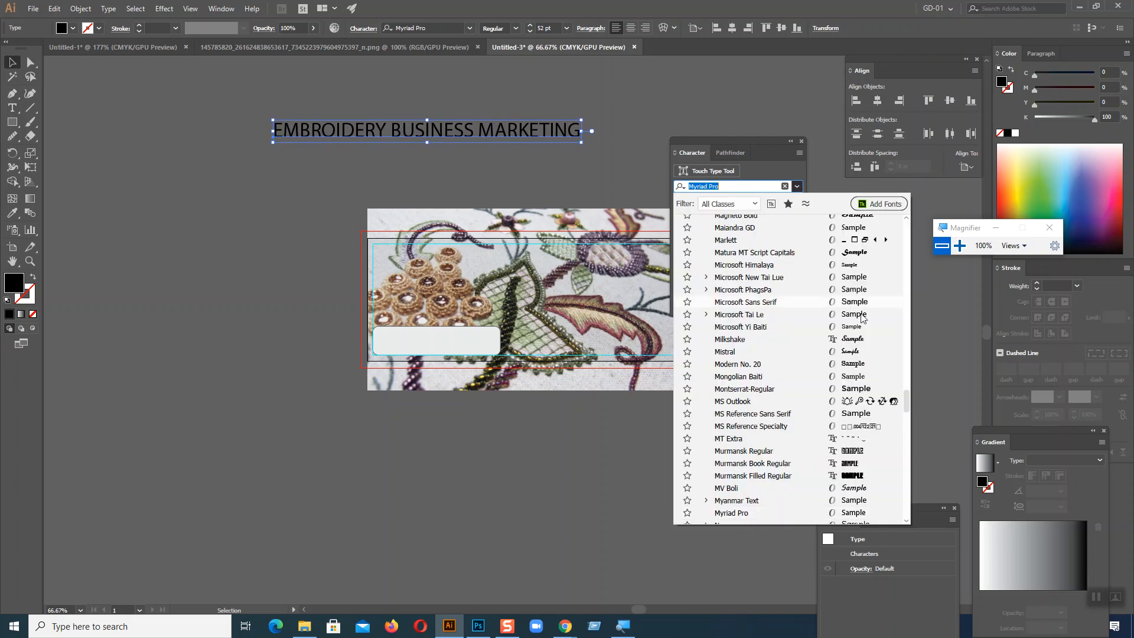
{"action": "mouse_move", "coordinate": [906, 231]}
{"action": "left_mouse_down"}
{"action": "mouse_move", "coordinate": [906, 363]}
{"action": "mouse_move", "coordinate": [908, 231]}
{"action": "left_mouse_up"}
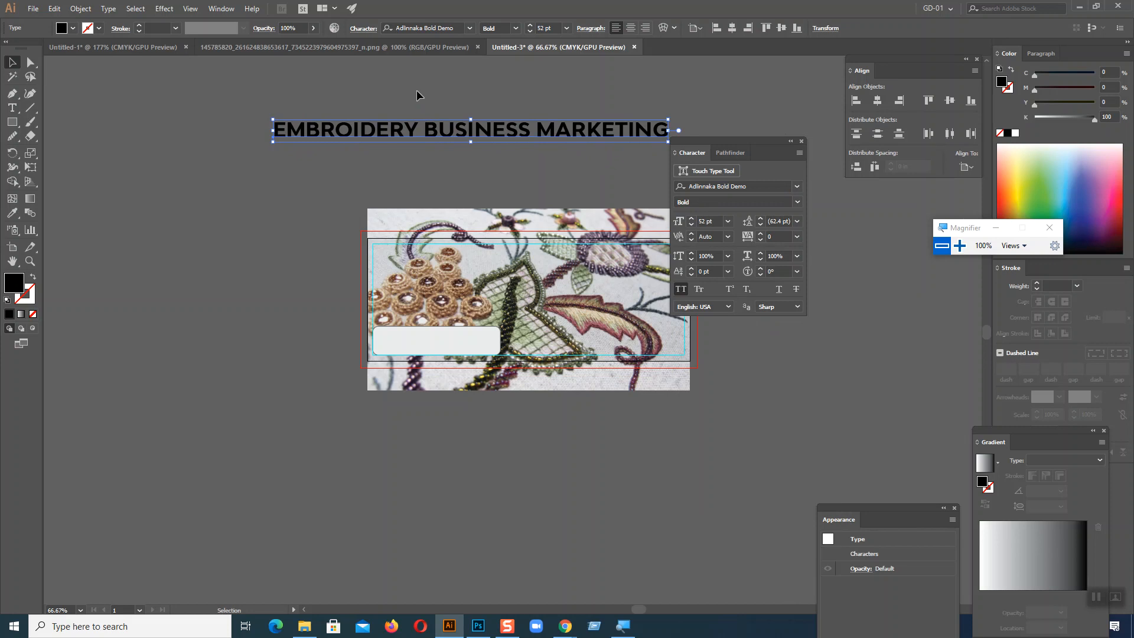
Step: Break the heading into three lines reading EMBROIDERY, BUSINESS and MARKETING, and select it as an object
{"action": "left_click", "coordinate": [17, 111]}
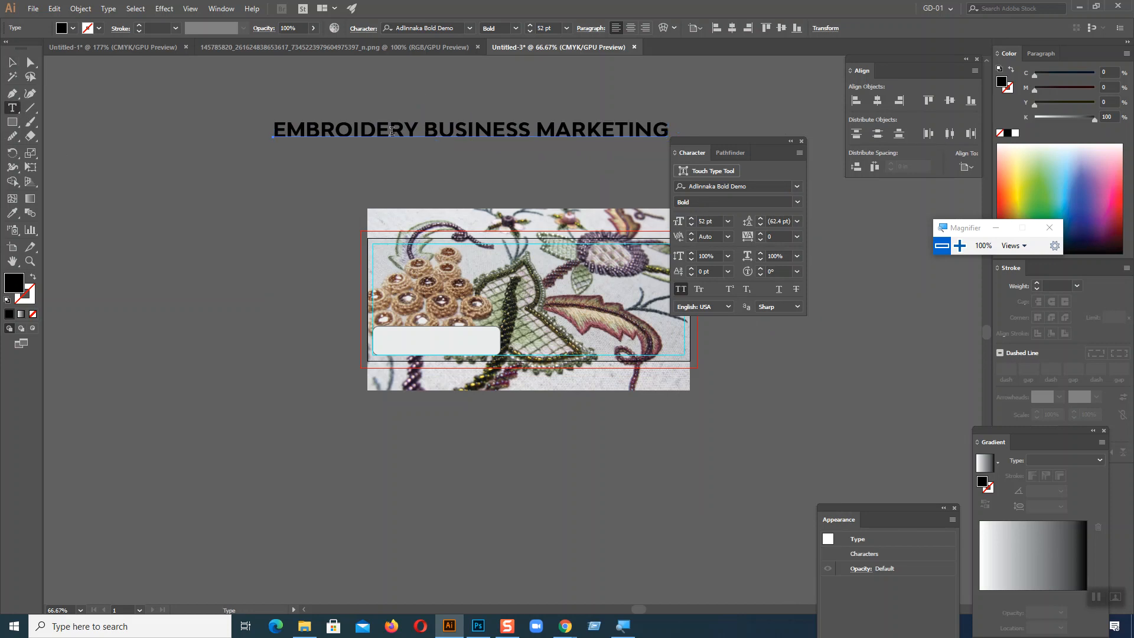
{"action": "left_click", "coordinate": [426, 128]}
{"action": "key", "text": "Return"}
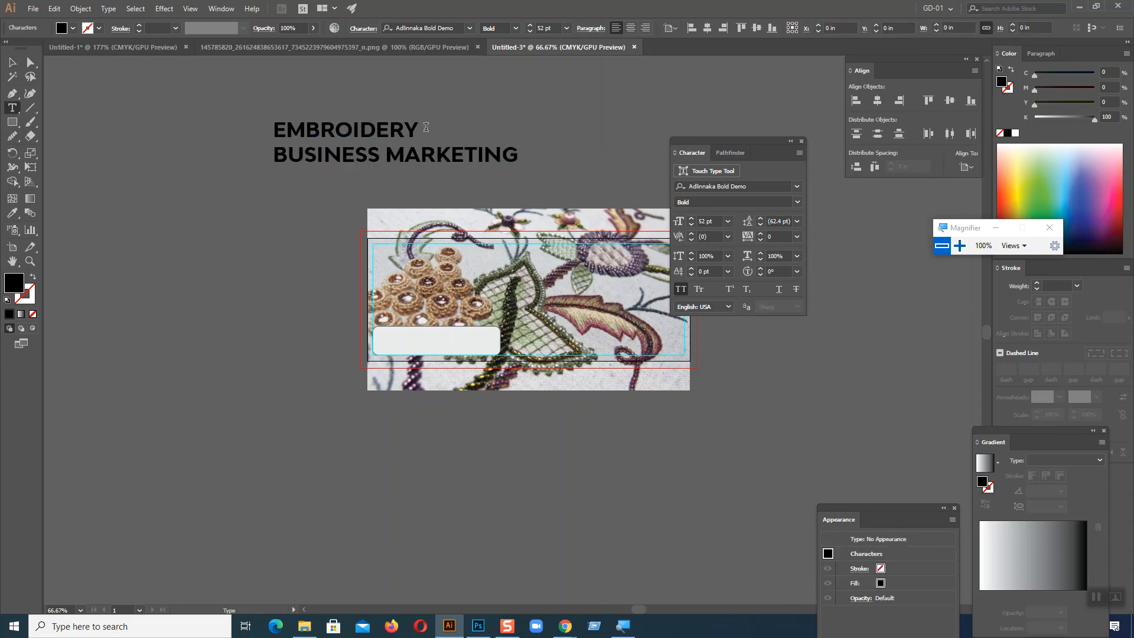
{"action": "left_click", "coordinate": [388, 152]}
{"action": "key", "text": "Return"}
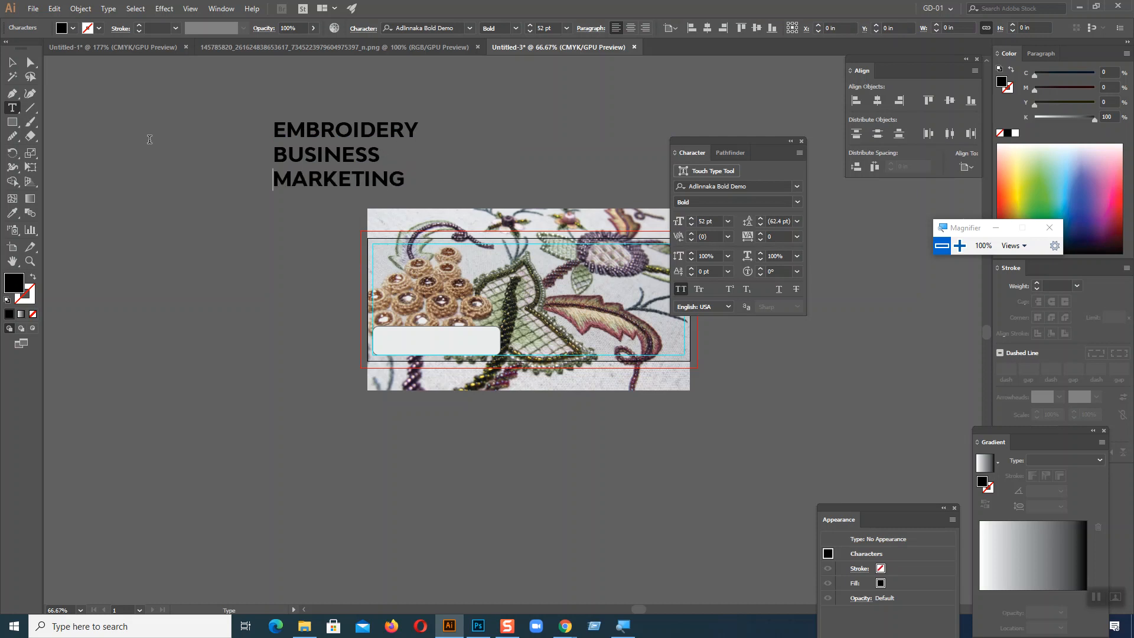
{"action": "left_click", "coordinate": [12, 62]}
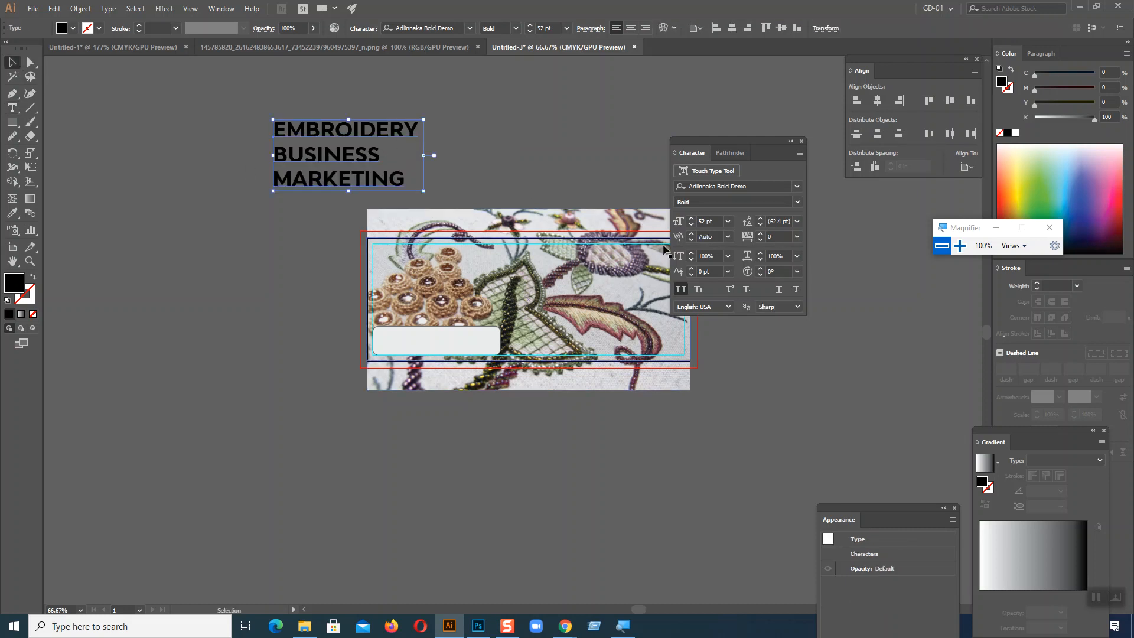
Step: Set the heading's font size to 53 pt and place it on the right half of the banner, clear of the Character panel
{"action": "left_click", "coordinate": [690, 219]}
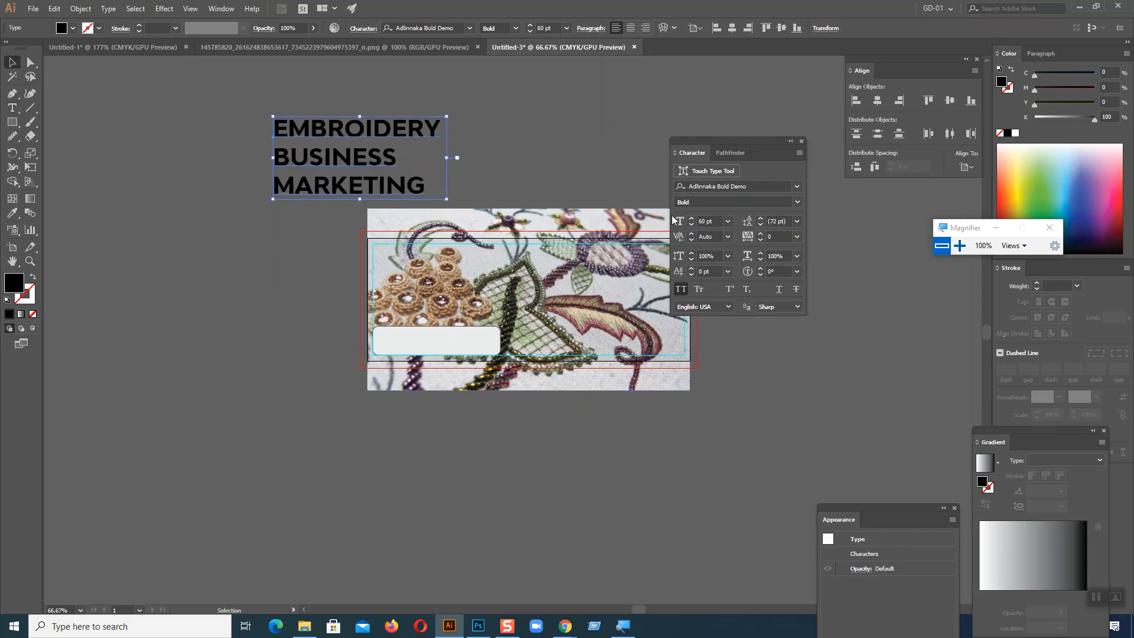
{"action": "left_click", "coordinate": [691, 225]}
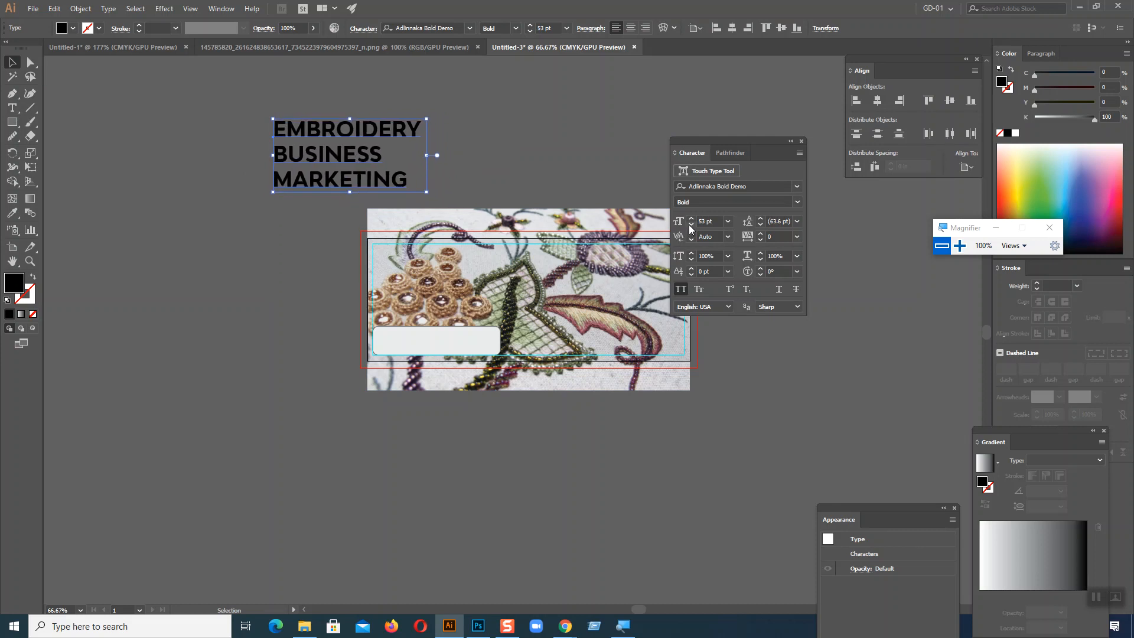
{"action": "left_click_drag", "start_coordinate": [329, 135], "coordinate": [557, 272]}
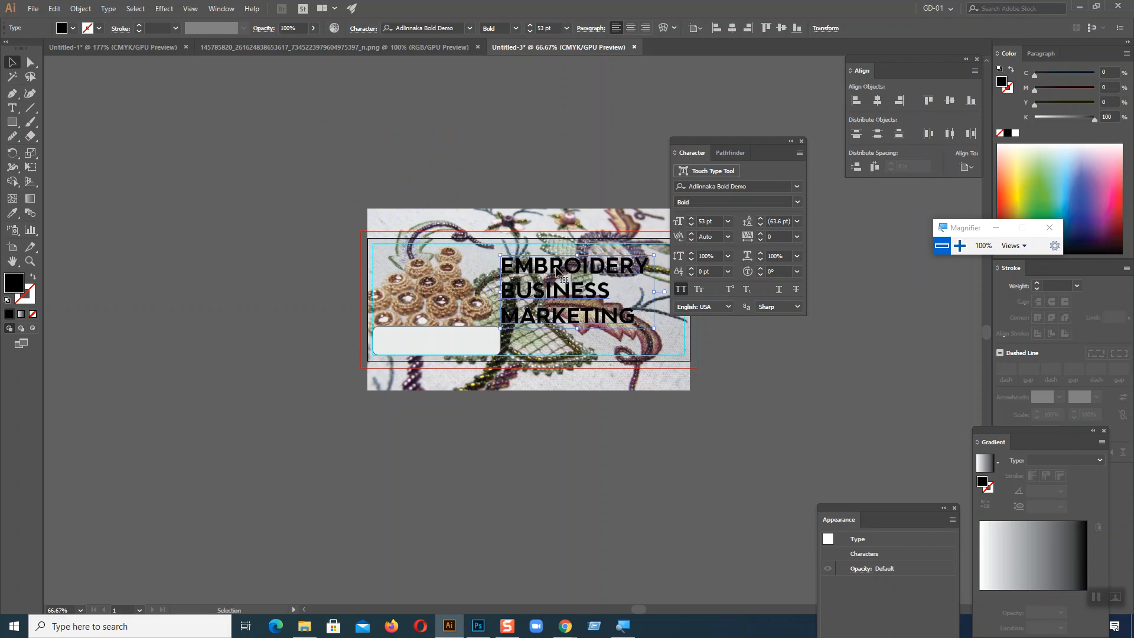
{"action": "left_click_drag", "start_coordinate": [746, 147], "coordinate": [173, 116]}
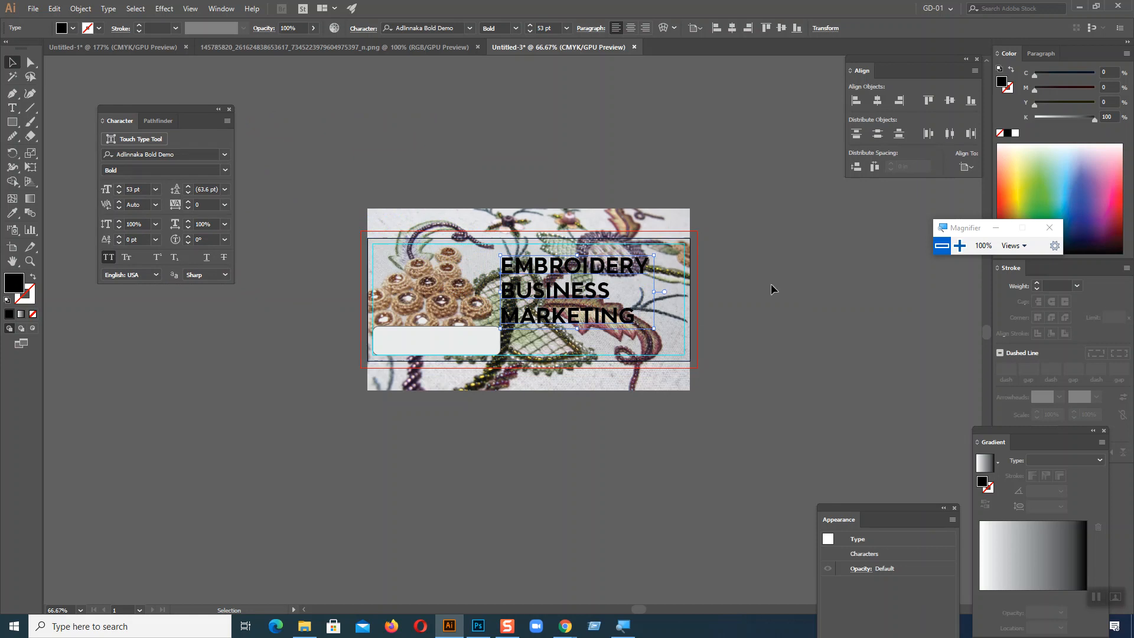
Step: Fill the translucent rectangle covering the banner photo with a yellow-green colour
{"action": "key", "text": "ctrl+plus"}
{"action": "key", "text": "ctrl+plus"}
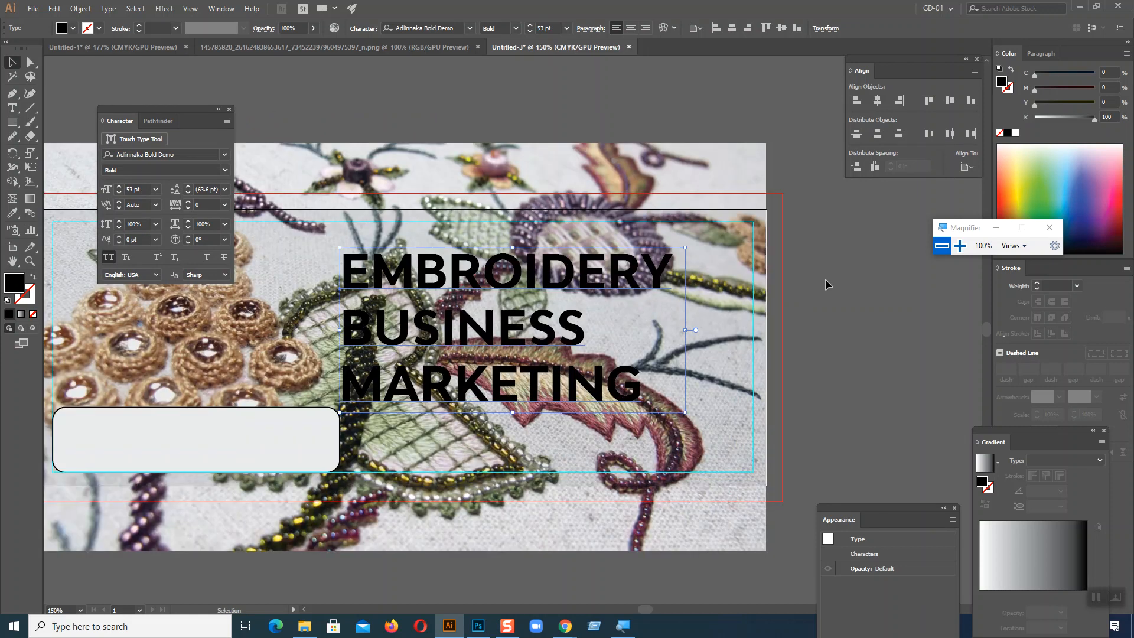
{"action": "scroll", "coordinate": [750, 185], "scroll_direction": "down", "scroll_amount": 2}
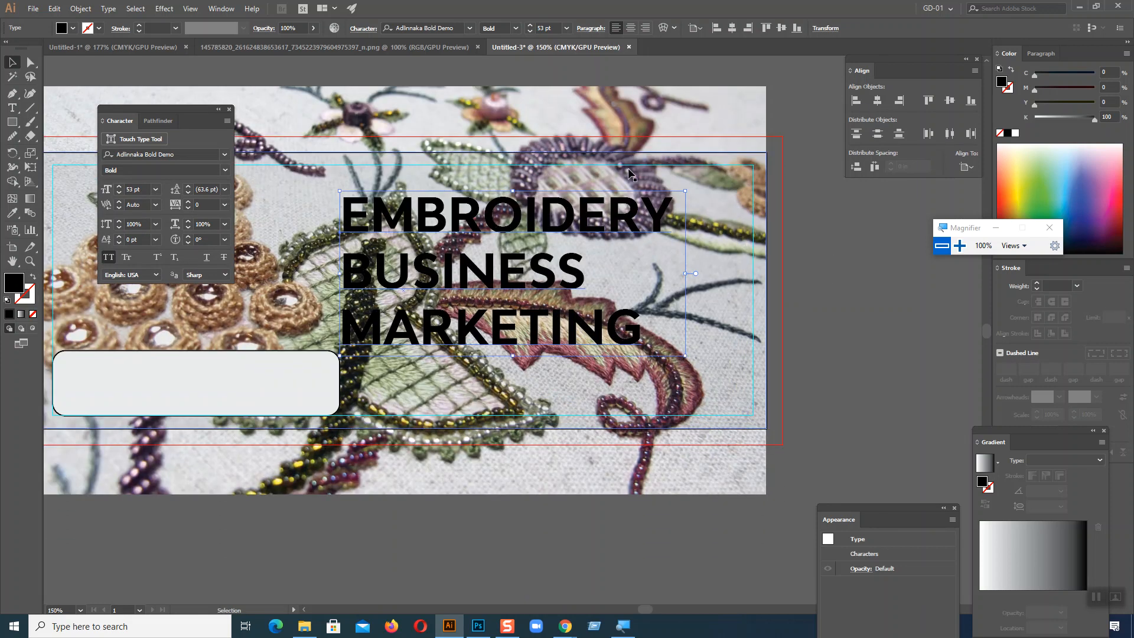
{"action": "left_click", "coordinate": [627, 102]}
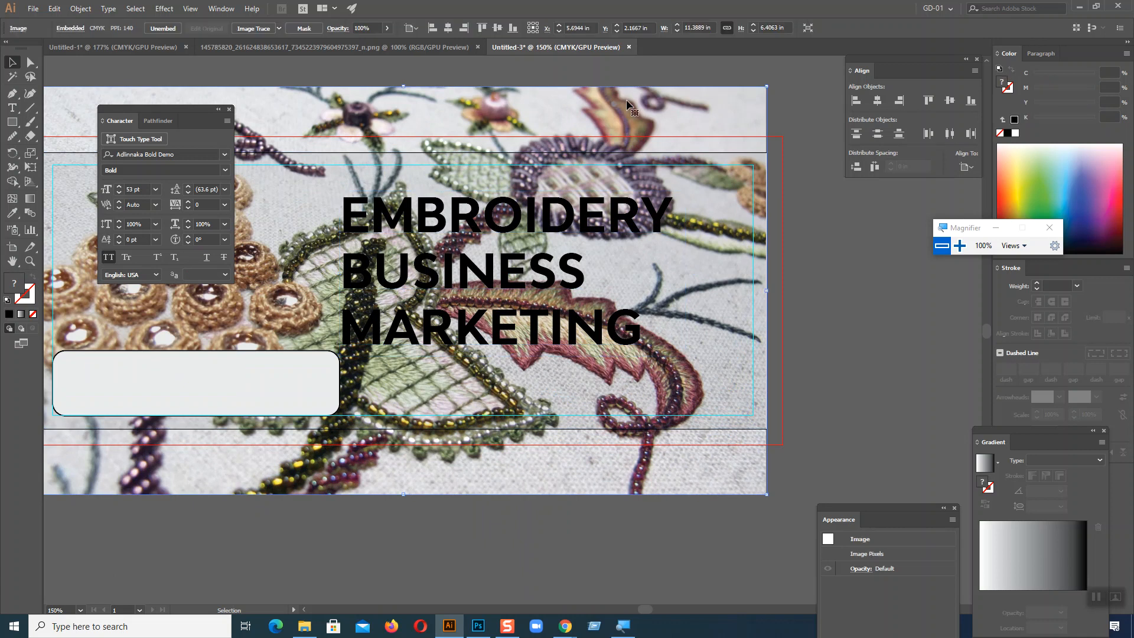
{"action": "left_click", "coordinate": [433, 221]}
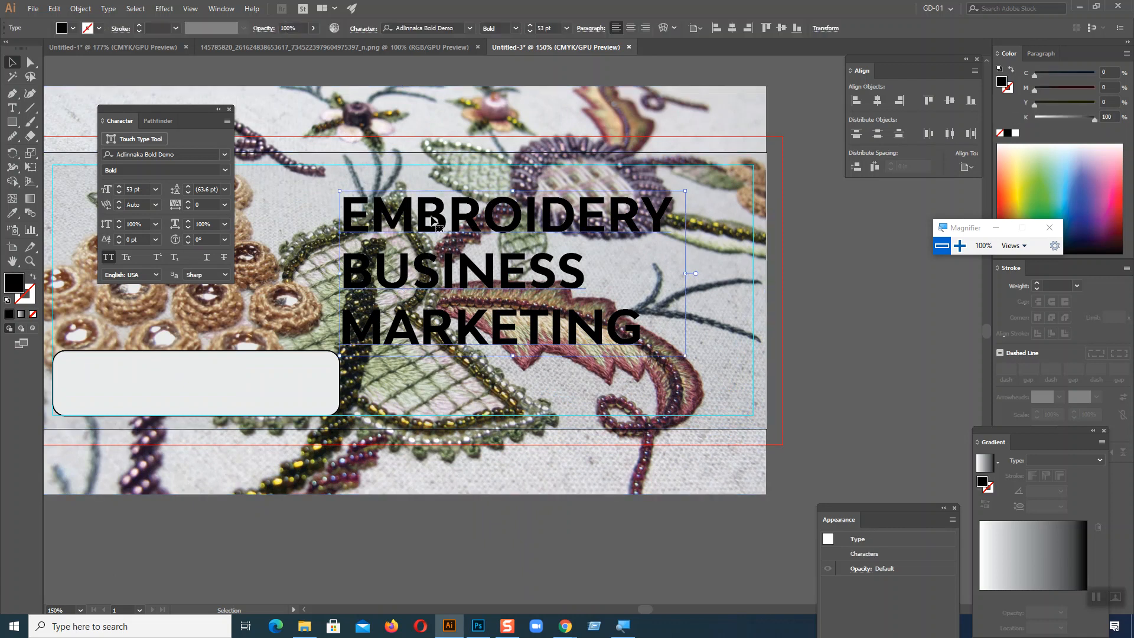
{"action": "left_click", "coordinate": [623, 235]}
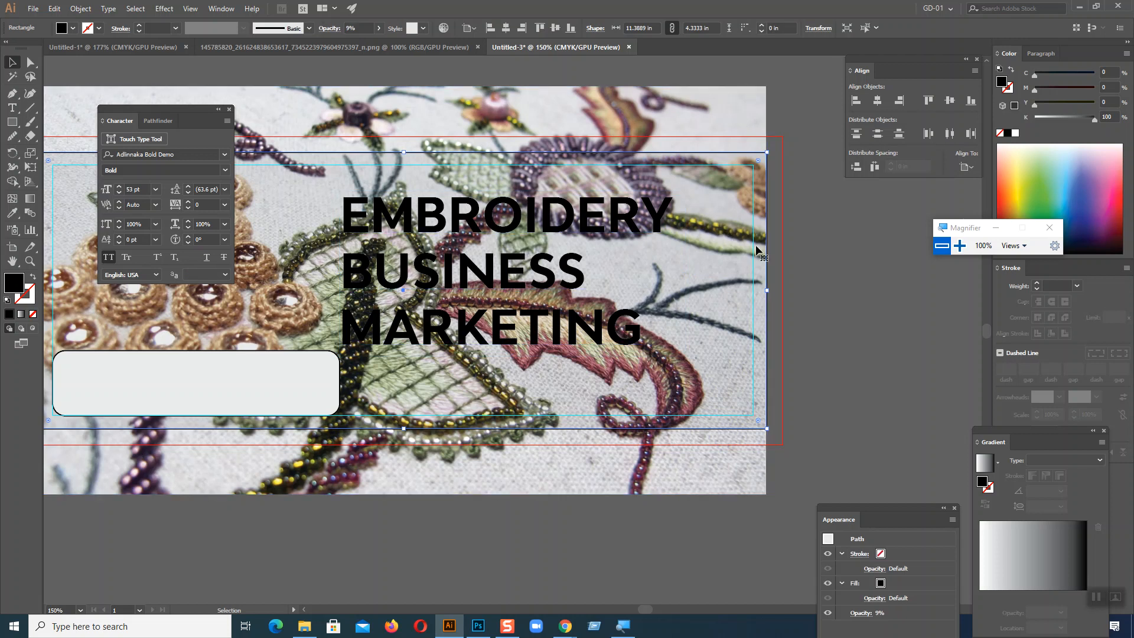
{"action": "left_click", "coordinate": [1016, 183]}
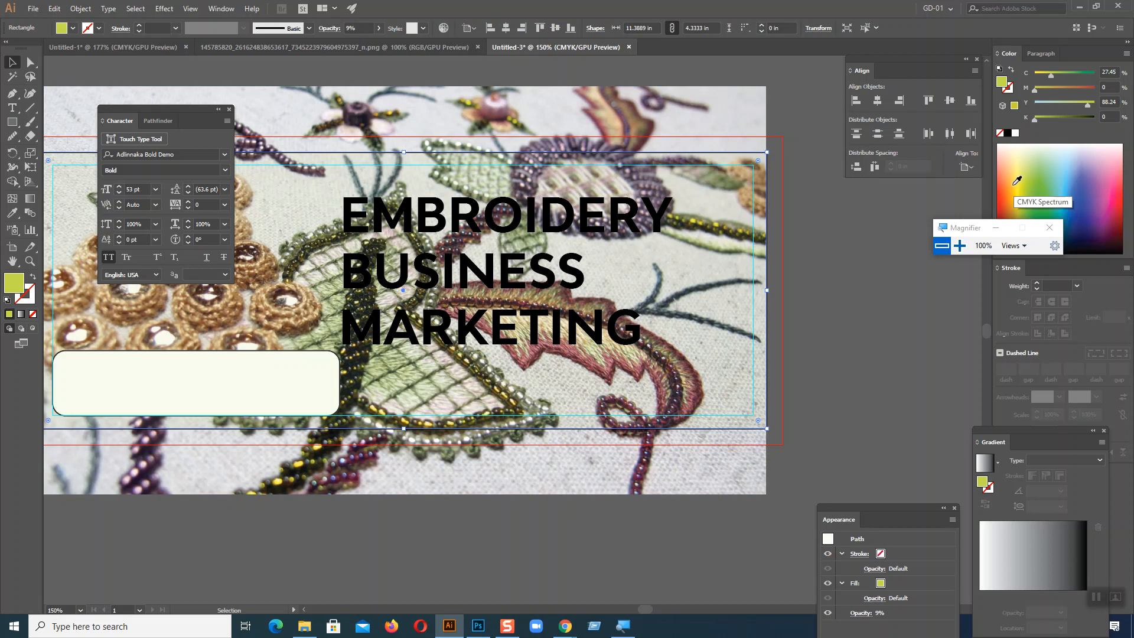
Step: Try a pink fill on the heading, move the Character panel clear of the banner, and settle on a dark red heading fill
{"action": "left_click", "coordinate": [512, 234]}
{"action": "left_click_drag", "start_coordinate": [1080, 190], "coordinate": [1118, 171]}
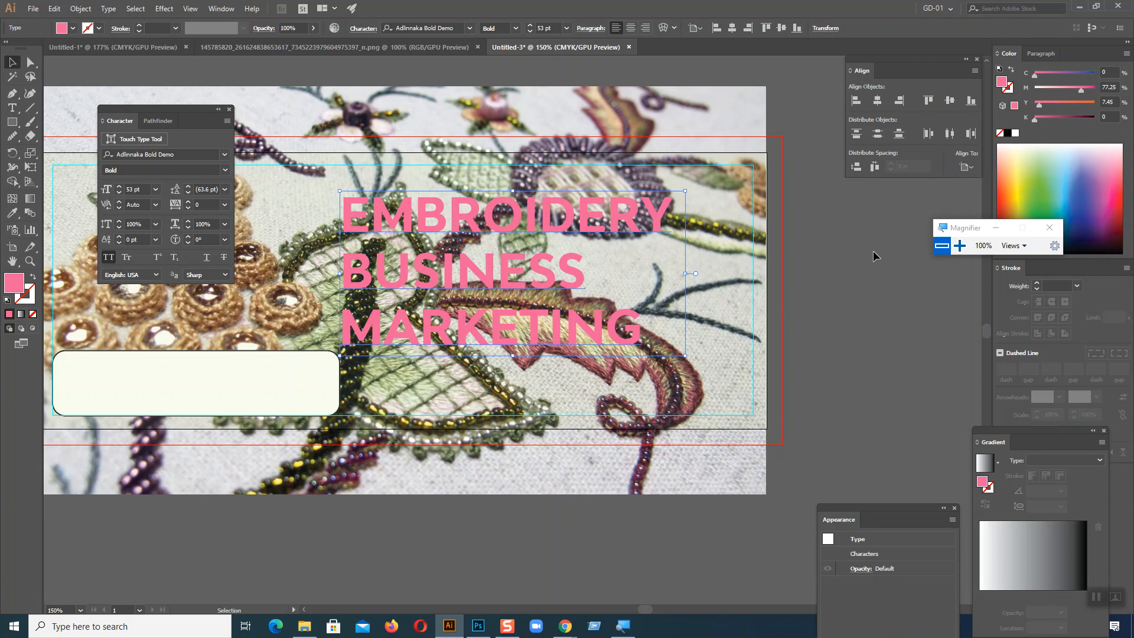
{"action": "mouse_move", "coordinate": [137, 106]}
{"action": "left_mouse_down"}
{"action": "mouse_move", "coordinate": [879, 252]}
{"action": "mouse_move", "coordinate": [883, 263]}
{"action": "left_mouse_up"}
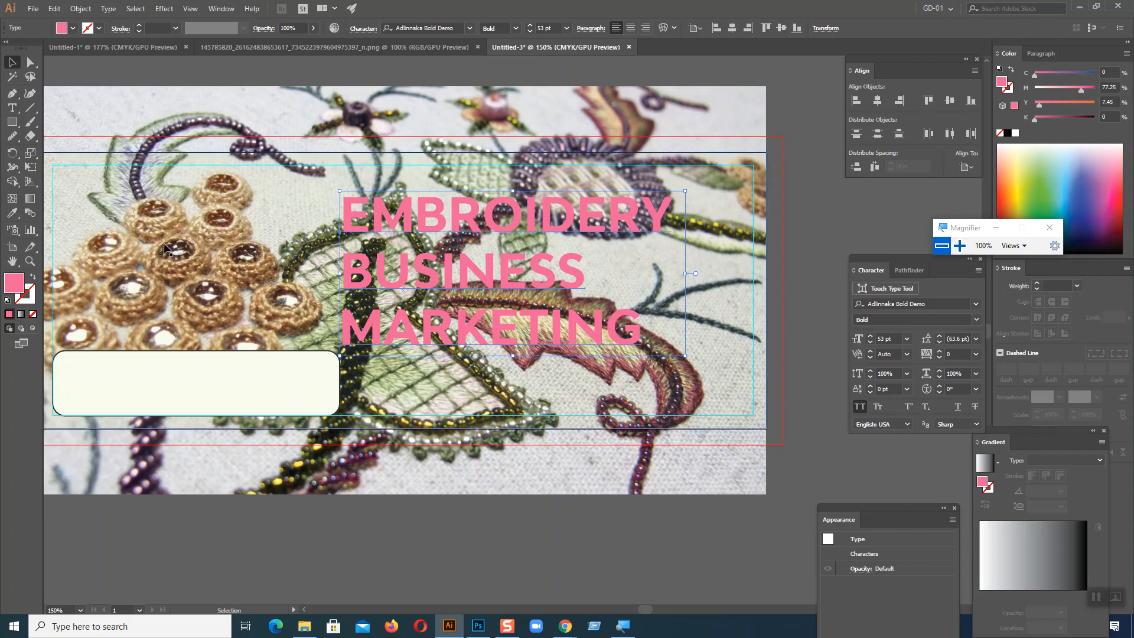
{"action": "key", "text": "ctrl+minus"}
{"action": "key", "text": "ctrl+equal"}
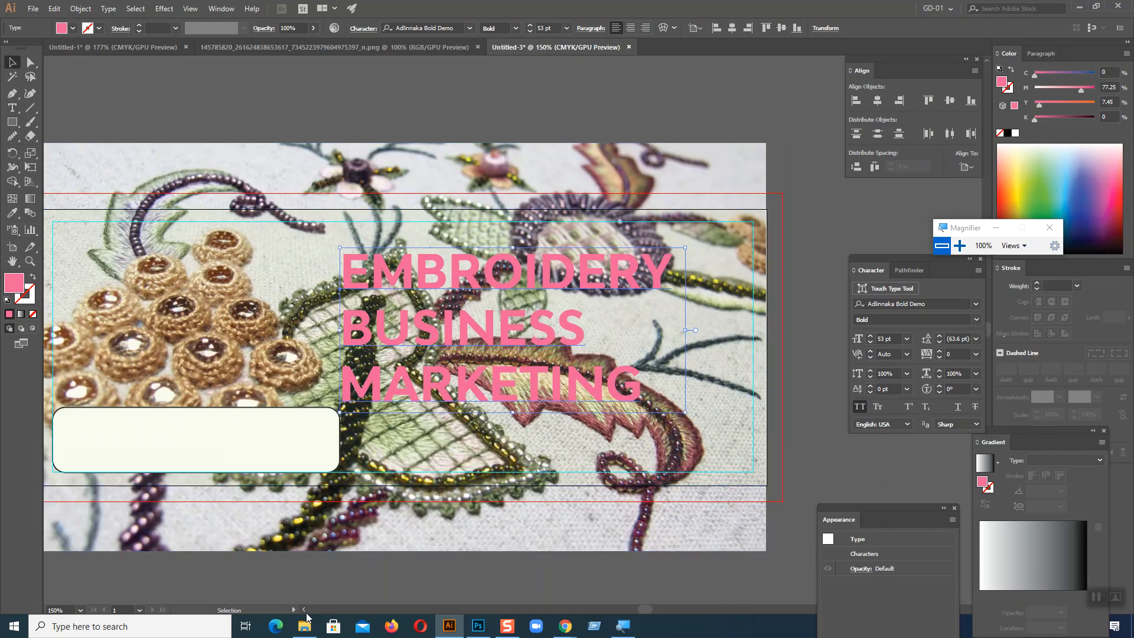
{"action": "left_click", "coordinate": [304, 610]}
{"action": "left_click", "coordinate": [305, 610]}
{"action": "left_click", "coordinate": [304, 610]}
{"action": "left_click", "coordinate": [304, 610]}
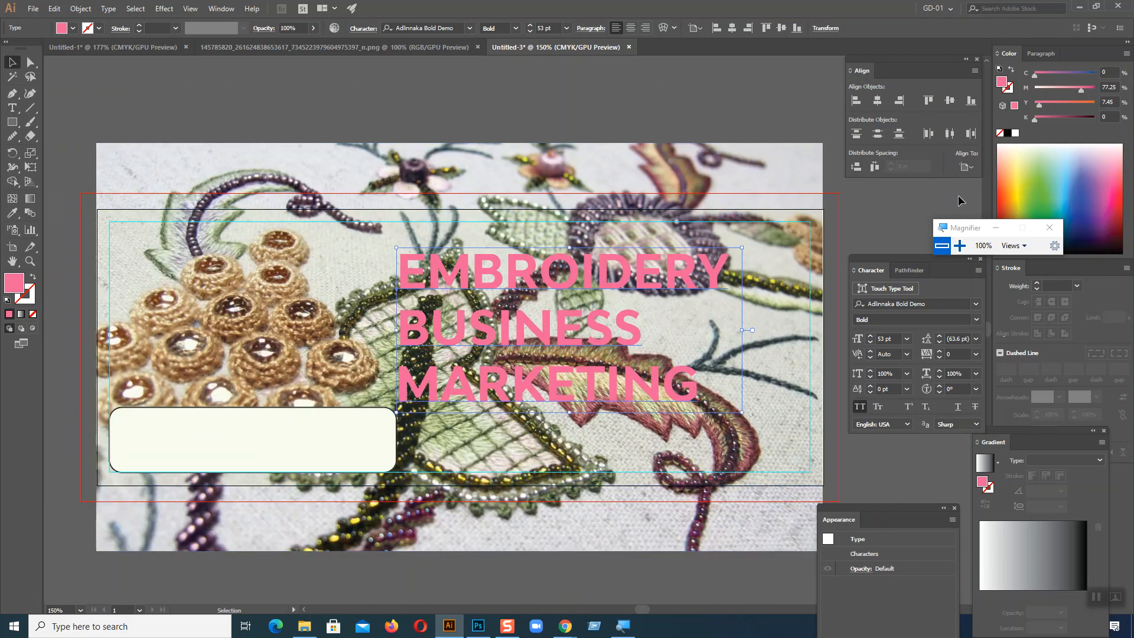
{"action": "left_click_drag", "start_coordinate": [1031, 153], "coordinate": [1113, 231]}
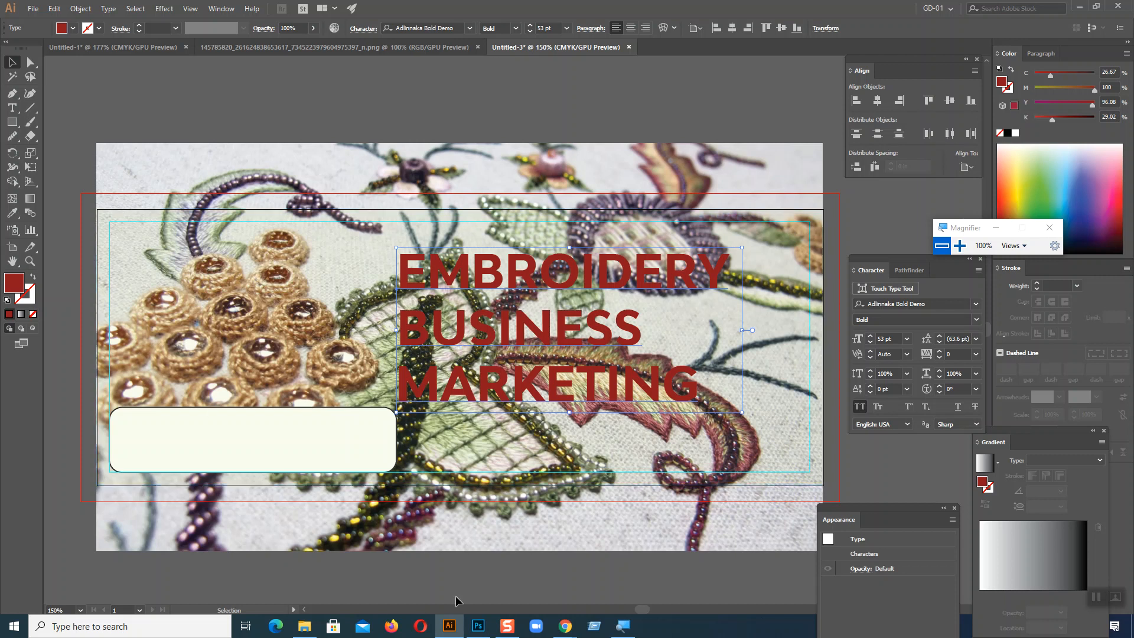
Step: Switch to the browser to check the contest brief and the meeting tab, and return to Illustrator
{"action": "mouse_move", "coordinate": [567, 620]}
{"action": "left_click", "coordinate": [506, 576]}
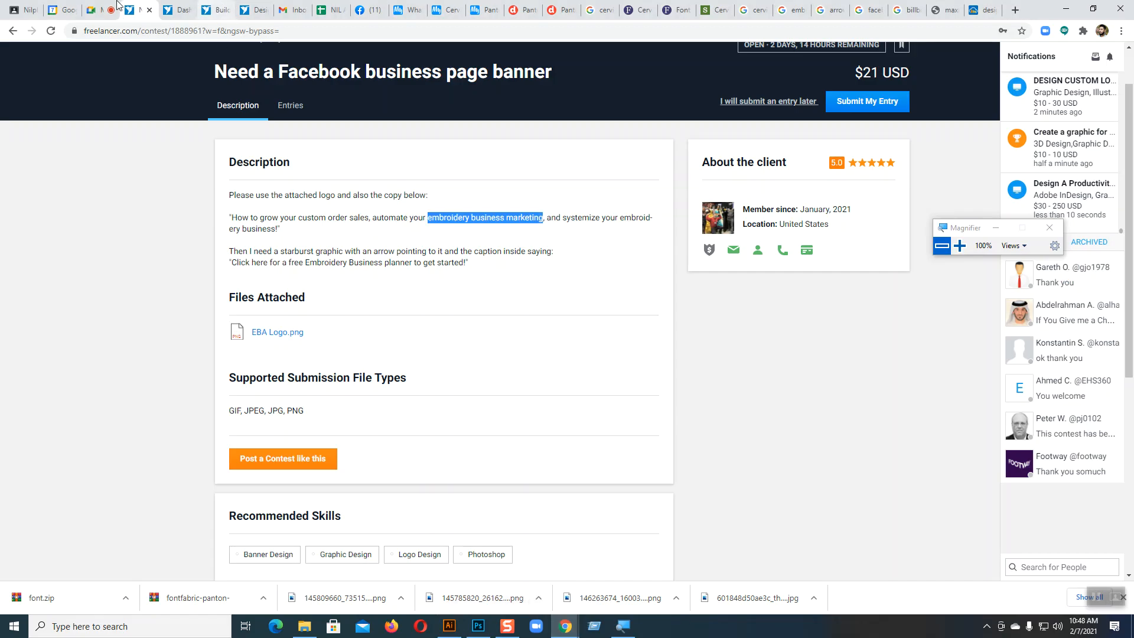
{"action": "left_click", "coordinate": [92, 10]}
{"action": "key", "text": "alt+Tab"}
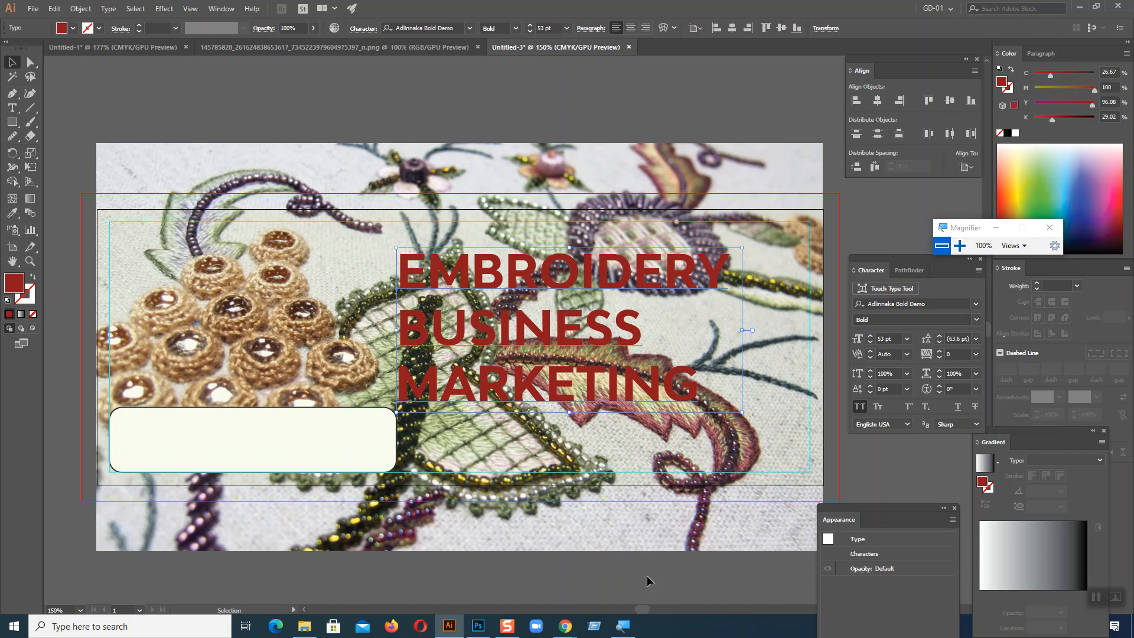
Step: Set the fill of the translucent rectangle over the banner photo to black and deselect it
{"action": "left_click", "coordinate": [349, 239]}
{"action": "left_click", "coordinate": [1007, 133]}
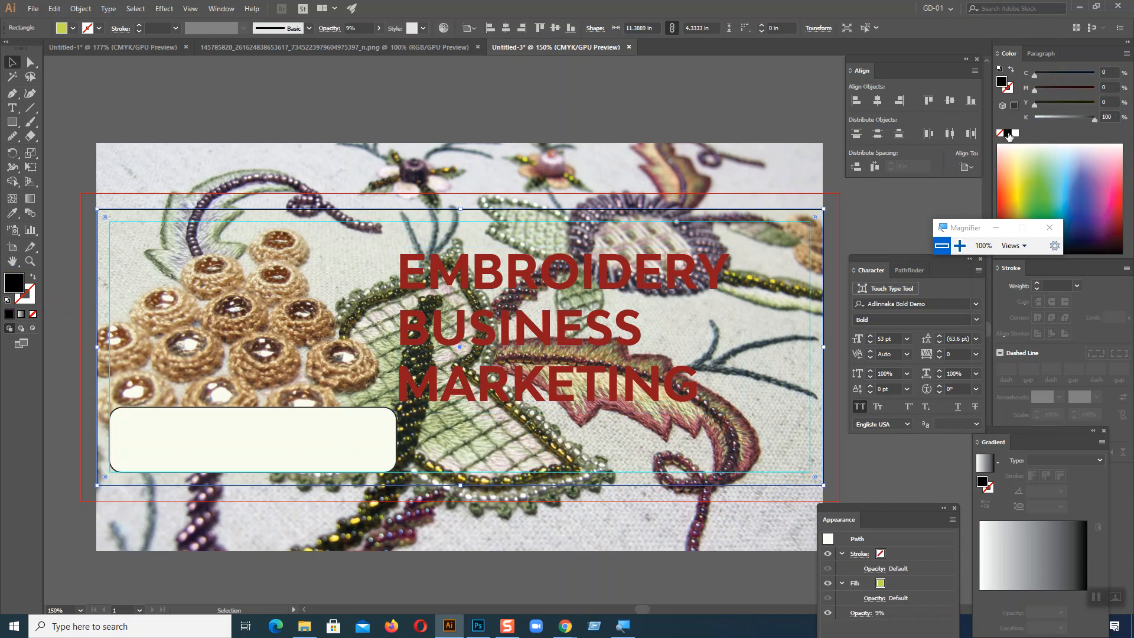
{"action": "left_click", "coordinate": [176, 112]}
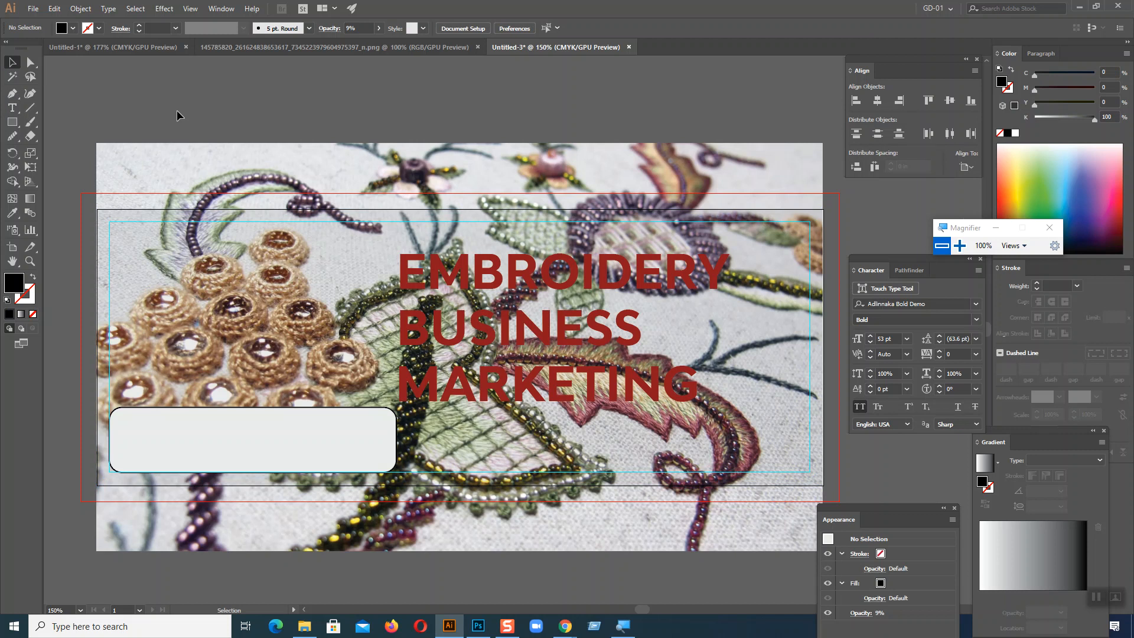
{"action": "left_click", "coordinate": [242, 177]}
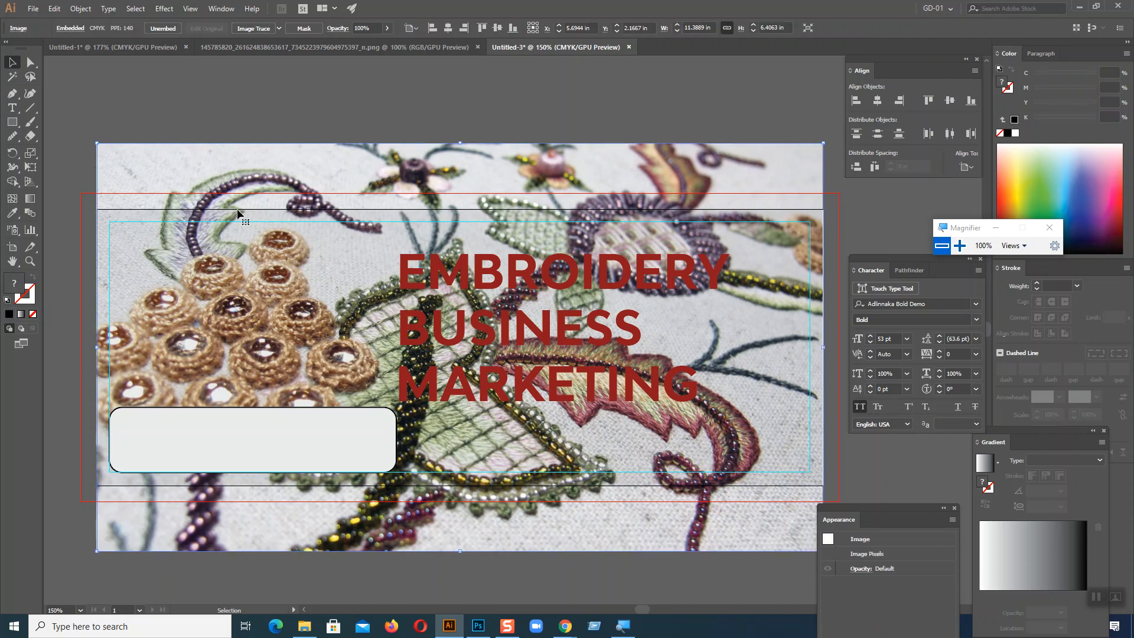
{"action": "left_click", "coordinate": [105, 253]}
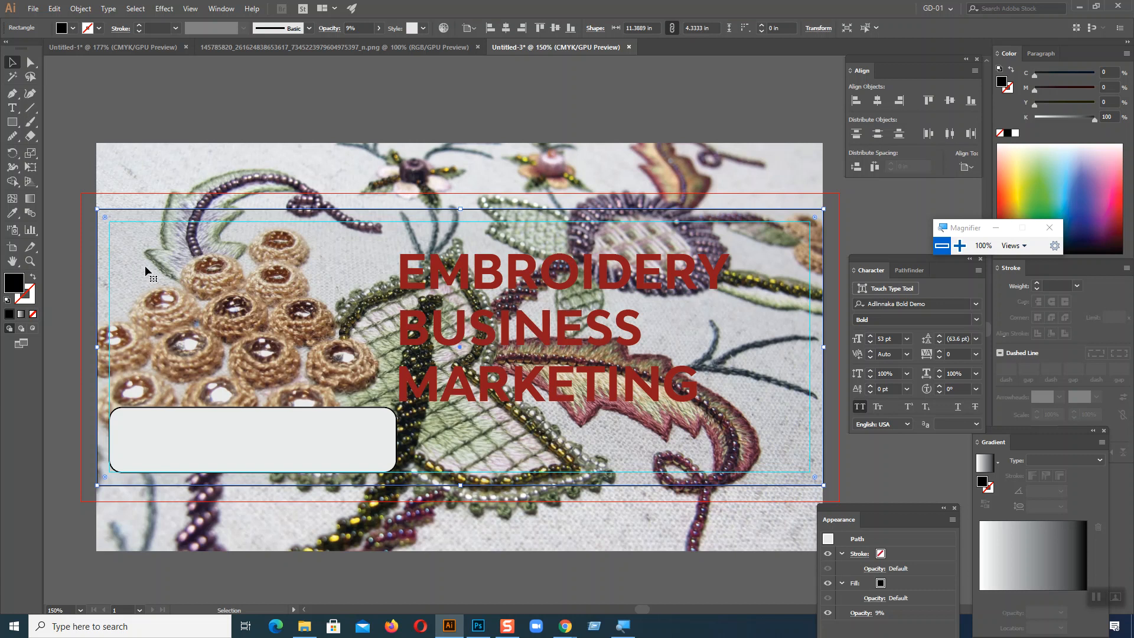
{"action": "left_click", "coordinate": [468, 278]}
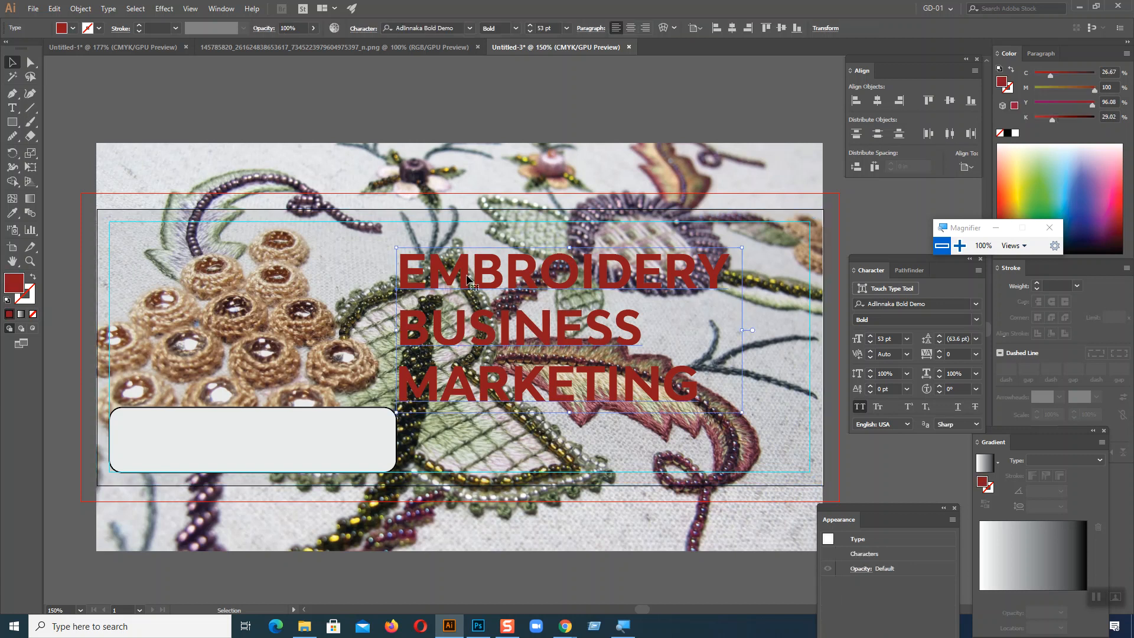
{"action": "left_click", "coordinate": [195, 282]}
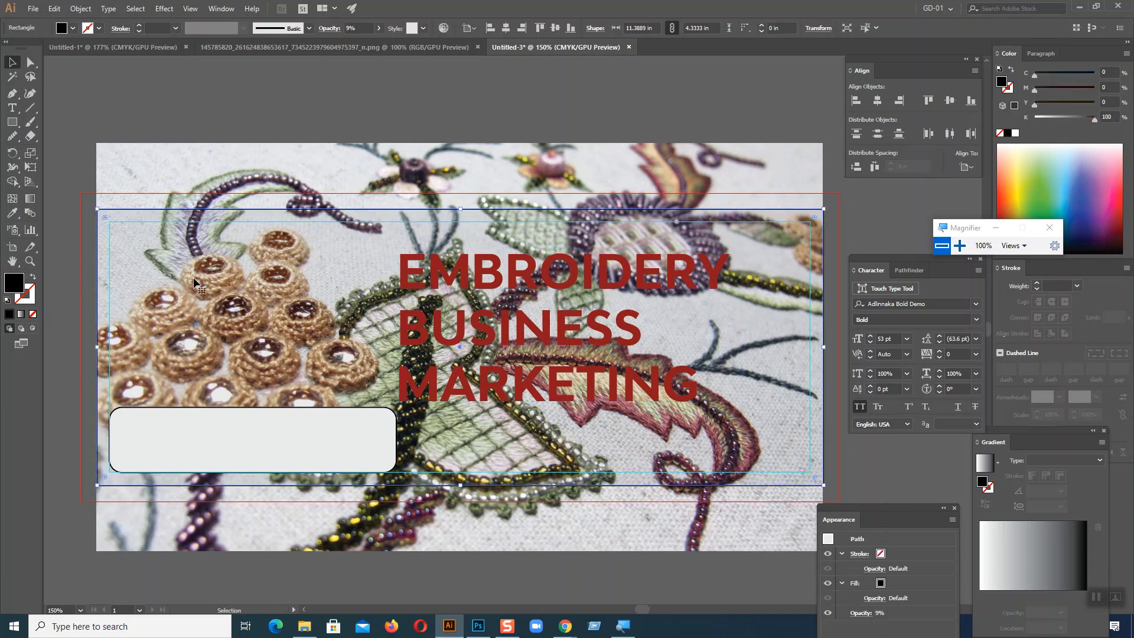
{"action": "left_click", "coordinate": [320, 109]}
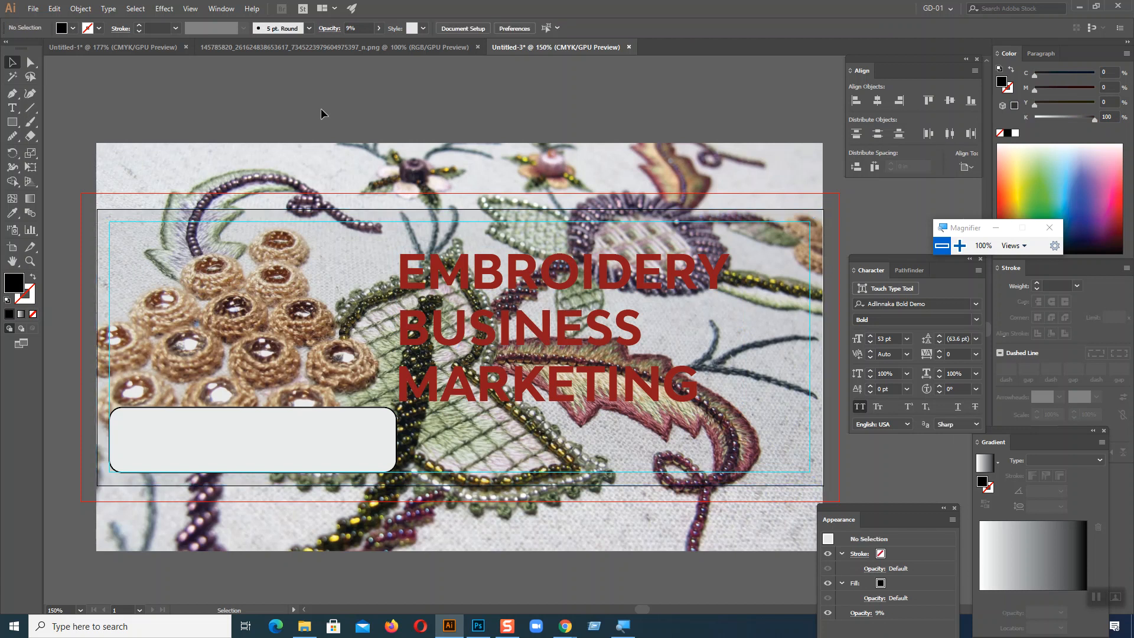
{"action": "left_click", "coordinate": [609, 291]}
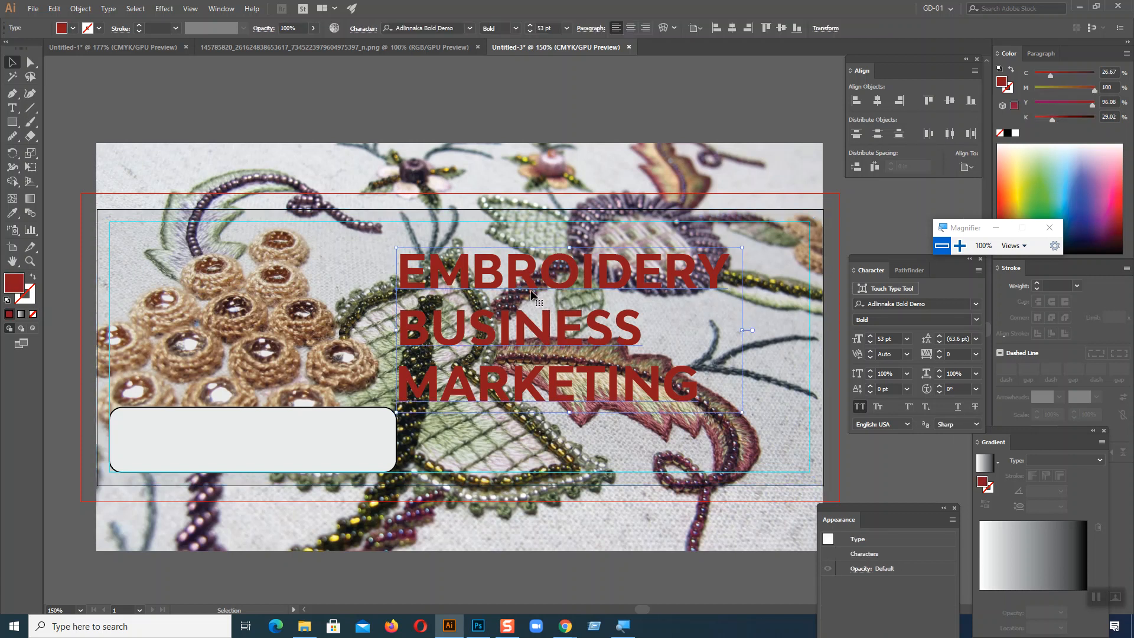
Step: Select the black overlay rectangle and open its opacity slider
{"action": "left_click", "coordinate": [320, 427]}
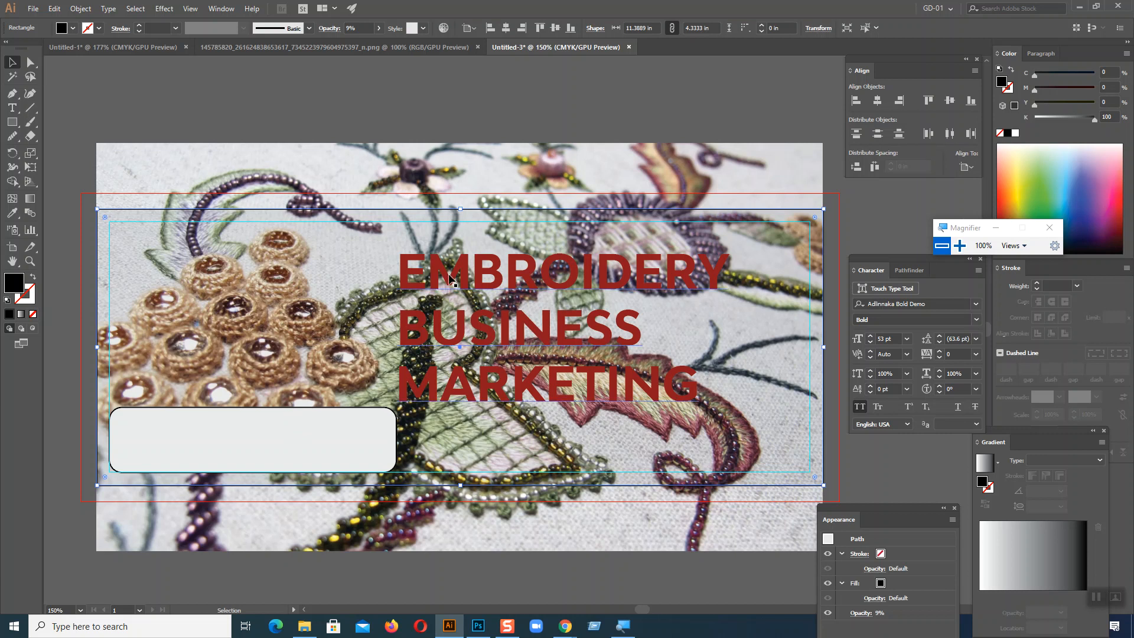
{"action": "left_click", "coordinate": [379, 28]}
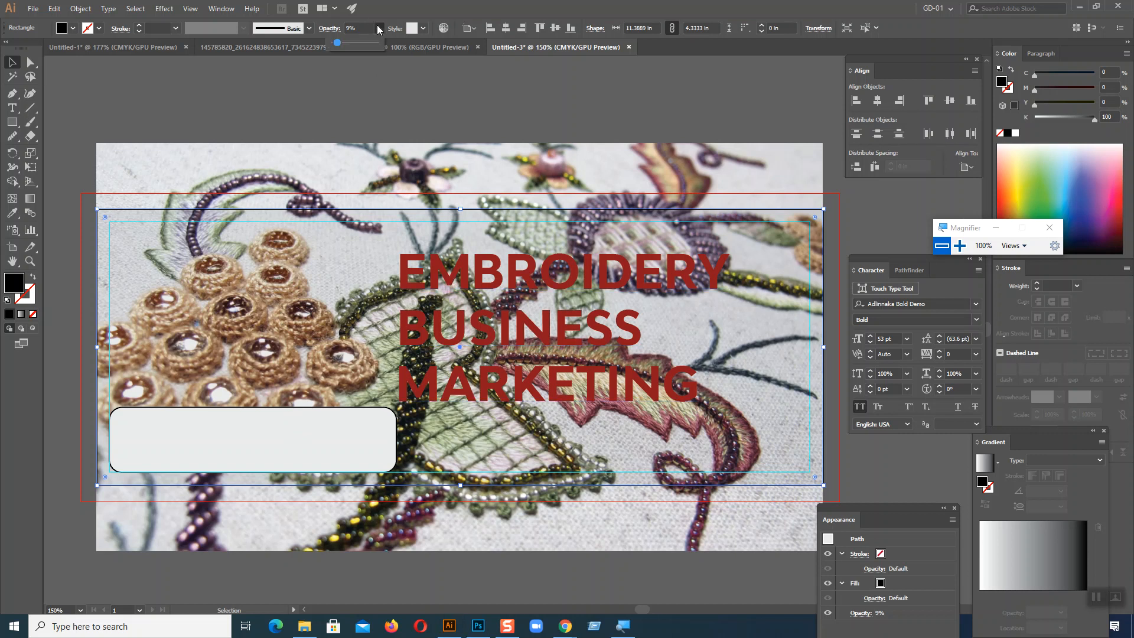
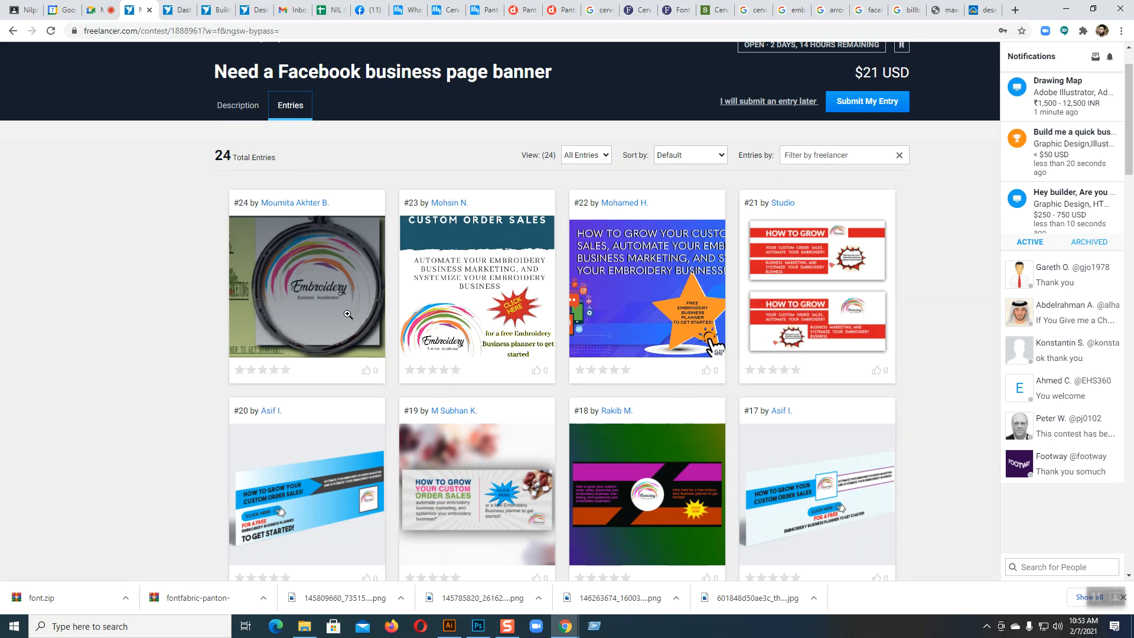
Step: View contest entry #24, reread the contest description for the required copy, and return to Illustrator
{"action": "left_click", "coordinate": [344, 316]}
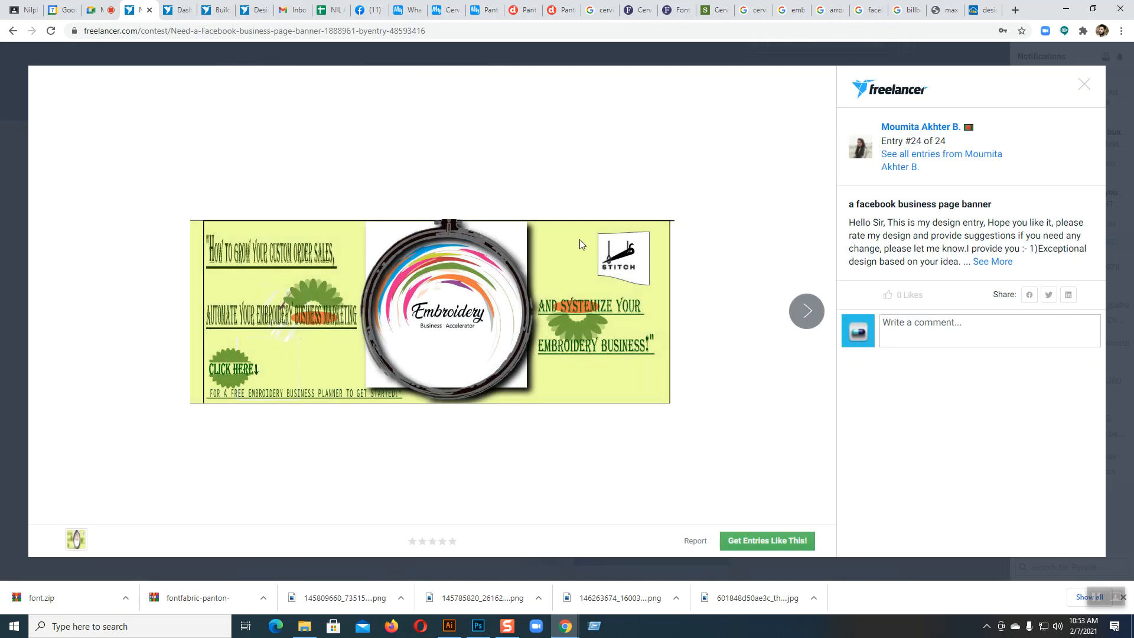
{"action": "left_click", "coordinate": [1084, 84]}
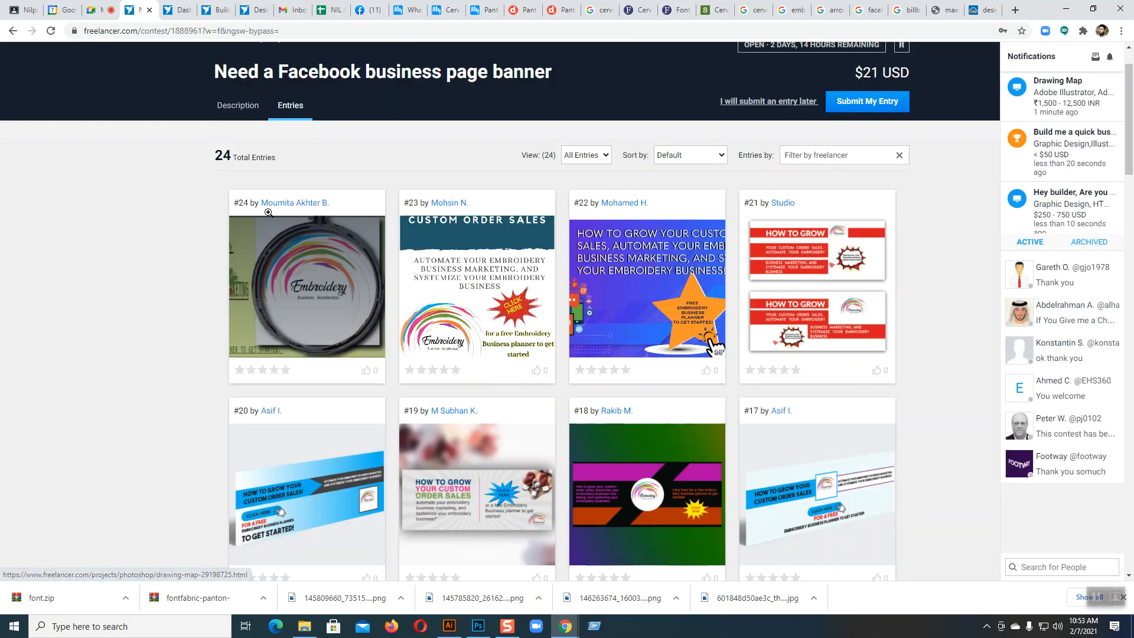
{"action": "left_click", "coordinate": [251, 106]}
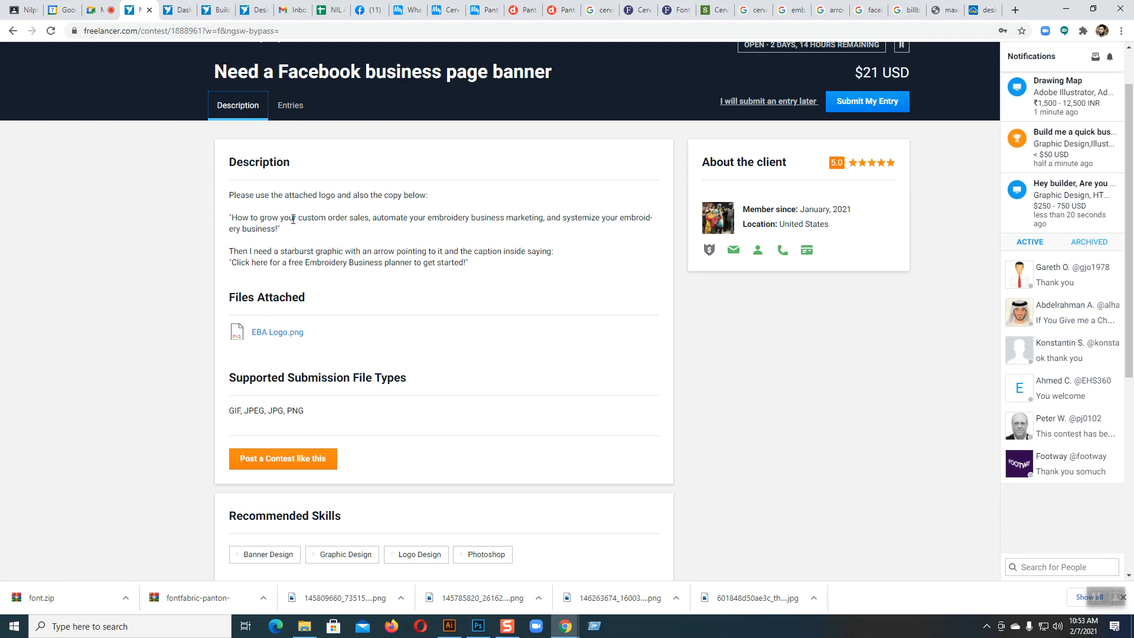
{"action": "left_click", "coordinate": [448, 625]}
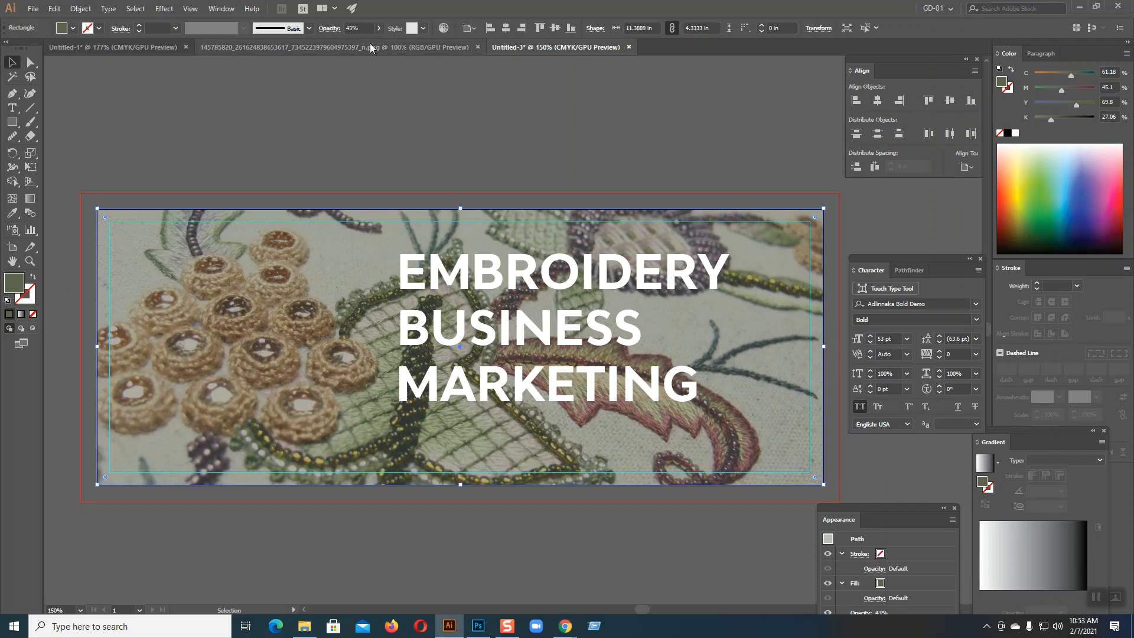
Step: Set the opacity of the overlay rectangle to 90% and change its fill to white
{"action": "left_click", "coordinate": [356, 28]}
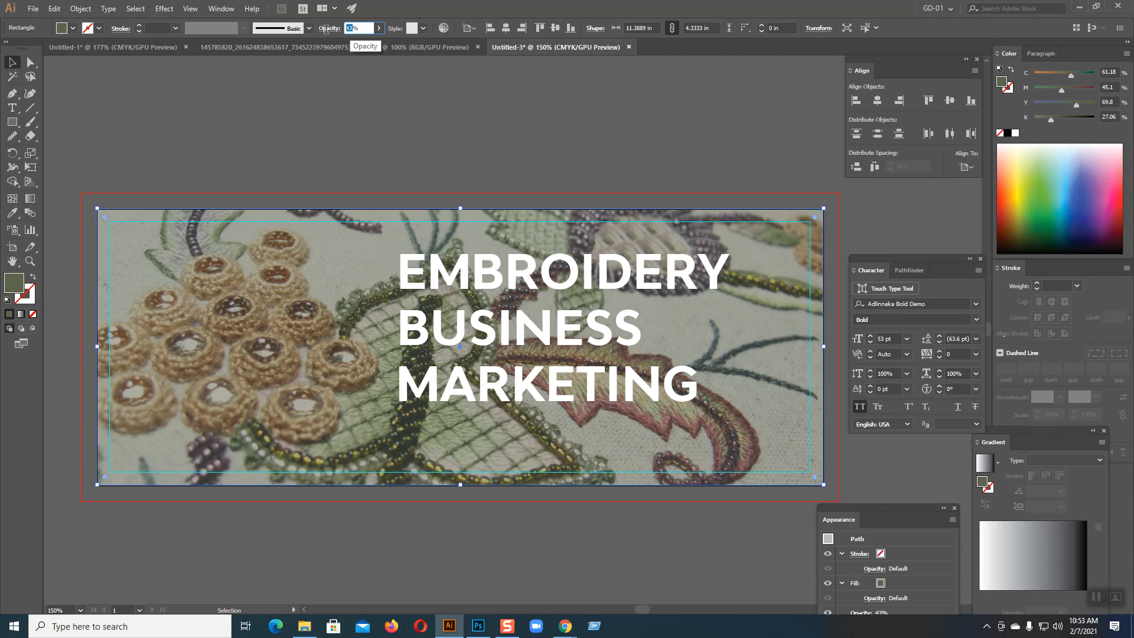
{"action": "type", "text": "90"}
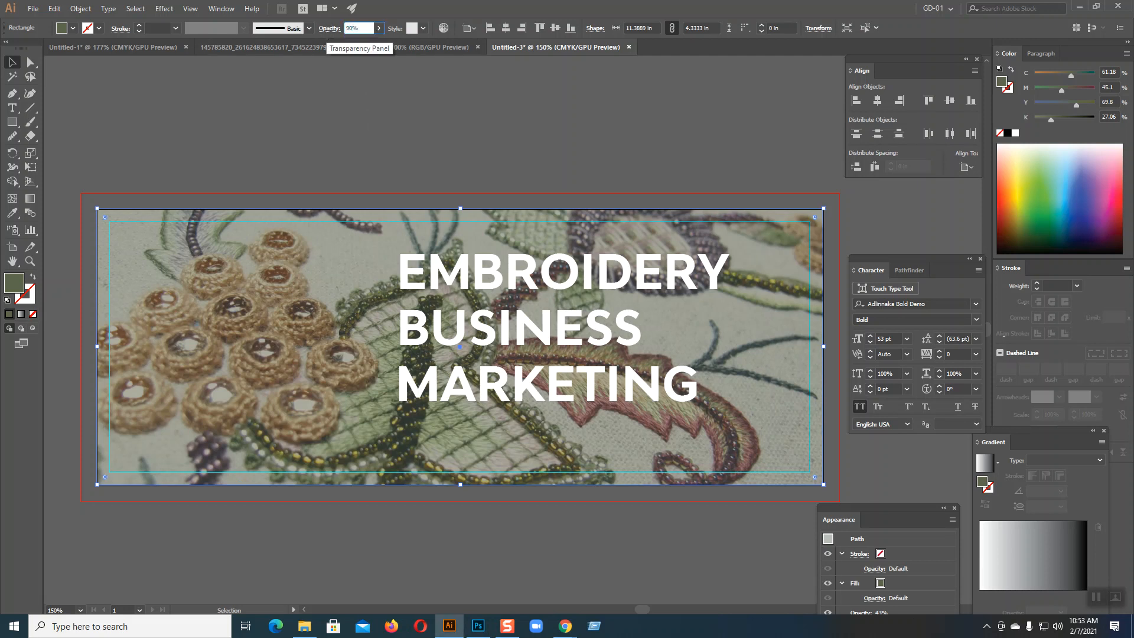
{"action": "key", "text": "Return"}
{"action": "left_click", "coordinate": [378, 126]}
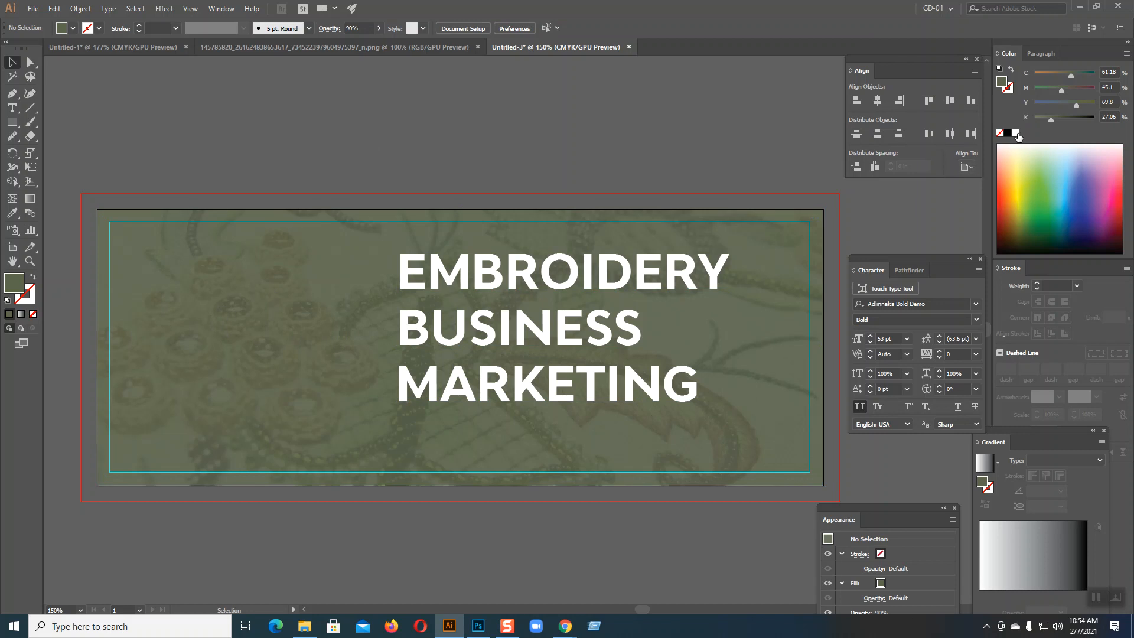
{"action": "left_click", "coordinate": [261, 263]}
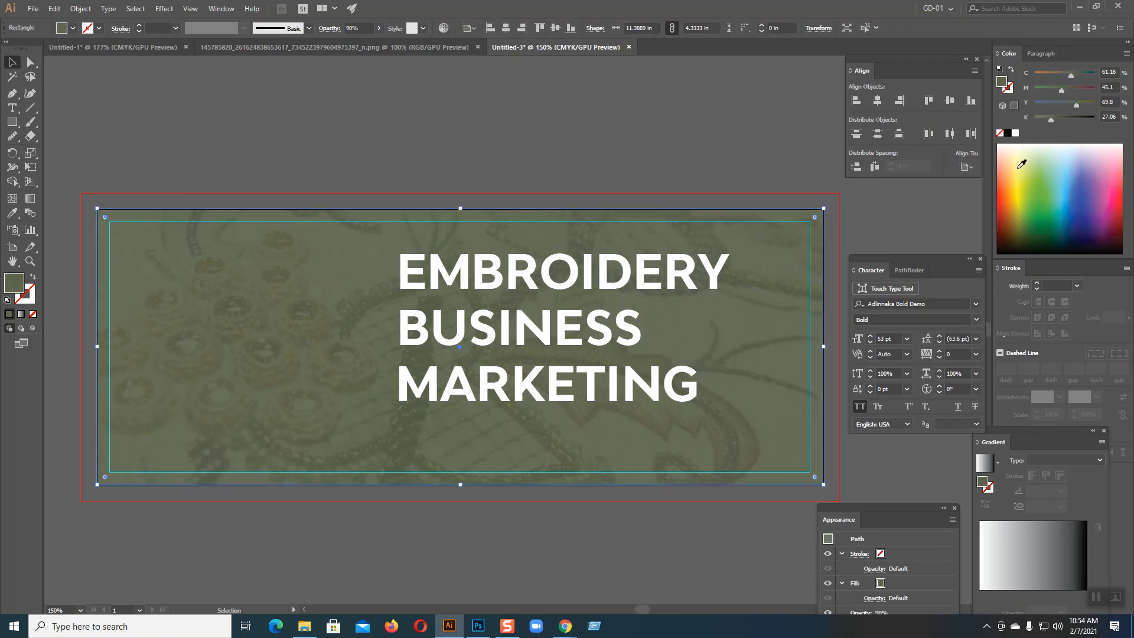
{"action": "left_click", "coordinate": [1015, 134]}
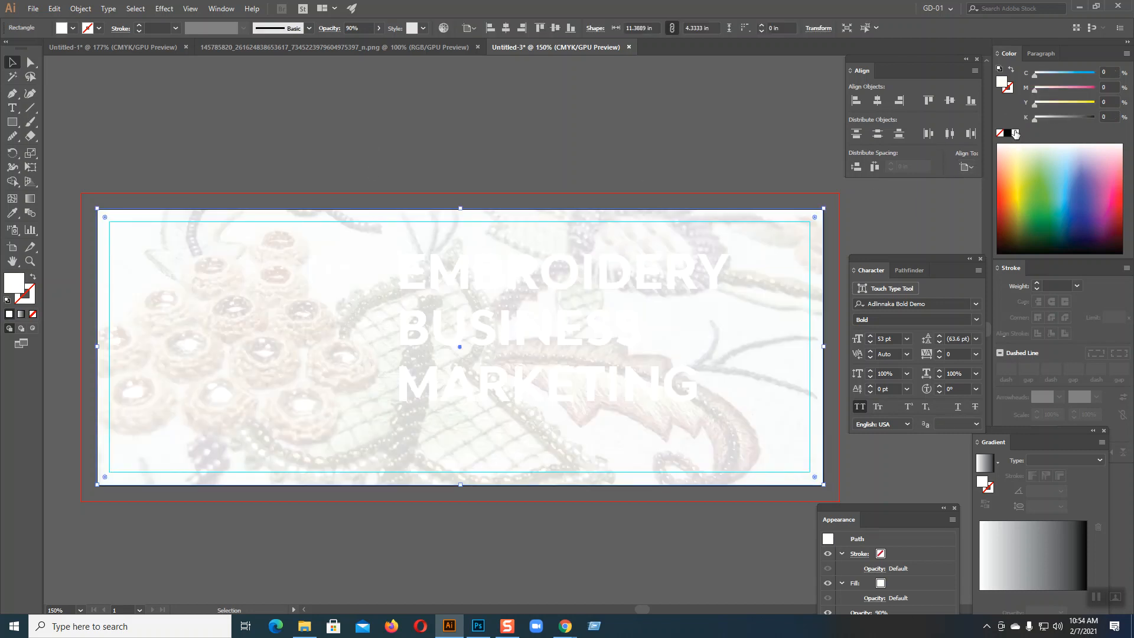
Step: Try a dark red fill on the heading text, and settle on a bright red
{"action": "left_click", "coordinate": [726, 281]}
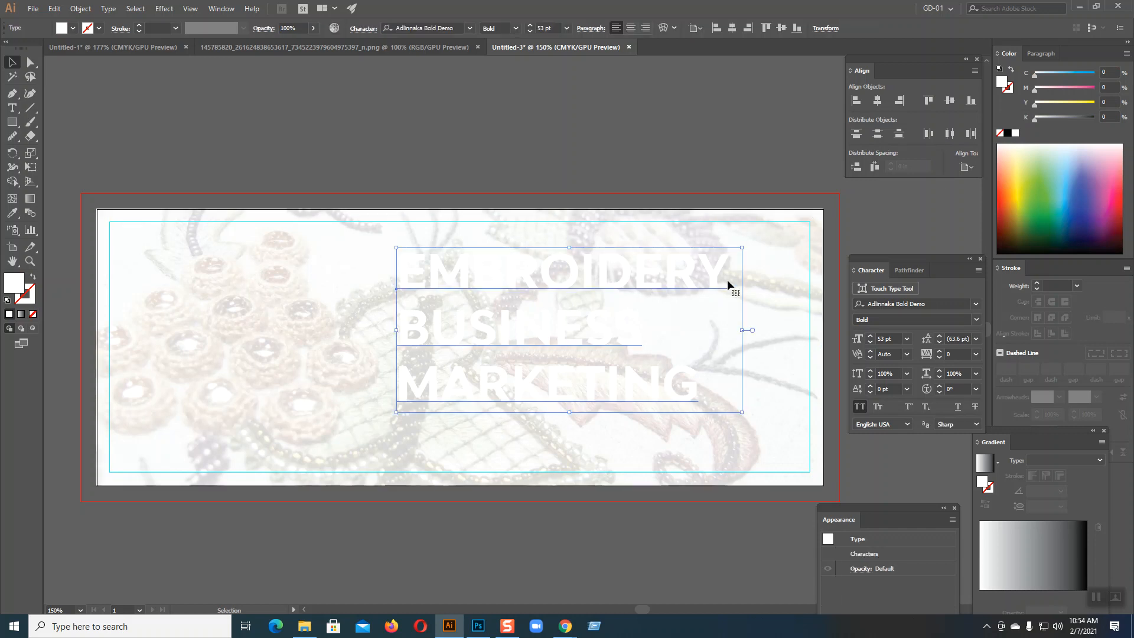
{"action": "left_click", "coordinate": [1121, 227]}
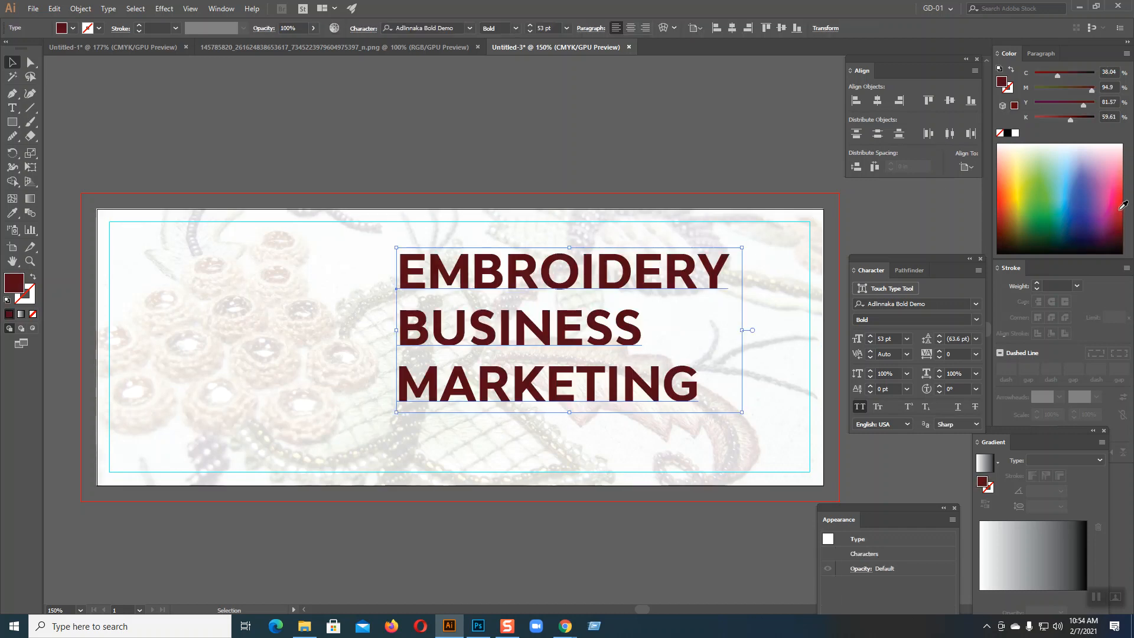
{"action": "left_click", "coordinate": [1123, 204]}
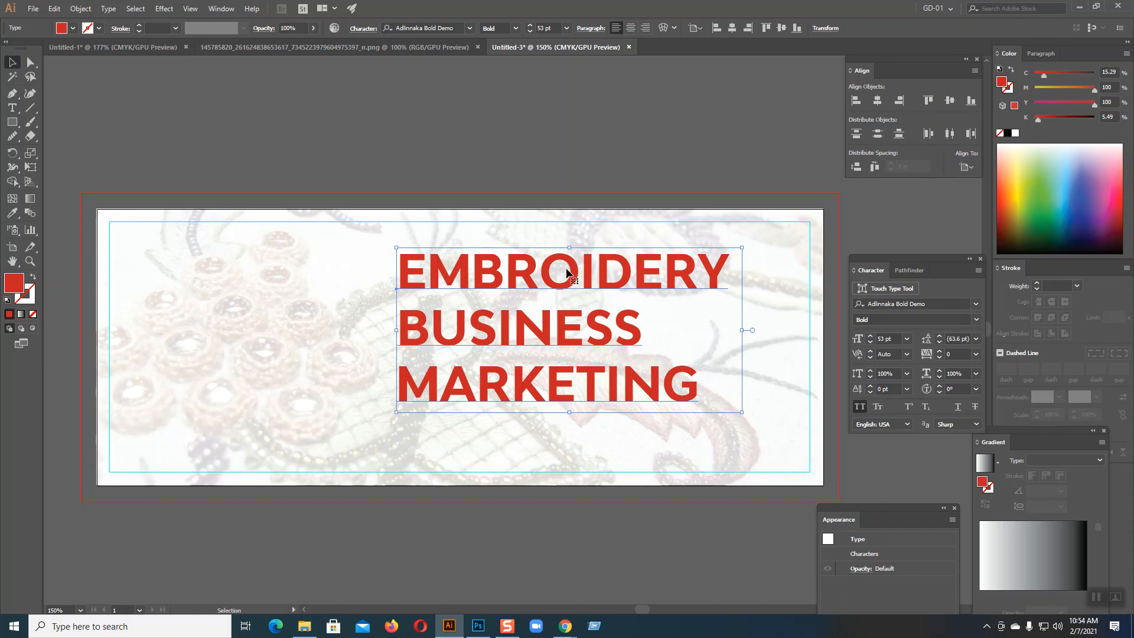
Step: Set the white overlay's opacity to 95% and move the heading to the upper-left corner of the banner's margin guides
{"action": "left_click", "coordinate": [191, 370]}
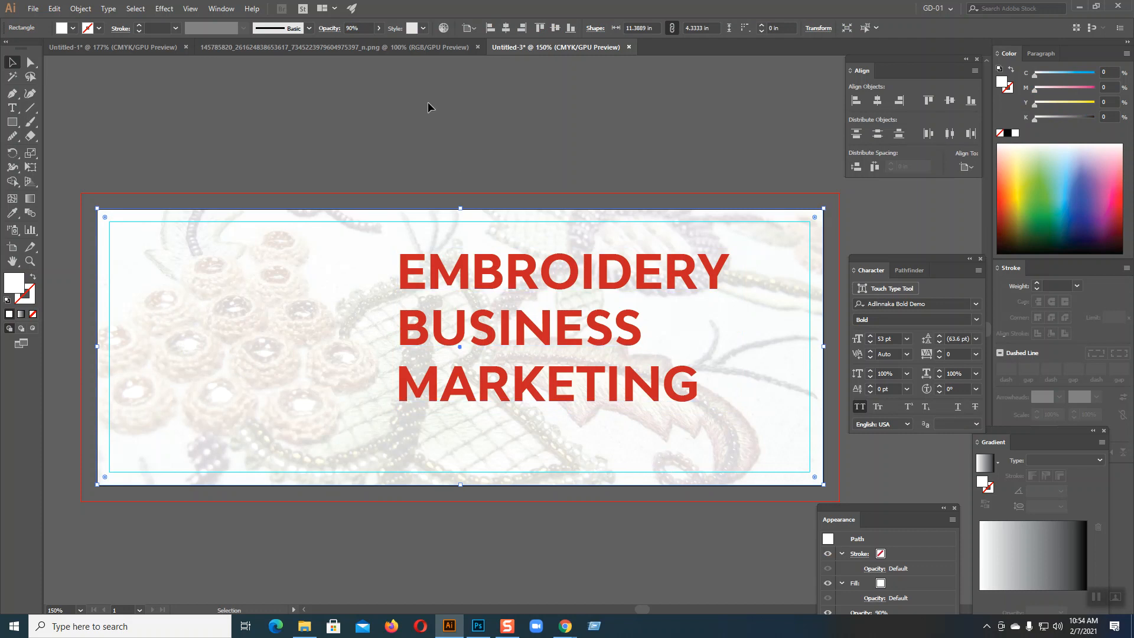
{"action": "left_click_drag", "start_coordinate": [354, 29], "coordinate": [346, 29]}
{"action": "type", "text": "95"}
{"action": "key", "text": "Return"}
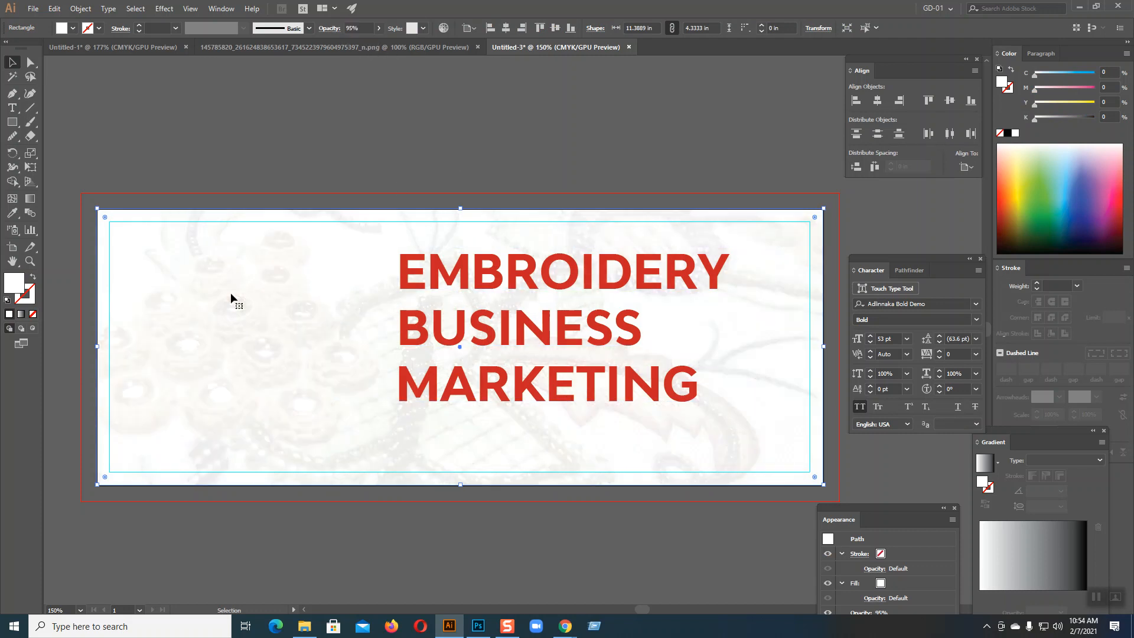
{"action": "left_click", "coordinate": [275, 171]}
{"action": "left_click_drag", "start_coordinate": [496, 281], "coordinate": [205, 249]}
{"action": "left_click", "coordinate": [303, 124]}
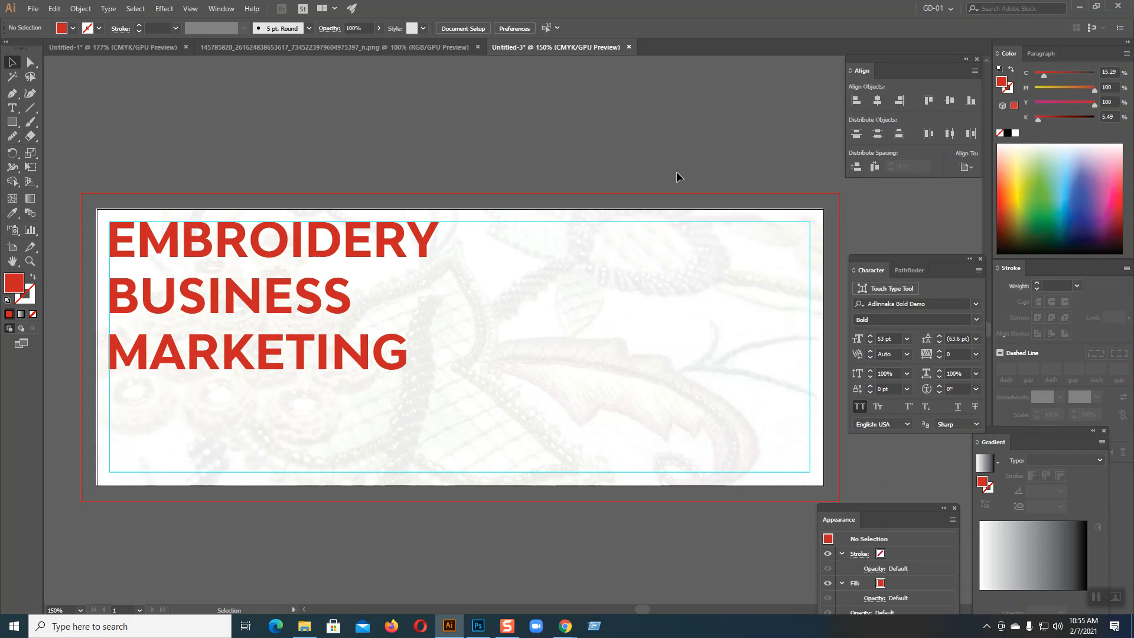
Step: Paste the embroidery photo onto the artboard and draw a closed Pen path around the banner's left part, with a curved right edge
{"action": "key", "text": "ctrl+v"}
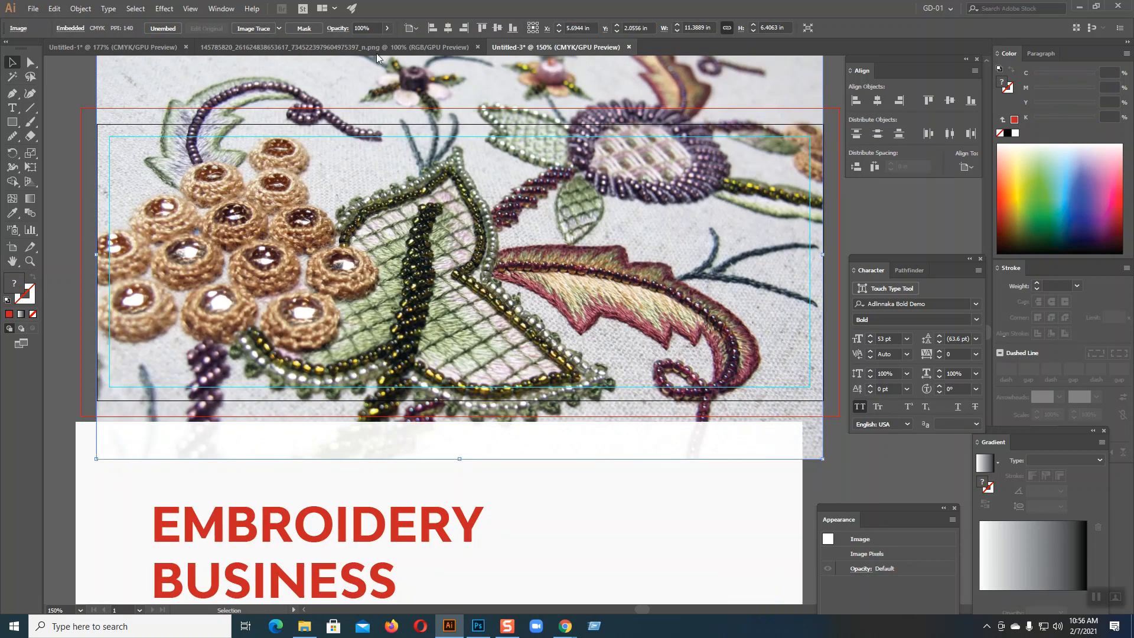
{"action": "left_click", "coordinate": [15, 93]}
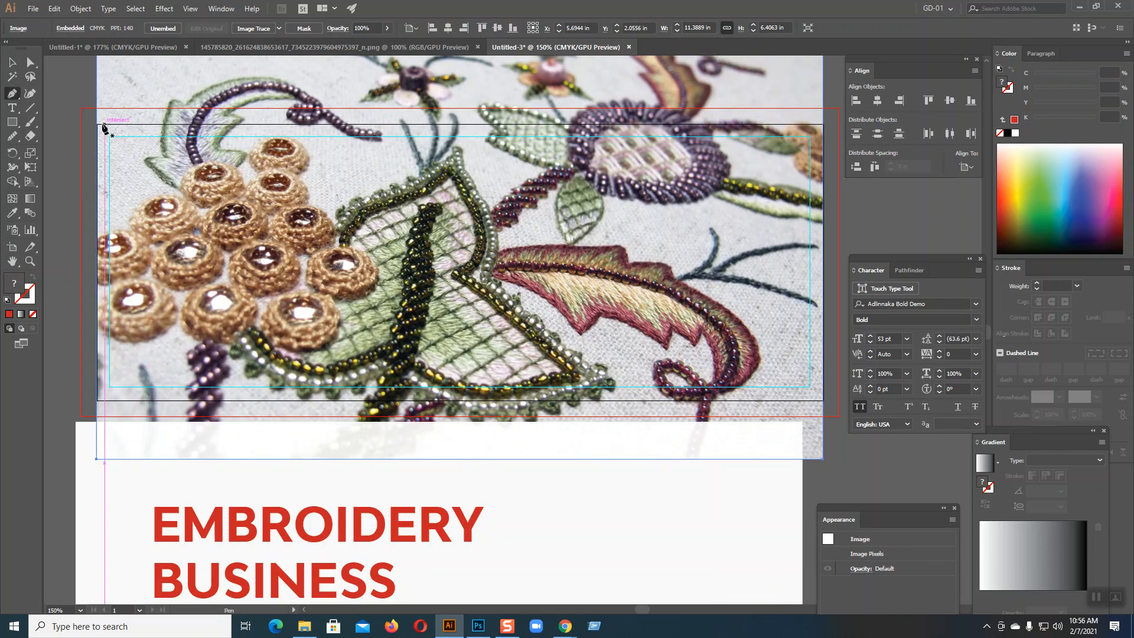
{"action": "left_click", "coordinate": [97, 124]}
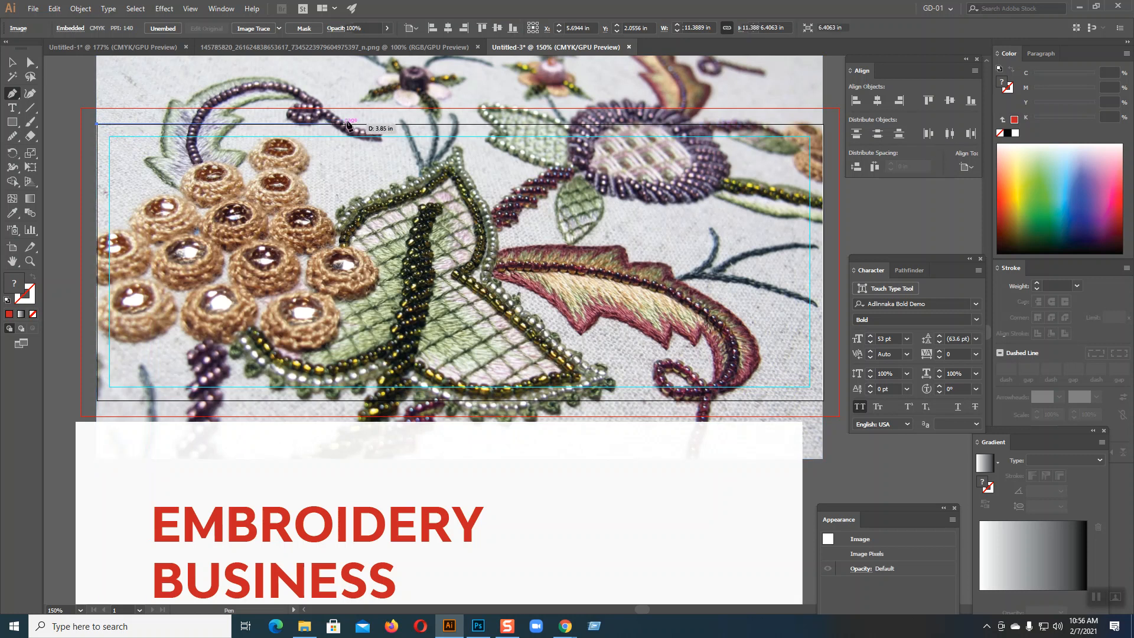
{"action": "left_click", "coordinate": [438, 124]}
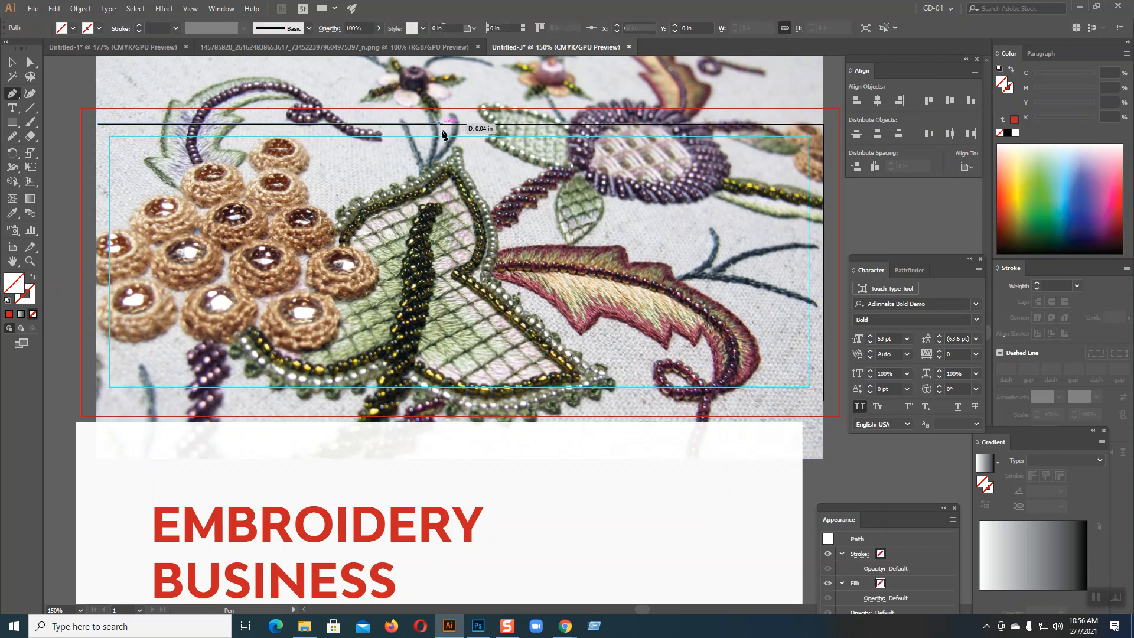
{"action": "left_click_drag", "start_coordinate": [262, 399], "coordinate": [116, 478]}
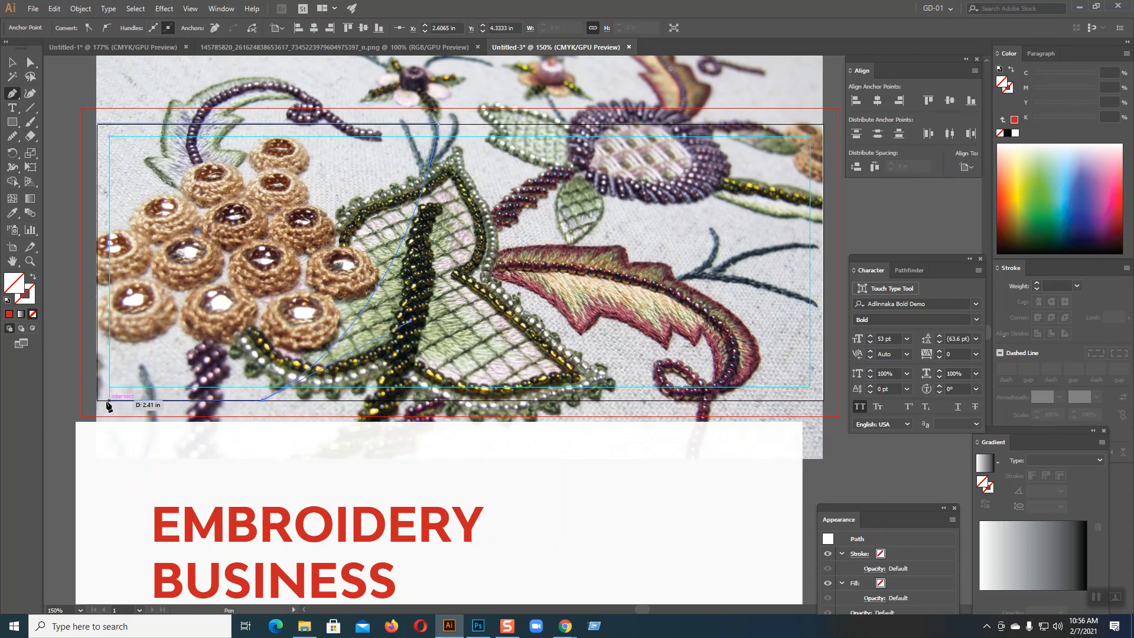
{"action": "left_click", "coordinate": [98, 399]}
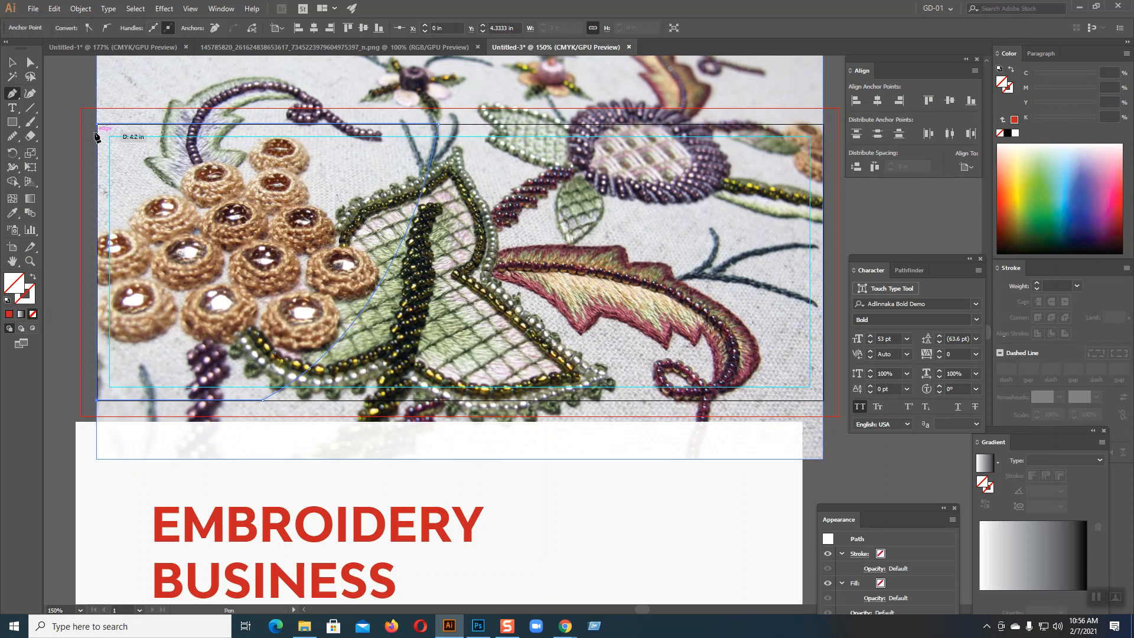
{"action": "left_click", "coordinate": [97, 125]}
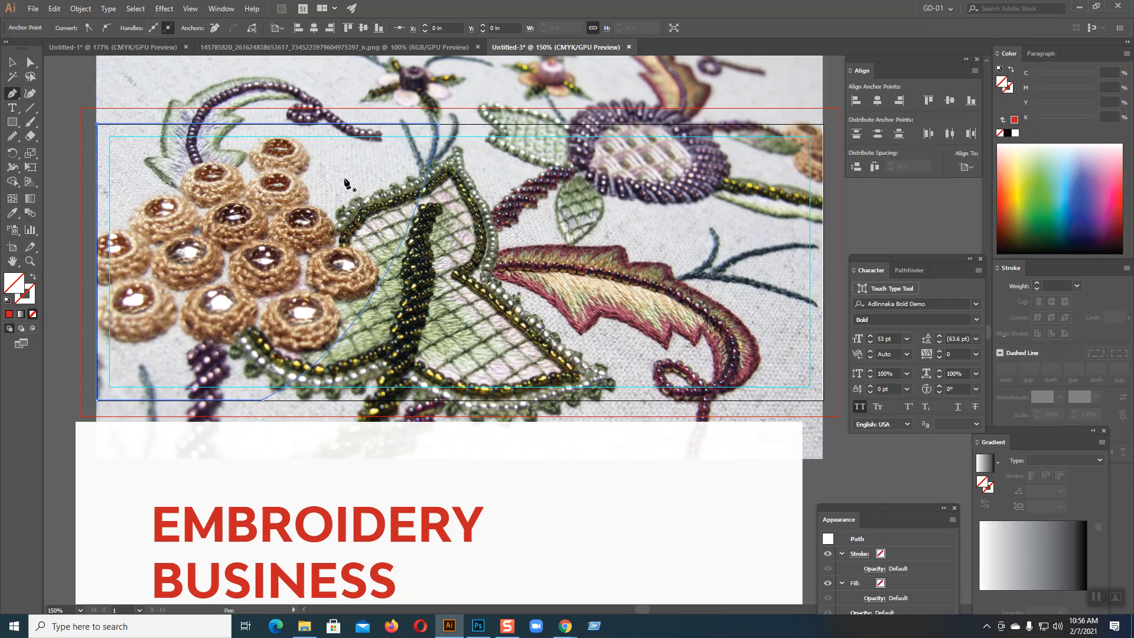
Step: Fill the curved path over the left part of the photo with red and deselect it
{"action": "left_click", "coordinate": [12, 62]}
{"action": "left_click", "coordinate": [142, 164]}
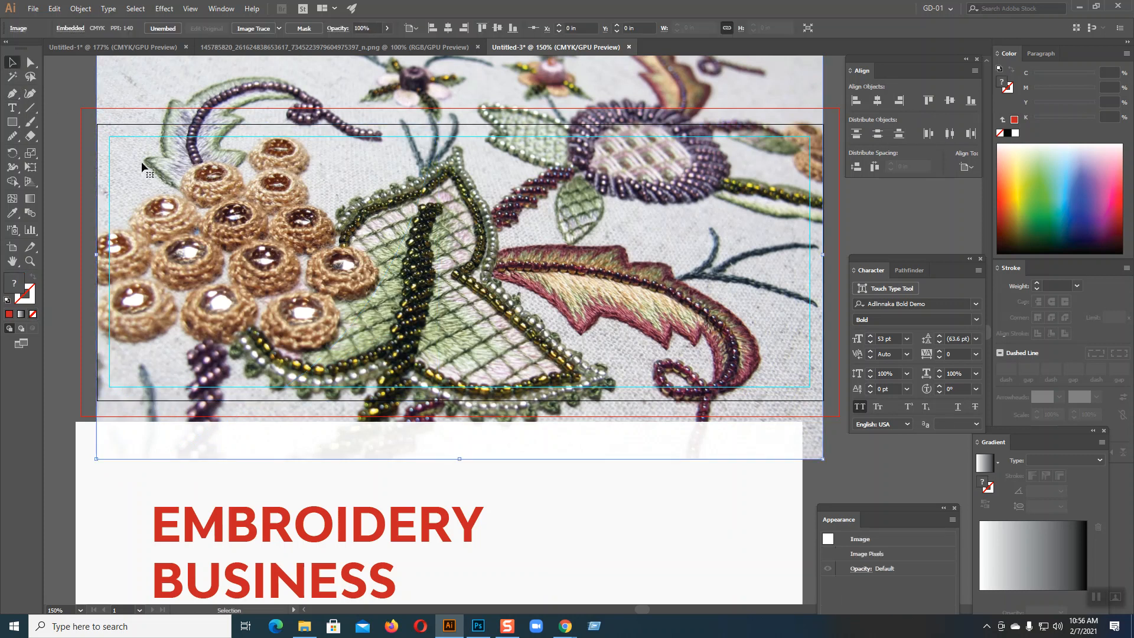
{"action": "left_click", "coordinate": [437, 128]}
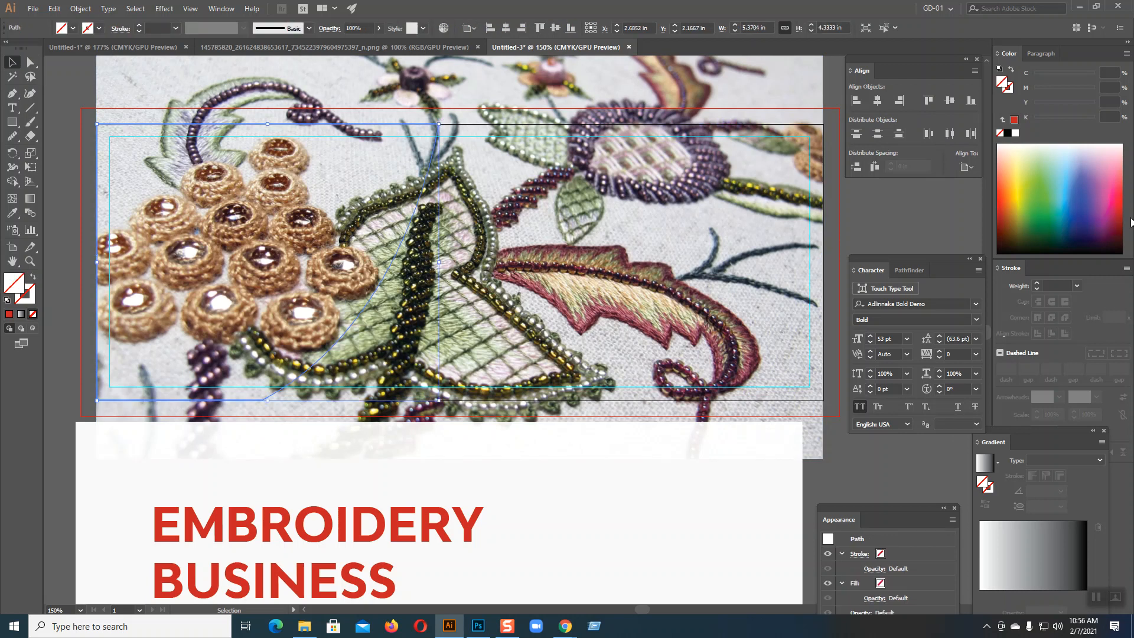
{"action": "left_click", "coordinate": [1119, 207]}
{"action": "left_click", "coordinate": [55, 210]}
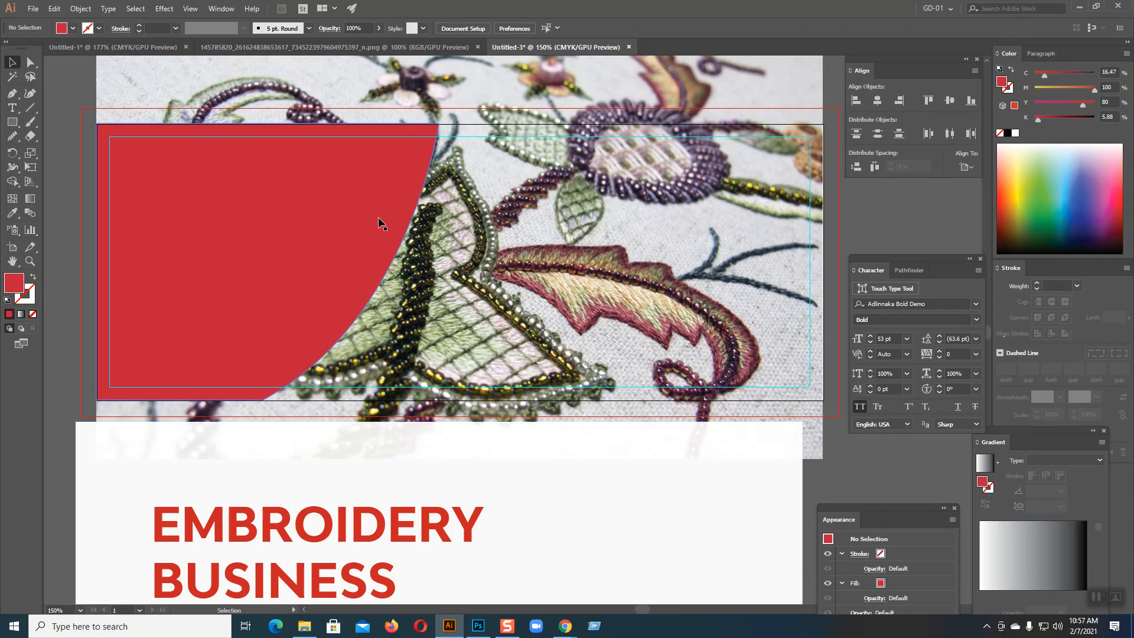
Step: Duplicate the red curved shape in place and hide one of the two copies
{"action": "left_click", "coordinate": [307, 224]}
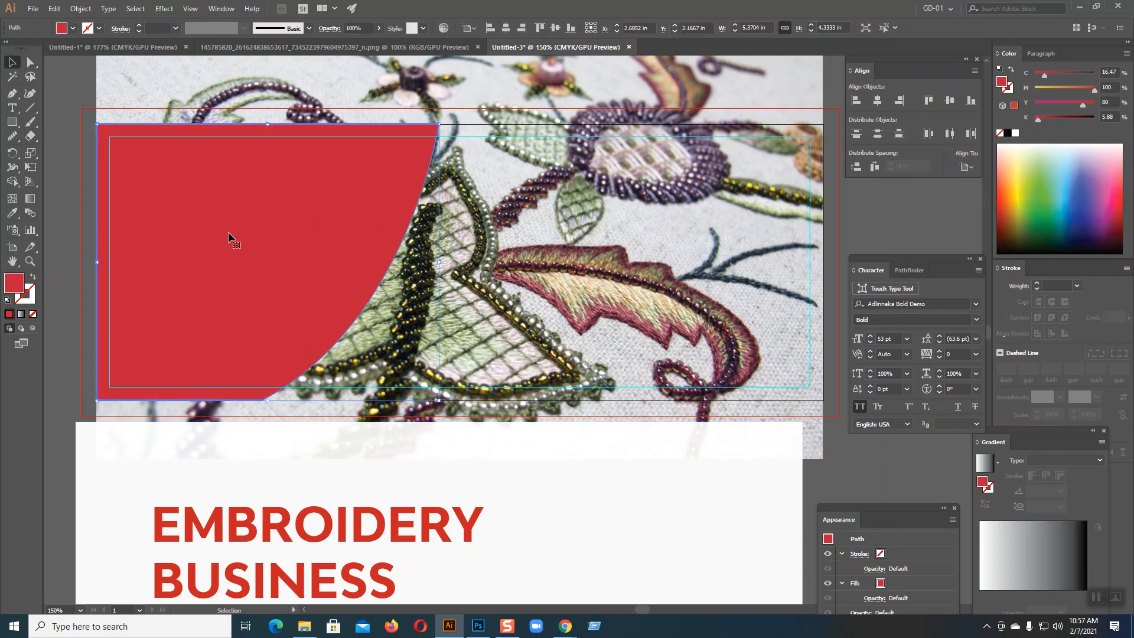
{"action": "key", "text": "a"}
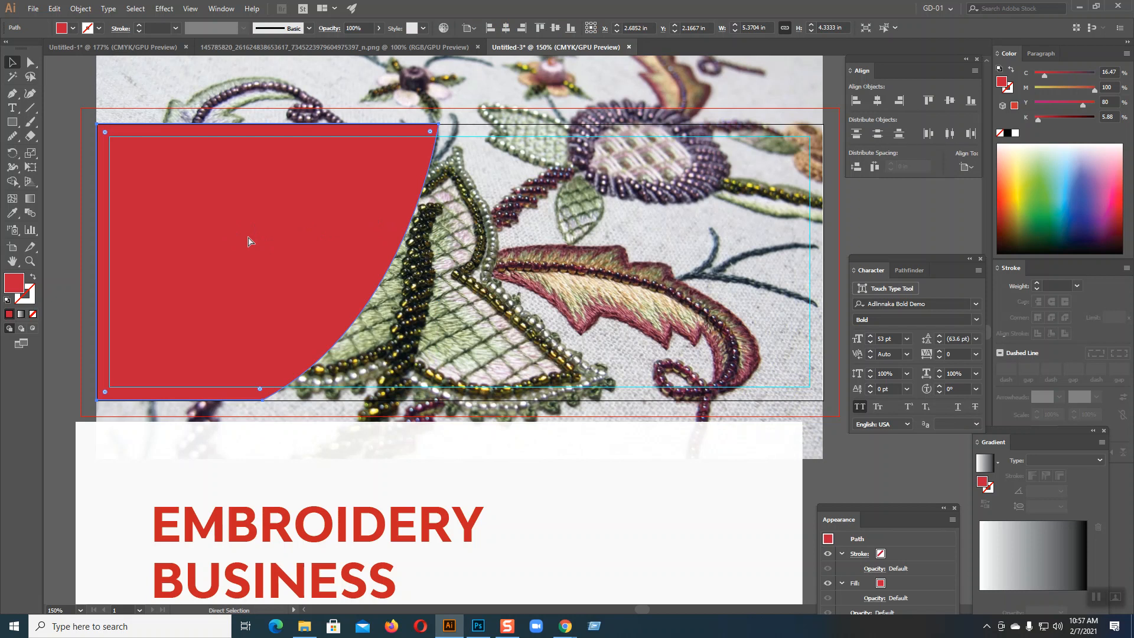
{"action": "key", "text": "v"}
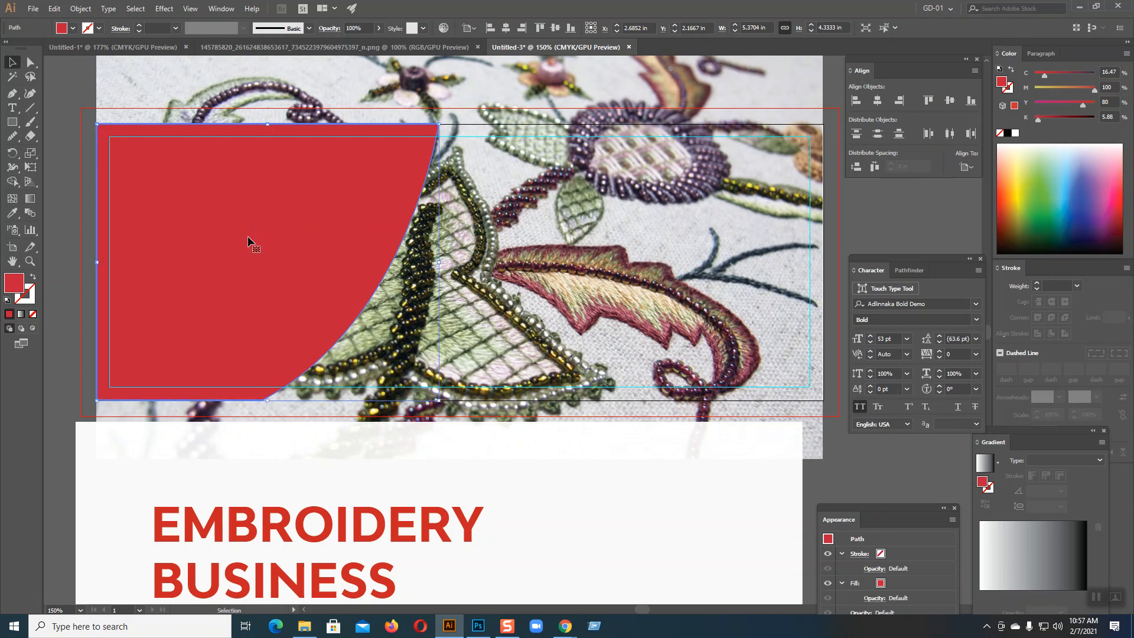
{"action": "key", "text": "ctrl+shift+a"}
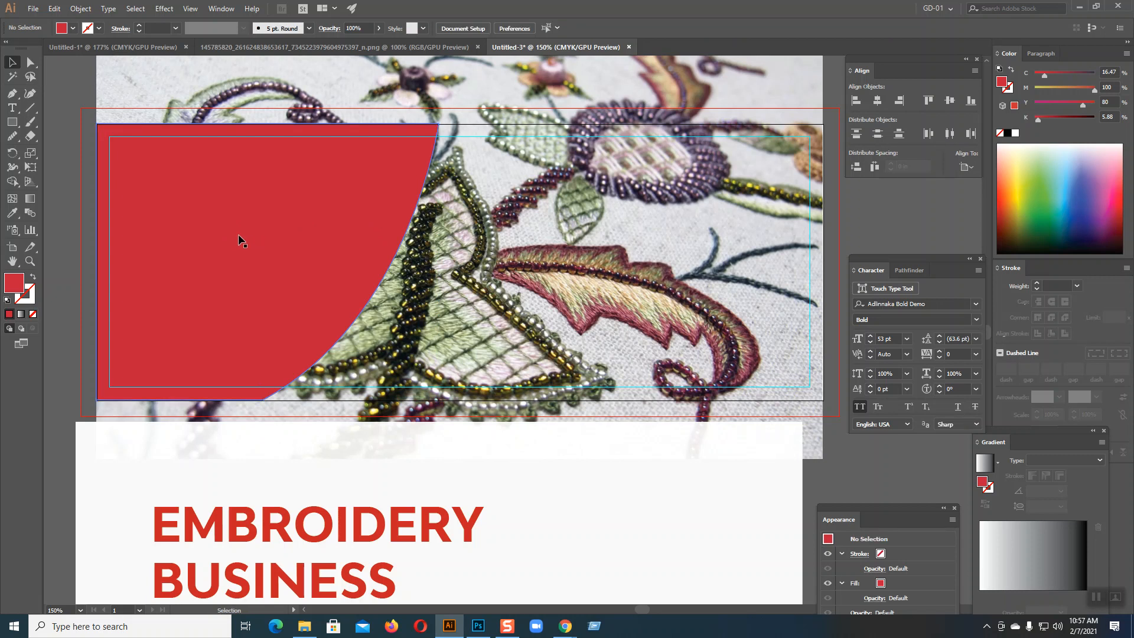
Step: Clip the embroidery photo to the red curved shape with a clipping mask and deselect the result
{"action": "left_click_drag", "start_coordinate": [79, 214], "coordinate": [197, 206]}
{"action": "right_click", "coordinate": [197, 207]}
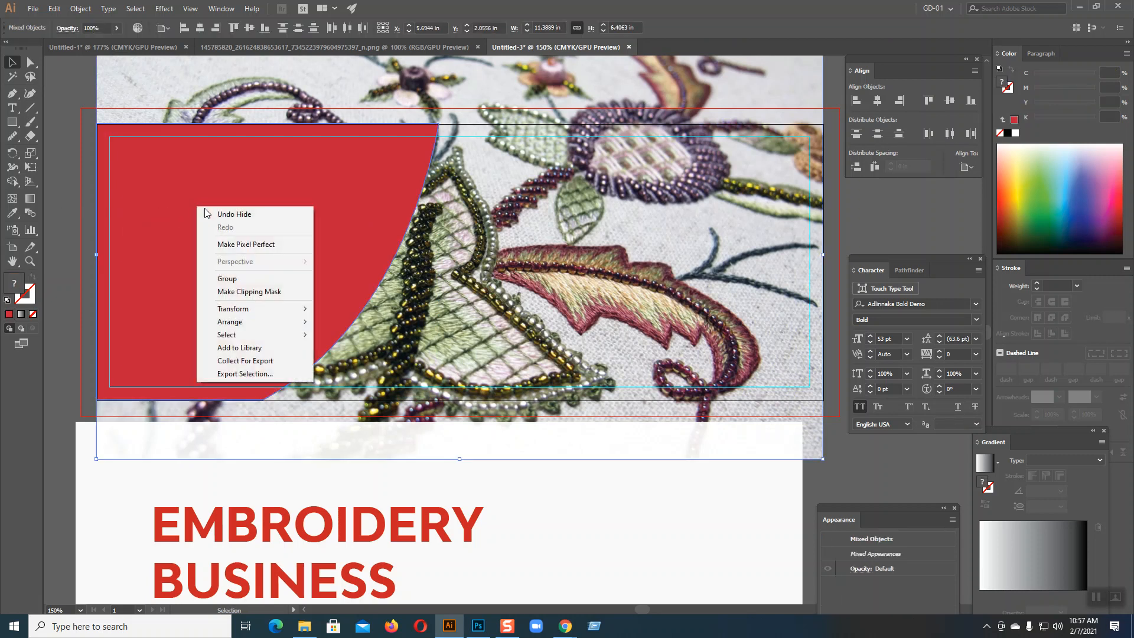
{"action": "left_click", "coordinate": [244, 290]}
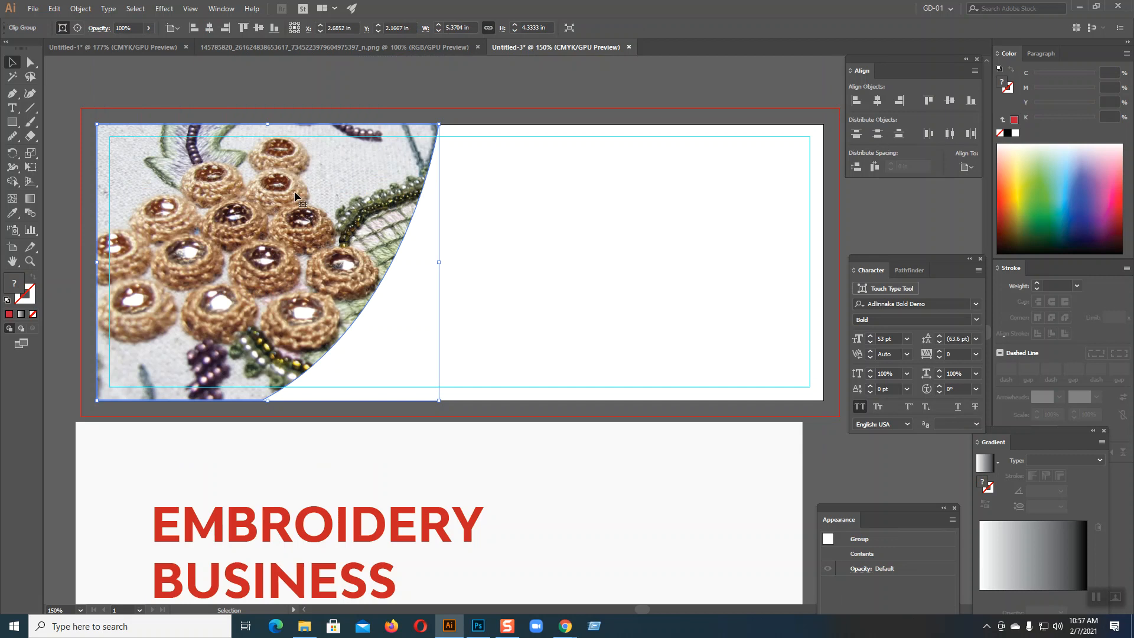
{"action": "left_click", "coordinate": [348, 86]}
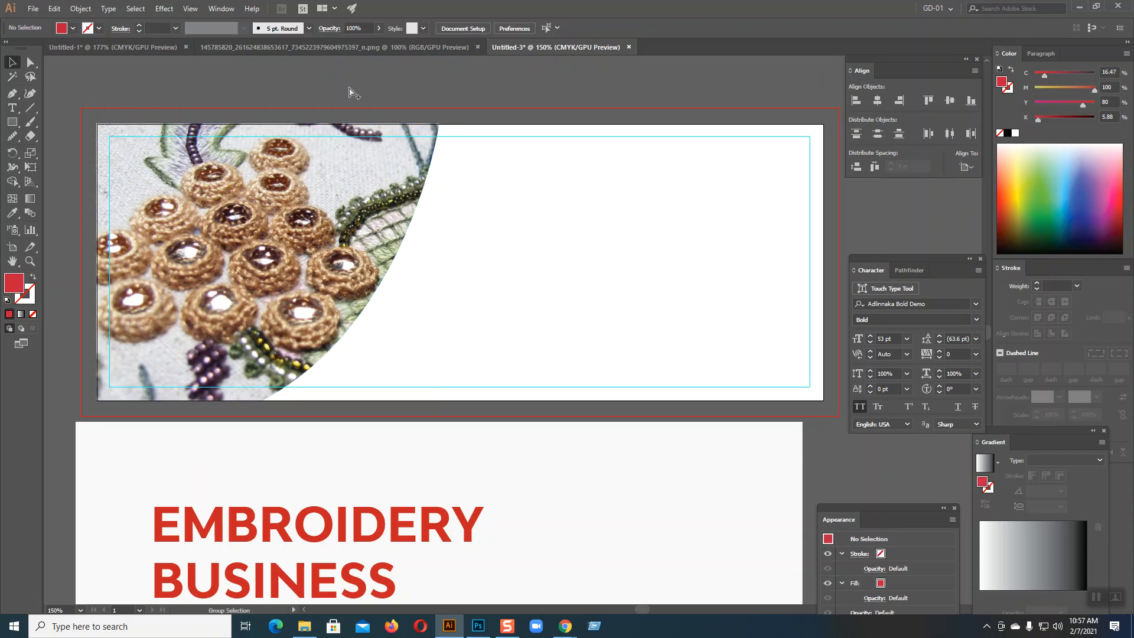
Step: Bring back the hidden red shape over the clipped photo and lower its opacity to 26%
{"action": "key", "text": "ctrl+z"}
{"action": "key", "text": "ctrl+z"}
{"action": "key", "text": "ctrl+z"}
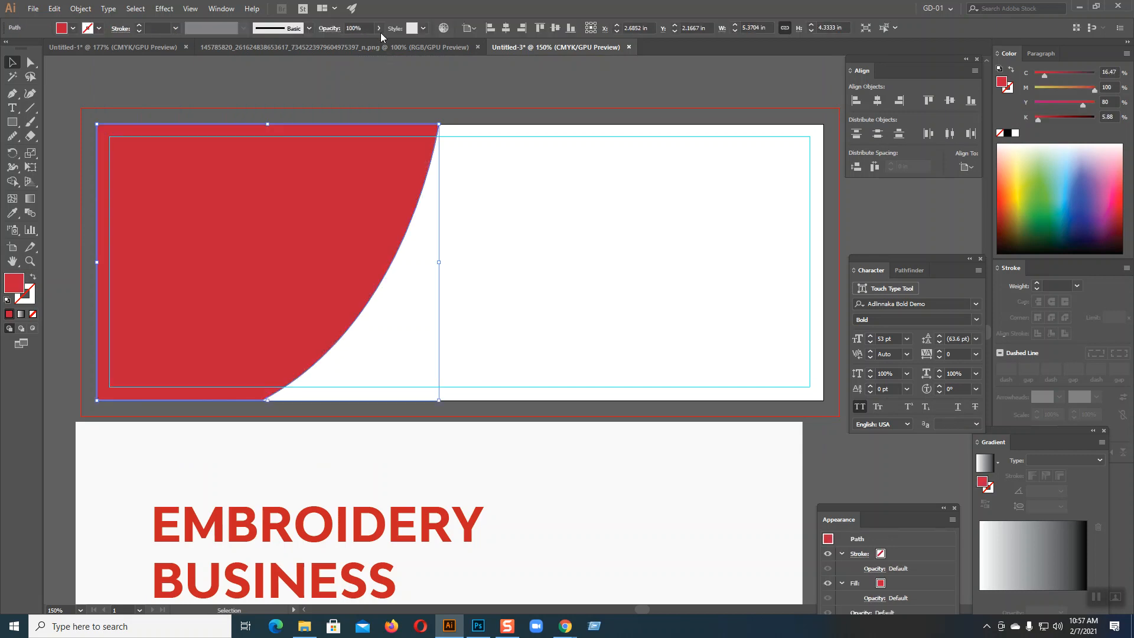
{"action": "left_click", "coordinate": [379, 28]}
{"action": "left_click_drag", "start_coordinate": [375, 42], "coordinate": [344, 44]}
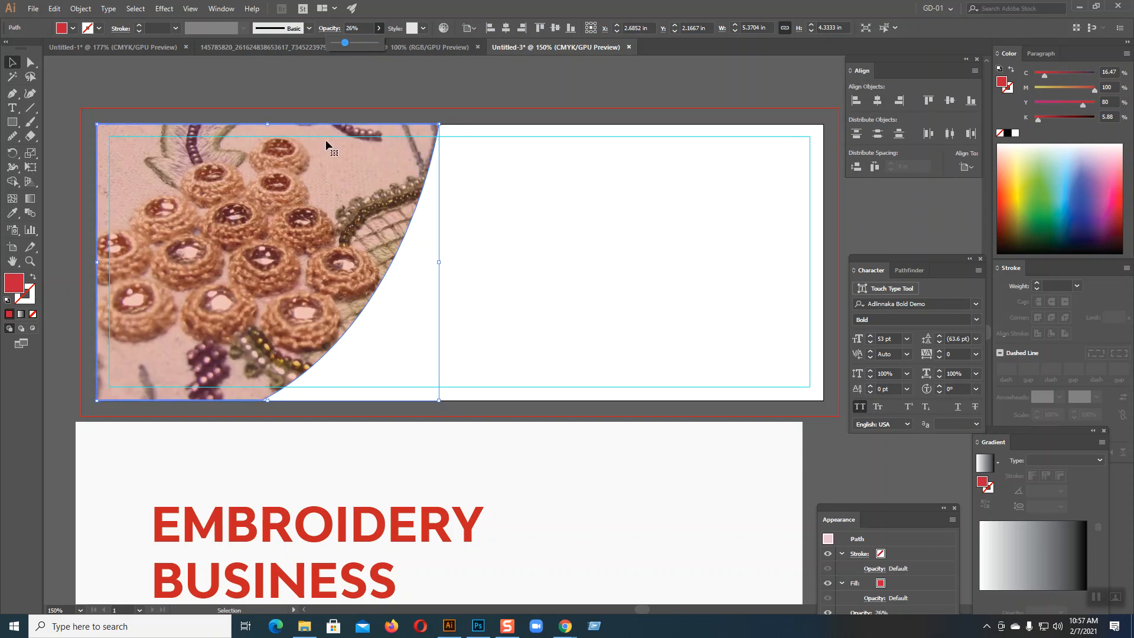
{"action": "left_click", "coordinate": [363, 73]}
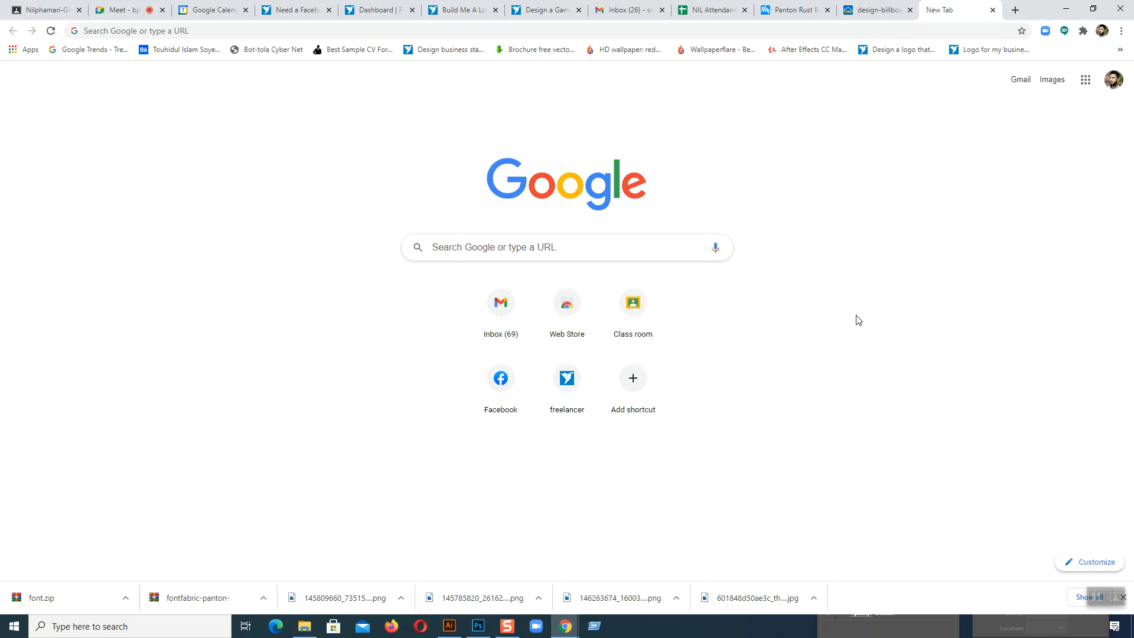
Step: Search Google Images for business card design
{"action": "left_click", "coordinate": [523, 249]}
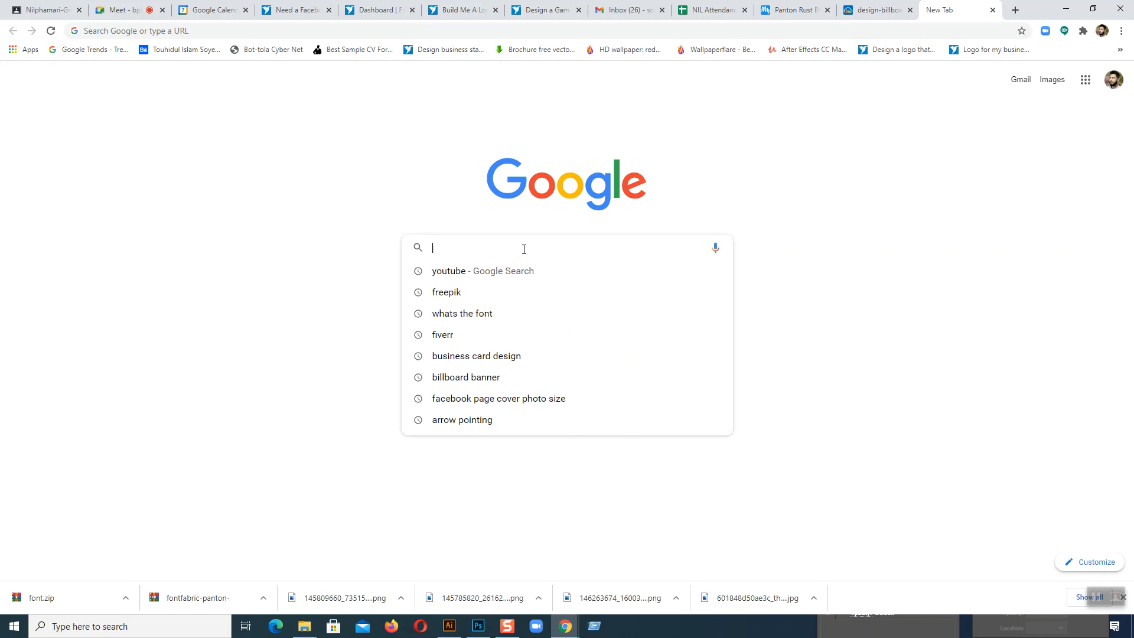
{"action": "left_click", "coordinate": [507, 357]}
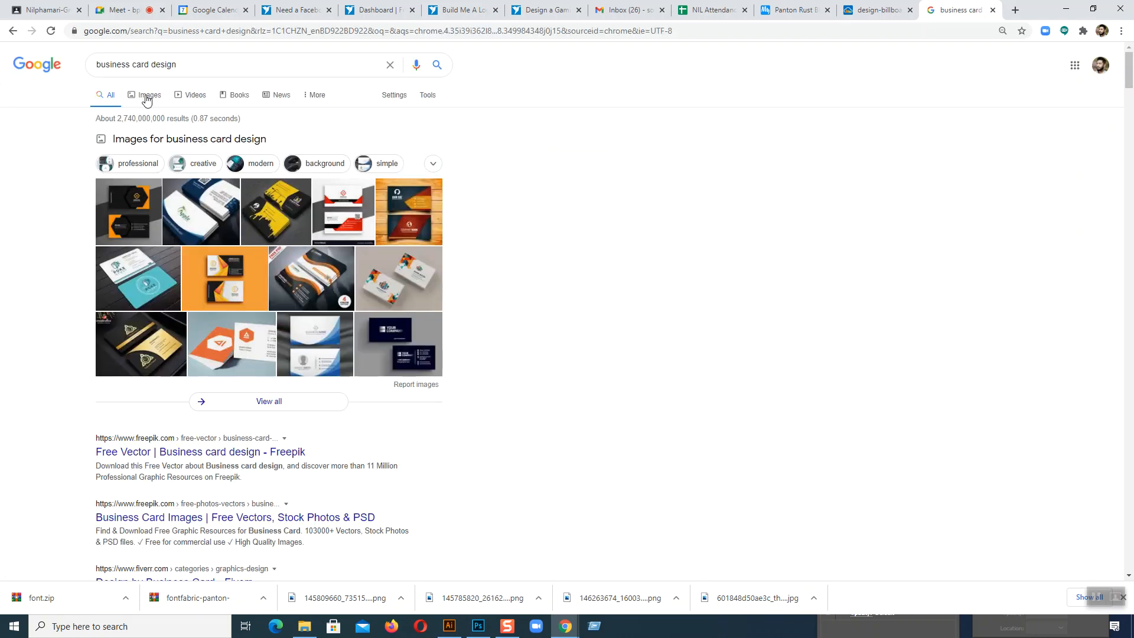
{"action": "left_click", "coordinate": [147, 99]}
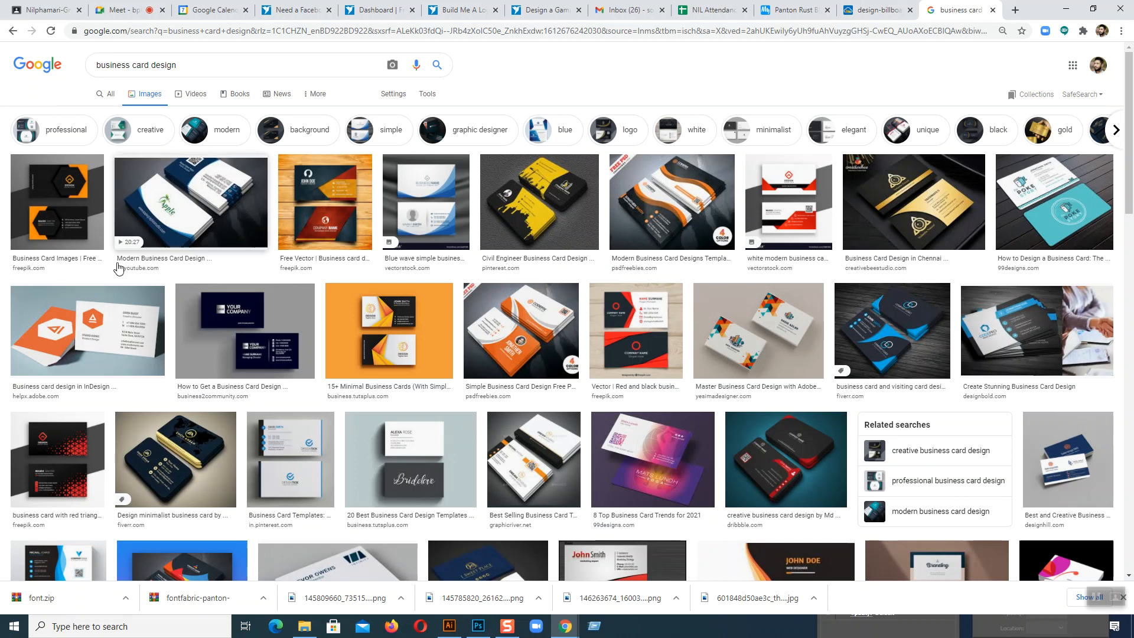
Step: Examine several business card designs in the image results, comparing their layouts, colours and placement of contact details
{"action": "left_click", "coordinate": [177, 461]}
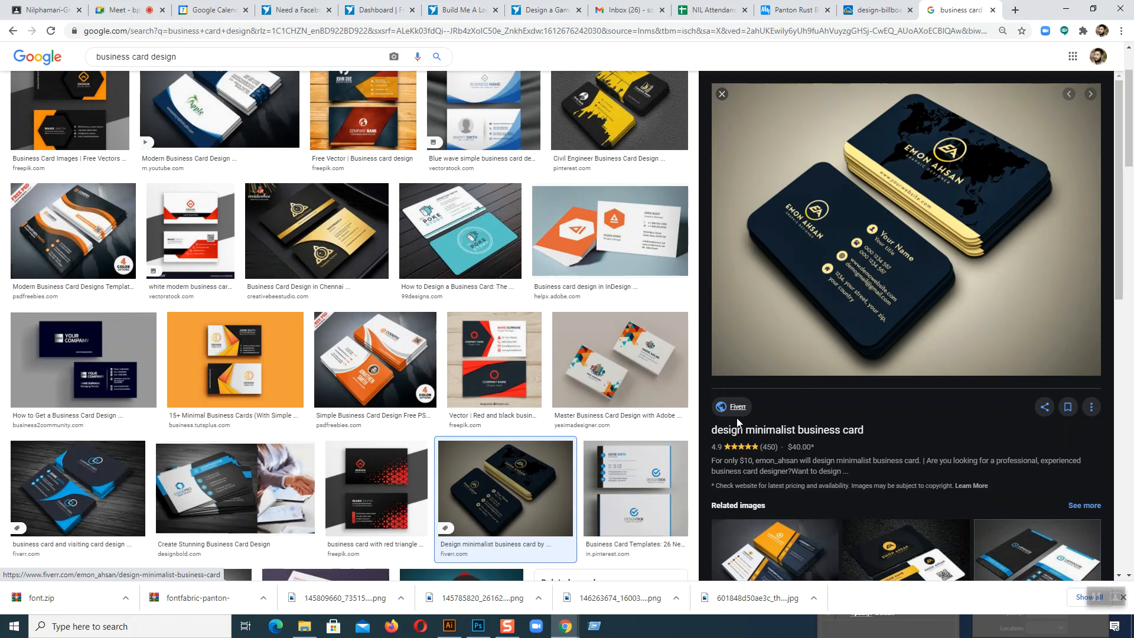
{"action": "key", "text": "Right"}
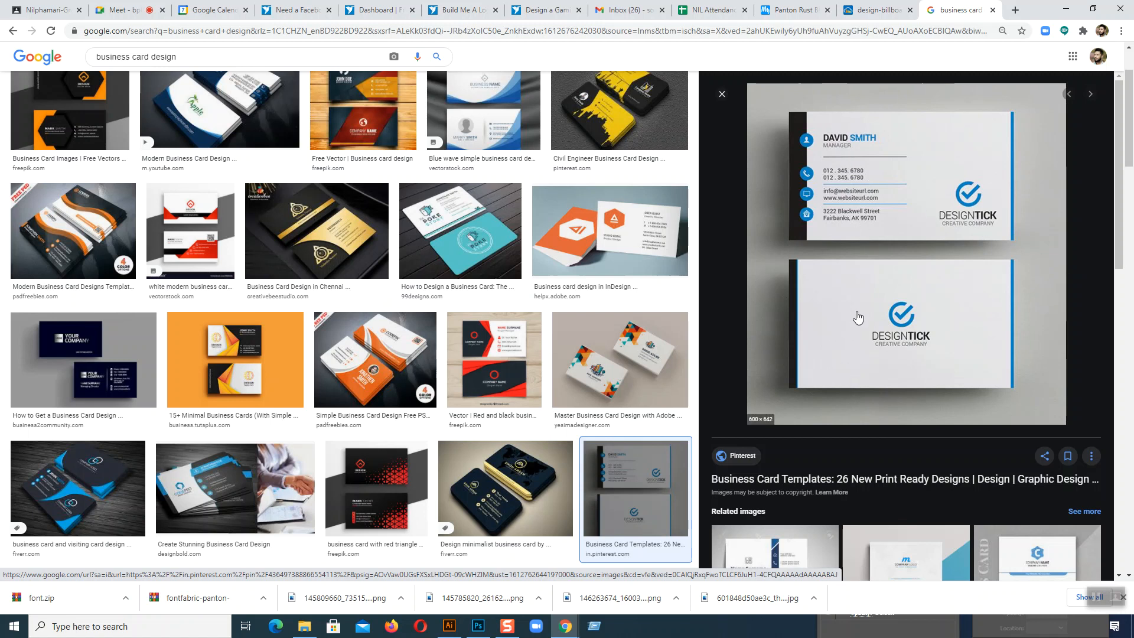
{"action": "scroll", "coordinate": [857, 326], "scroll_direction": "down", "scroll_amount": 1}
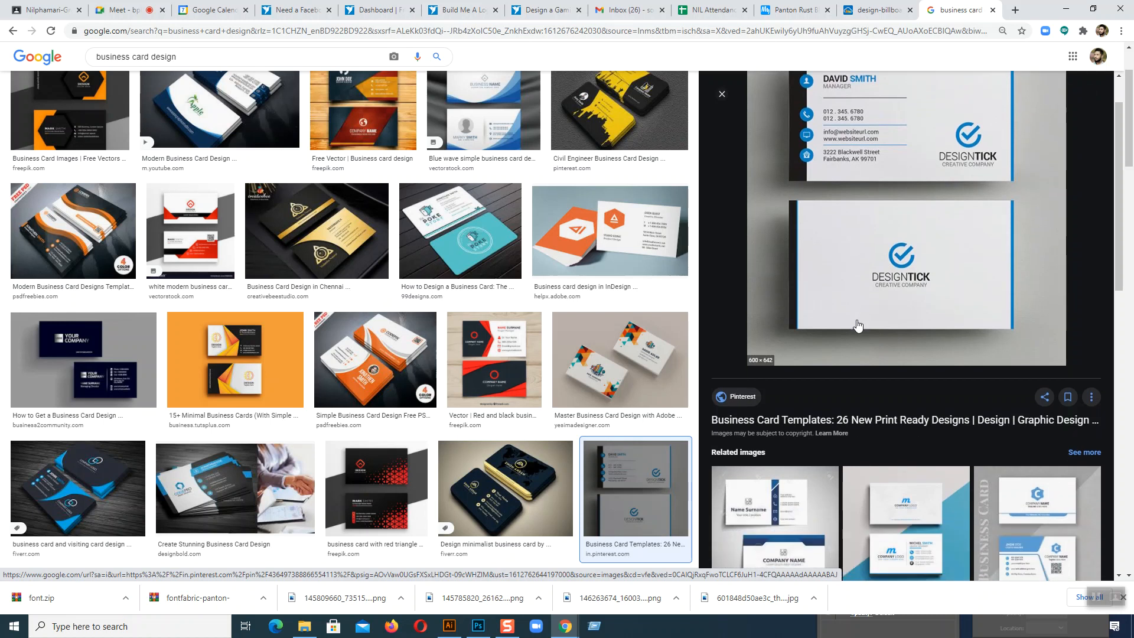
{"action": "scroll", "coordinate": [858, 326], "scroll_direction": "up", "scroll_amount": 1}
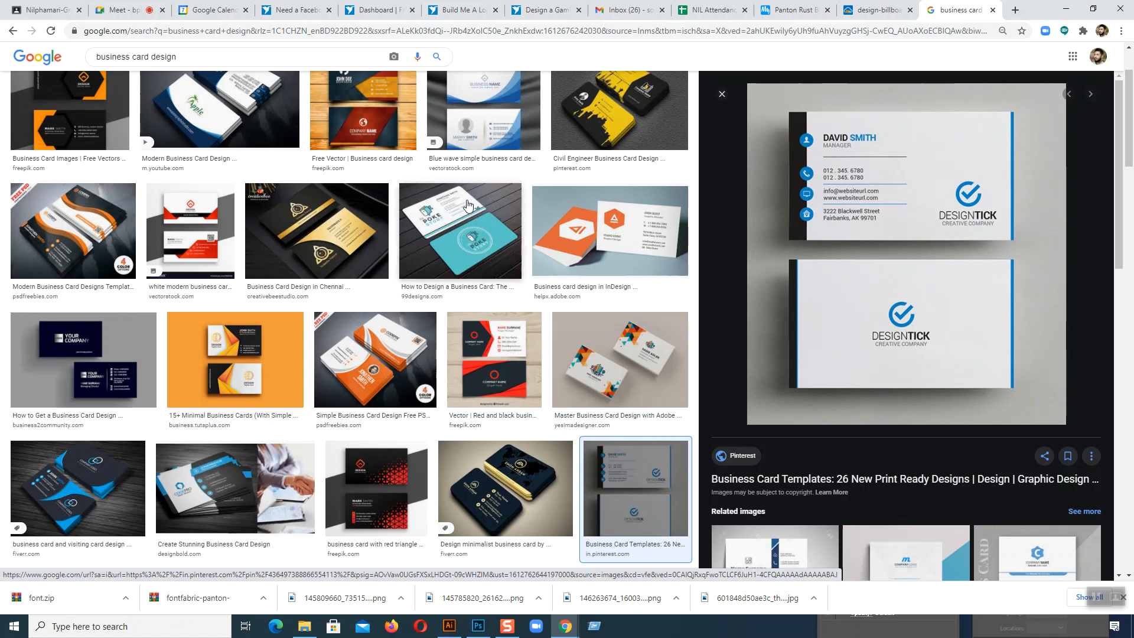
{"action": "left_click", "coordinate": [462, 230]}
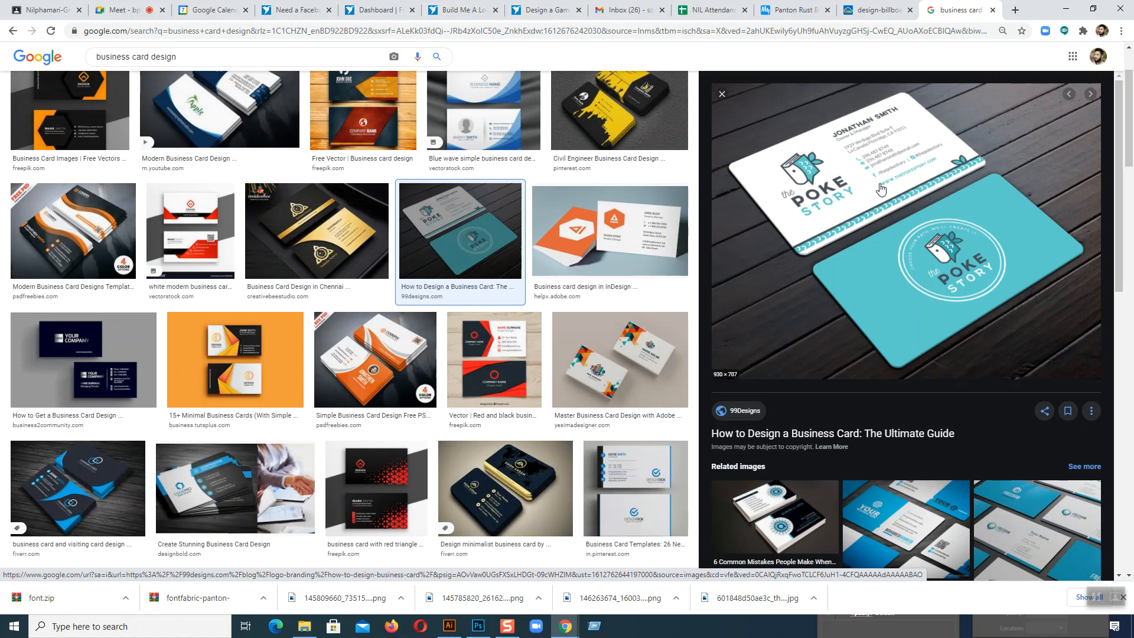
{"action": "left_click", "coordinate": [375, 360]}
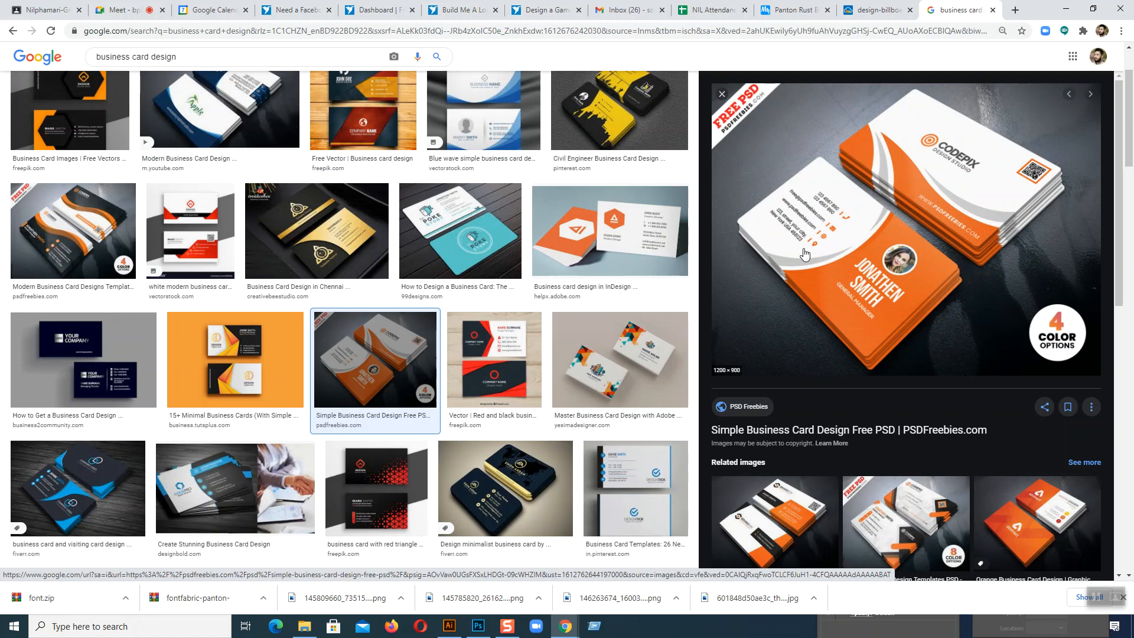
{"action": "left_click", "coordinate": [505, 488]}
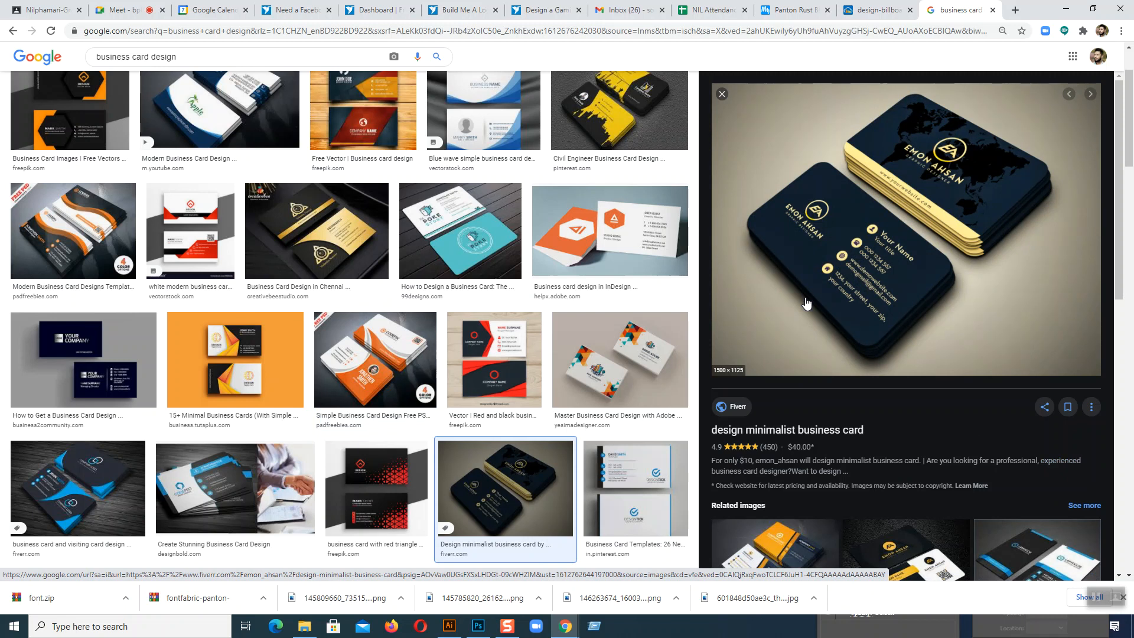
{"action": "scroll", "coordinate": [806, 303], "scroll_direction": "up", "scroll_amount": 1}
{"action": "scroll", "coordinate": [806, 303], "scroll_direction": "down", "scroll_amount": 2}
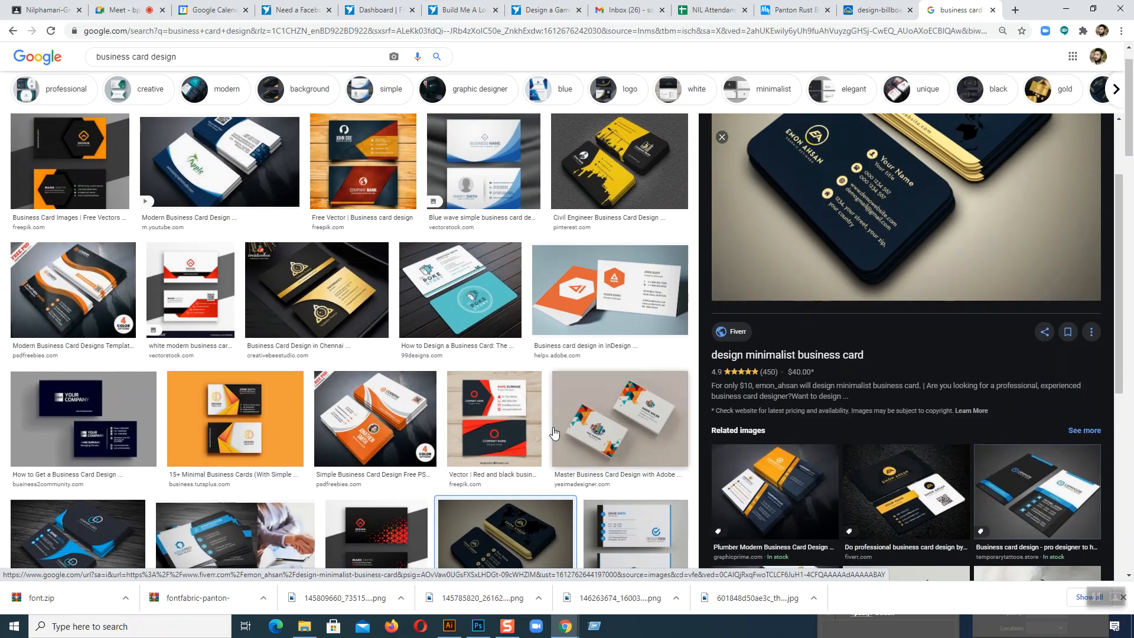
{"action": "scroll", "coordinate": [437, 420], "scroll_direction": "down", "scroll_amount": 1}
{"action": "left_click", "coordinate": [384, 402]}
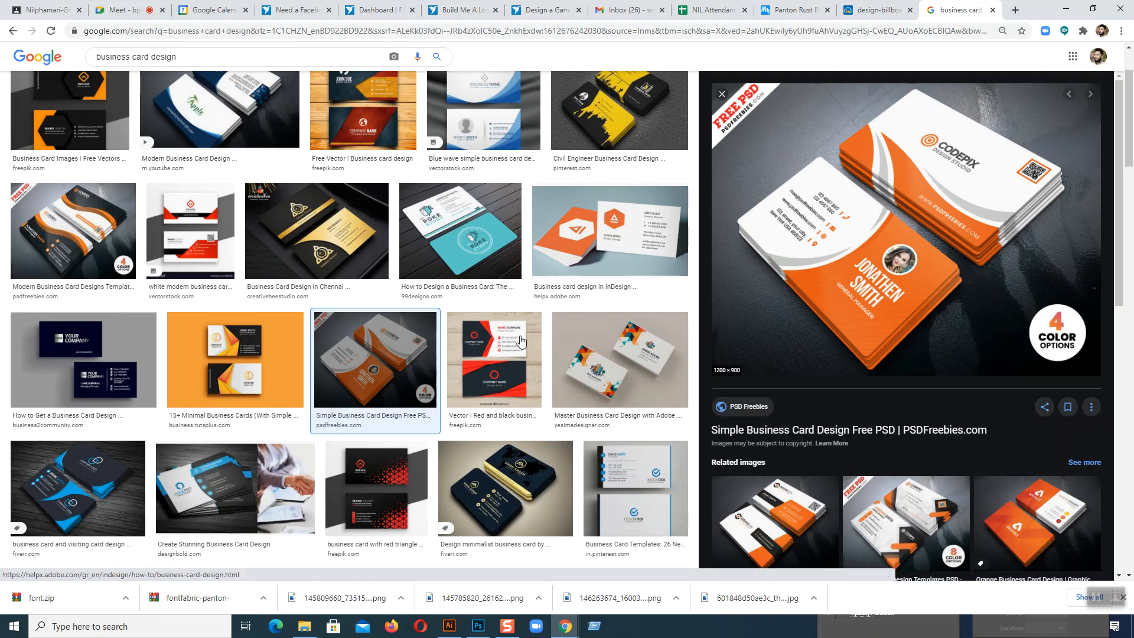
{"action": "left_click", "coordinate": [77, 487]}
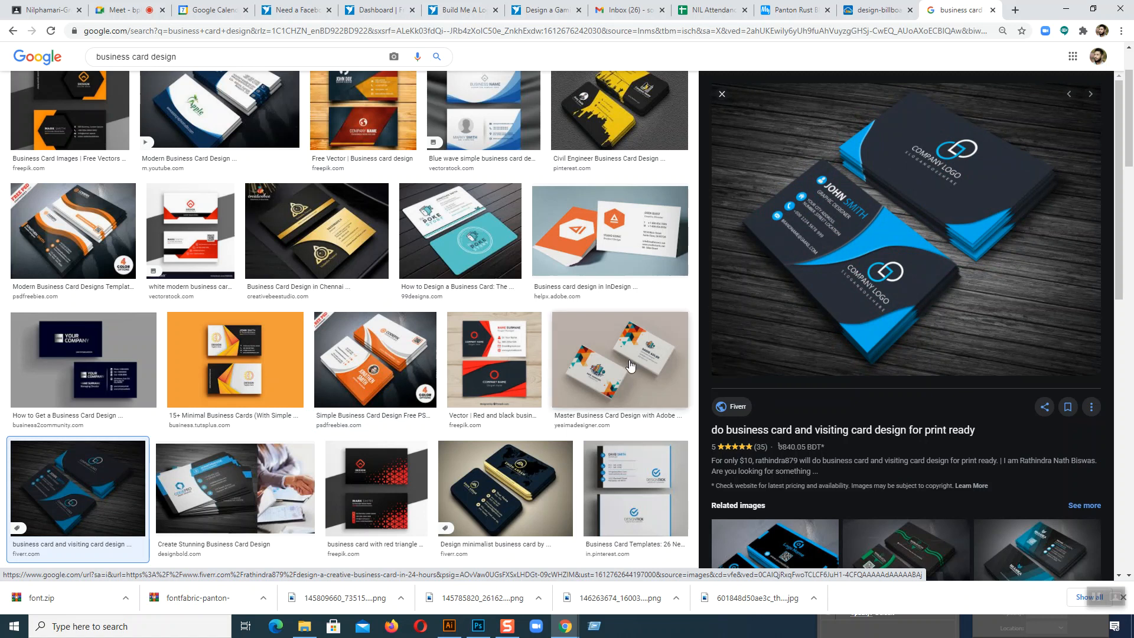
{"action": "scroll", "coordinate": [598, 361], "scroll_direction": "up", "scroll_amount": 2}
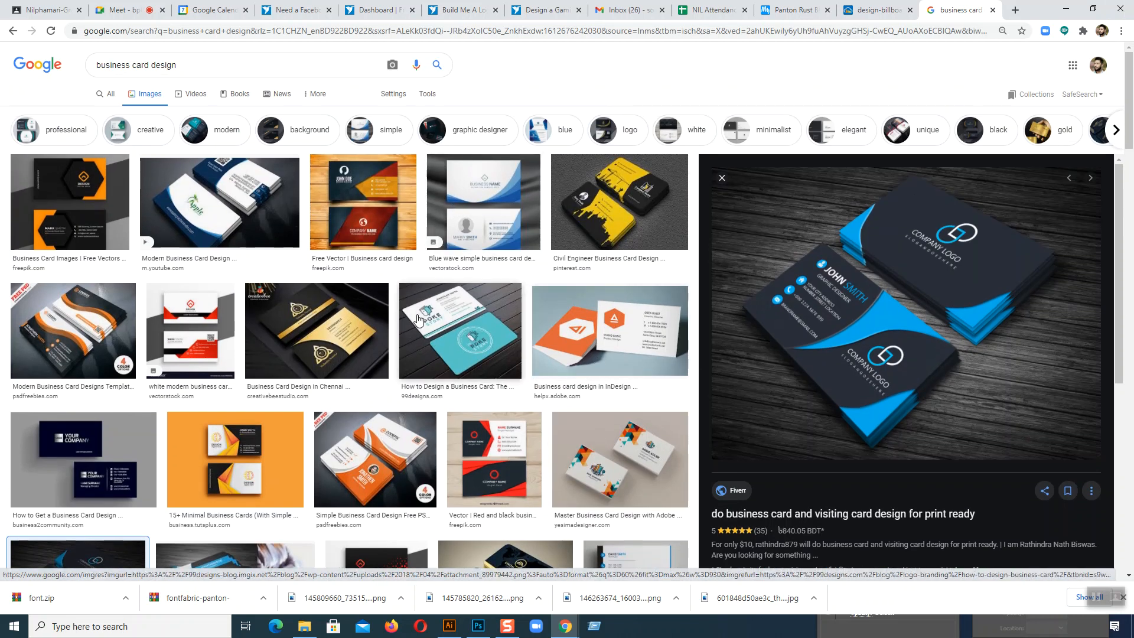
{"action": "scroll", "coordinate": [417, 319], "scroll_direction": "down", "scroll_amount": 10}
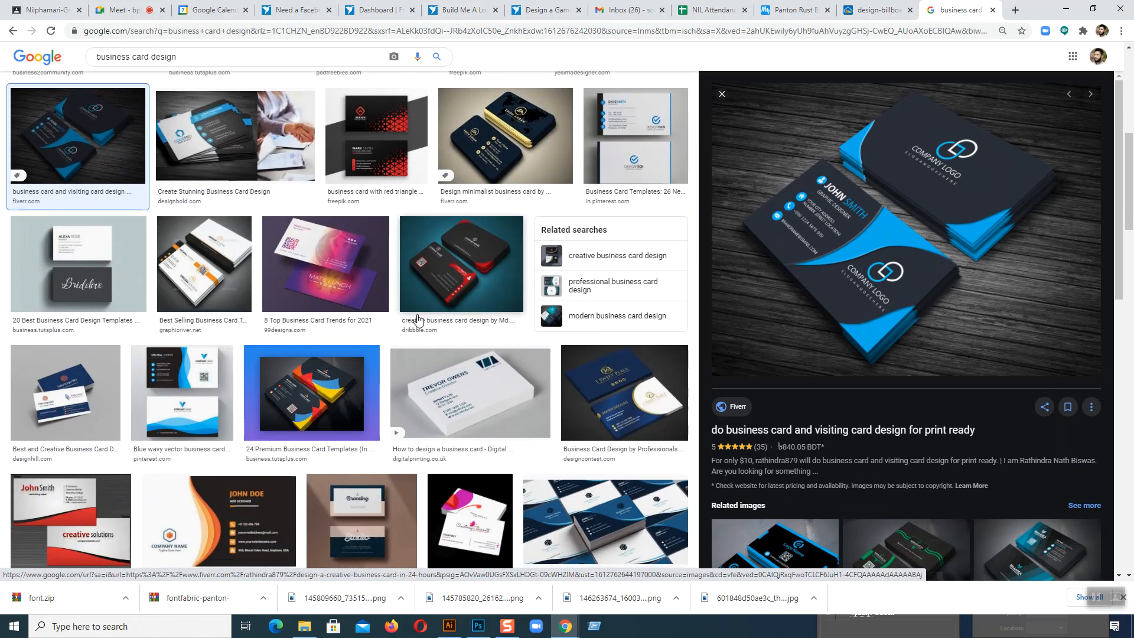
{"action": "scroll", "coordinate": [418, 318], "scroll_direction": "down", "scroll_amount": 4}
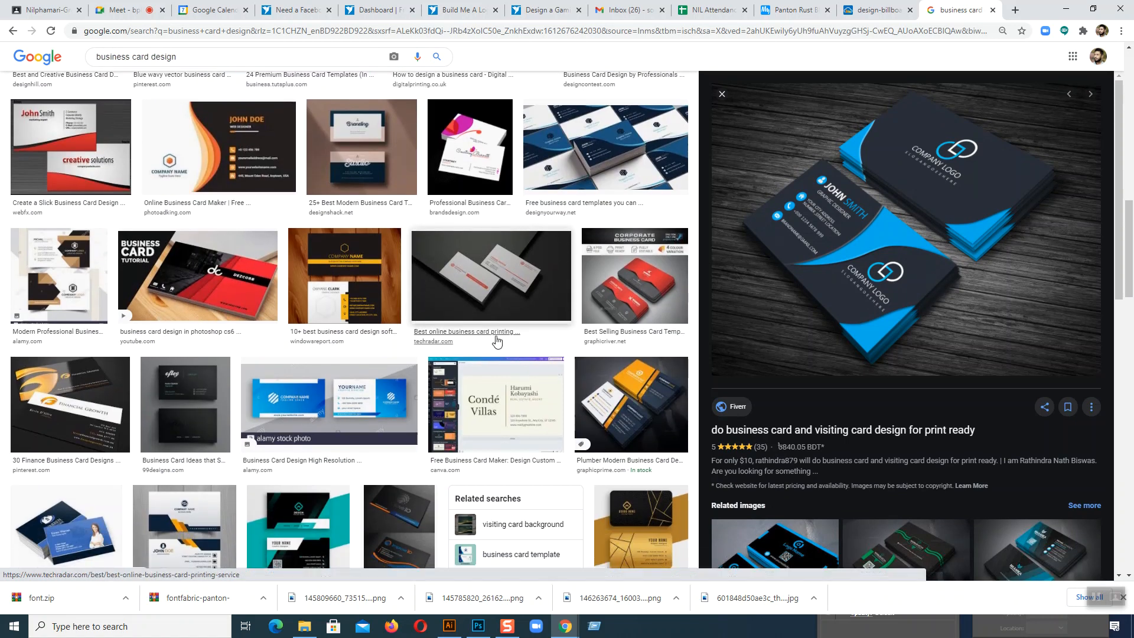
Step: Open the red and grey corporate business card preview from GraphicRiver as a full image and copy it
{"action": "left_click", "coordinate": [585, 322]}
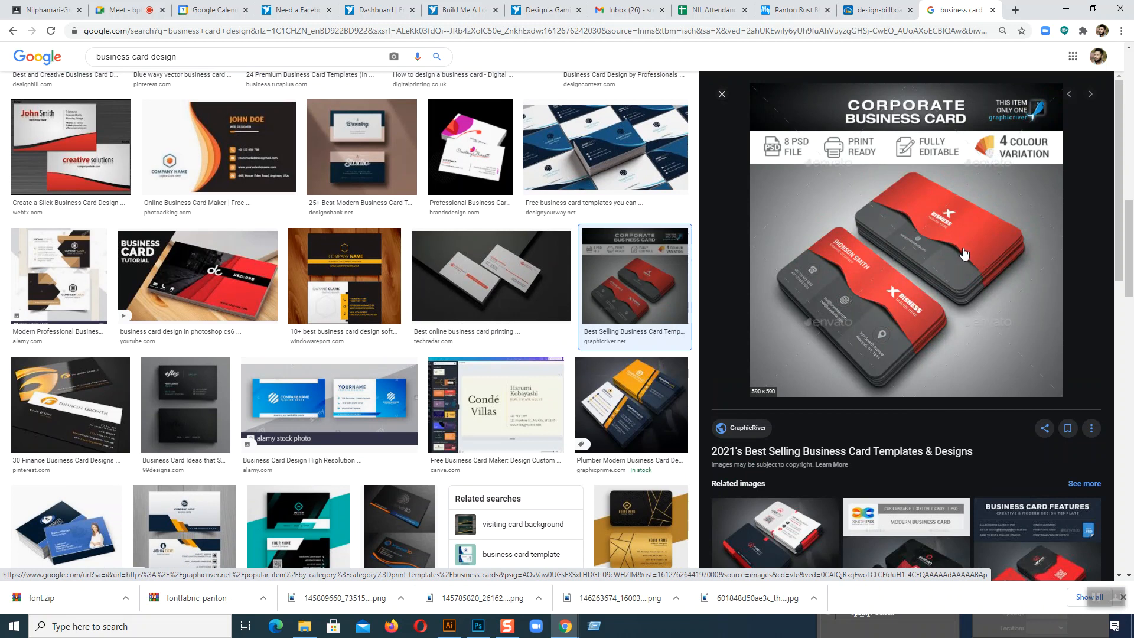
{"action": "right_click", "coordinate": [881, 289]}
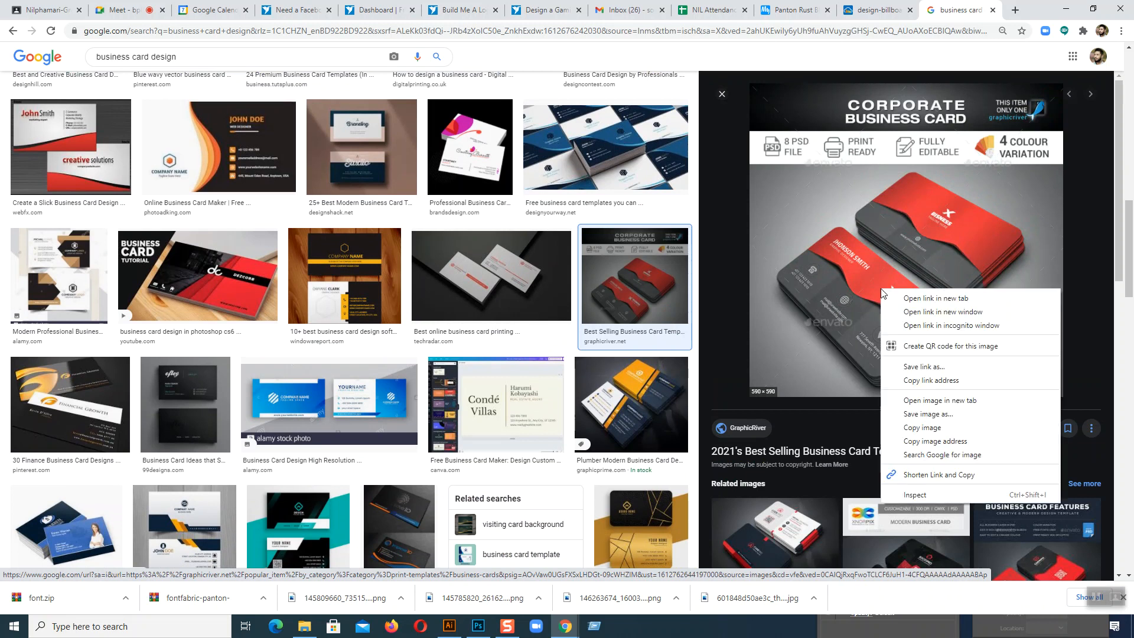
{"action": "left_click", "coordinate": [935, 400]}
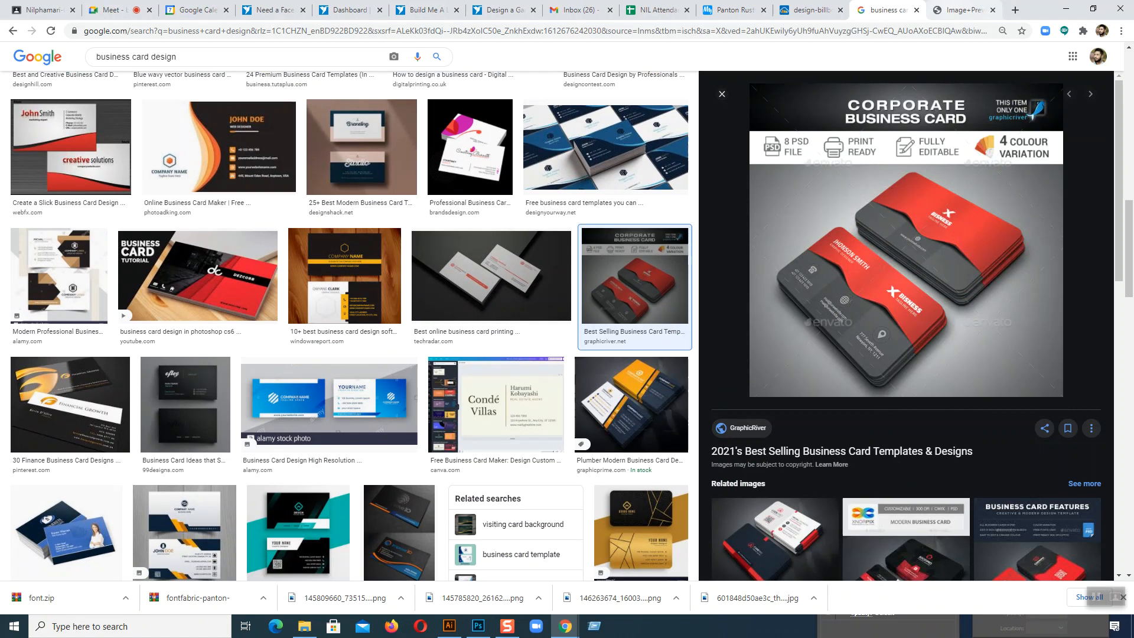
{"action": "key", "text": "ctrl+Tab"}
{"action": "right_click", "coordinate": [610, 230]}
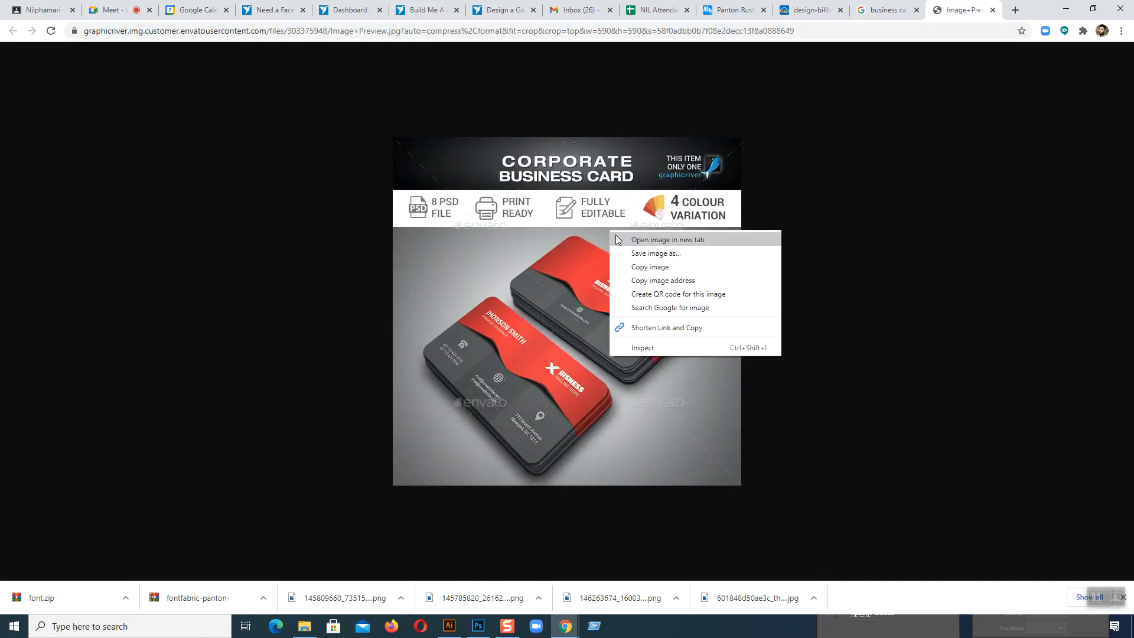
{"action": "left_click", "coordinate": [636, 266]}
Step: Switch to Illustrator, paste the card image into Untitled-1, shrink it, place it over the artboard's upper-left corner and deselect it
{"action": "left_click", "coordinate": [449, 629]}
{"action": "key", "text": "ctrl"}
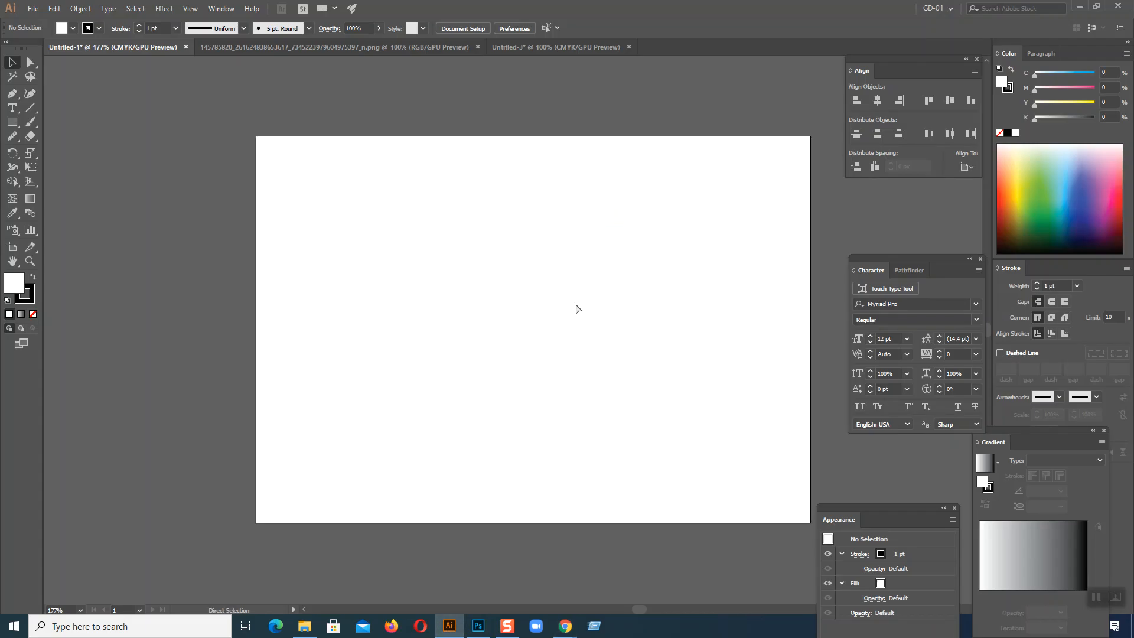
{"action": "key", "text": "ctrl+v"}
{"action": "scroll", "coordinate": [384, 278], "scroll_direction": "up", "scroll_amount": 2}
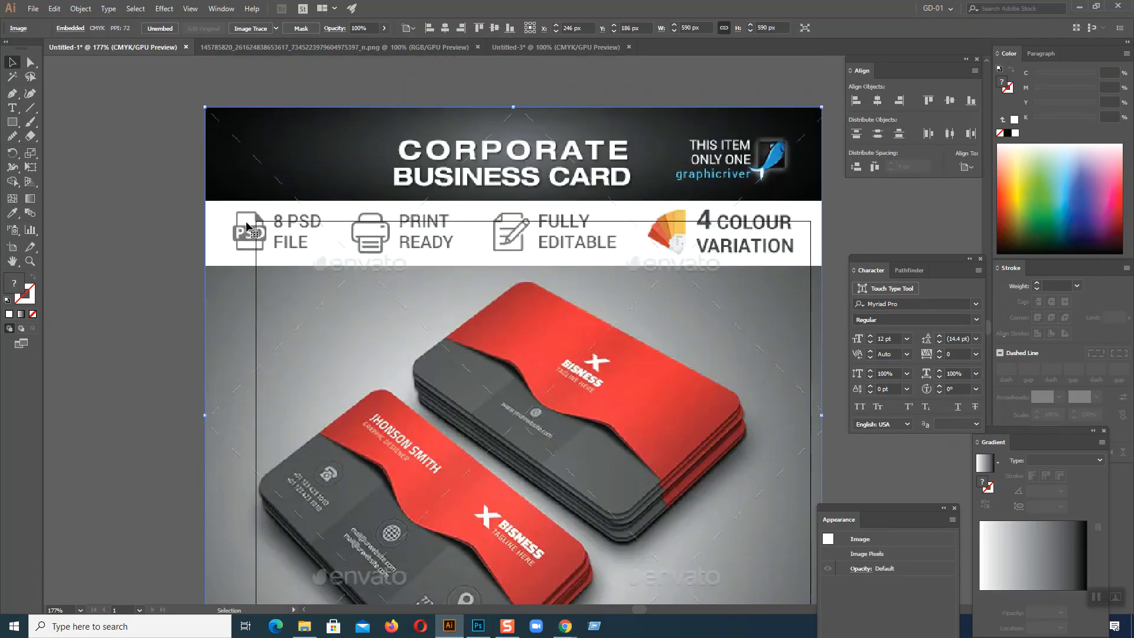
{"action": "left_click_drag", "start_coordinate": [205, 107], "coordinate": [381, 284]}
{"action": "left_click_drag", "start_coordinate": [470, 357], "coordinate": [194, 189]}
{"action": "left_click", "coordinate": [474, 275]}
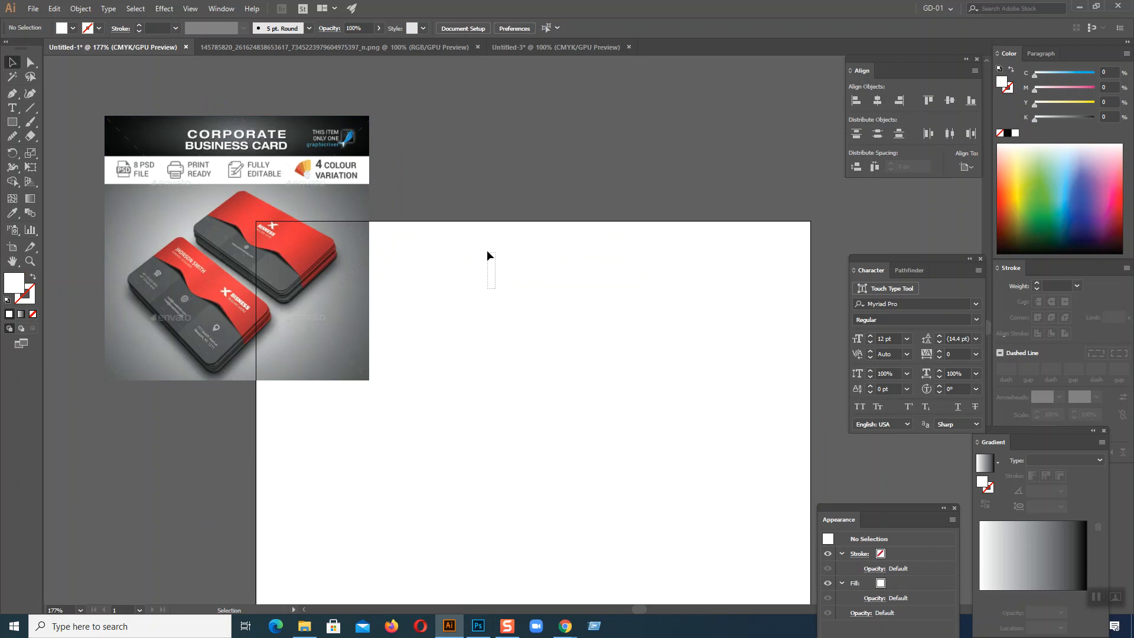
Step: Create a new CMYK document 3.5 inches wide and 2 inches high with one artboard
{"action": "left_click", "coordinate": [12, 121]}
{"action": "left_click", "coordinate": [12, 96]}
{"action": "left_click", "coordinate": [33, 8]}
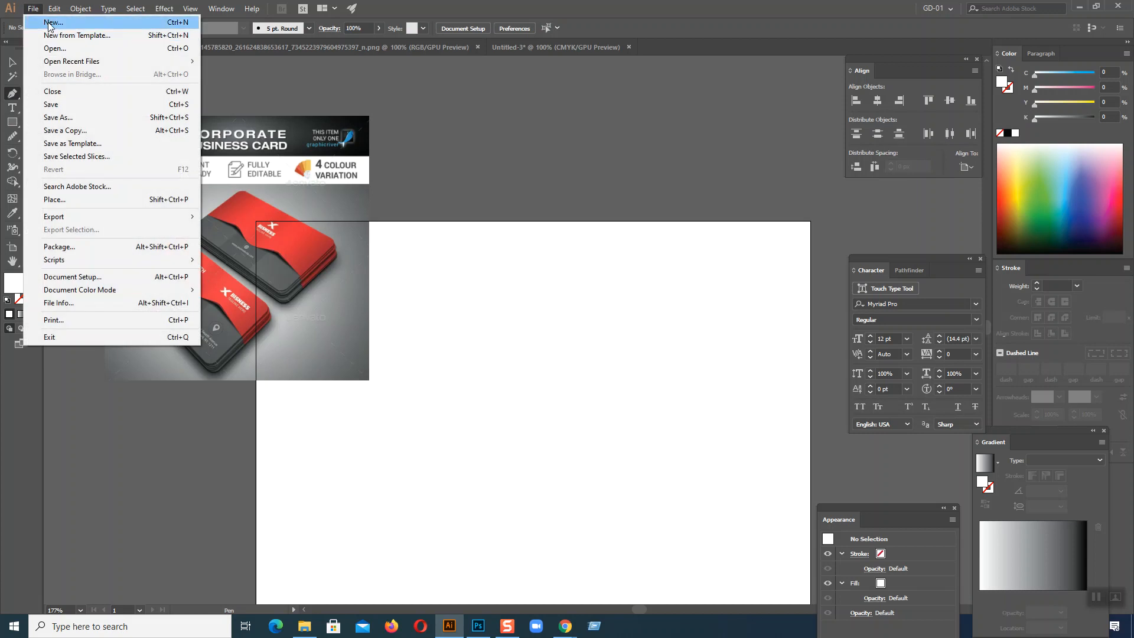
{"action": "left_click", "coordinate": [51, 23]}
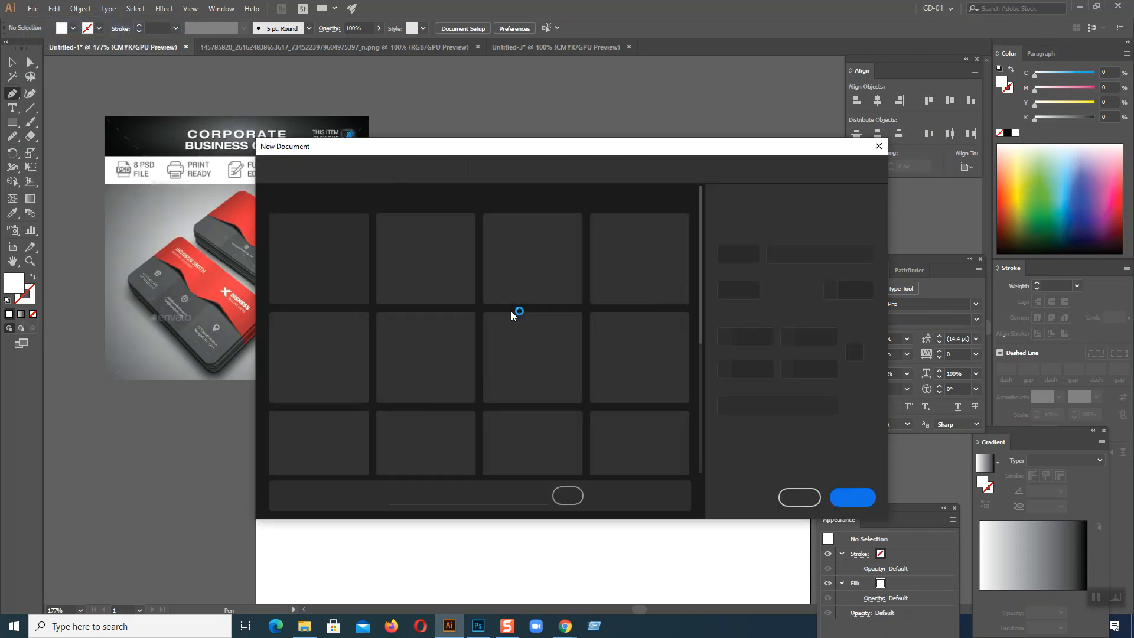
{"action": "type", "text": "3.5"}
{"action": "key", "text": "Tab"}
{"action": "type", "text": "2"}
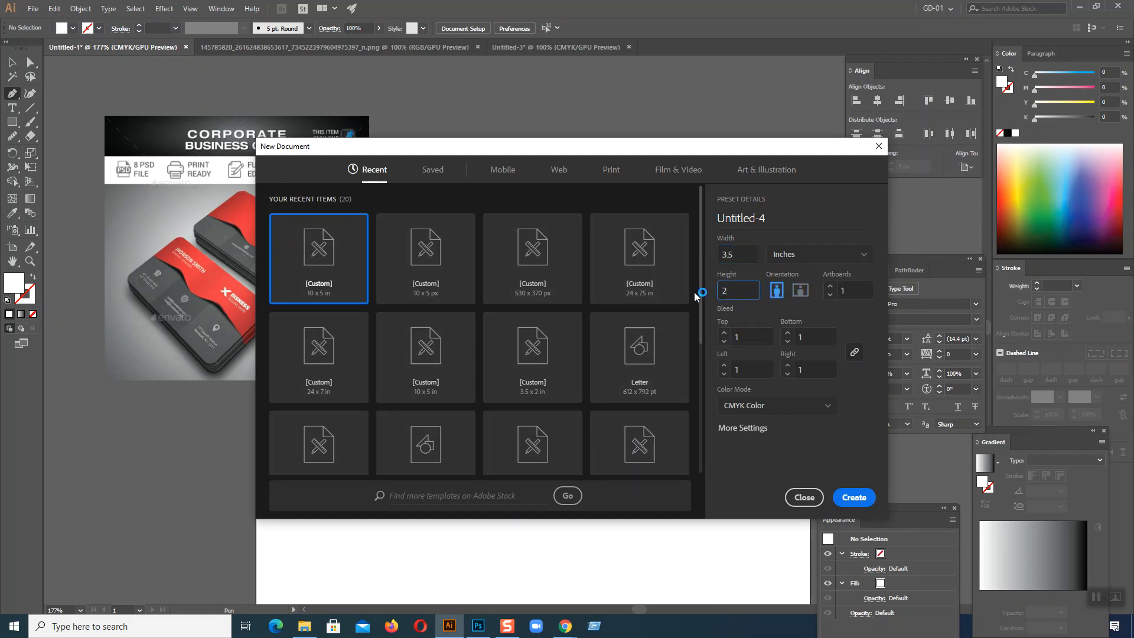
{"action": "left_click", "coordinate": [854, 498]}
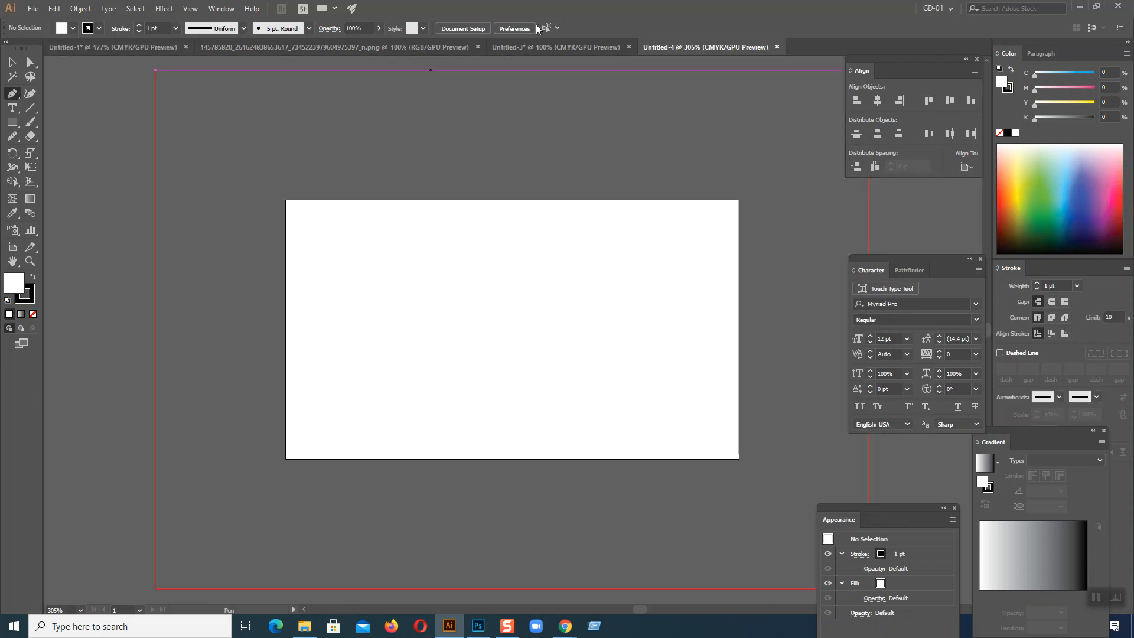
Step: Set the document's bleed to 0 in on all four sides
{"action": "left_click", "coordinate": [454, 31]}
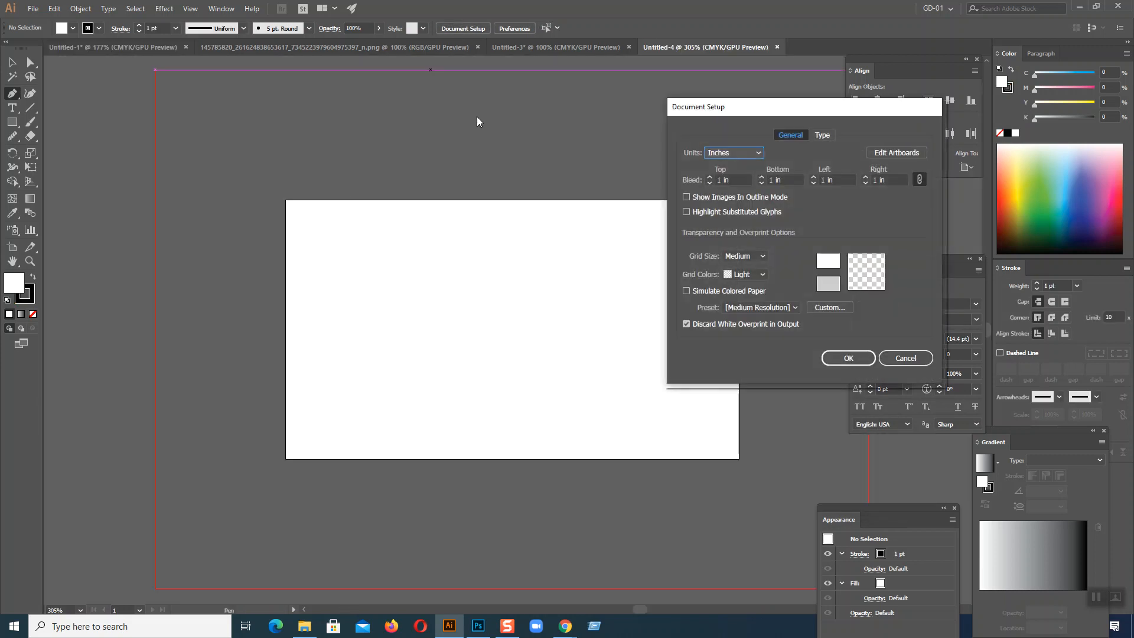
{"action": "left_click", "coordinate": [710, 184]}
{"action": "left_click", "coordinate": [710, 183]}
{"action": "left_click", "coordinate": [710, 184]}
{"action": "left_click", "coordinate": [710, 183]}
{"action": "left_click", "coordinate": [710, 184]}
{"action": "left_click", "coordinate": [710, 184]}
{"action": "left_click", "coordinate": [710, 184]}
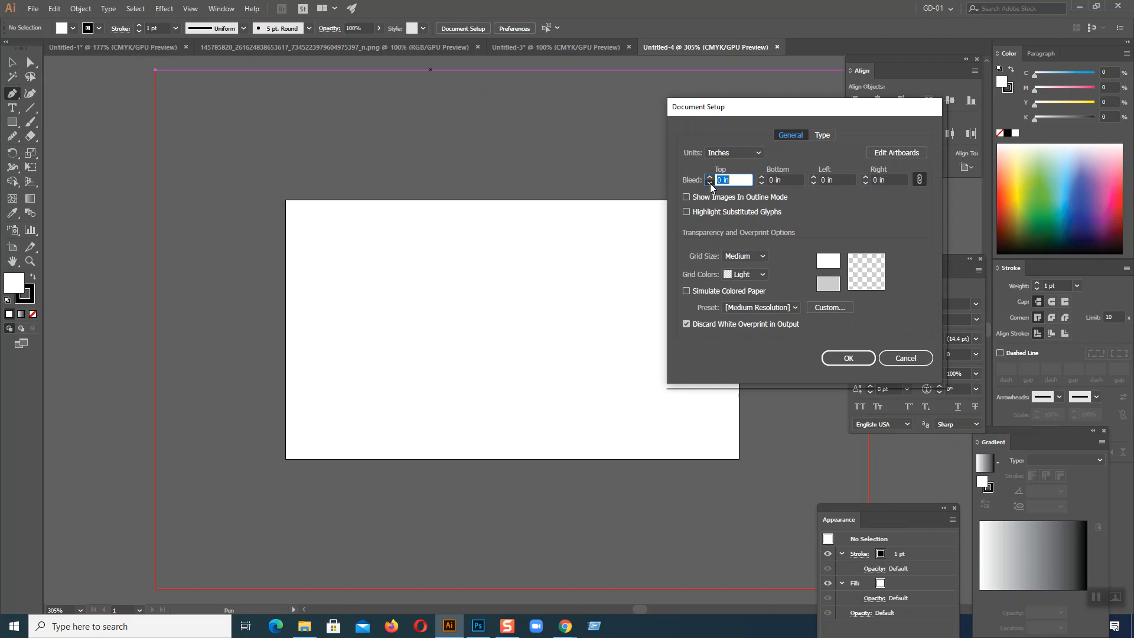
{"action": "left_click", "coordinate": [848, 358]}
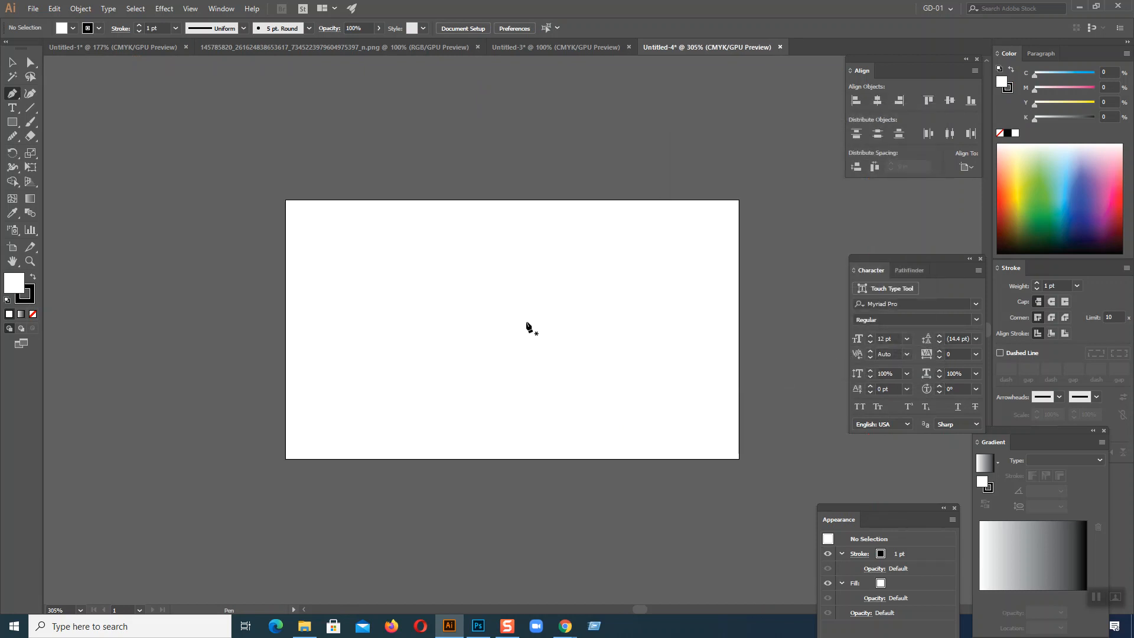
{"action": "left_click_drag", "start_coordinate": [526, 322], "coordinate": [513, 325]}
{"action": "key", "text": "ctrl+z"}
Step: Paste the copied card image into the new document, scale it to about 2.47 in square and place it above and left of the artboard
{"action": "left_click", "coordinate": [13, 62]}
{"action": "key", "text": "ctrl+v"}
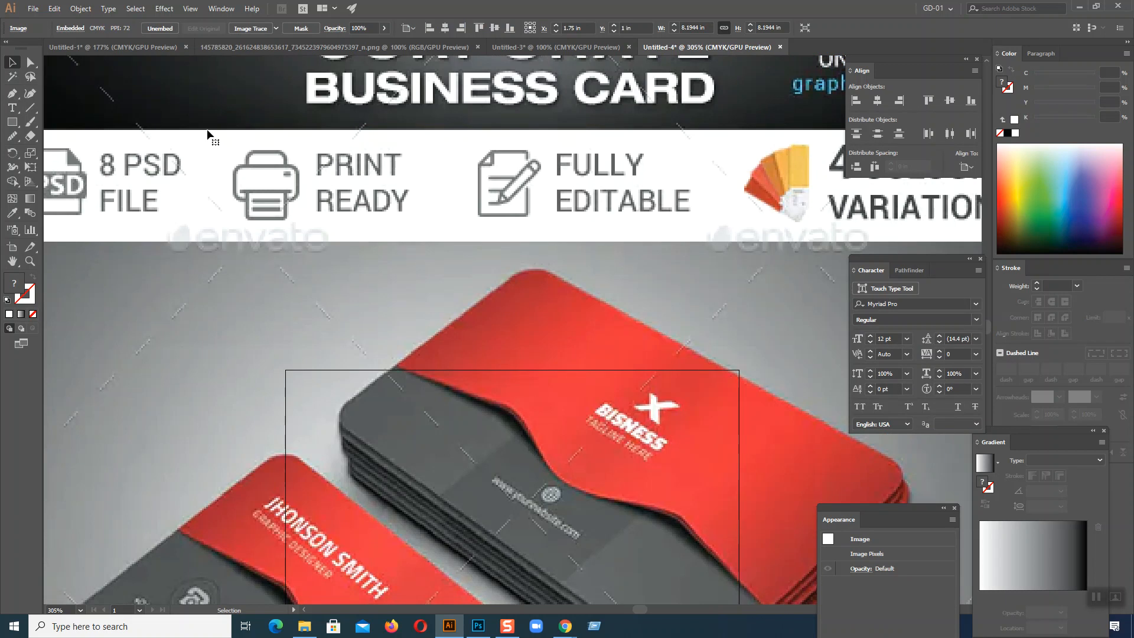
{"action": "key", "text": "ctrl+1"}
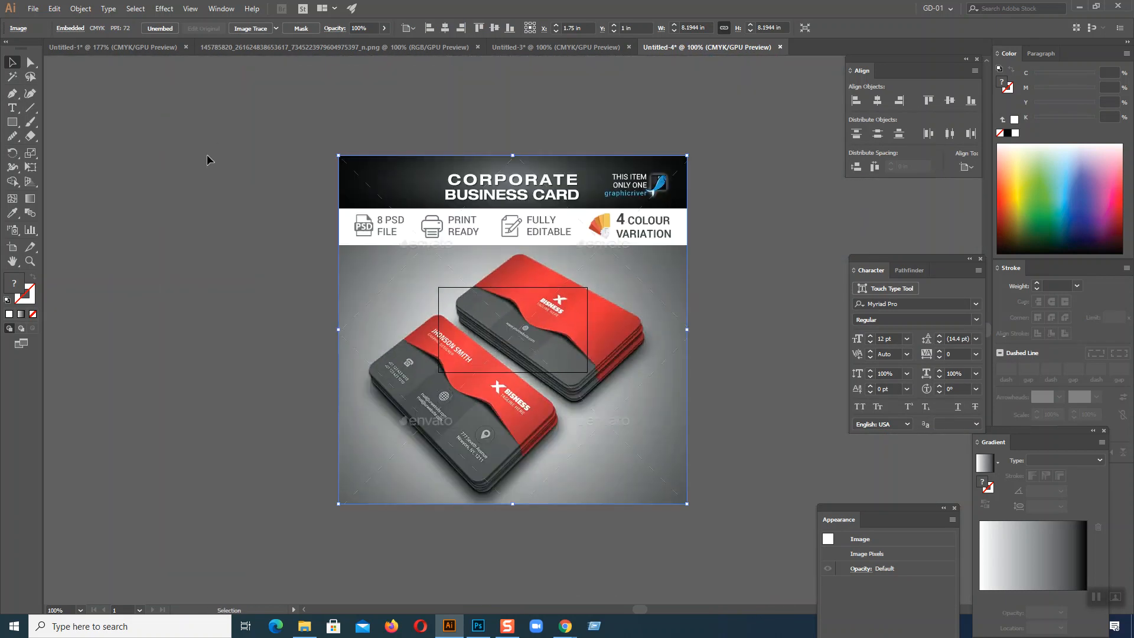
{"action": "left_click_drag", "start_coordinate": [338, 155], "coordinate": [460, 276]}
{"action": "left_click_drag", "start_coordinate": [508, 324], "coordinate": [384, 213]}
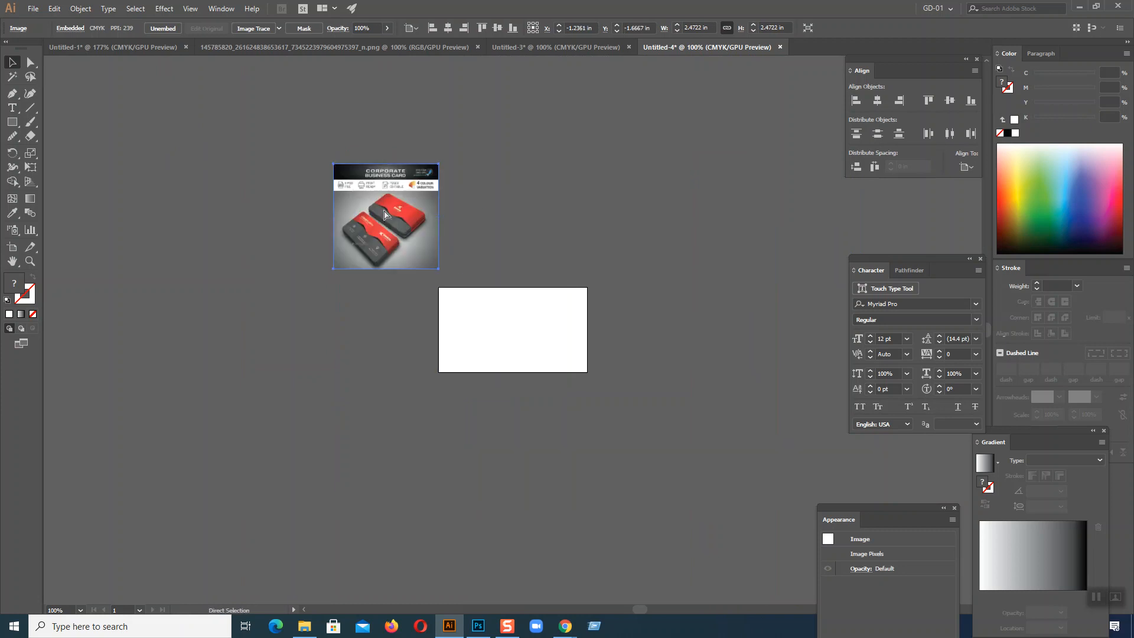
Step: Move the reference image down beside the artboard, leaving a small gap to the artboard's left edge
{"action": "key", "text": "ctrl+plus"}
{"action": "key", "text": "ctrl+plus"}
{"action": "key", "text": "ctrl+plus"}
{"action": "key", "text": "ctrl+plus"}
{"action": "key", "text": "space"}
{"action": "left_click_drag", "start_coordinate": [541, 405], "coordinate": [237, 98]}
{"action": "left_click_drag", "start_coordinate": [402, 192], "coordinate": [409, 438]}
{"action": "key", "text": "space"}
{"action": "left_click_drag", "start_coordinate": [550, 477], "coordinate": [512, 299]}
{"action": "left_click_drag", "start_coordinate": [248, 201], "coordinate": [265, 367]}
{"action": "key", "text": "space"}
{"action": "left_click_drag", "start_coordinate": [582, 390], "coordinate": [518, 401]}
{"action": "left_click_drag", "start_coordinate": [203, 346], "coordinate": [223, 349]}
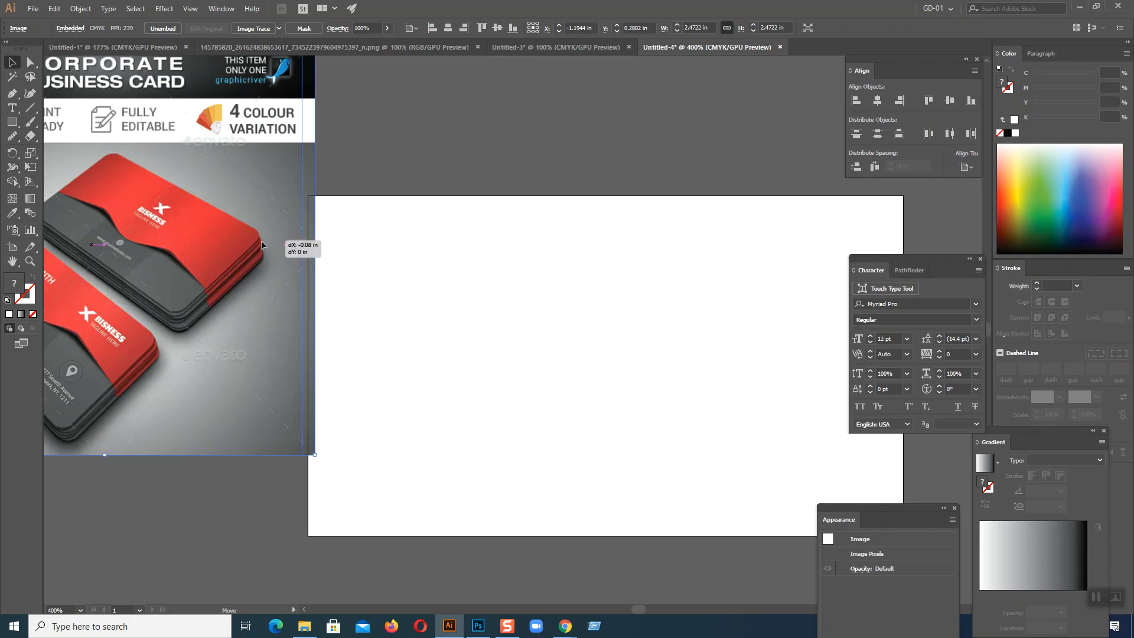
{"action": "left_click_drag", "start_coordinate": [261, 239], "coordinate": [248, 239]}
Step: Draw a rectangle about 3.52 × 2 in over the artboard and fill it with the dark grey sampled from the reference card
{"action": "left_click", "coordinate": [12, 122]}
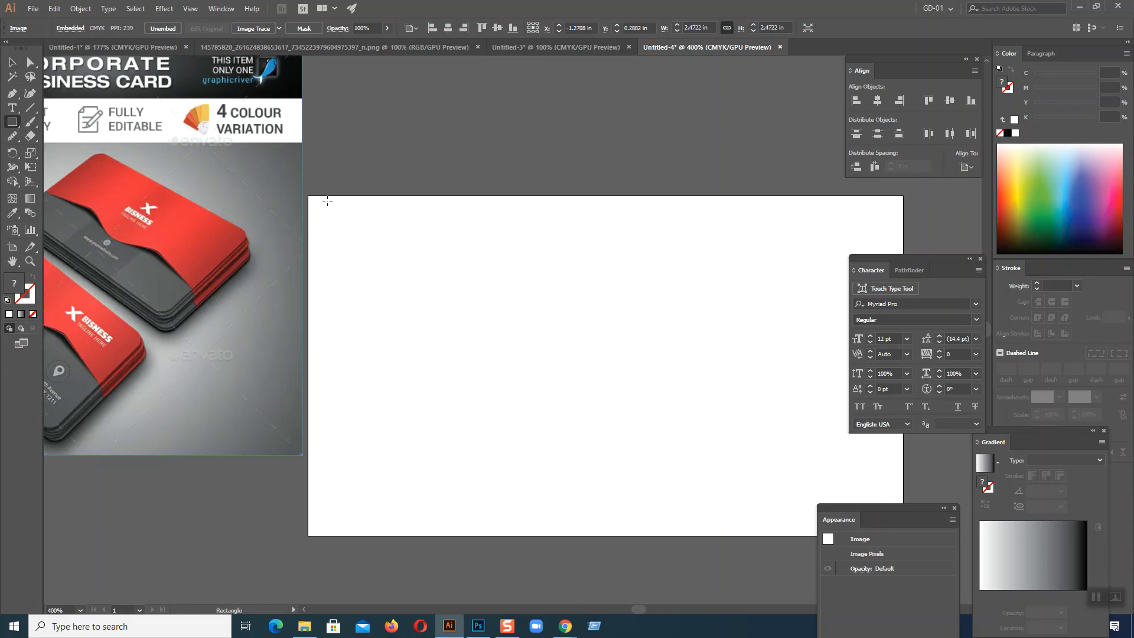
{"action": "left_click_drag", "start_coordinate": [309, 196], "coordinate": [906, 537]}
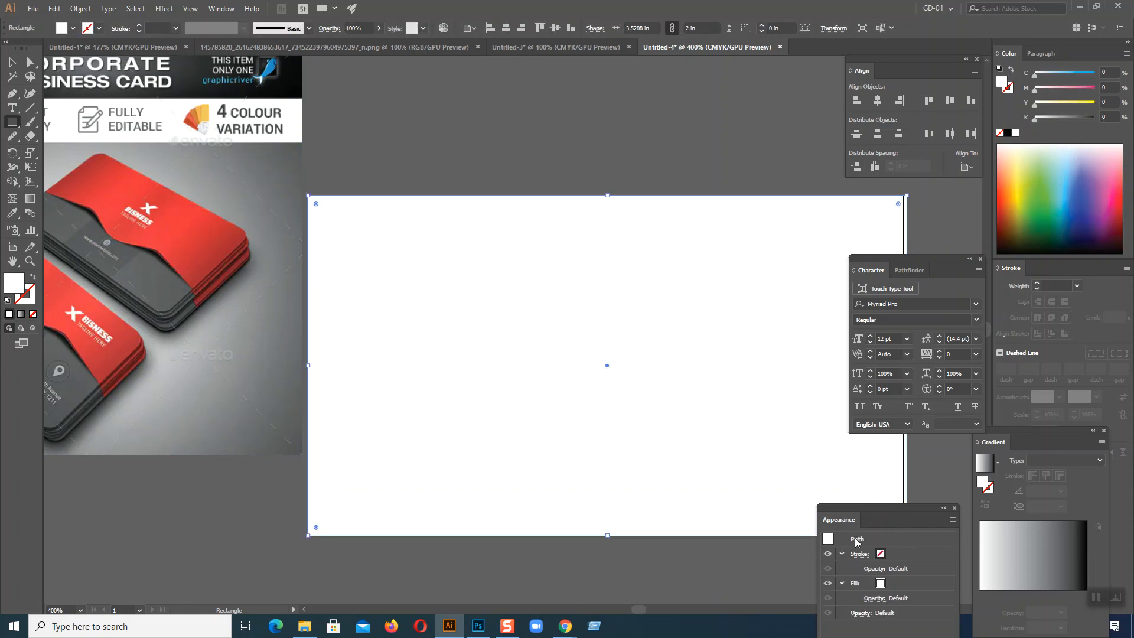
{"action": "left_click", "coordinate": [12, 62]}
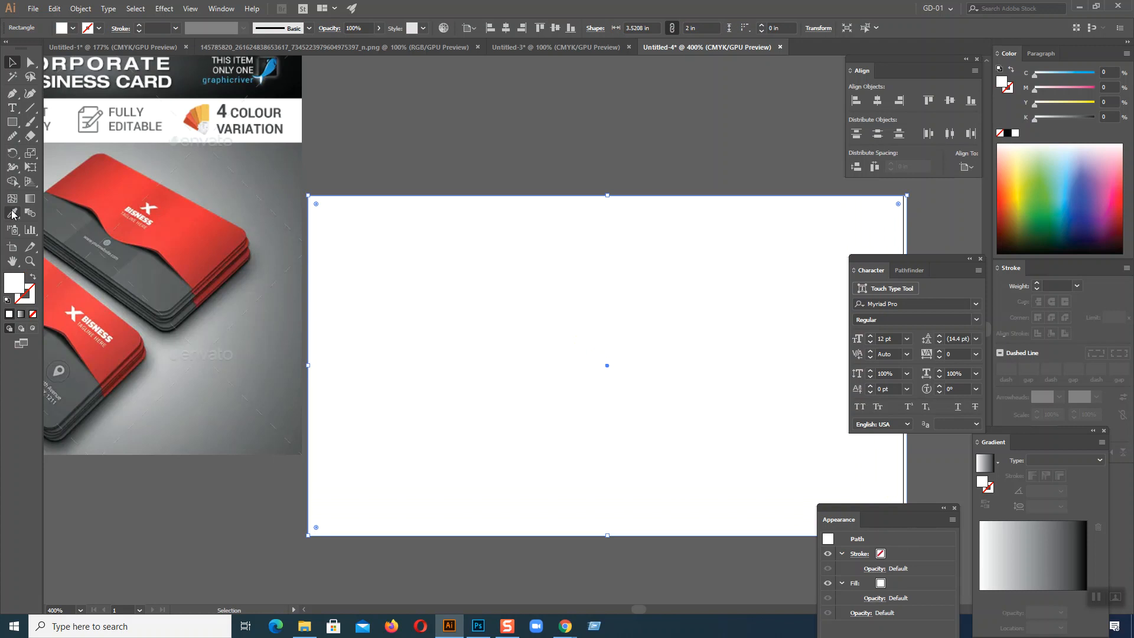
{"action": "left_click", "coordinate": [12, 213]}
{"action": "left_click", "coordinate": [175, 282]}
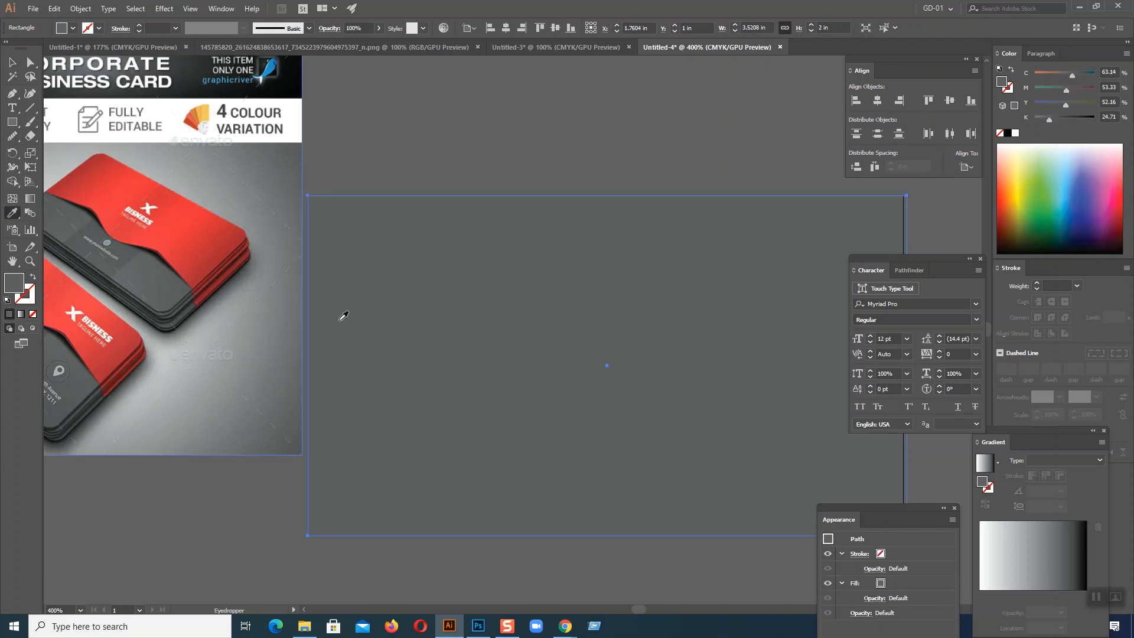
Step: Narrow the grey rectangle to 3.5 in so that its right edge meets the artboard's right edge
{"action": "left_click", "coordinate": [12, 62]}
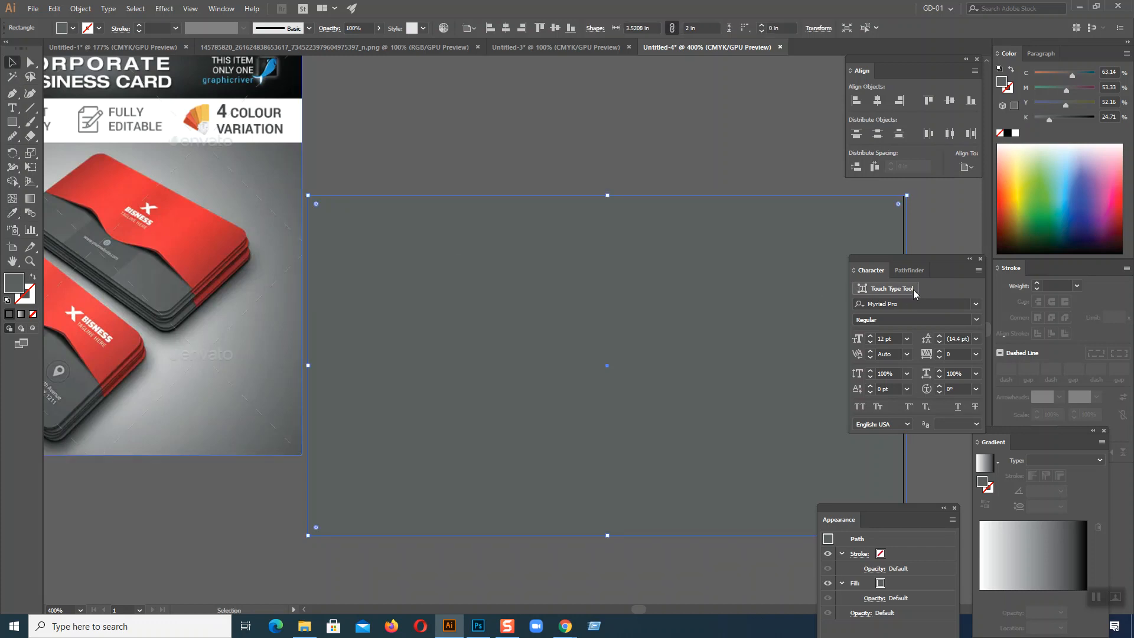
{"action": "left_click_drag", "start_coordinate": [918, 264], "coordinate": [651, 420]}
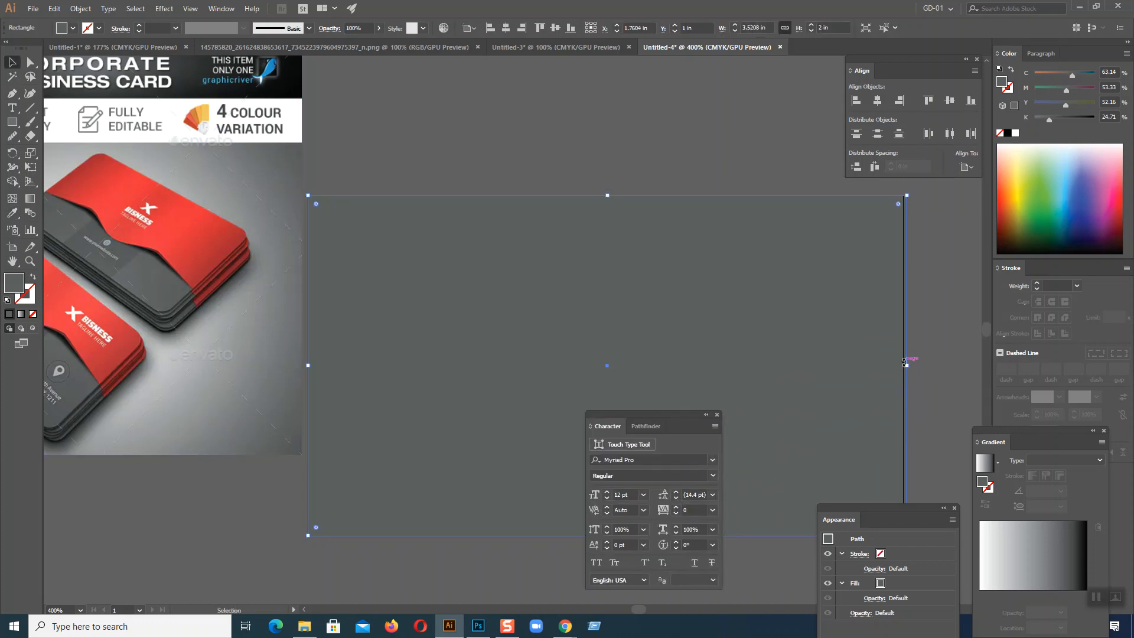
{"action": "left_click_drag", "start_coordinate": [908, 366], "coordinate": [903, 366]}
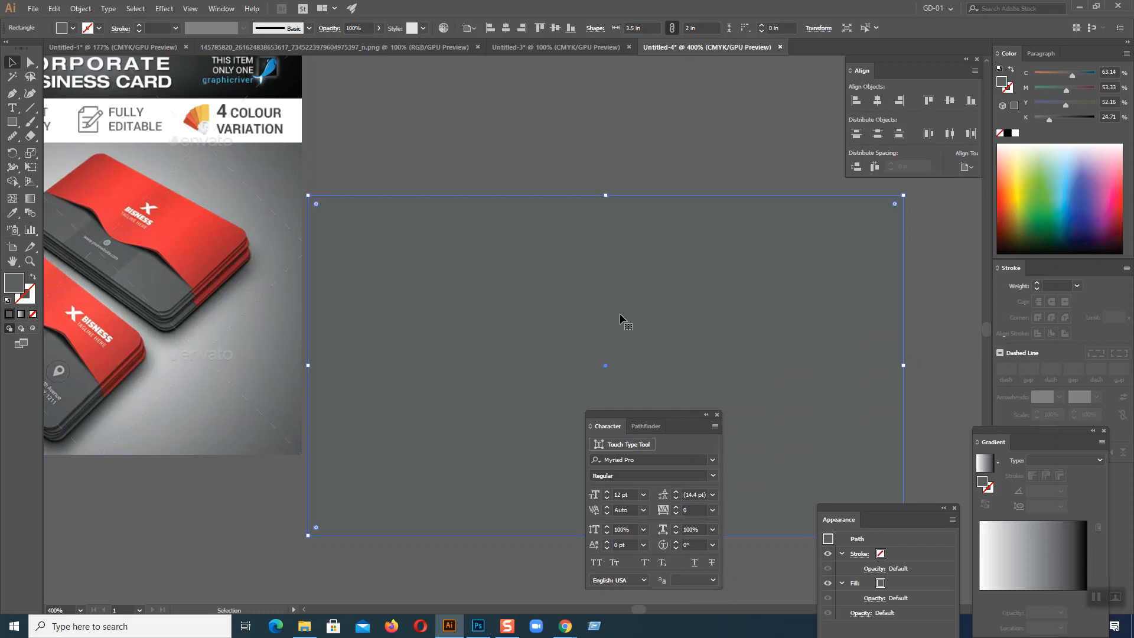
{"action": "left_click", "coordinate": [533, 120]}
{"action": "left_click", "coordinate": [513, 196]}
{"action": "left_click", "coordinate": [533, 145]}
{"action": "left_click", "coordinate": [505, 231]}
{"action": "left_click", "coordinate": [12, 126]}
{"action": "left_click", "coordinate": [11, 62]}
{"action": "left_click", "coordinate": [569, 120]}
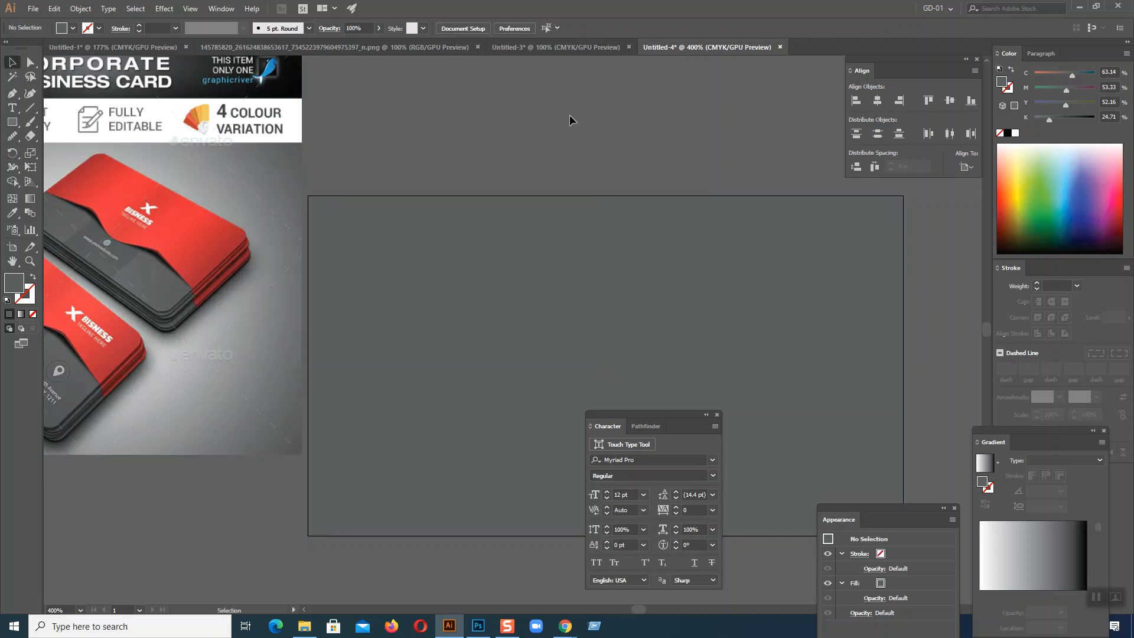
{"action": "key", "text": "ctrl+a"}
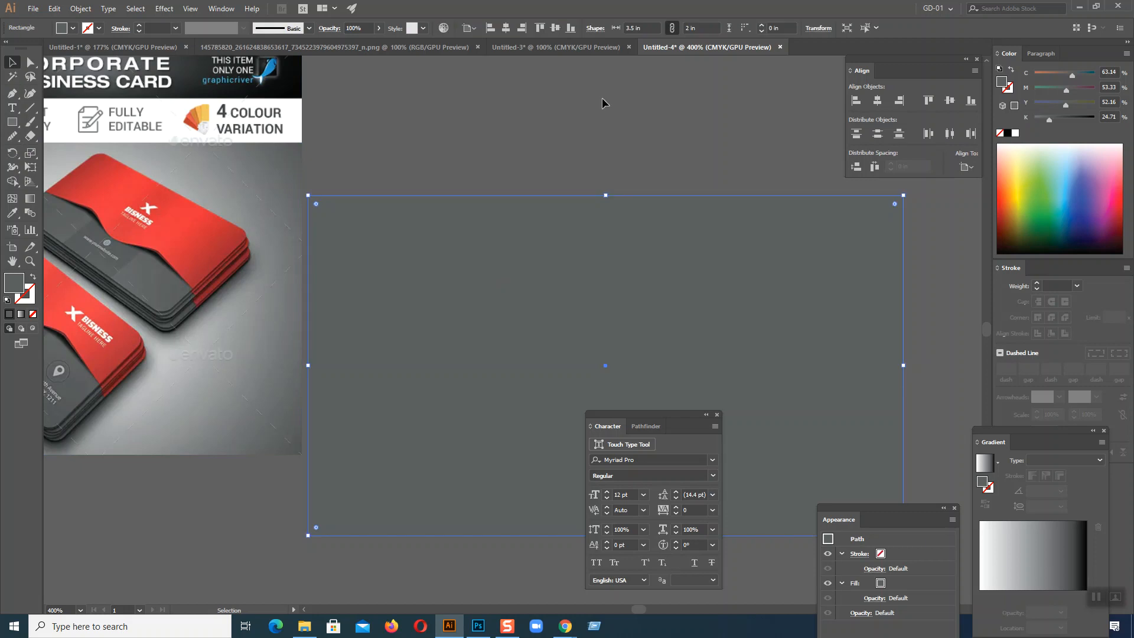
Step: Dock the floating Align and Character panels with Stroke and Pathfinder with Color, and group Appearance with Gradient to free the canvas
{"action": "mouse_move", "coordinate": [644, 416]}
{"action": "left_mouse_down"}
{"action": "mouse_move", "coordinate": [760, 366]}
{"action": "mouse_move", "coordinate": [983, 226]}
{"action": "mouse_move", "coordinate": [915, 423]}
{"action": "left_mouse_up"}
{"action": "left_click_drag", "start_coordinate": [891, 506], "coordinate": [927, 217]}
{"action": "mouse_move", "coordinate": [868, 70]}
{"action": "left_mouse_down"}
{"action": "mouse_move", "coordinate": [1057, 282]}
{"action": "mouse_move", "coordinate": [1051, 292]}
{"action": "mouse_move", "coordinate": [1036, 278]}
{"action": "left_mouse_up"}
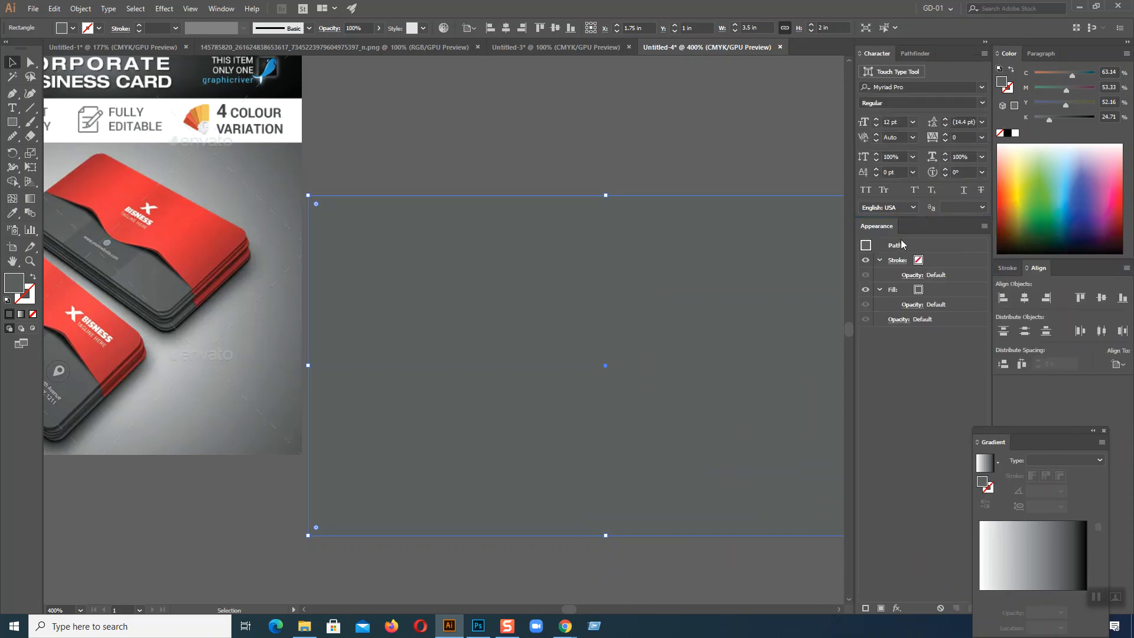
{"action": "left_click_drag", "start_coordinate": [886, 227], "coordinate": [1028, 442]}
{"action": "mouse_move", "coordinate": [878, 53]}
{"action": "left_mouse_down"}
{"action": "mouse_move", "coordinate": [1016, 283]}
{"action": "mouse_move", "coordinate": [1027, 449]}
{"action": "mouse_move", "coordinate": [1070, 273]}
{"action": "left_mouse_up"}
{"action": "mouse_move", "coordinate": [914, 53]}
{"action": "left_mouse_down"}
{"action": "mouse_move", "coordinate": [1057, 407]}
{"action": "mouse_move", "coordinate": [1072, 295]}
{"action": "mouse_move", "coordinate": [1072, 58]}
{"action": "left_mouse_up"}
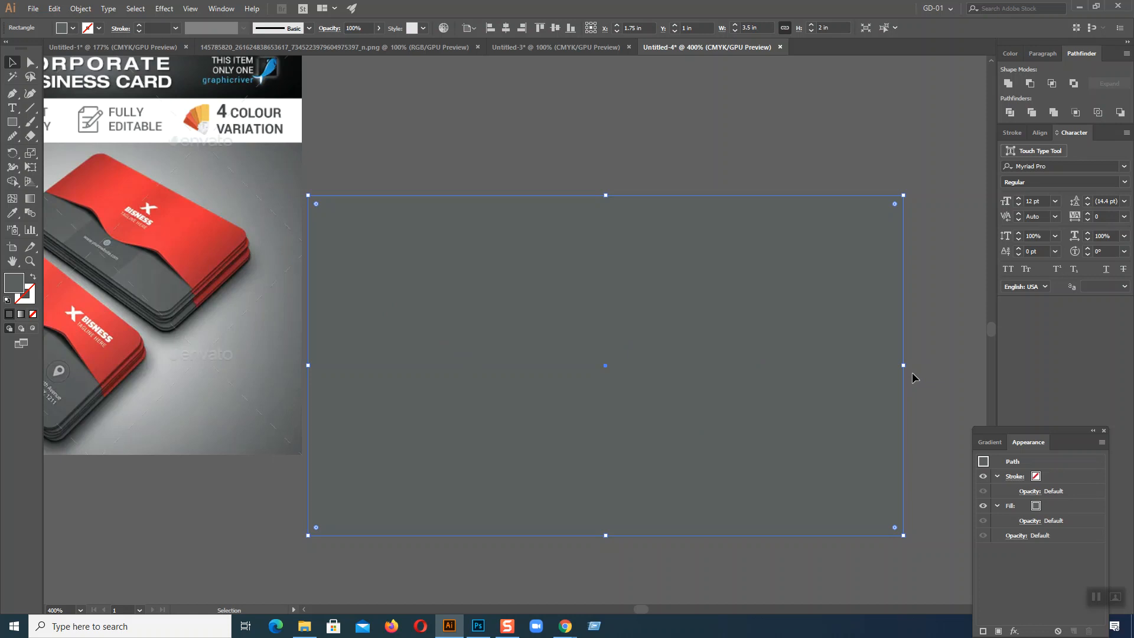
{"action": "mouse_move", "coordinate": [606, 195]}
{"action": "left_mouse_down"}
{"action": "mouse_move", "coordinate": [607, 207]}
{"action": "mouse_move", "coordinate": [607, 196]}
{"action": "left_mouse_up"}
{"action": "left_click", "coordinate": [635, 157]}
{"action": "left_click", "coordinate": [640, 274]}
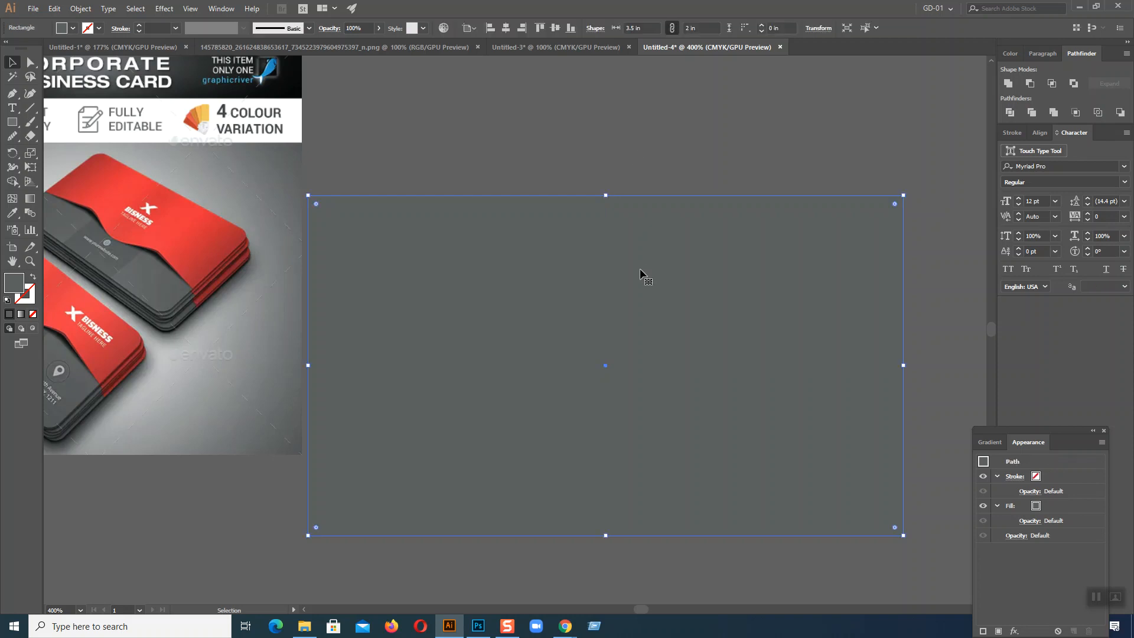
{"action": "left_click", "coordinate": [85, 8]}
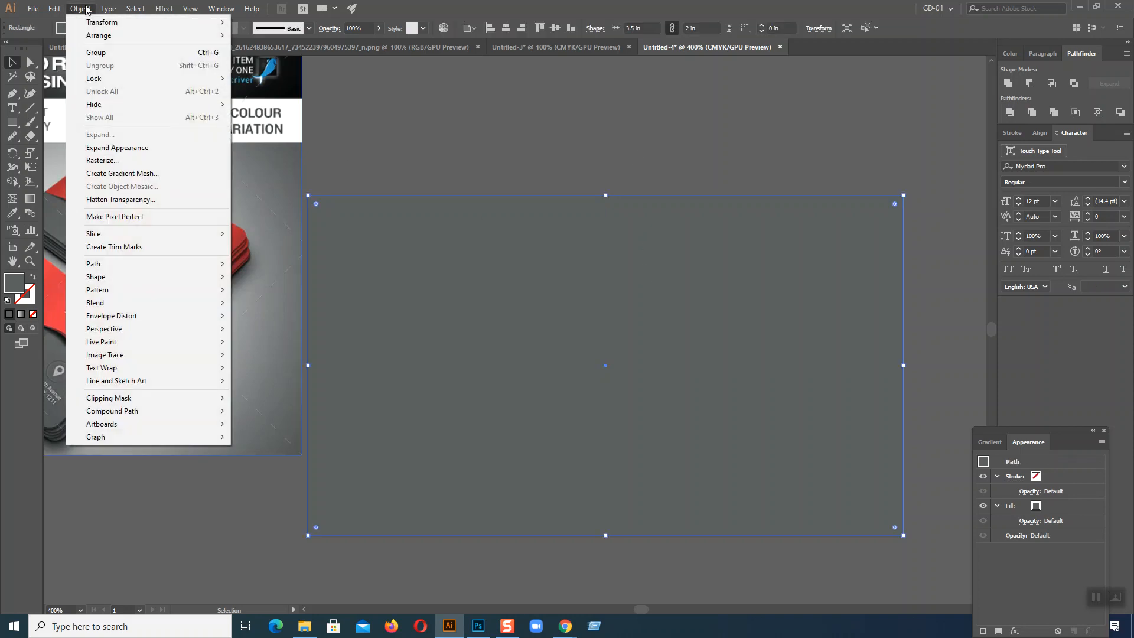
{"action": "left_click", "coordinate": [422, 122]}
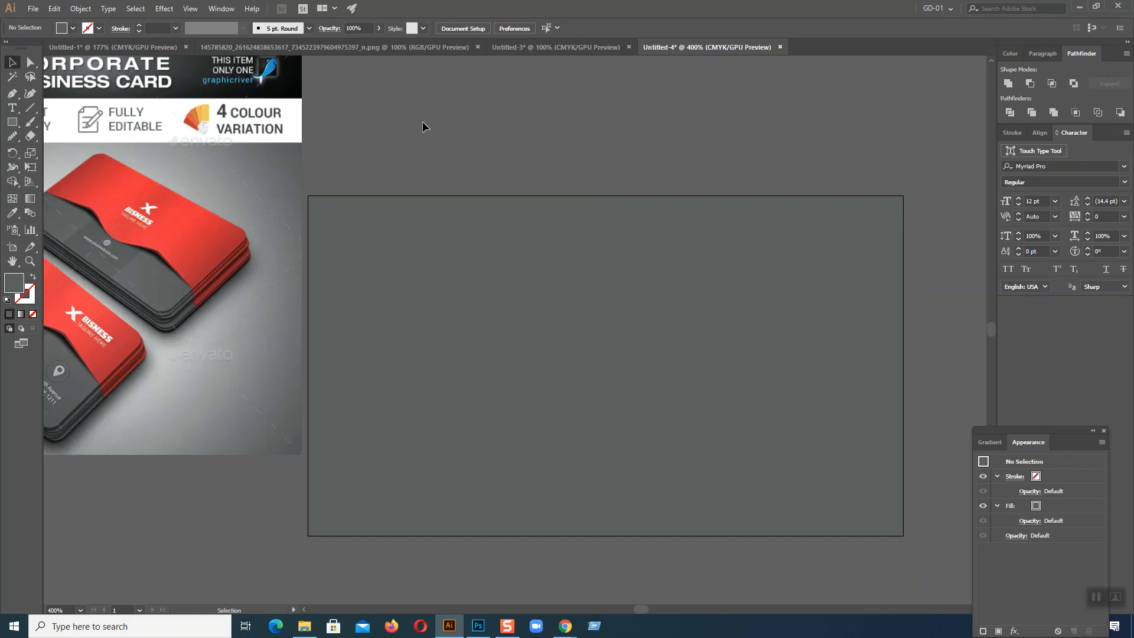
Step: Magnify the screen to 200%, open Split Into Grid for the grey rectangle, and return the magnification to 100%
{"action": "key", "text": "super+plus"}
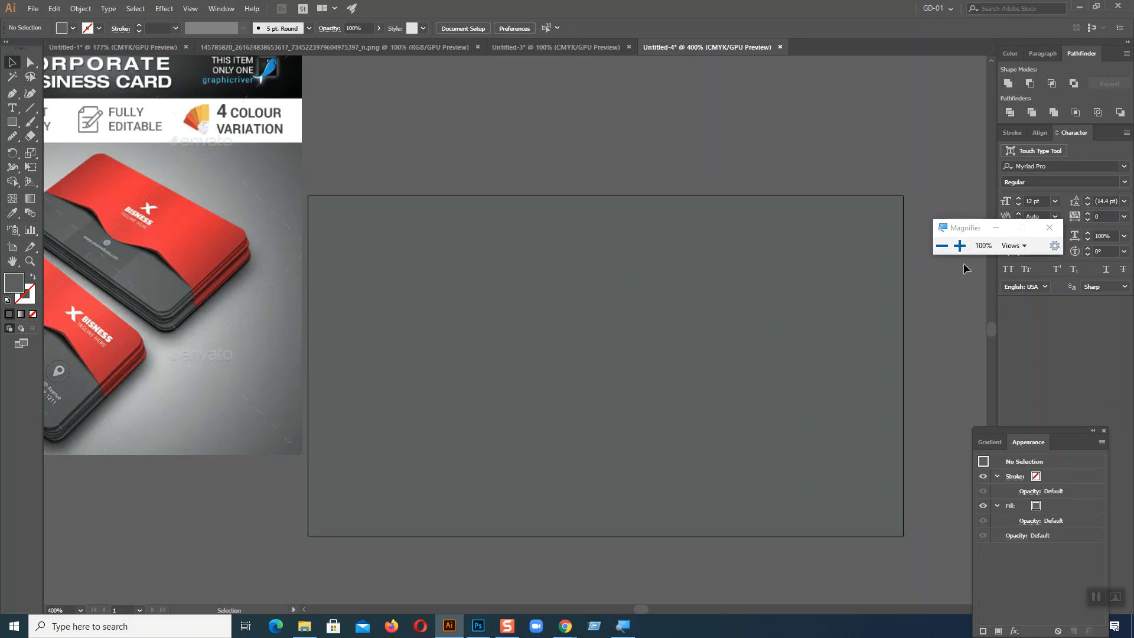
{"action": "left_click", "coordinate": [959, 246]}
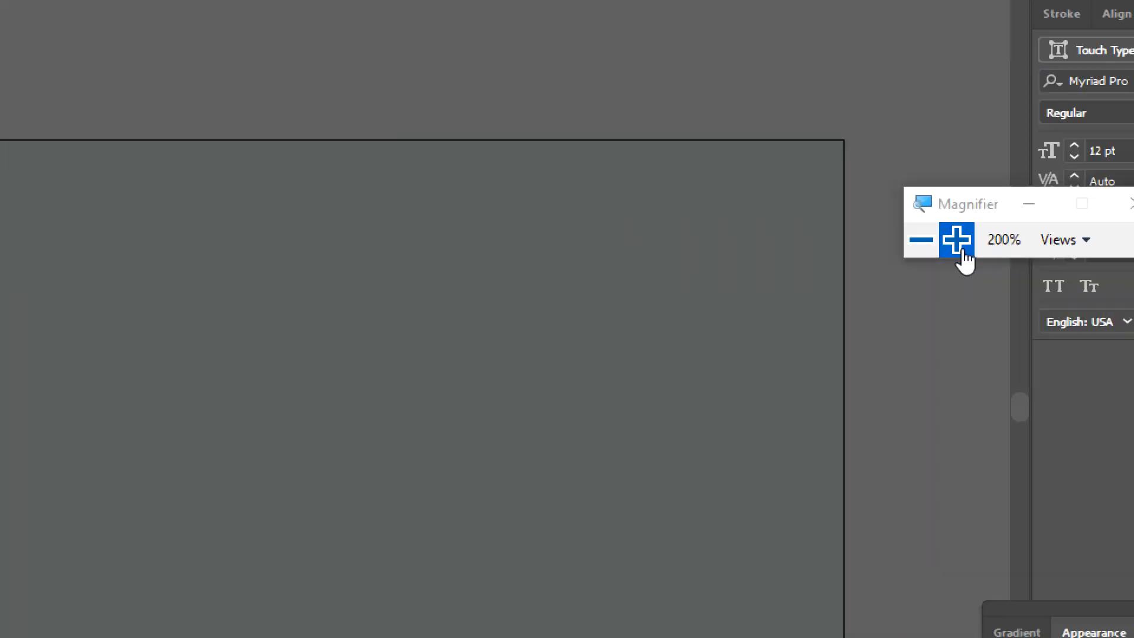
{"action": "left_click", "coordinate": [238, 270]}
{"action": "left_click", "coordinate": [122, 18]}
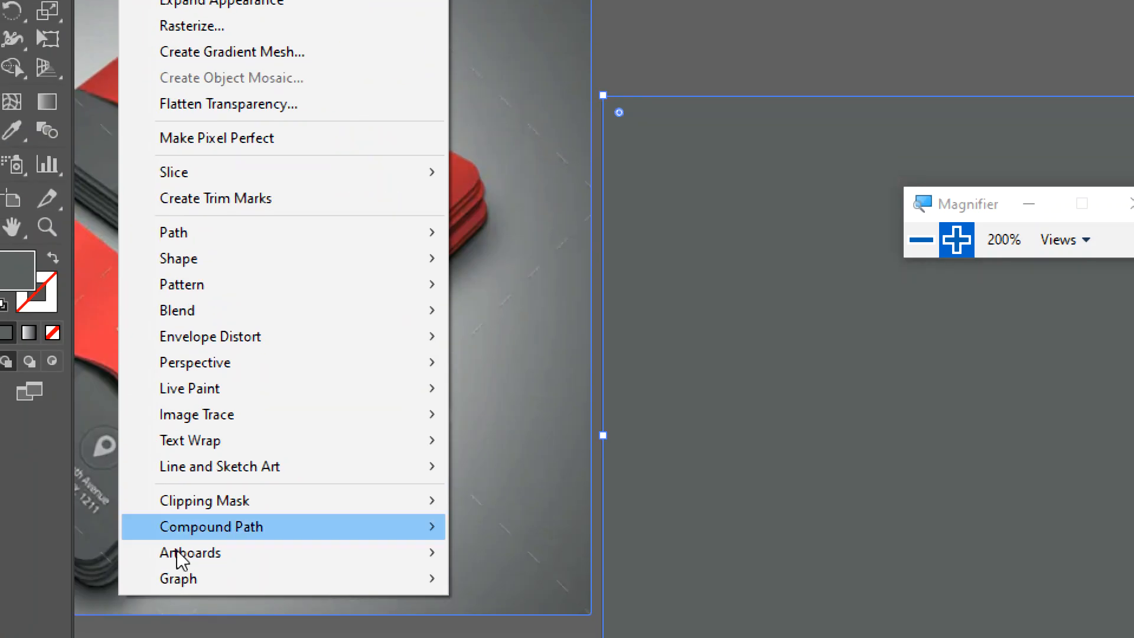
{"action": "mouse_move", "coordinate": [203, 236]}
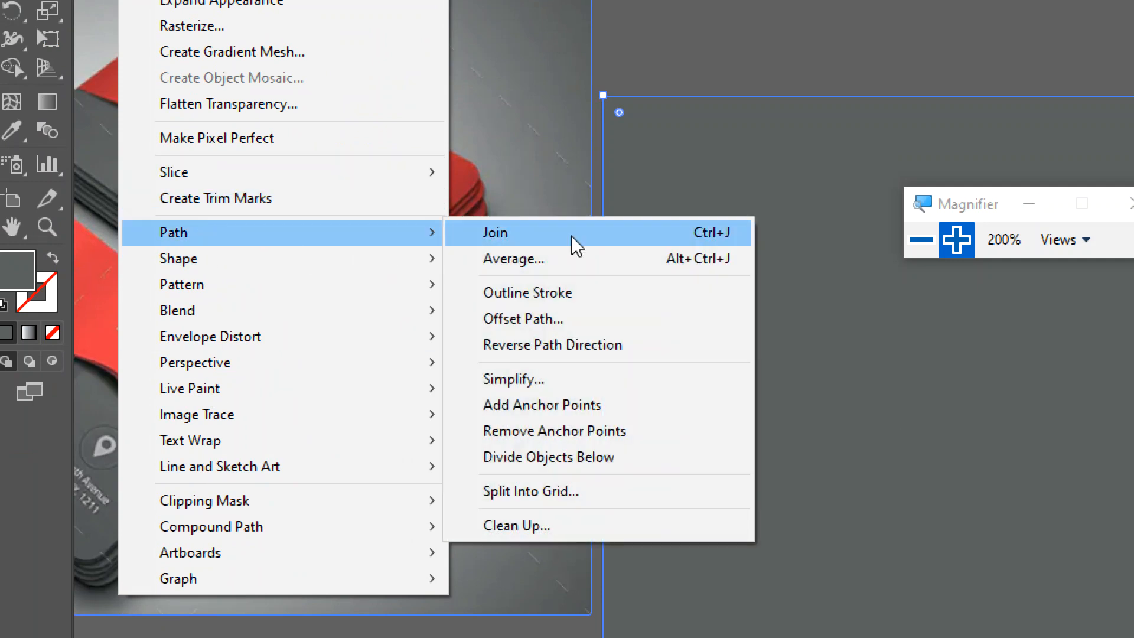
{"action": "left_click", "coordinate": [522, 502]}
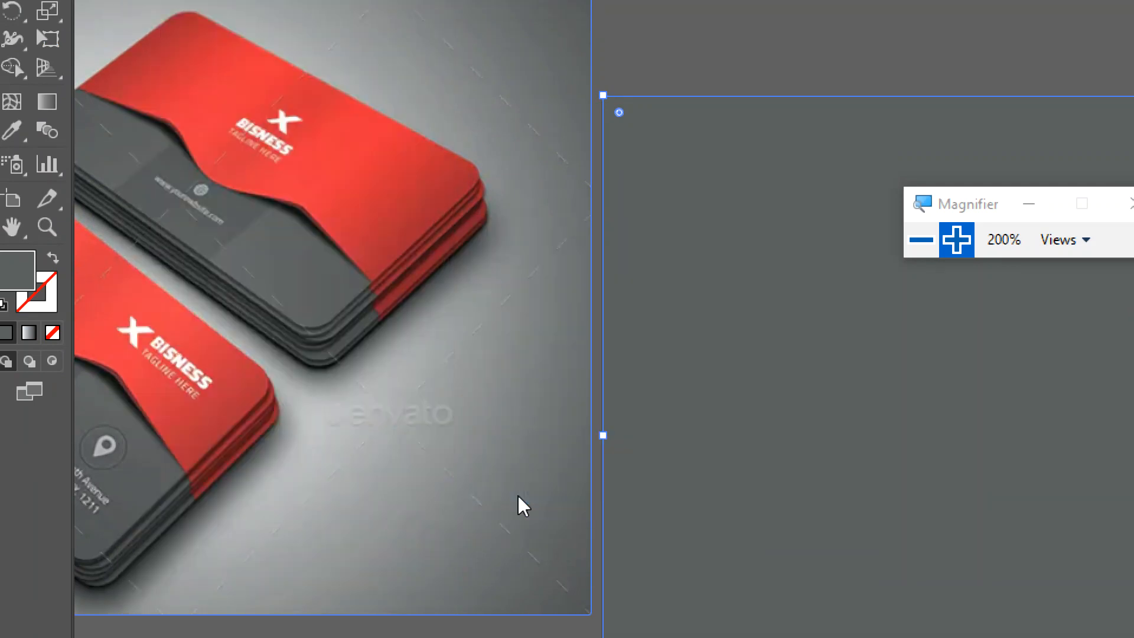
{"action": "left_click", "coordinate": [922, 239]}
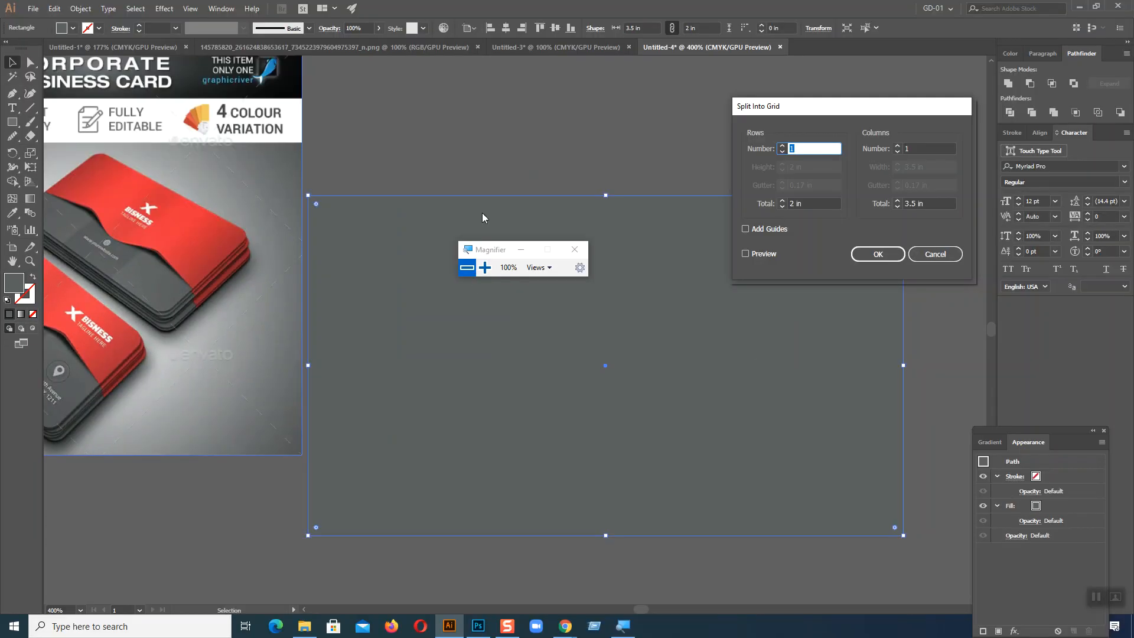
Step: Split the grey rectangle into three columns with the preview enabled
{"action": "left_click_drag", "start_coordinate": [799, 111], "coordinate": [279, 131]}
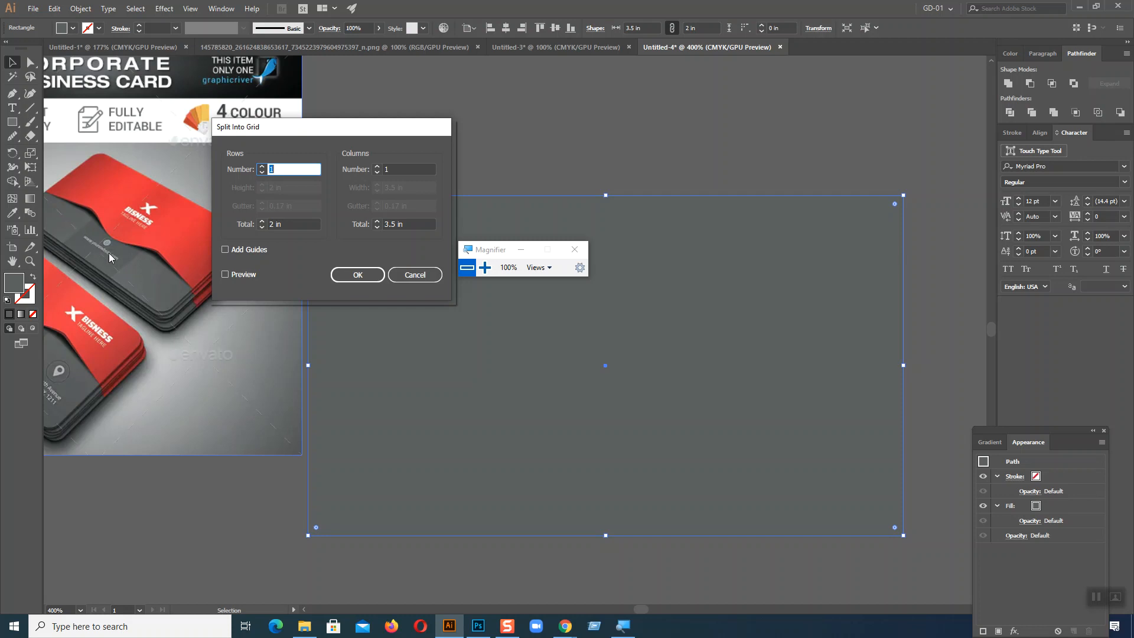
{"action": "double_click", "coordinate": [389, 169]}
{"action": "type", "text": "3"}
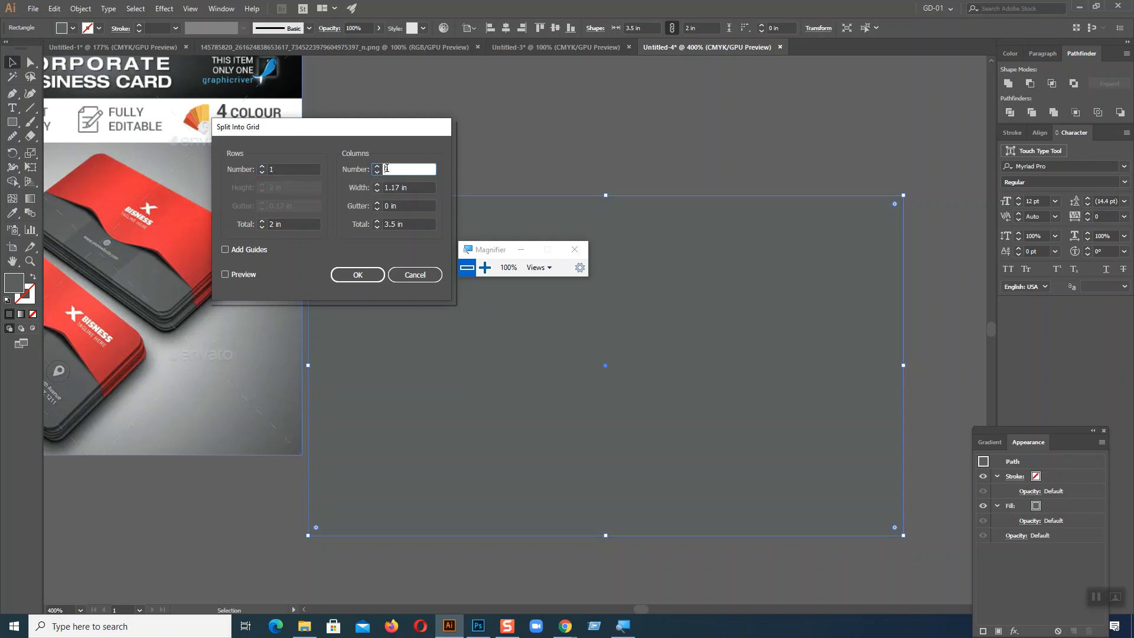
{"action": "left_click", "coordinate": [225, 275]}
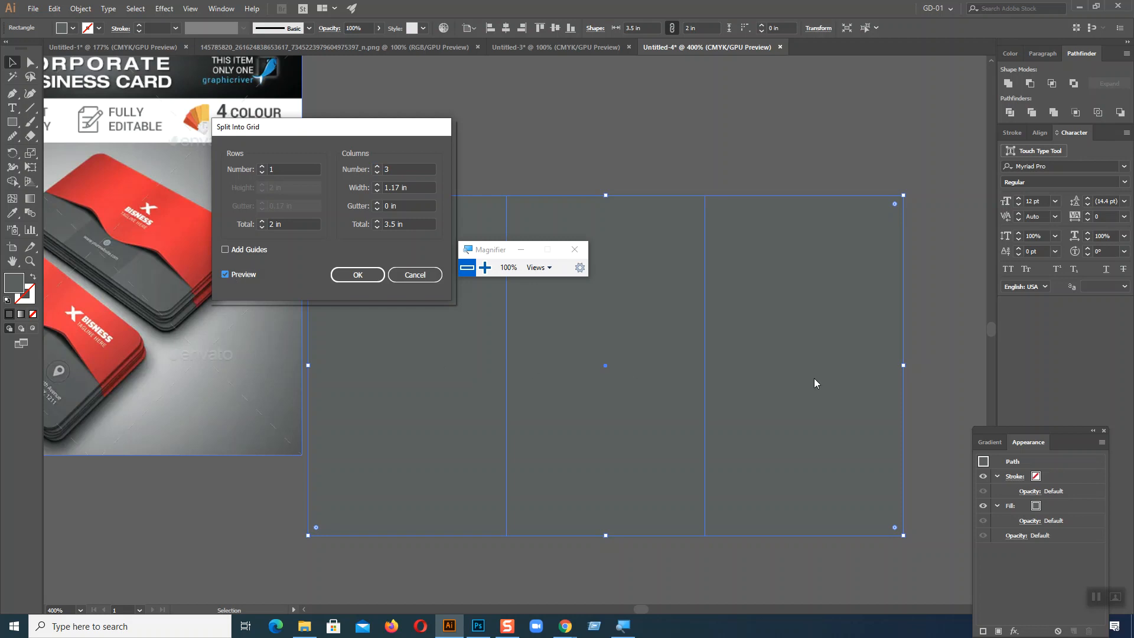
{"action": "left_click_drag", "start_coordinate": [495, 249], "coordinate": [601, 118]}
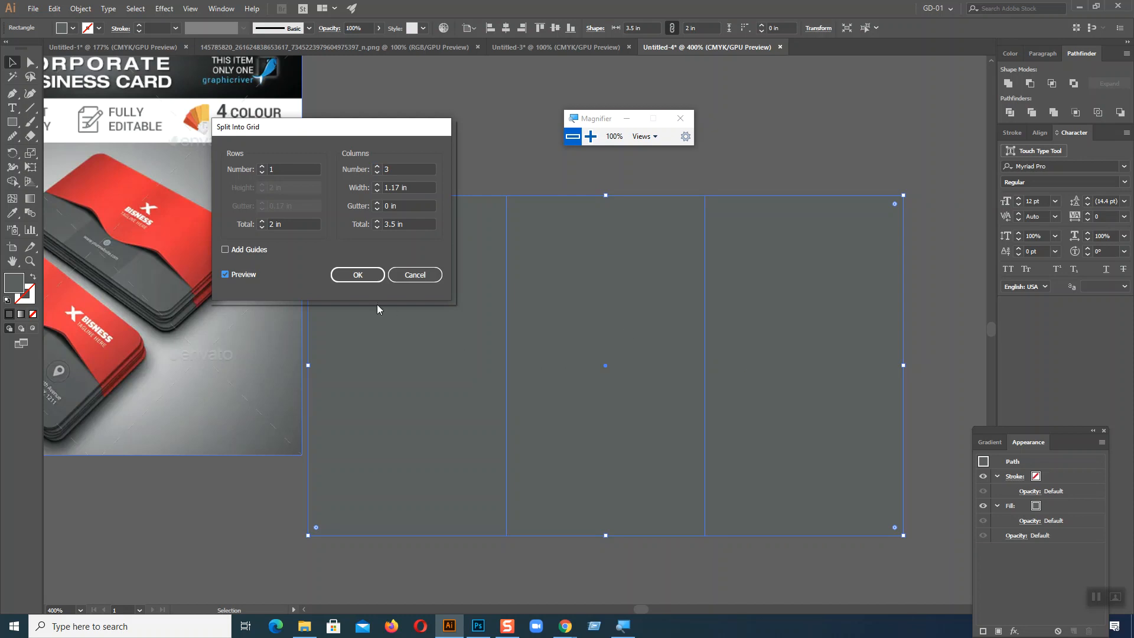
{"action": "left_click", "coordinate": [358, 276]}
Step: Try adding a rectangle about 0.67 in wide and 2 in high along the artboard's left edge, and delete it
{"action": "key", "text": "m"}
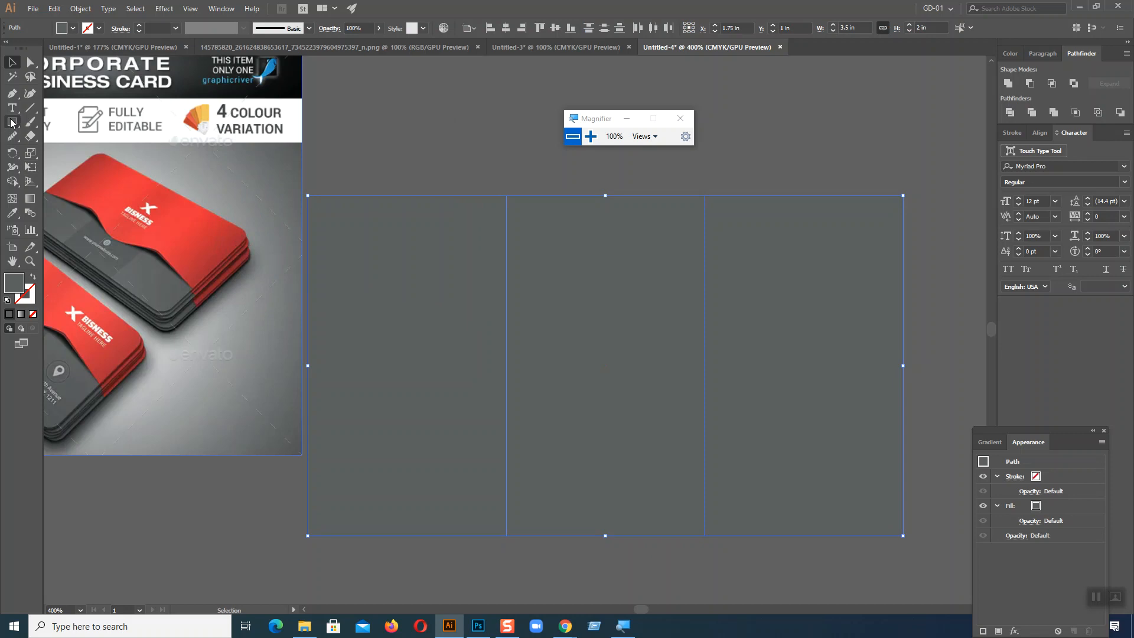
{"action": "left_click", "coordinate": [400, 127]}
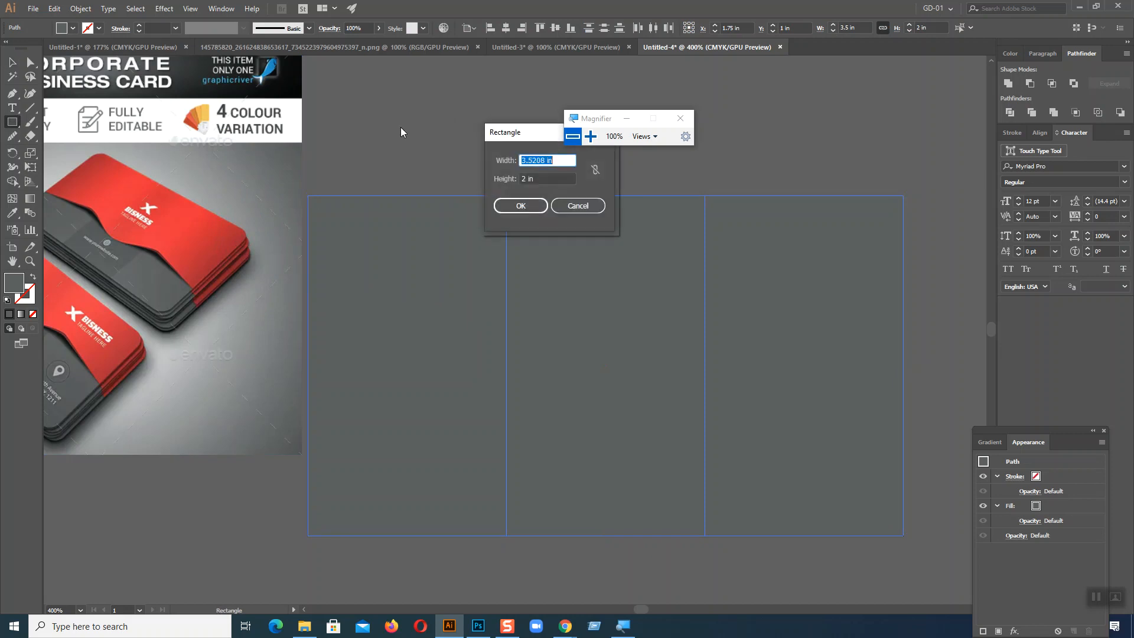
{"action": "left_click", "coordinate": [534, 206]}
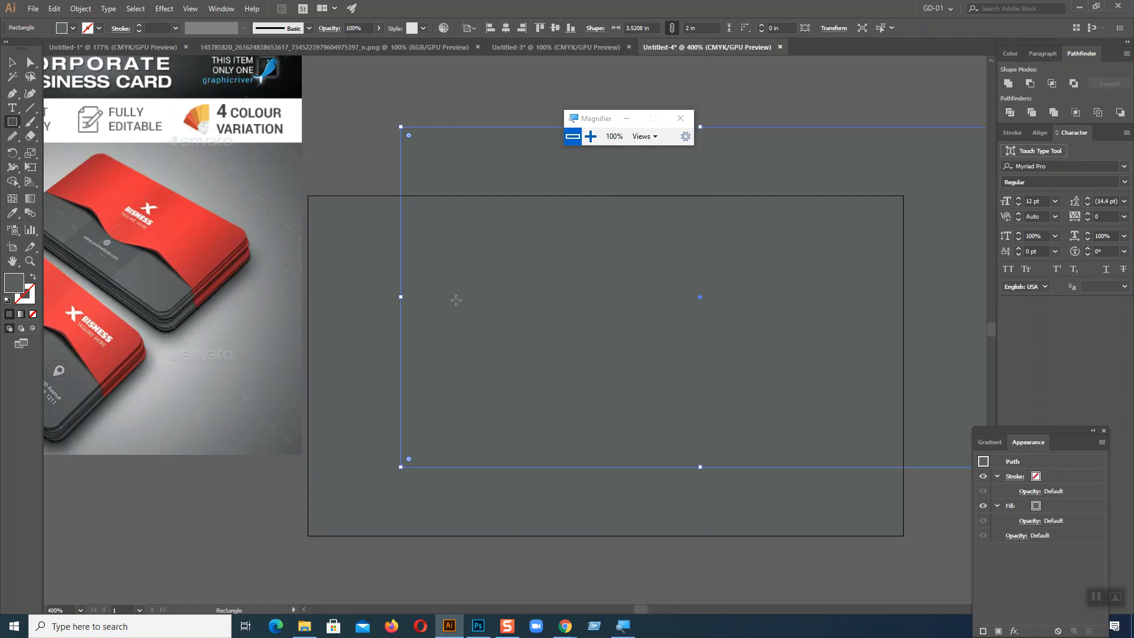
{"action": "left_click_drag", "start_coordinate": [401, 299], "coordinate": [886, 297]}
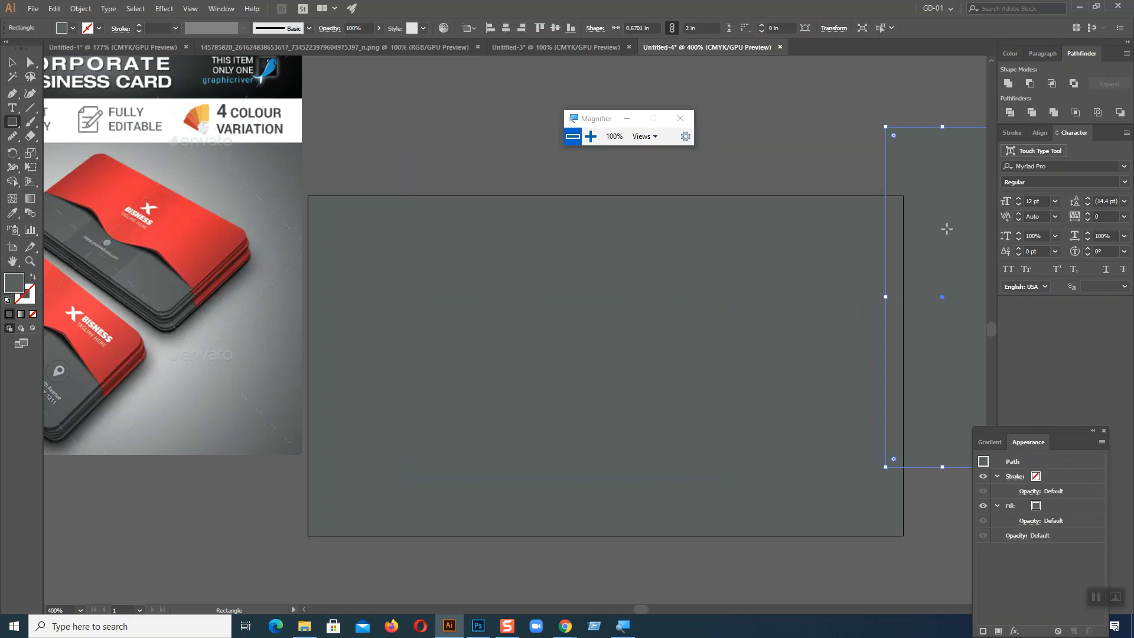
{"action": "left_click_drag", "start_coordinate": [805, 290], "coordinate": [354, 307]}
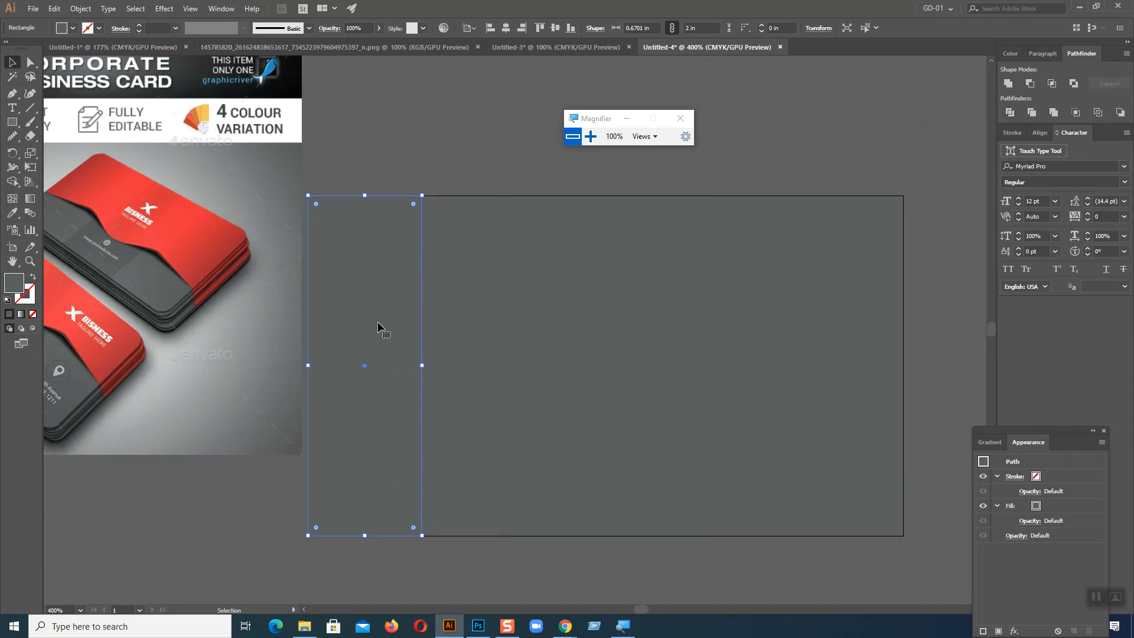
{"action": "key", "text": "Delete"}
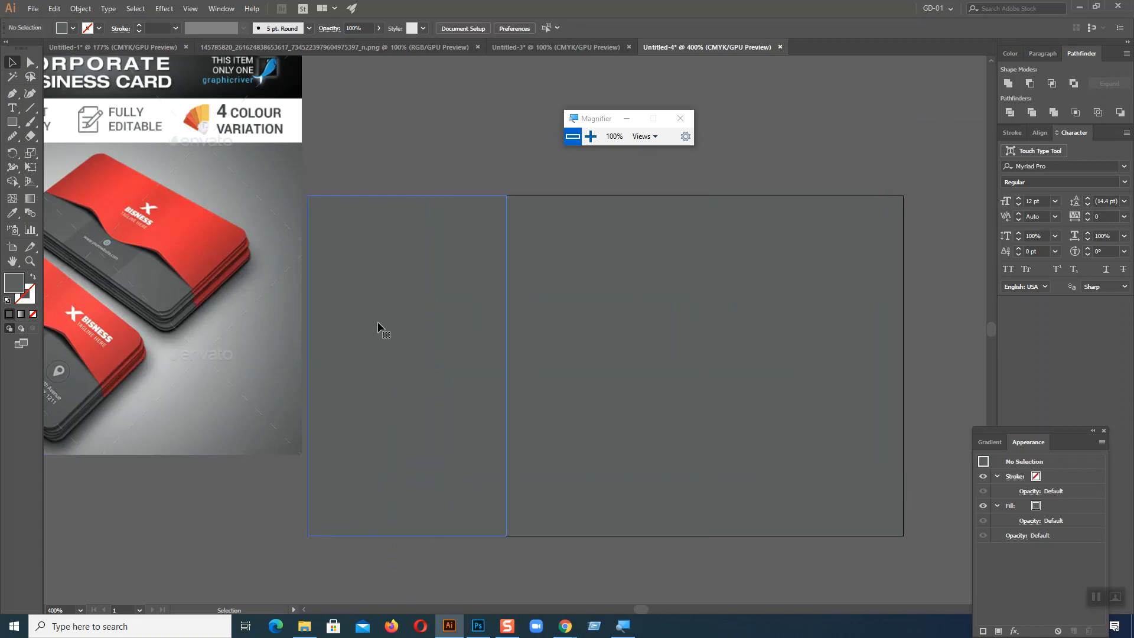
Step: Try moving the middle and right grid columns down as separate pieces
{"action": "left_click", "coordinate": [427, 326]}
{"action": "left_click", "coordinate": [617, 326]}
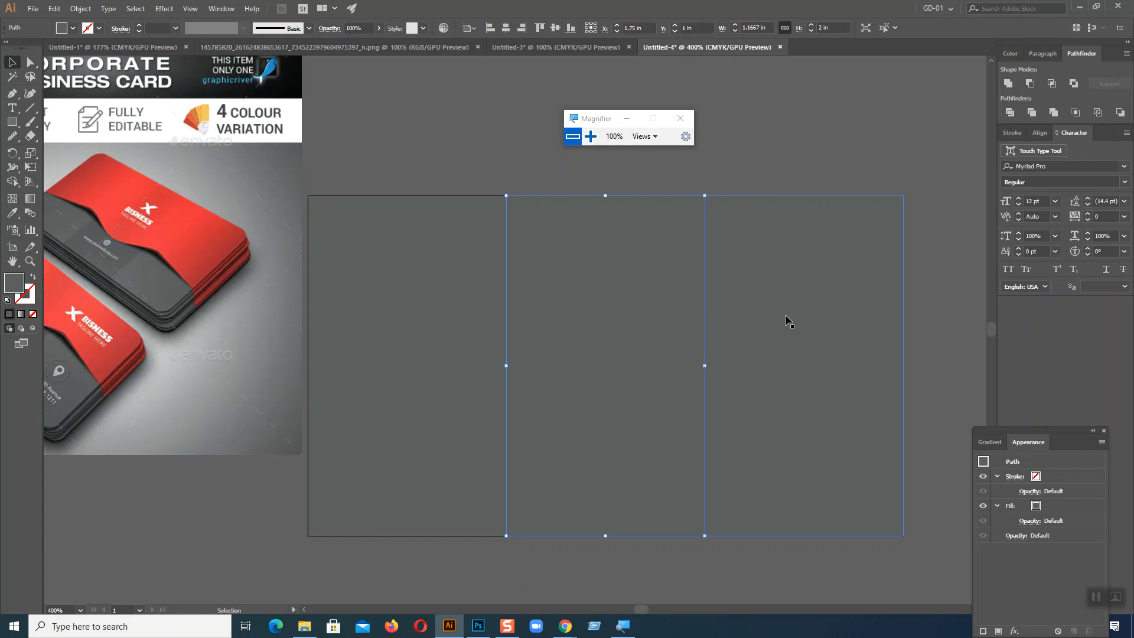
{"action": "left_click_drag", "start_coordinate": [634, 323], "coordinate": [638, 450]}
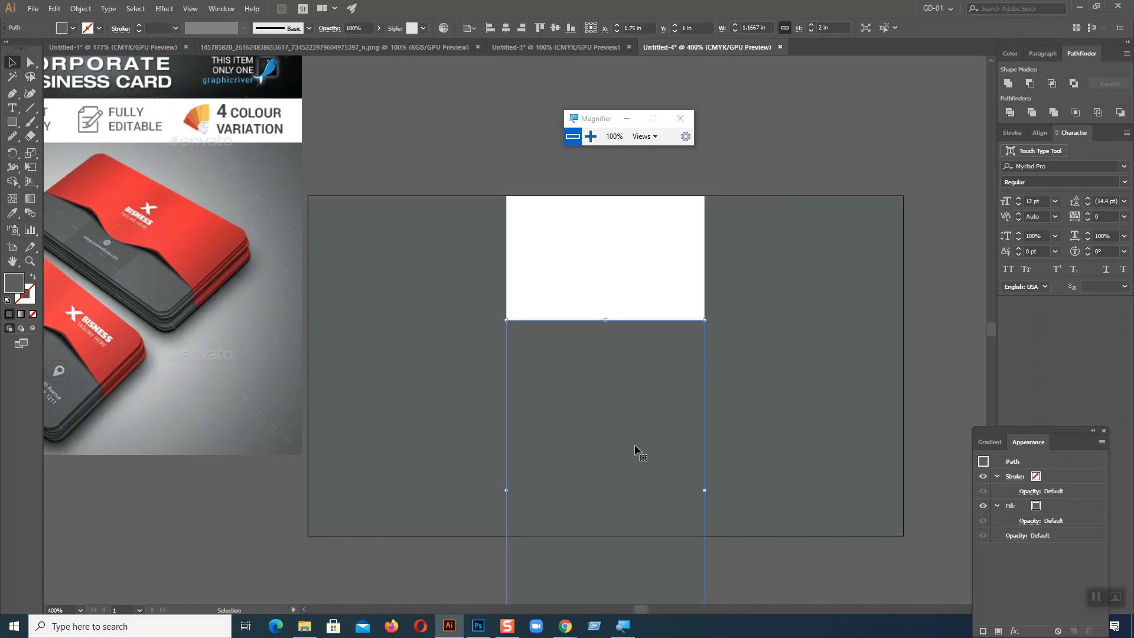
{"action": "left_click_drag", "start_coordinate": [807, 338], "coordinate": [815, 415]}
Step: Undo the column moves, the extra rectangle and the grid split to restore the single grey rectangle
{"action": "key", "text": "a"}
{"action": "key", "text": "ctrl+z"}
{"action": "key", "text": "ctrl+z"}
{"action": "key", "text": "ctrl+z"}
{"action": "key", "text": "ctrl+z"}
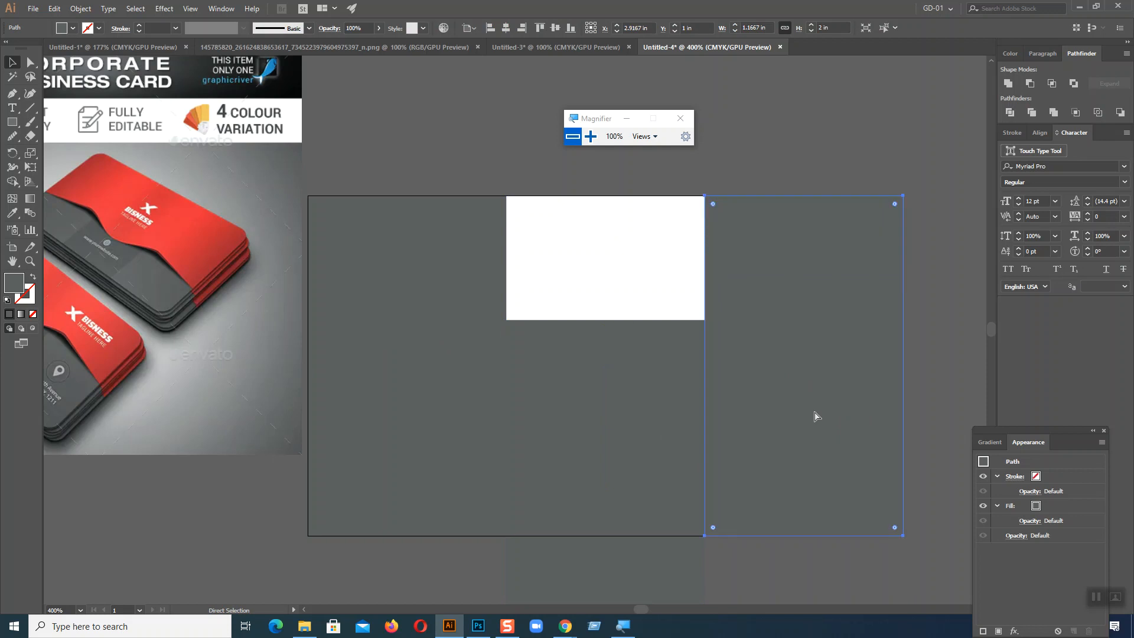
{"action": "key", "text": "ctrl+z"}
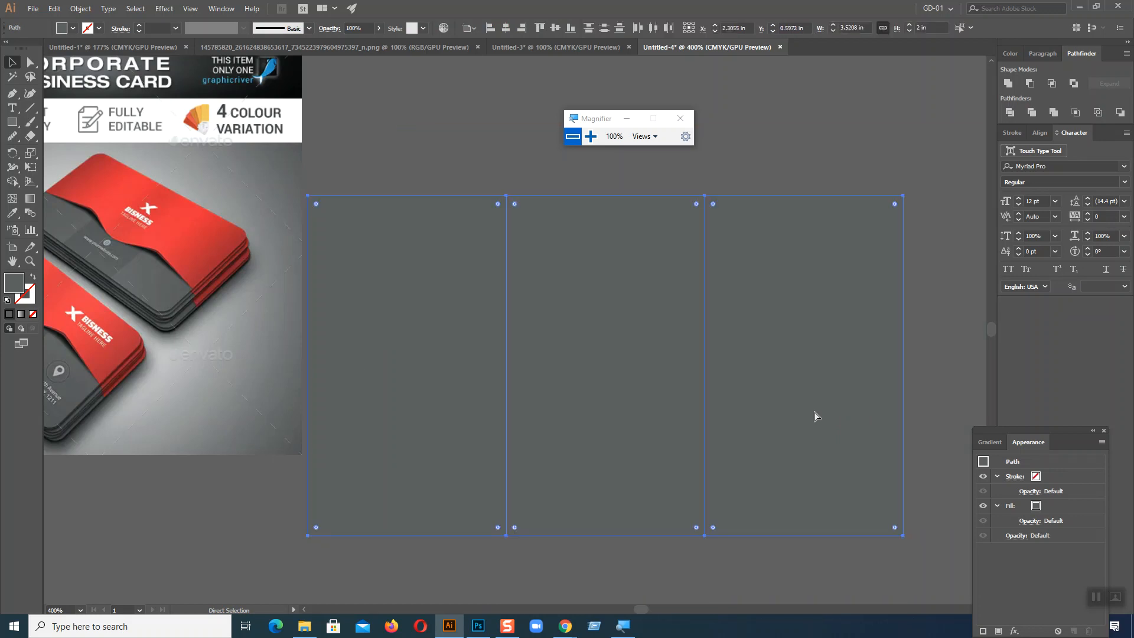
{"action": "key", "text": "ctrl+z"}
{"action": "key", "text": "v"}
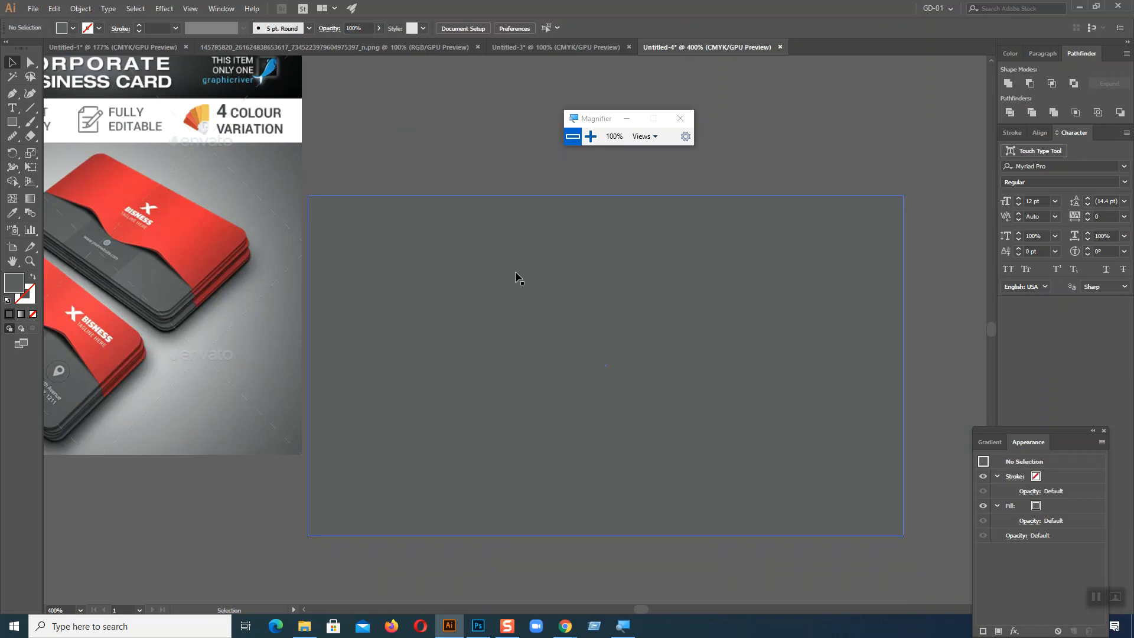
Step: Try splitting the grey rectangle into a grid of 5 rows and 3 columns with the preview enabled
{"action": "left_click", "coordinate": [78, 8]}
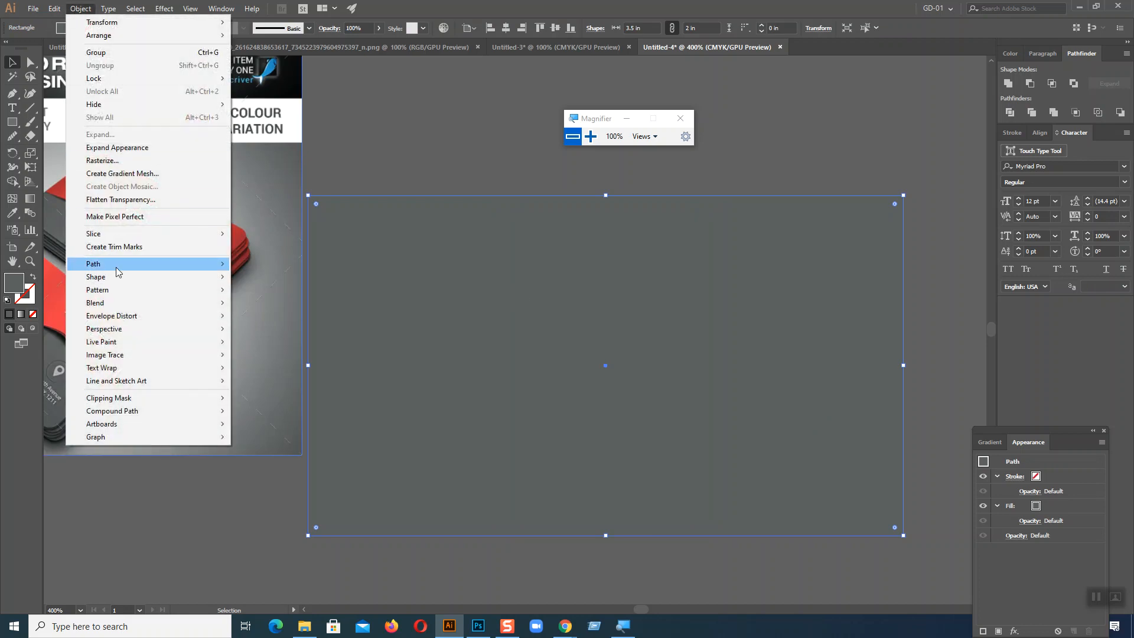
{"action": "mouse_move", "coordinate": [118, 266]}
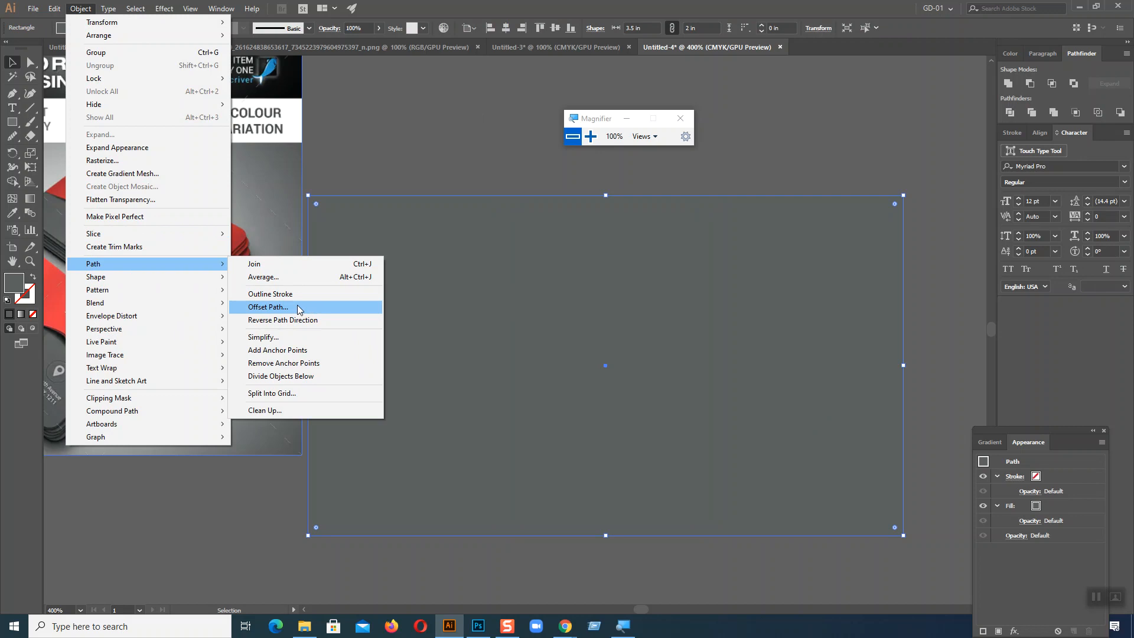
{"action": "left_click", "coordinate": [282, 393]}
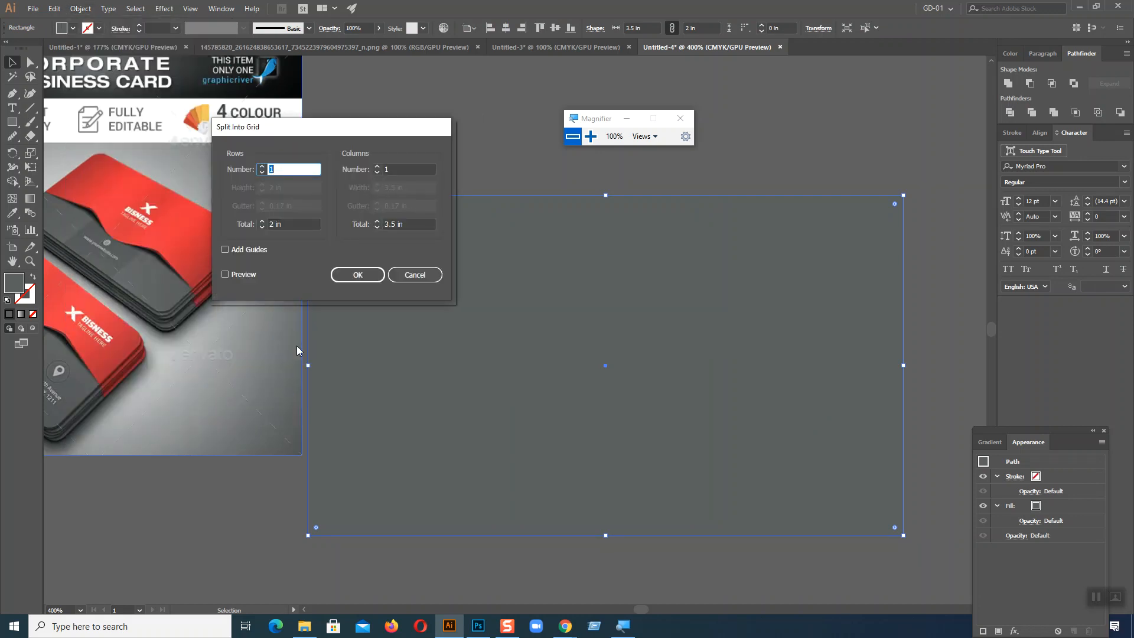
{"action": "left_click", "coordinate": [376, 168]}
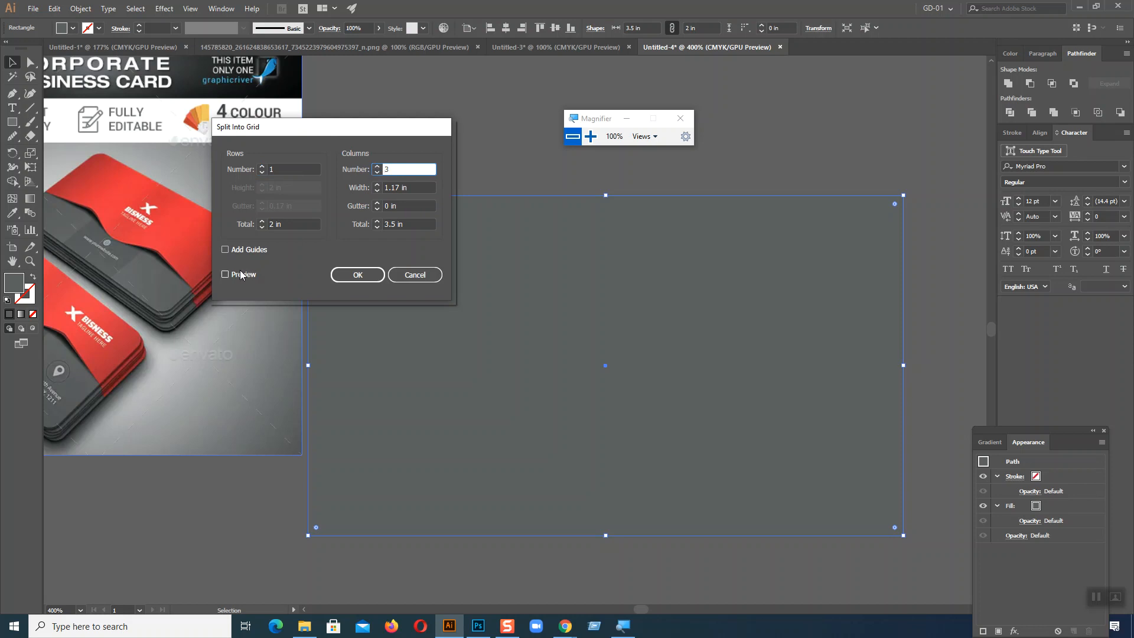
{"action": "left_click", "coordinate": [225, 274]}
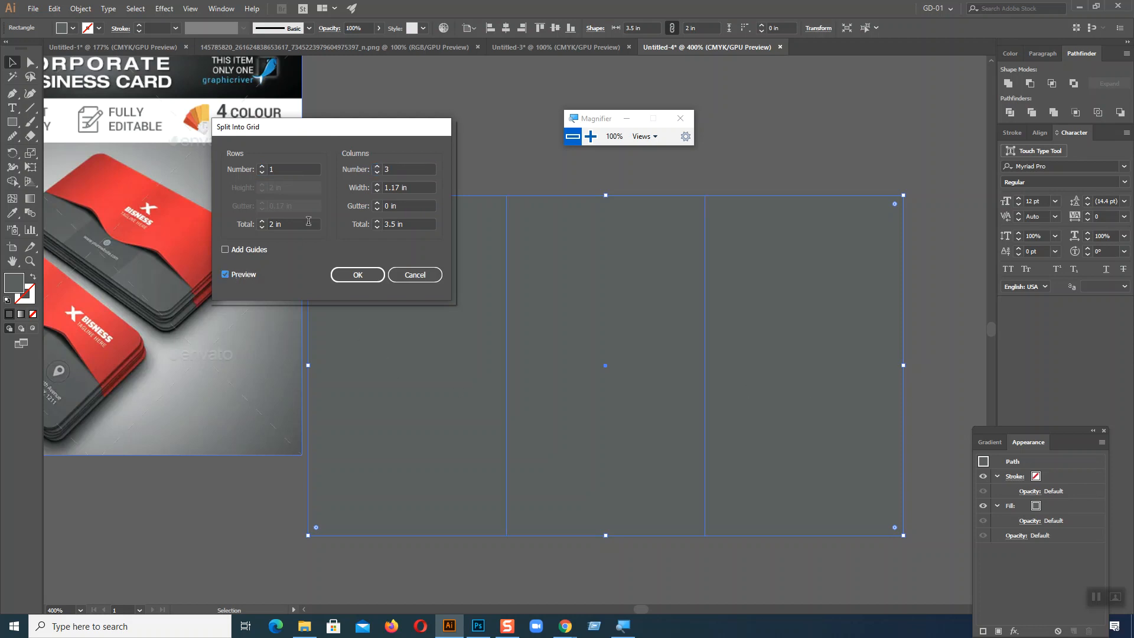
{"action": "left_click", "coordinate": [262, 167]}
{"action": "left_click", "coordinate": [262, 167]}
{"action": "left_click", "coordinate": [262, 167]}
{"action": "left_click", "coordinate": [263, 167]}
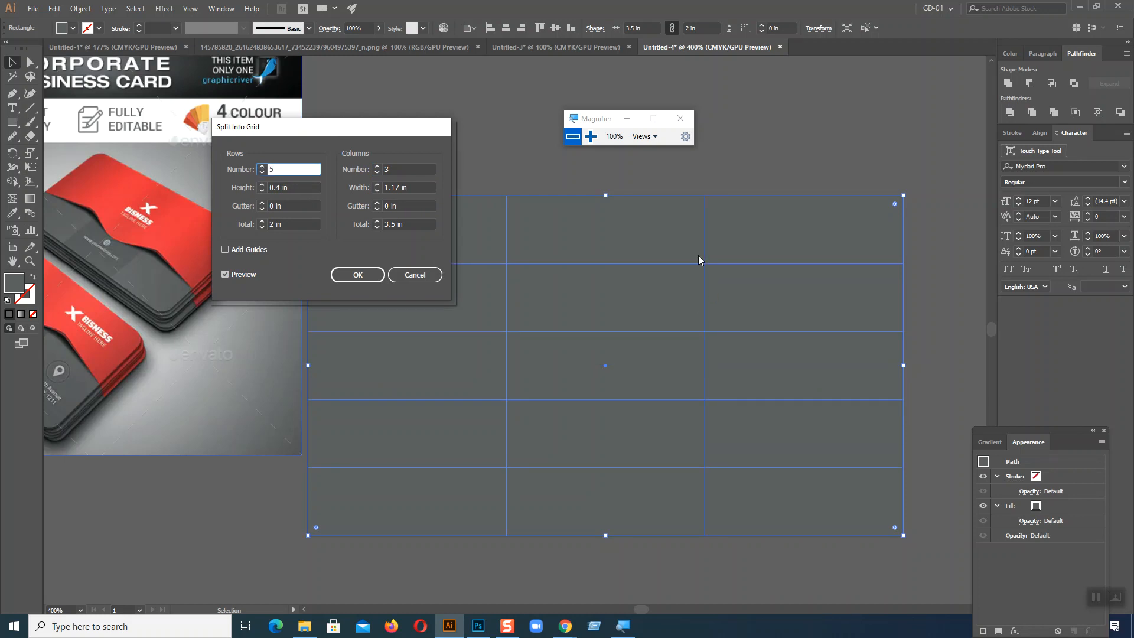
{"action": "left_click", "coordinate": [357, 275]}
Step: Try moving the top-row grid cells above the card and the second row's first cell toward the reference image
{"action": "left_click", "coordinate": [486, 157]}
{"action": "left_click_drag", "start_coordinate": [429, 213], "coordinate": [430, 95]}
{"action": "left_click", "coordinate": [567, 233]}
{"action": "left_click_drag", "start_coordinate": [774, 207], "coordinate": [815, 97]}
{"action": "left_click_drag", "start_coordinate": [645, 236], "coordinate": [569, 152]}
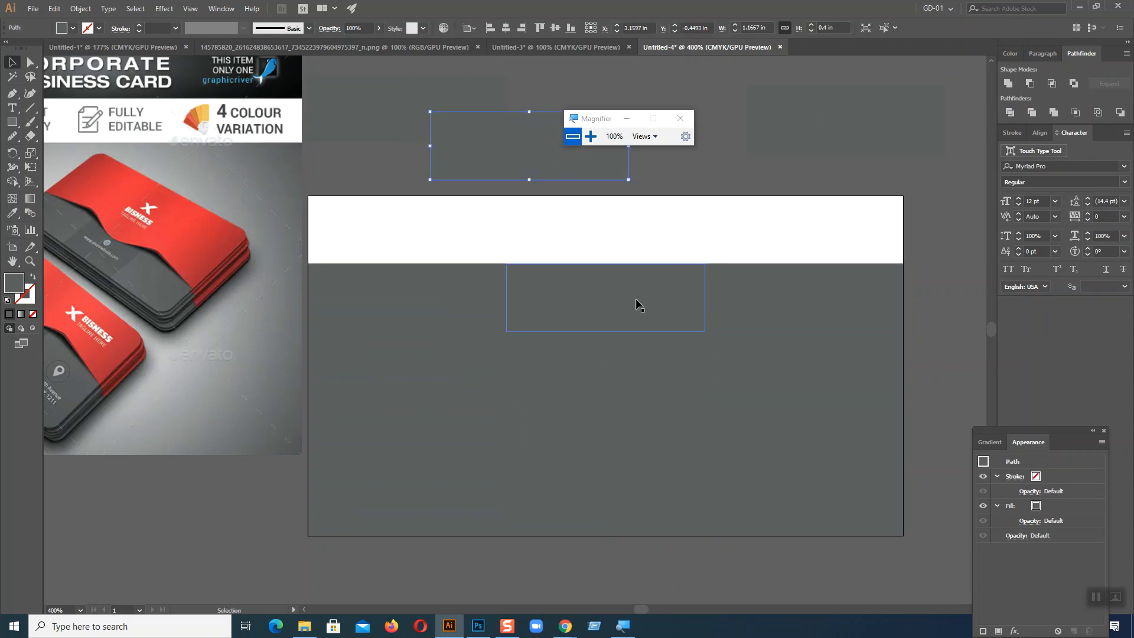
{"action": "left_click_drag", "start_coordinate": [422, 328], "coordinate": [353, 323]}
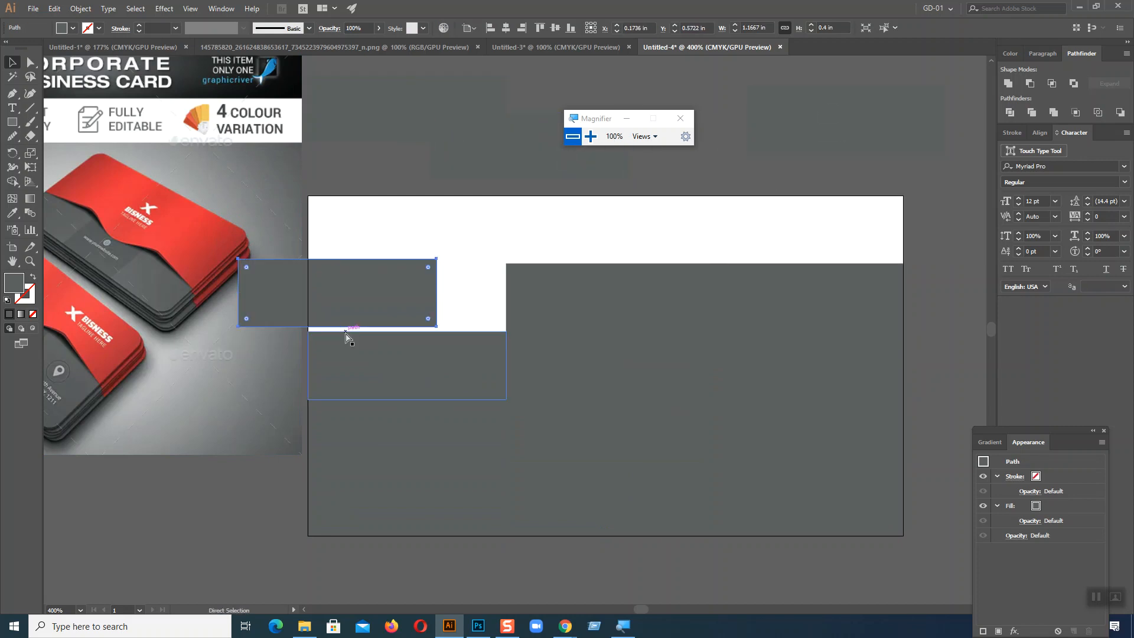
Step: Undo the cell moves and the grid split to restore the single grey rectangle
{"action": "key", "text": "ctrl+z"}
{"action": "key", "text": "ctrl+z"}
{"action": "key", "text": "ctrl+z"}
{"action": "key", "text": "ctrl+z"}
{"action": "key", "text": "ctrl+z"}
{"action": "key", "text": "v"}
Step: Split the grey rectangle into three equal columns with a 0 in gutter and the preview enabled
{"action": "left_click", "coordinate": [399, 149]}
{"action": "left_click", "coordinate": [447, 255]}
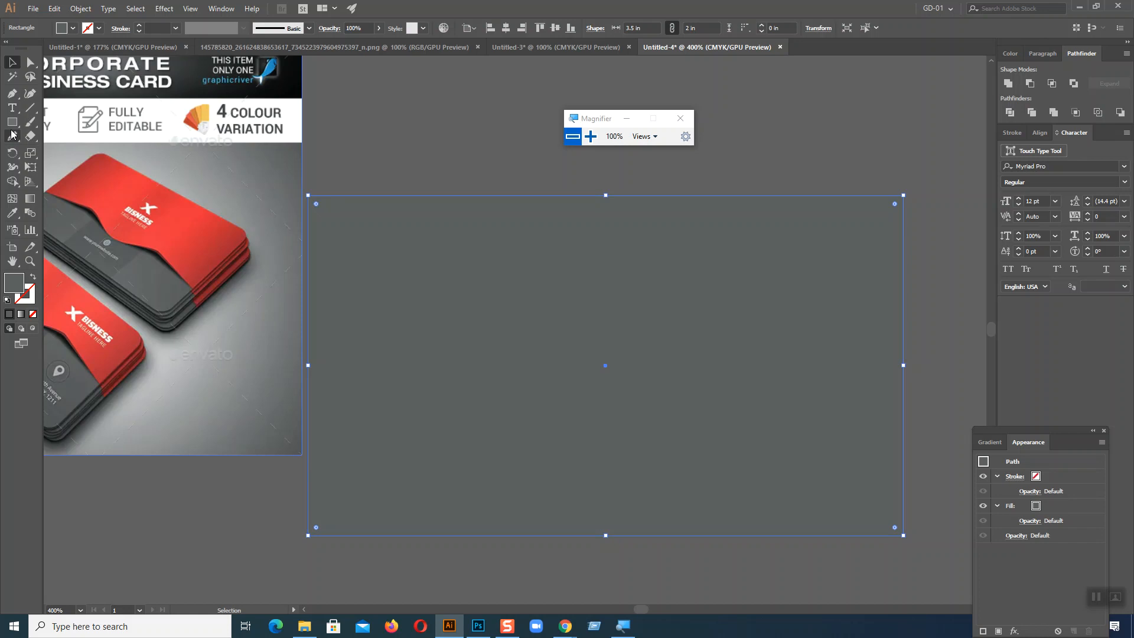
{"action": "left_click", "coordinate": [80, 8]}
{"action": "mouse_move", "coordinate": [127, 267]}
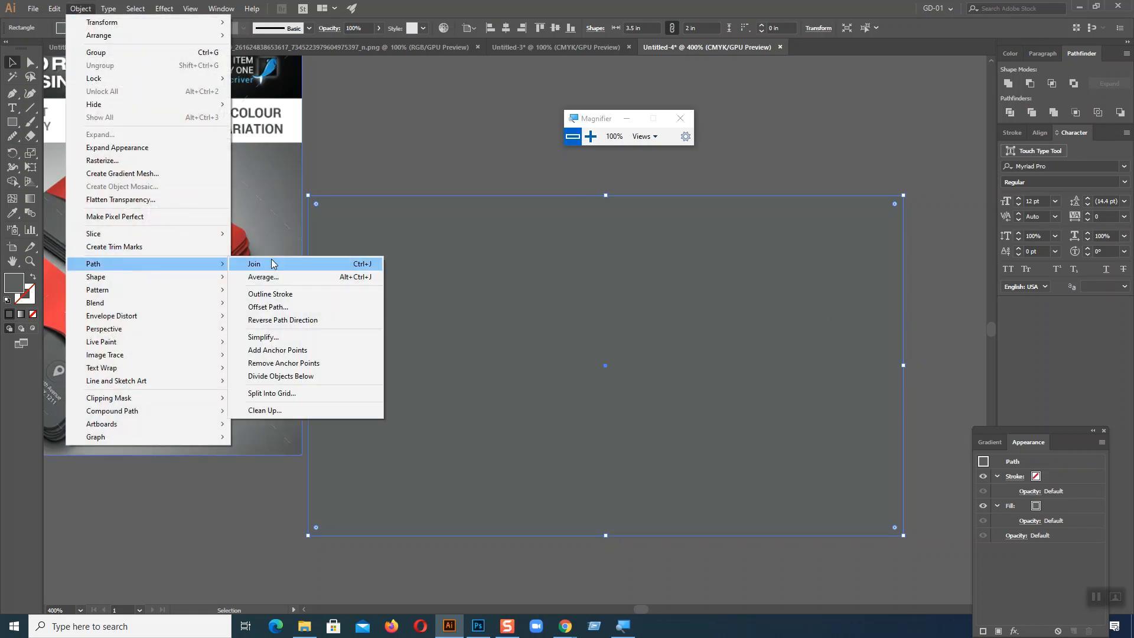
{"action": "left_click", "coordinate": [285, 393]}
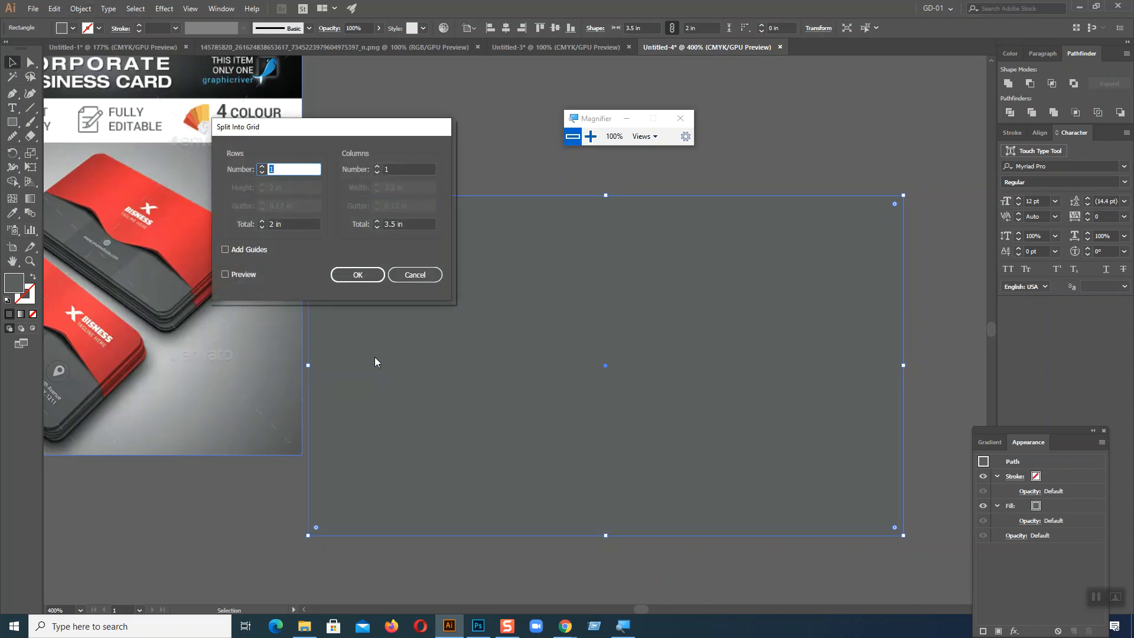
{"action": "left_click", "coordinate": [377, 166]}
{"action": "left_click", "coordinate": [376, 167]}
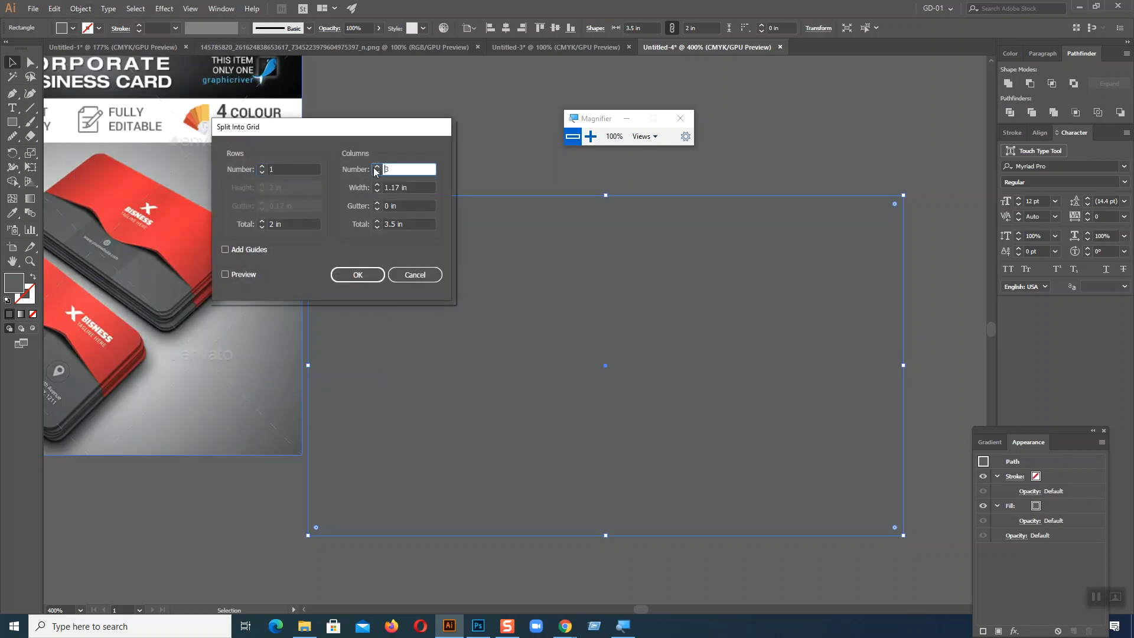
{"action": "left_click", "coordinate": [232, 273]}
{"action": "left_click", "coordinate": [354, 276]}
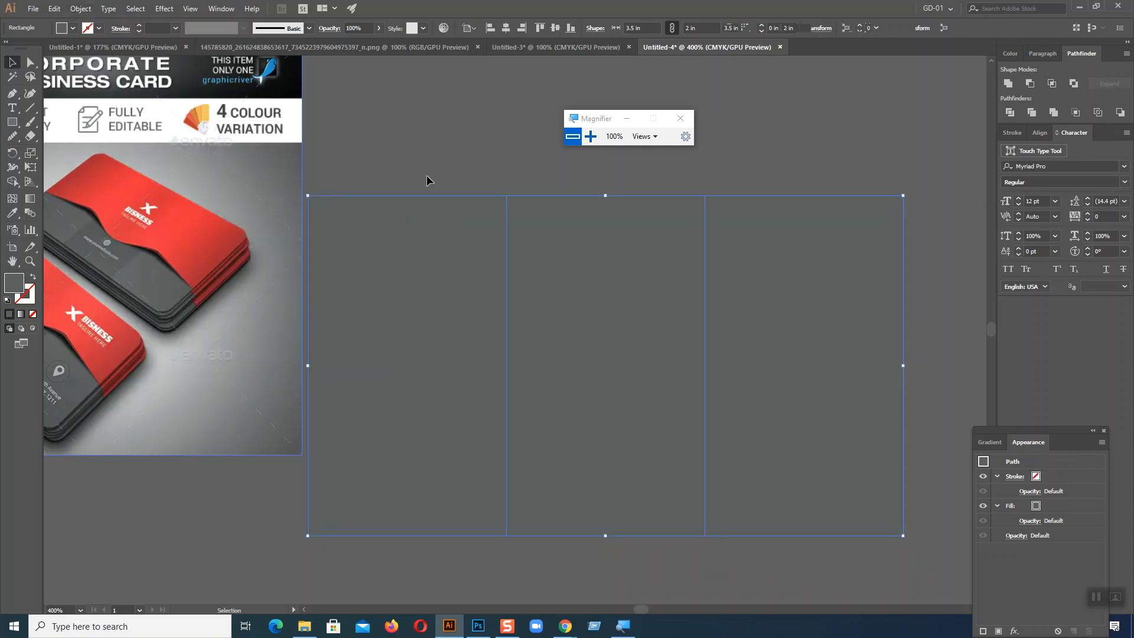
{"action": "left_click", "coordinate": [430, 140]}
Step: Recolour the card's left column with a lighter grey sampled from the reference card using the Eyedropper
{"action": "left_click", "coordinate": [430, 253]}
{"action": "left_click", "coordinate": [569, 272]}
{"action": "left_click", "coordinate": [810, 285]}
{"action": "left_click", "coordinate": [649, 307]}
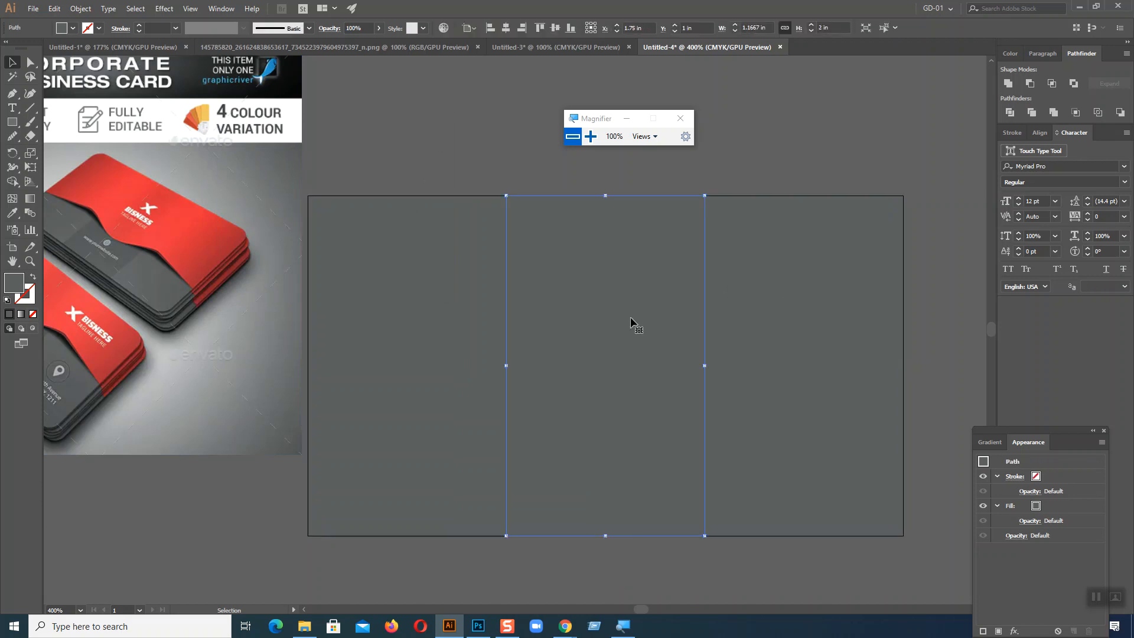
{"action": "left_click", "coordinate": [11, 212]}
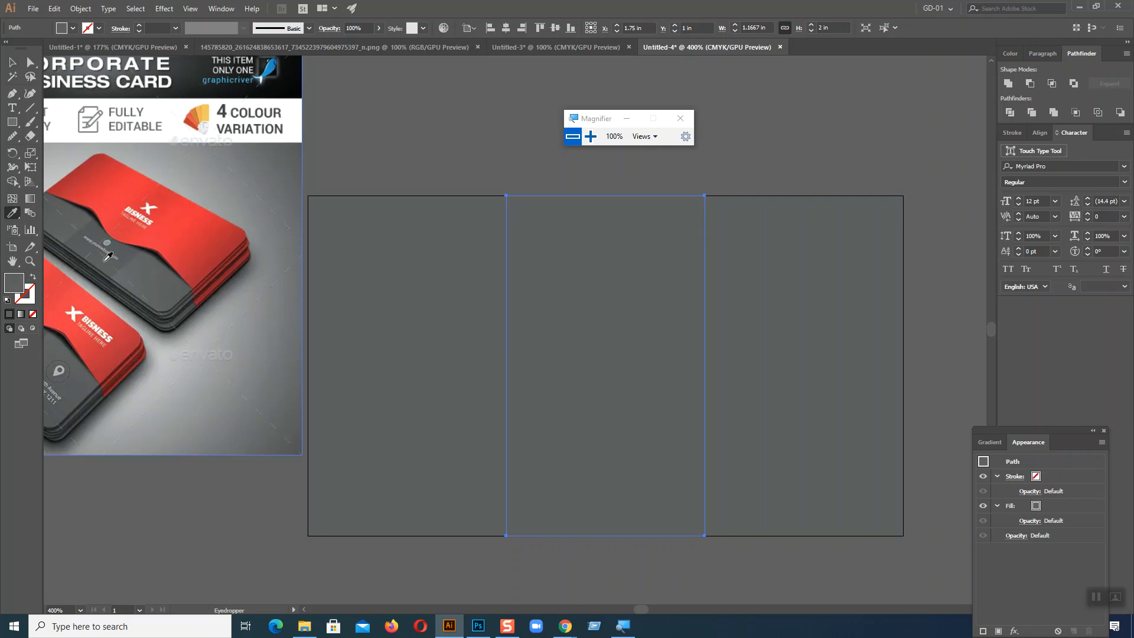
{"action": "left_click", "coordinate": [12, 62]}
{"action": "left_click", "coordinate": [449, 115]}
{"action": "left_click", "coordinate": [437, 263]}
{"action": "left_click", "coordinate": [12, 213]}
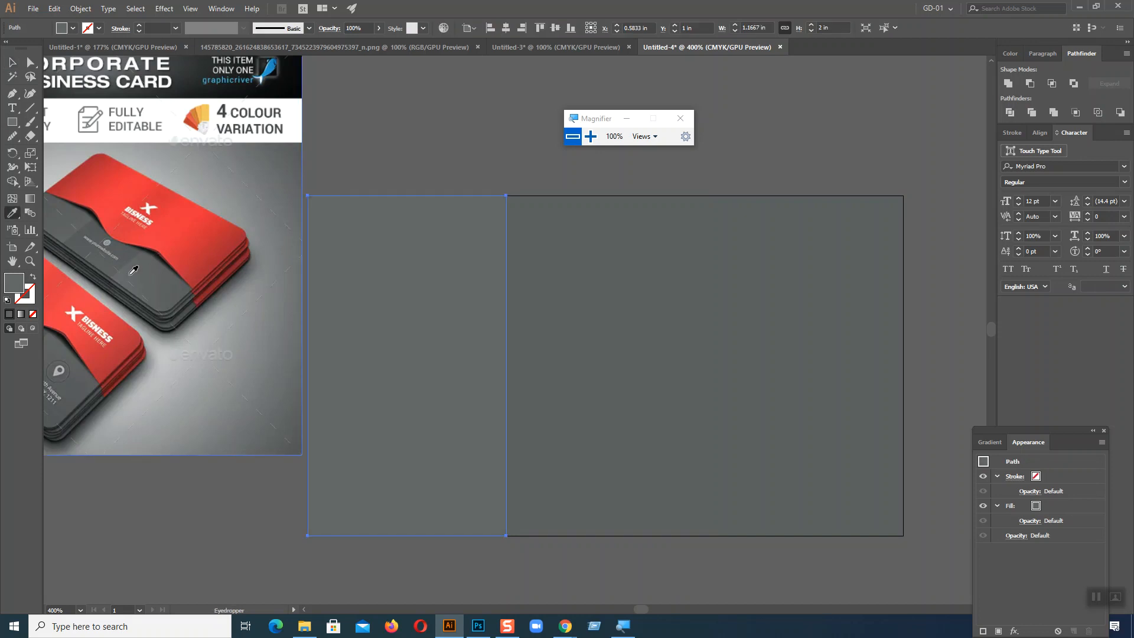
Step: Match the right column's fill to the left column's lighter grey with the Eyedropper
{"action": "left_click", "coordinate": [11, 62]}
{"action": "left_click", "coordinate": [815, 280]}
{"action": "left_click", "coordinate": [11, 212]}
{"action": "left_click", "coordinate": [402, 259]}
{"action": "left_click", "coordinate": [12, 62]}
{"action": "left_click", "coordinate": [522, 93]}
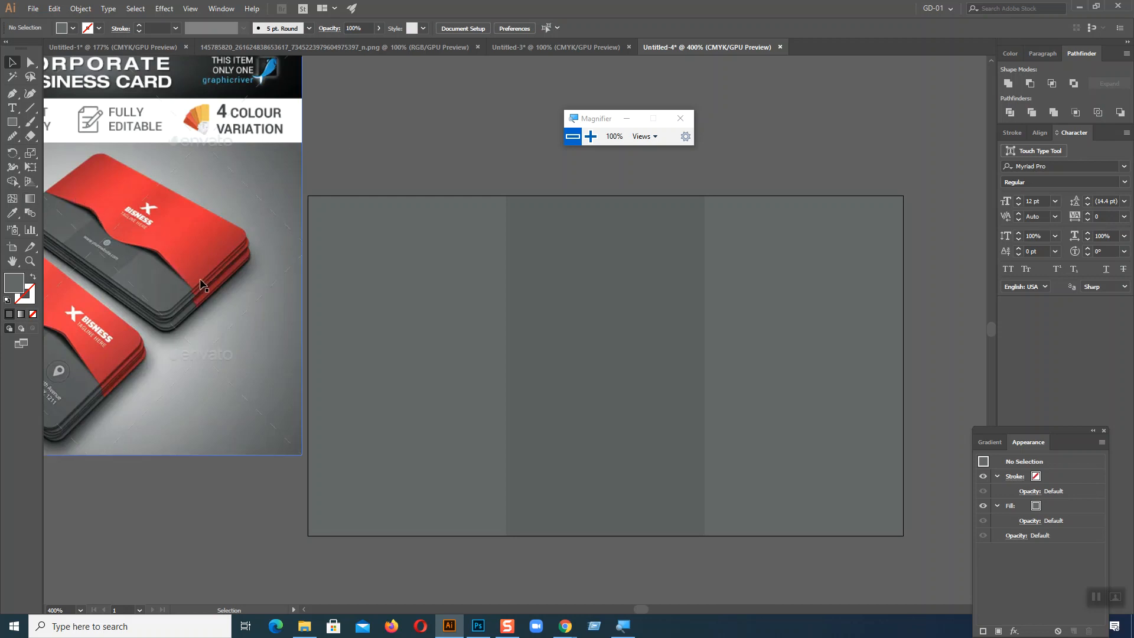
Step: Show the rulers and place two horizontal guides across the card at about 1.14 in and 0.83 in
{"action": "key", "text": "a"}
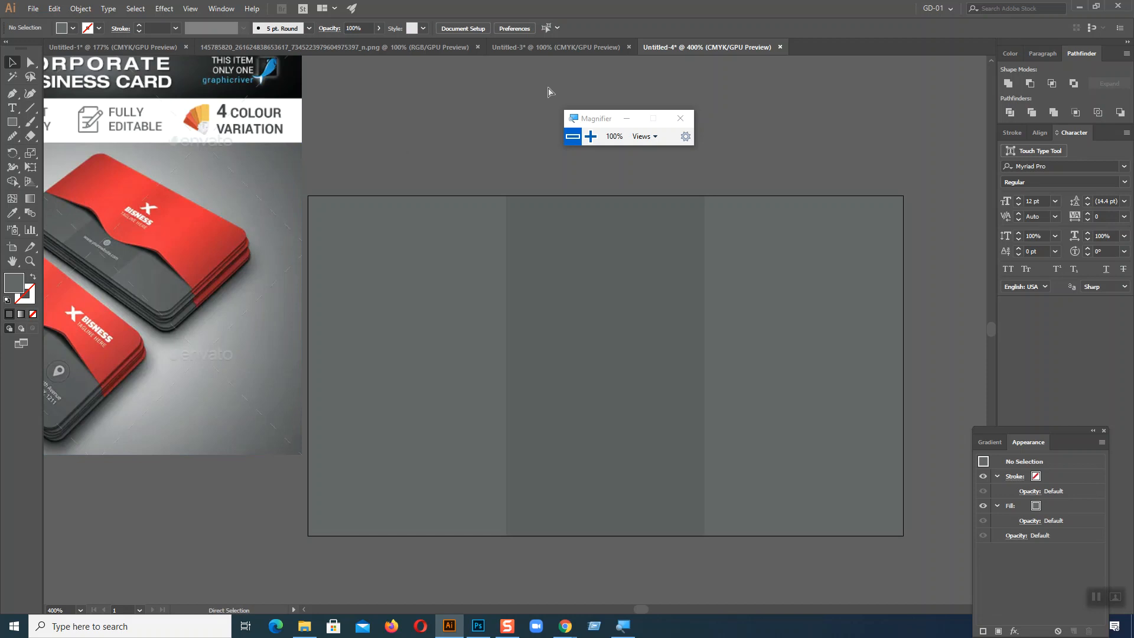
{"action": "key", "text": "ctrl+r"}
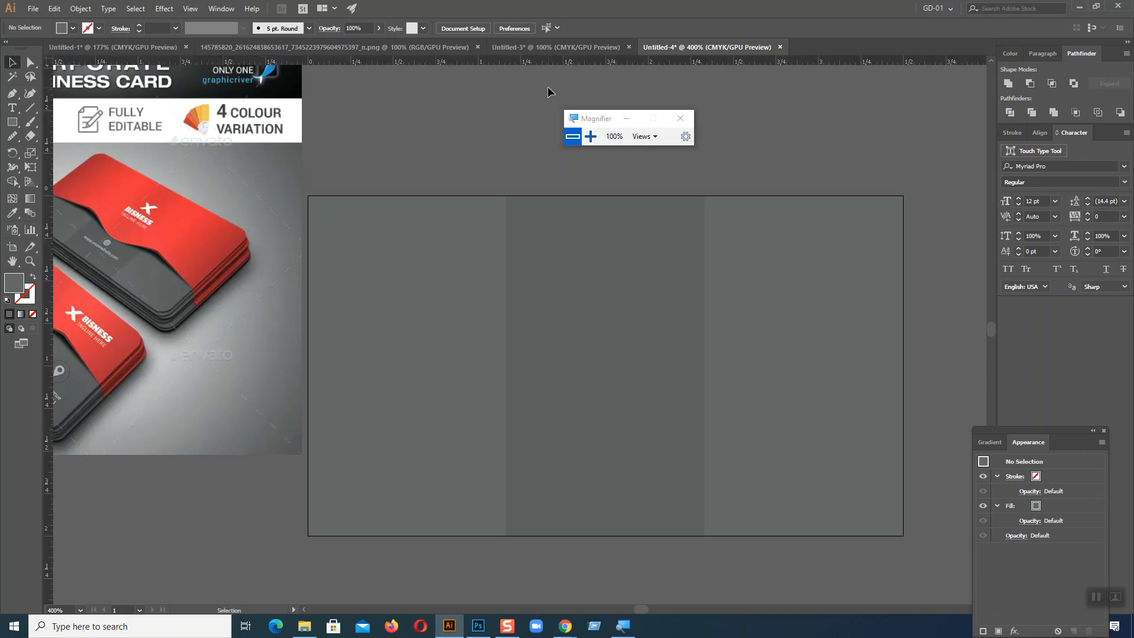
{"action": "left_click_drag", "start_coordinate": [539, 63], "coordinate": [532, 296]}
{"action": "left_click_drag", "start_coordinate": [538, 388], "coordinate": [538, 388]}
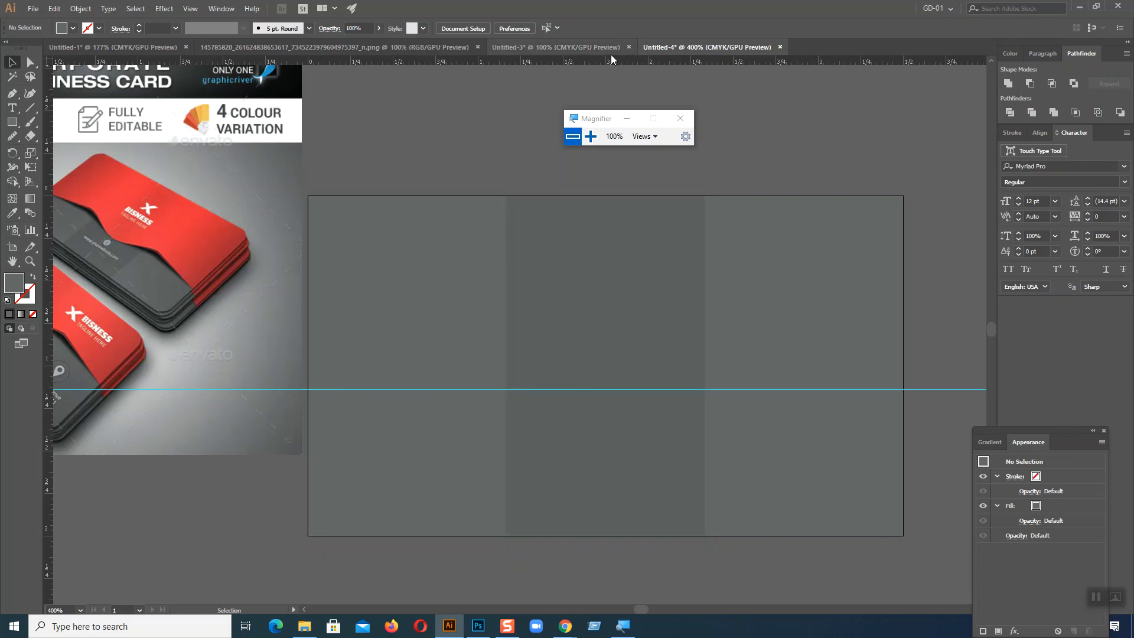
{"action": "left_click_drag", "start_coordinate": [596, 59], "coordinate": [582, 95]}
{"action": "left_click_drag", "start_coordinate": [507, 305], "coordinate": [503, 336]}
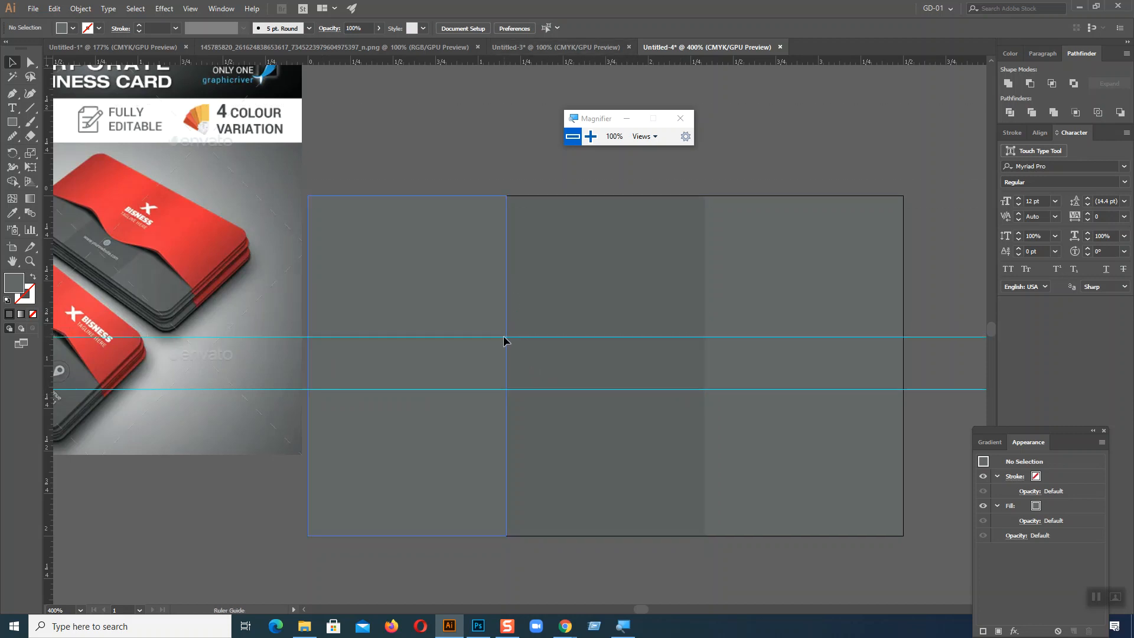
{"action": "right_click", "coordinate": [473, 112]}
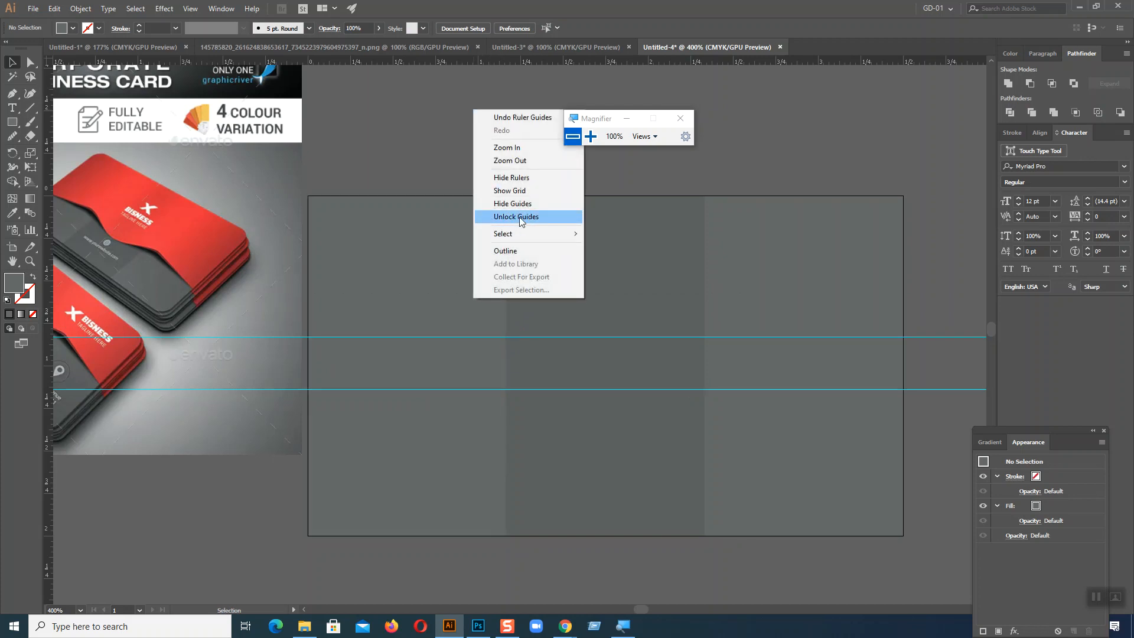
{"action": "left_click", "coordinate": [397, 126]}
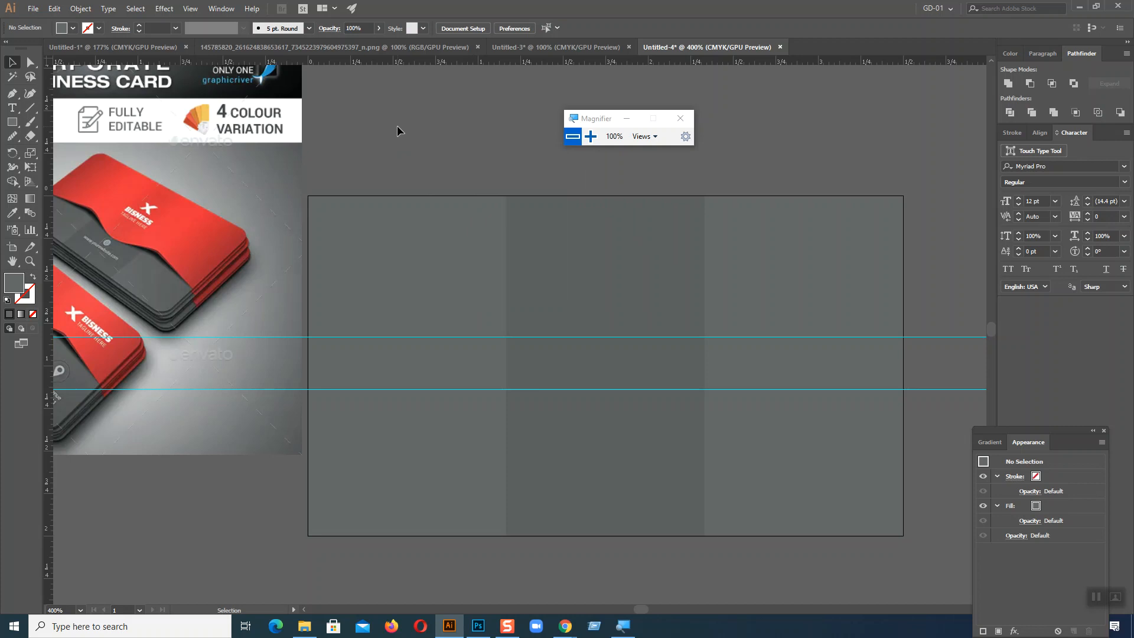
Step: Draw a Pen path from the card's top-left corner to the lower guide, up to about X 1.03 in on the upper guide, and down to X 1.75 in
{"action": "left_click", "coordinate": [12, 94]}
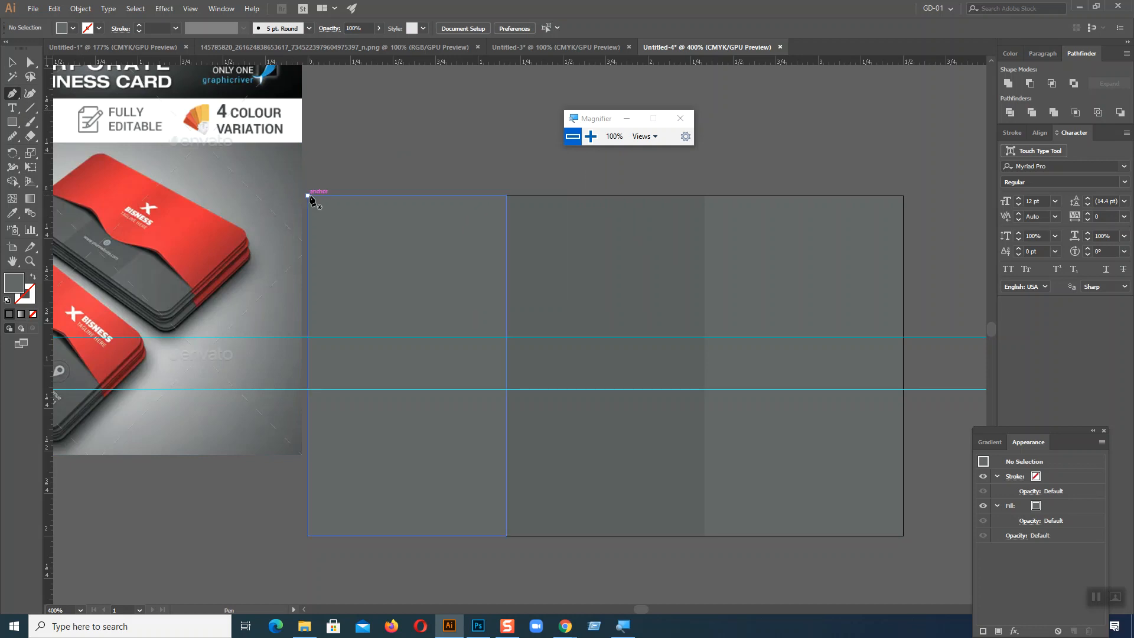
{"action": "left_click", "coordinate": [308, 195]}
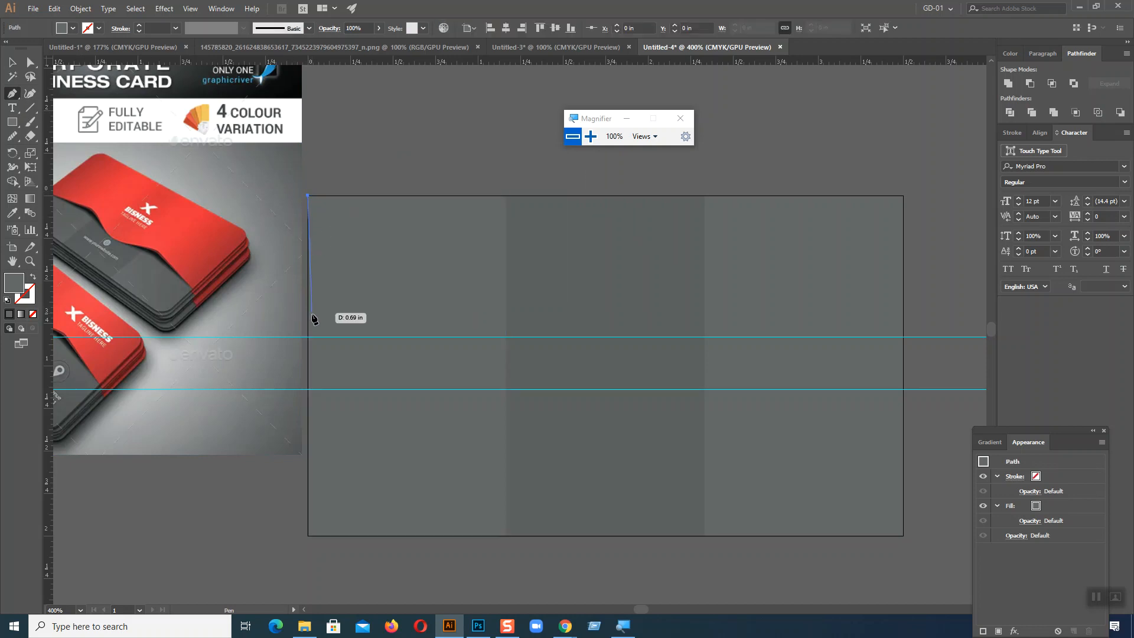
{"action": "left_click", "coordinate": [308, 388]}
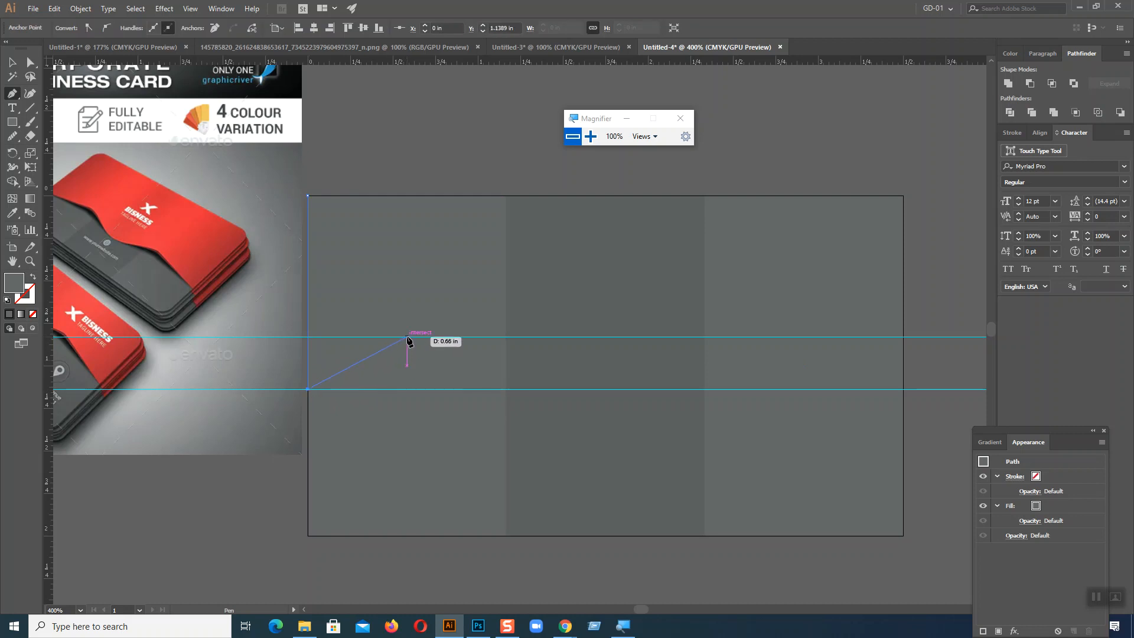
{"action": "left_click", "coordinate": [407, 337]}
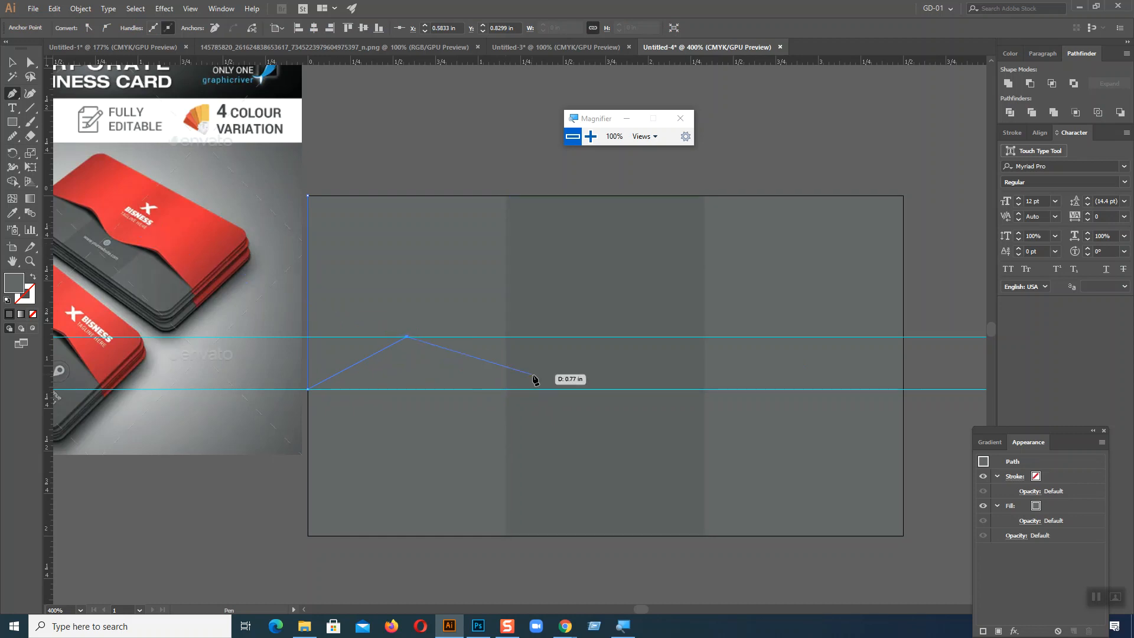
{"action": "key", "text": "ctrl"}
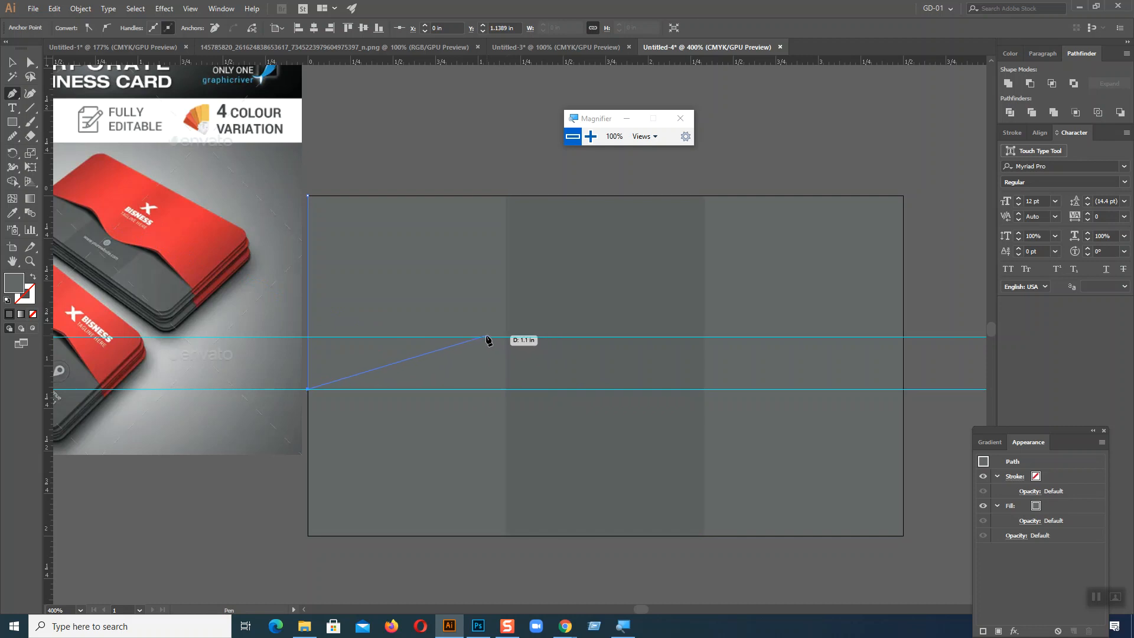
{"action": "left_click", "coordinate": [483, 338]}
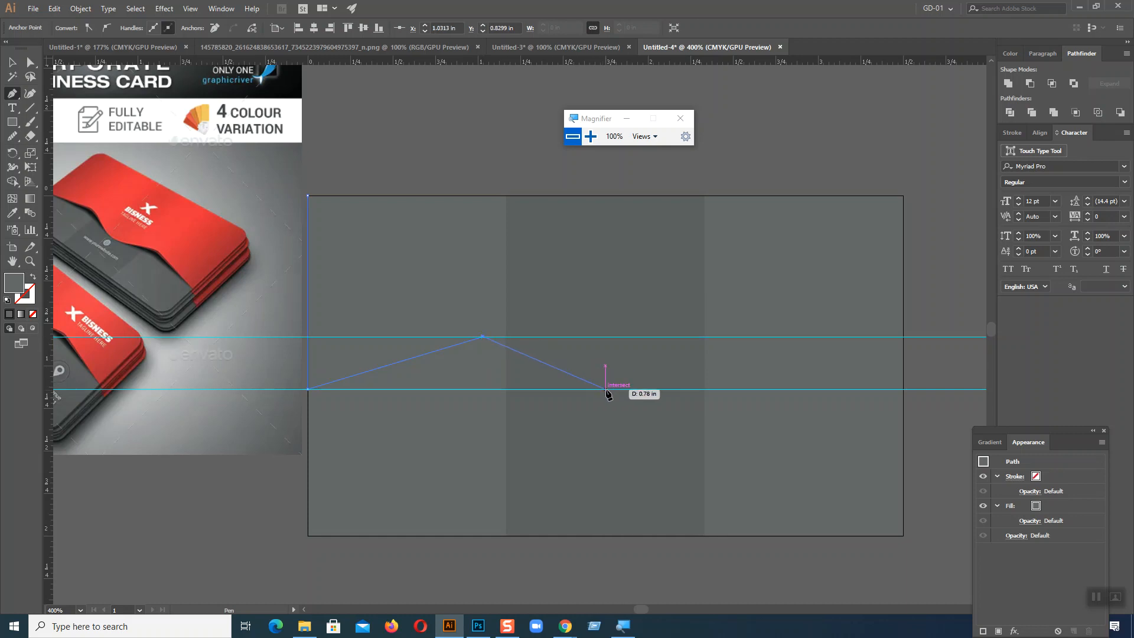
{"action": "left_click", "coordinate": [606, 389]}
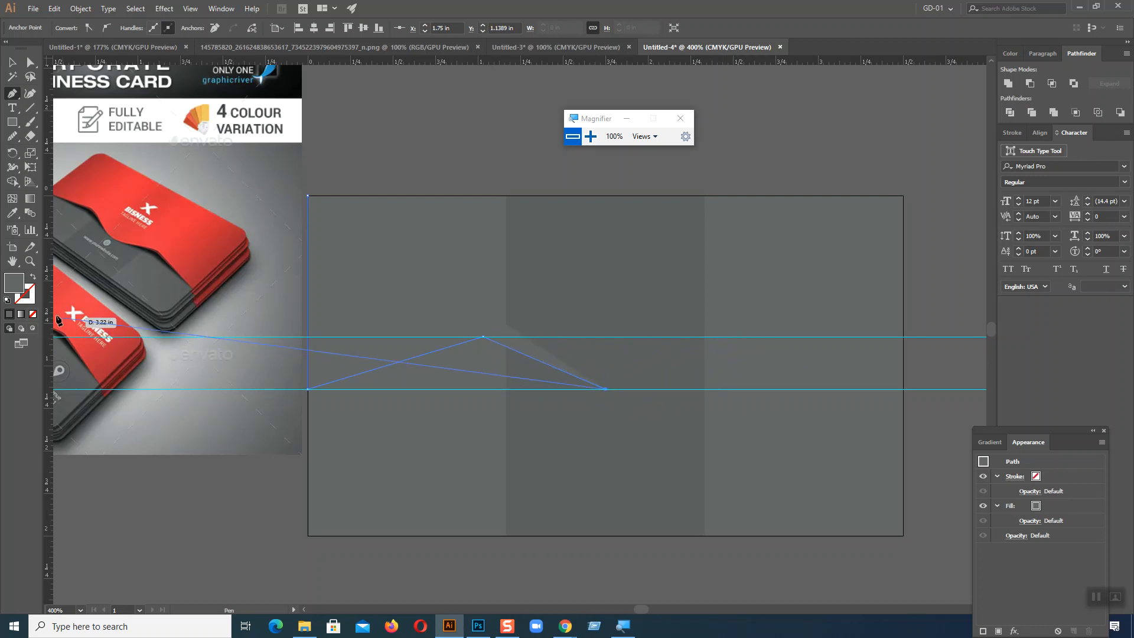
Step: Swap the path's fill and stroke, and close it through a second upper-guide peak, the card's right edge and both top corners
{"action": "left_click", "coordinate": [32, 276]}
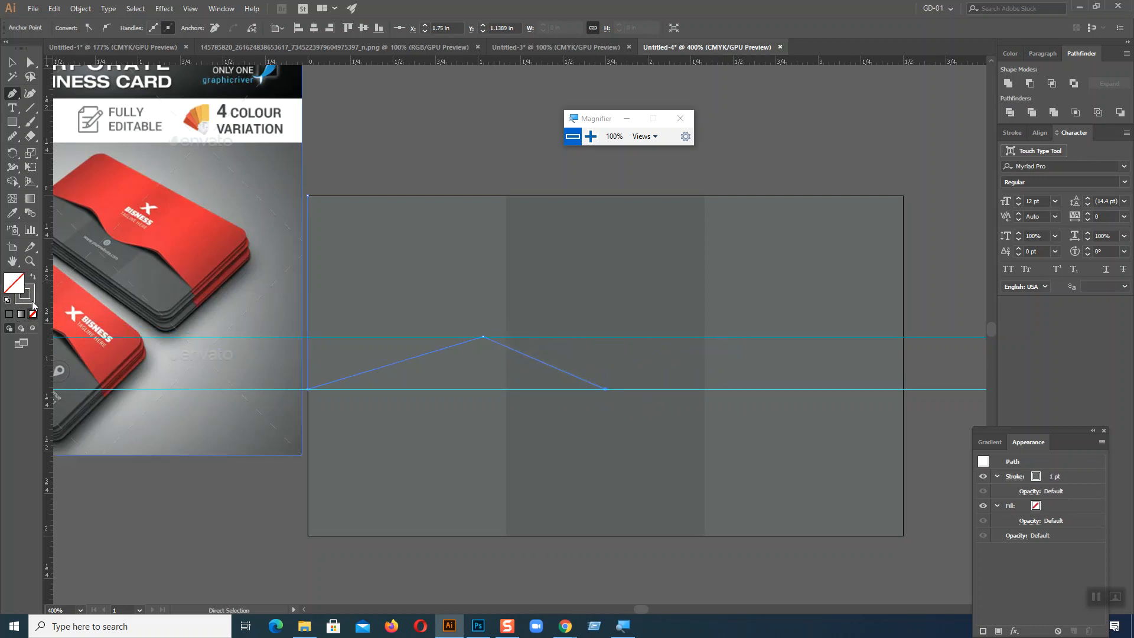
{"action": "left_click", "coordinate": [32, 301]}
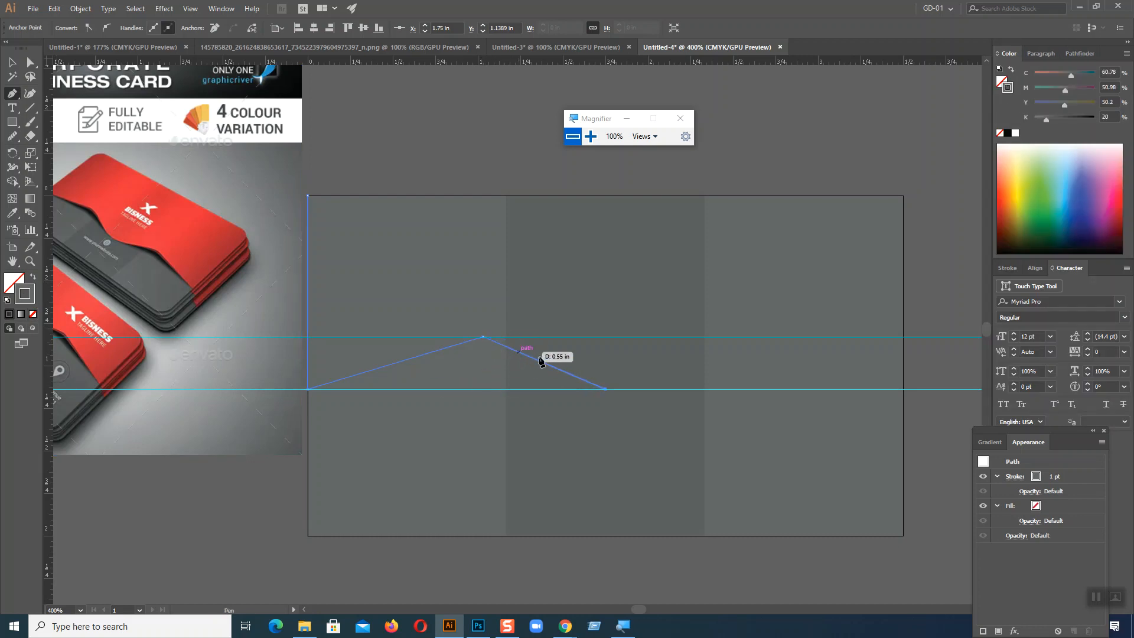
{"action": "left_click", "coordinate": [727, 338]}
{"action": "left_click", "coordinate": [903, 390]}
{"action": "left_click", "coordinate": [904, 196]}
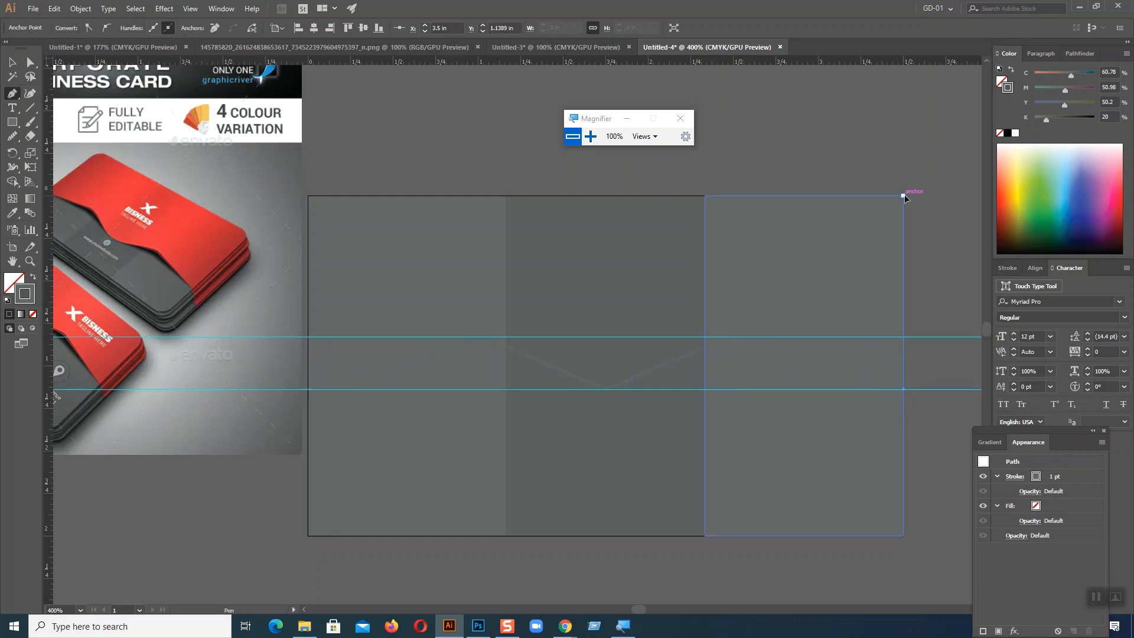
{"action": "left_click", "coordinate": [308, 196]}
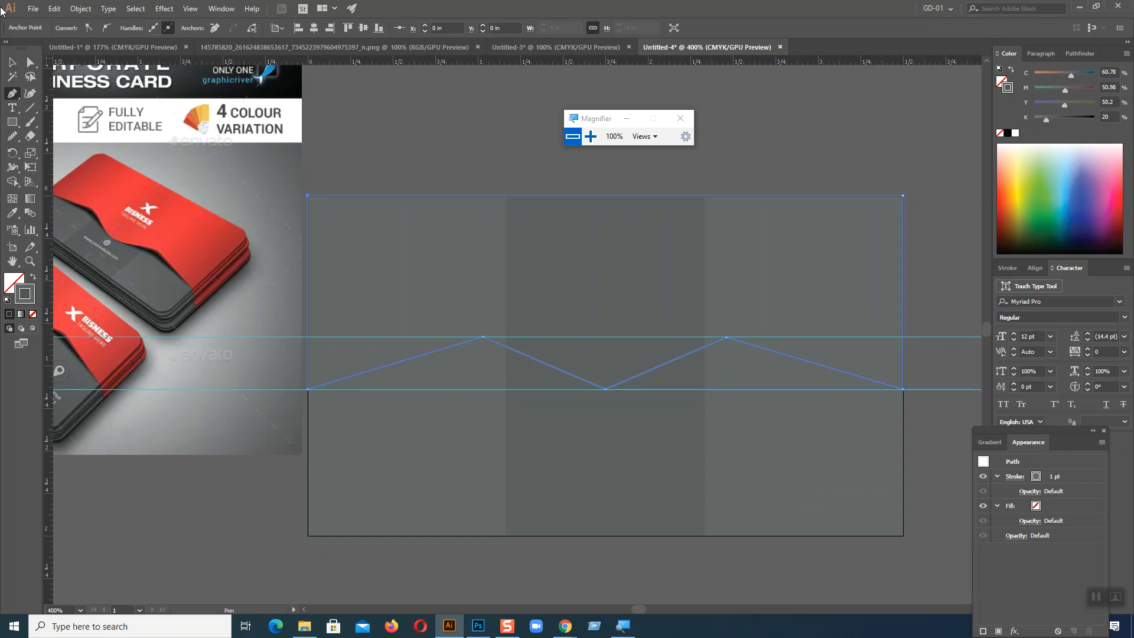
{"action": "key", "text": "ctrl+plus"}
{"action": "key", "text": "ctrl+plus"}
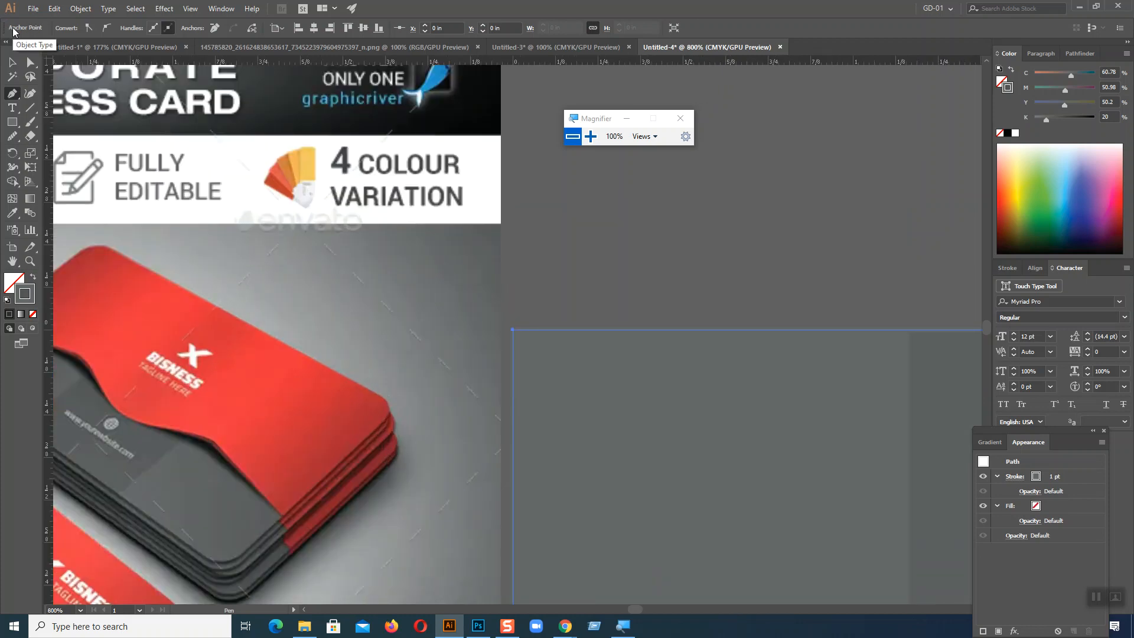
Step: Check the closed wavy path in outline view and examine the three background columns by selecting them
{"action": "left_click_drag", "start_coordinate": [526, 253], "coordinate": [264, 131]}
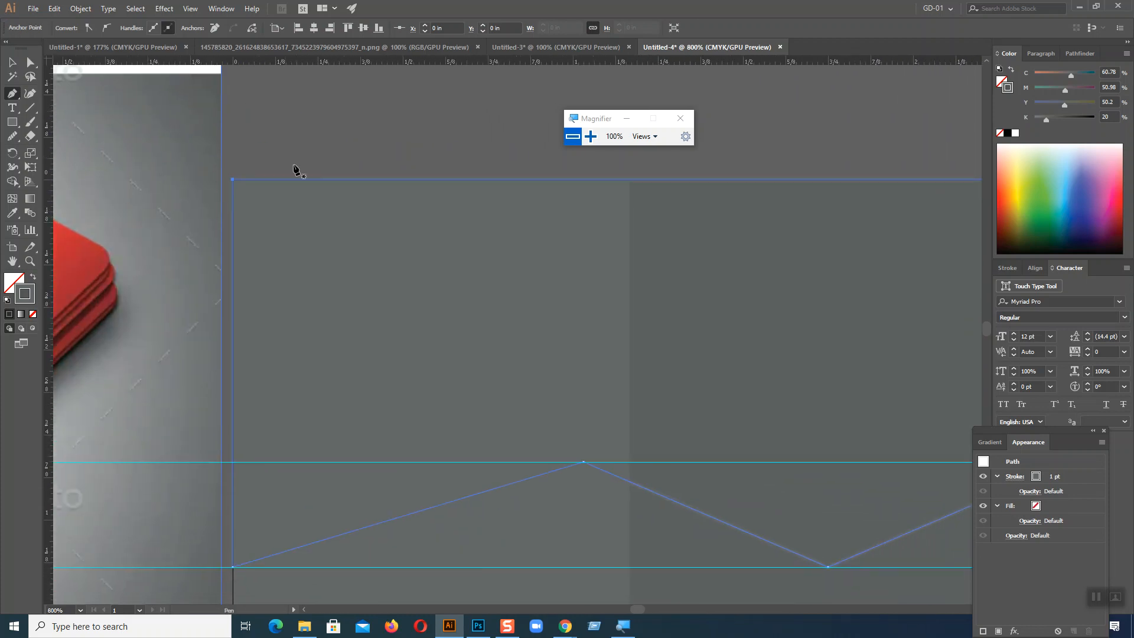
{"action": "left_click", "coordinate": [11, 63]}
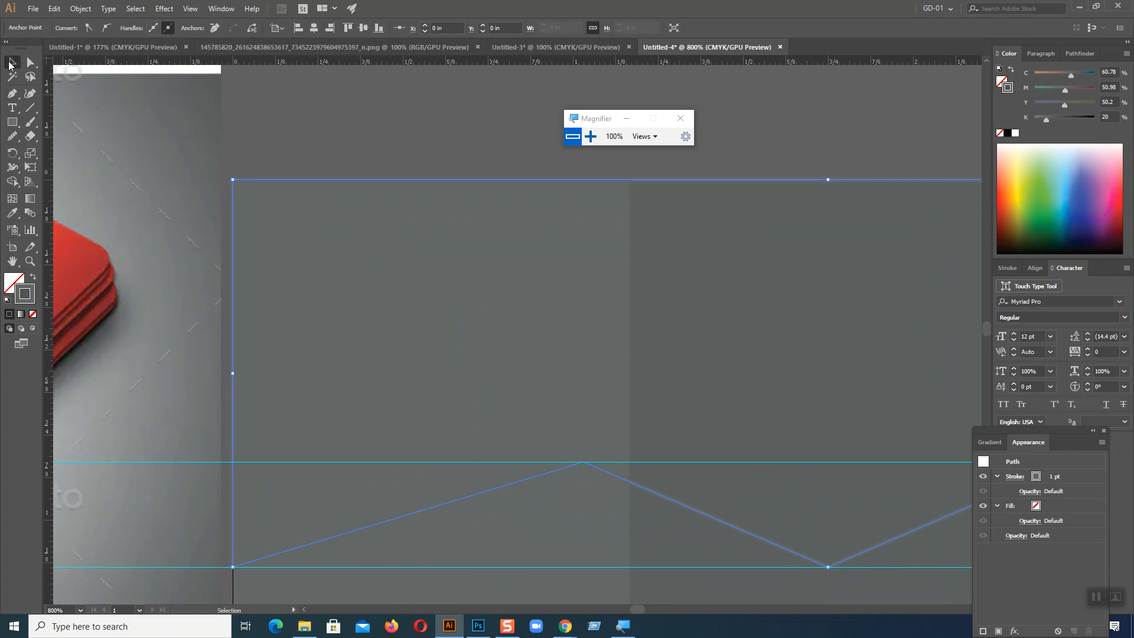
{"action": "key", "text": "ctrl+y"}
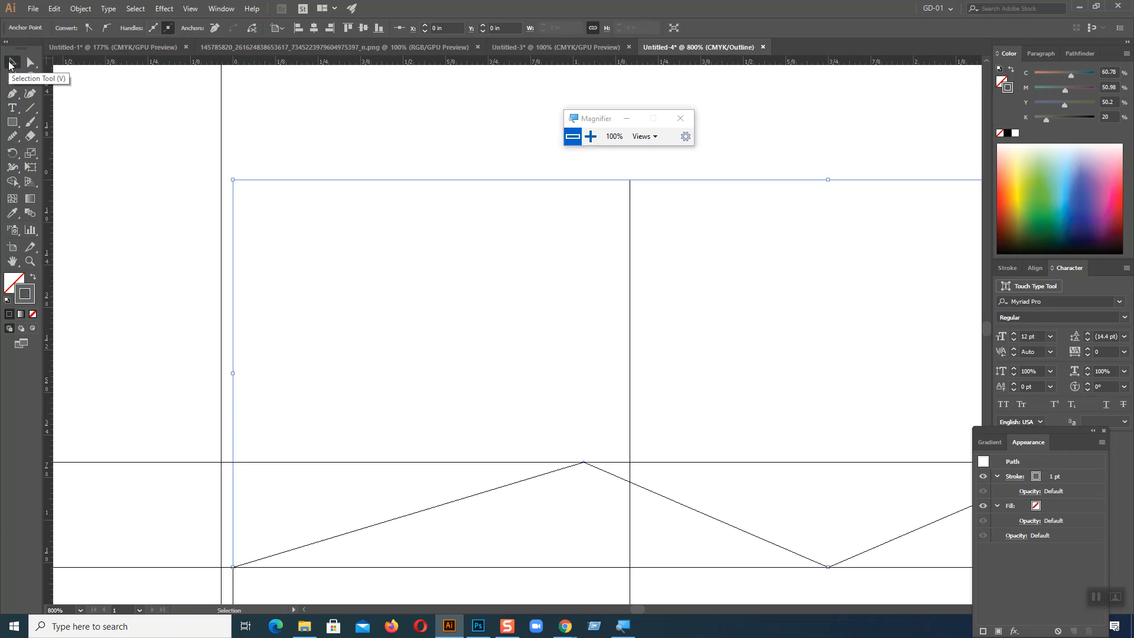
{"action": "key", "text": "ctrl+y"}
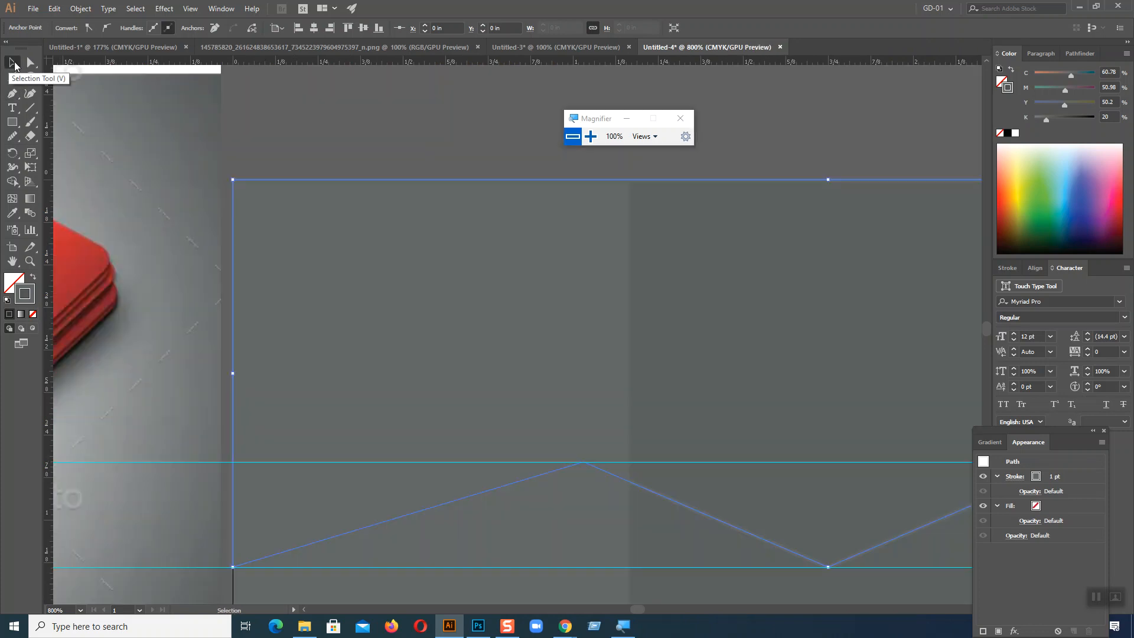
{"action": "left_click", "coordinate": [346, 275]}
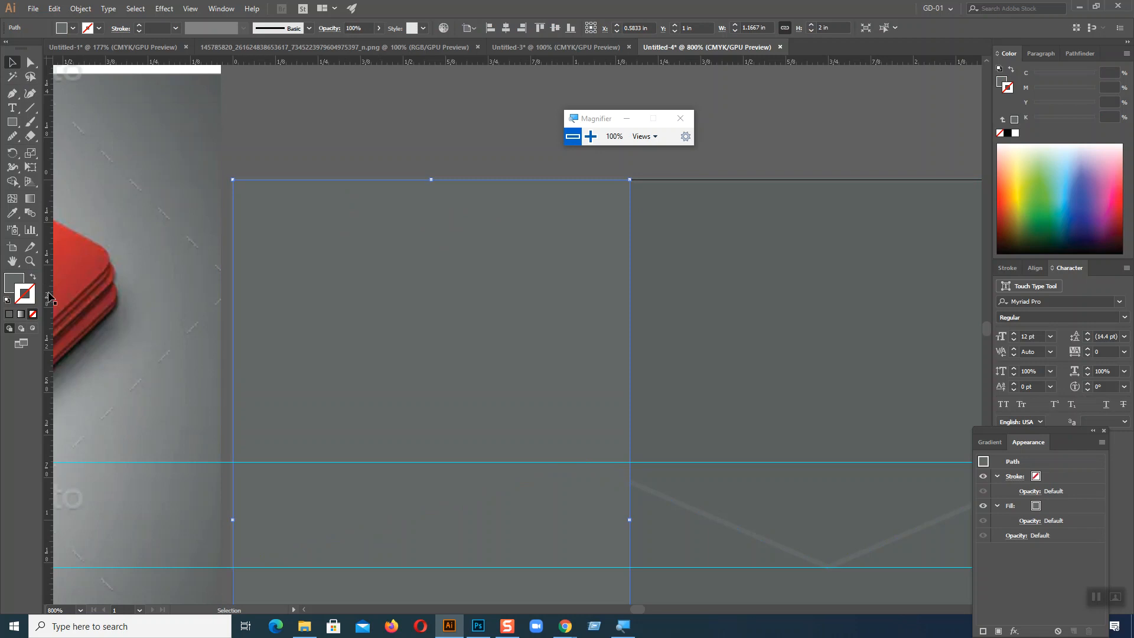
{"action": "left_click", "coordinate": [701, 289]}
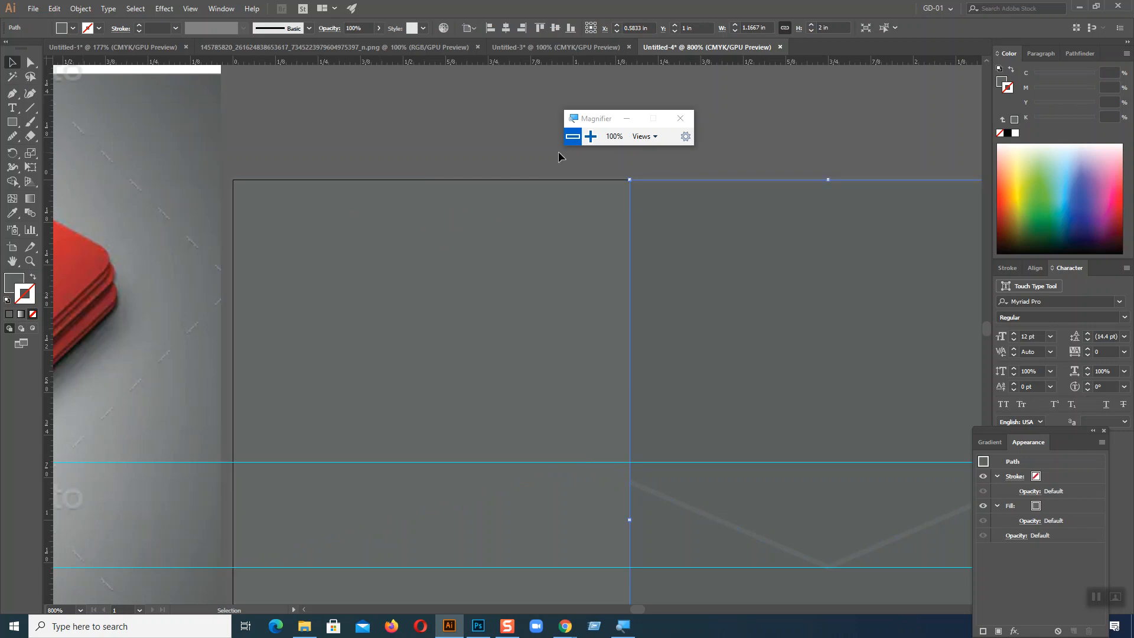
{"action": "scroll", "coordinate": [485, 421], "scroll_direction": "down", "scroll_amount": 6}
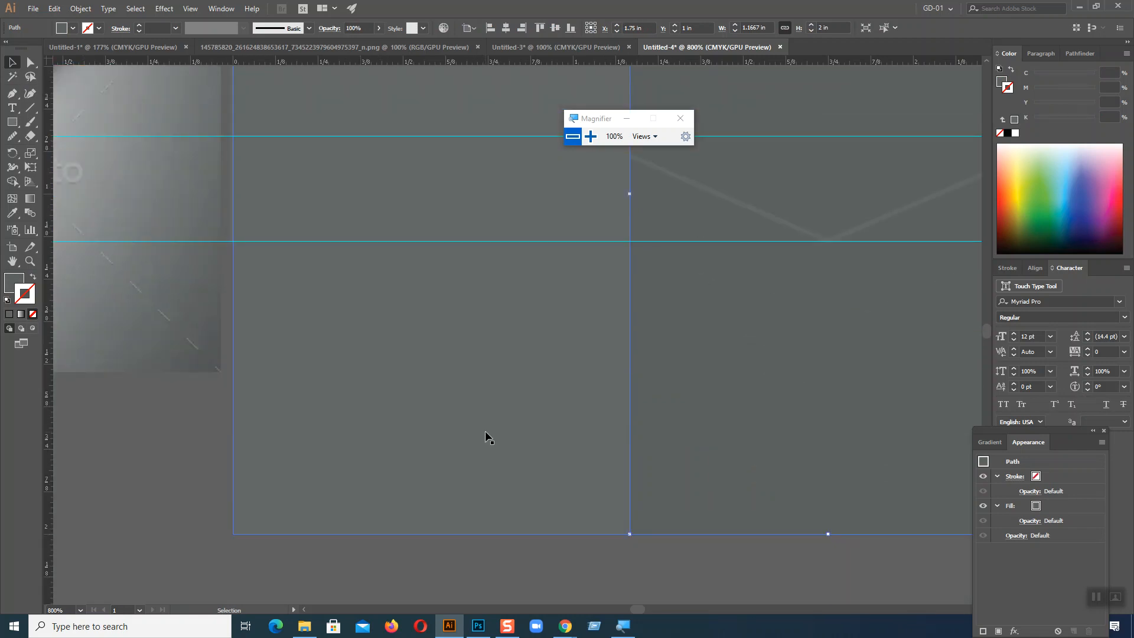
{"action": "key", "text": "ctrl+minus"}
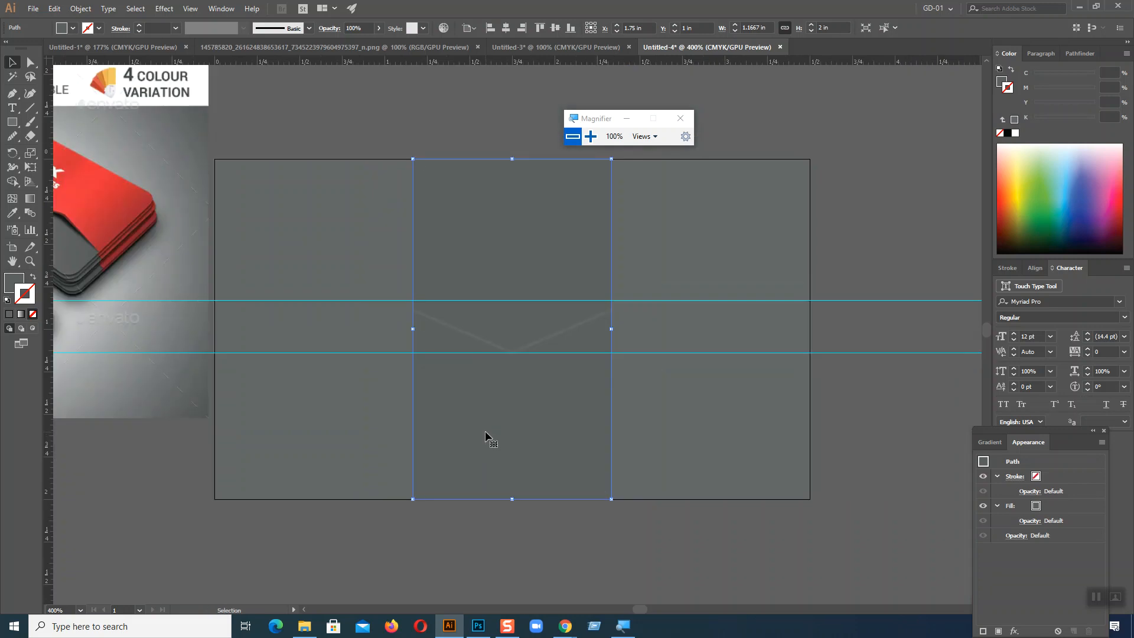
{"action": "left_click", "coordinate": [360, 452]}
{"action": "left_click", "coordinate": [463, 454], "text": "shift"}
{"action": "left_click", "coordinate": [674, 437], "text": "shift"}
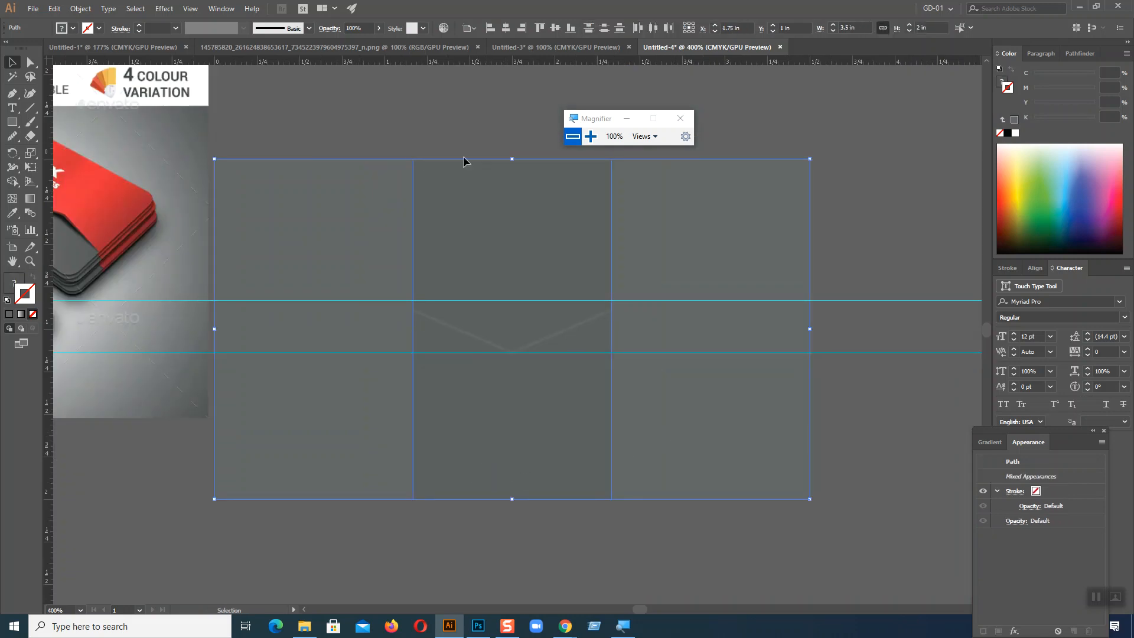
{"action": "left_click", "coordinate": [462, 111]}
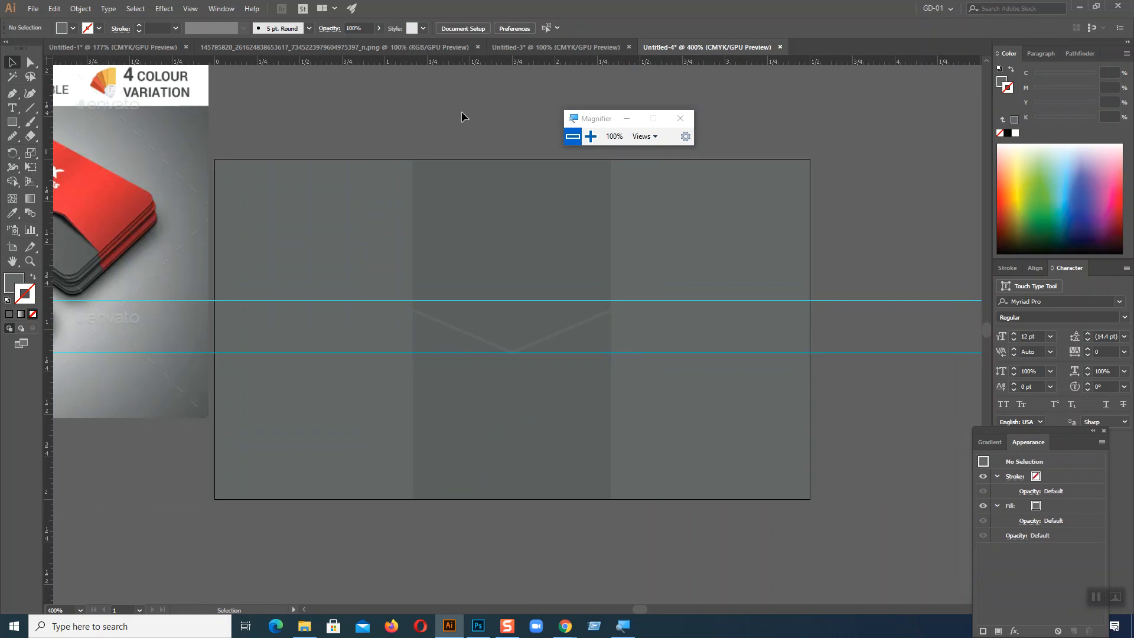
Step: Draw a horizontal line about 0.135 in long on the upper guide, from the wavy path's first peak to the middle column's left edge
{"action": "left_click", "coordinate": [435, 319]}
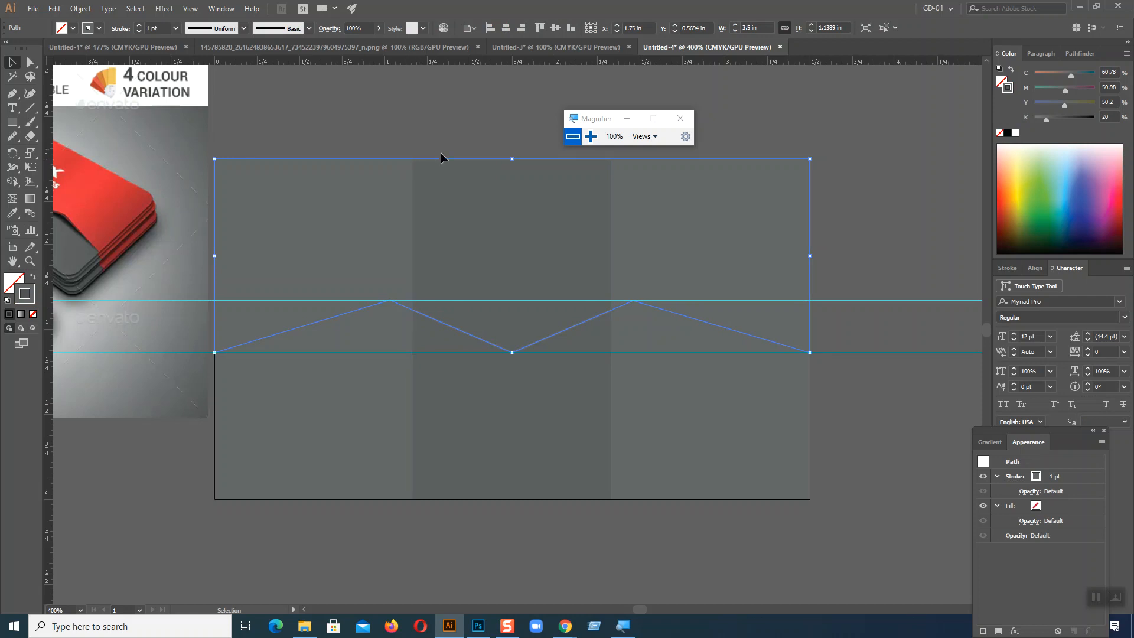
{"action": "key", "text": "a"}
{"action": "key", "text": "ctrl+plus"}
{"action": "key", "text": "ctrl+plus"}
{"action": "key", "text": "ctrl+plus"}
{"action": "key", "text": "ctrl+plus"}
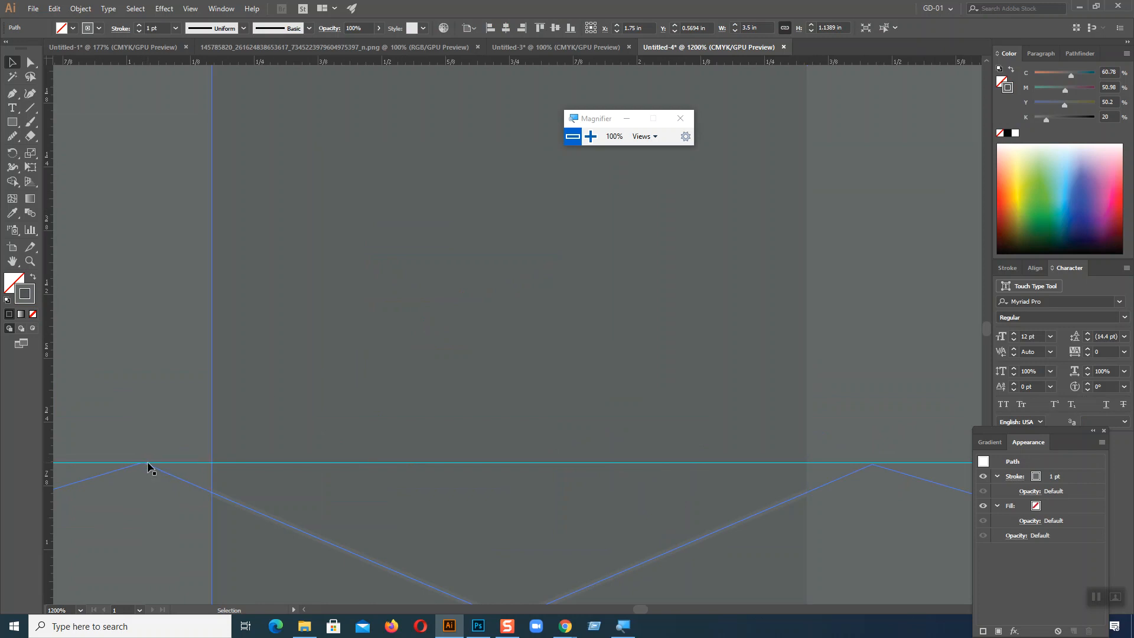
{"action": "left_click", "coordinate": [31, 110]}
{"action": "left_click_drag", "start_coordinate": [142, 462], "coordinate": [212, 462]}
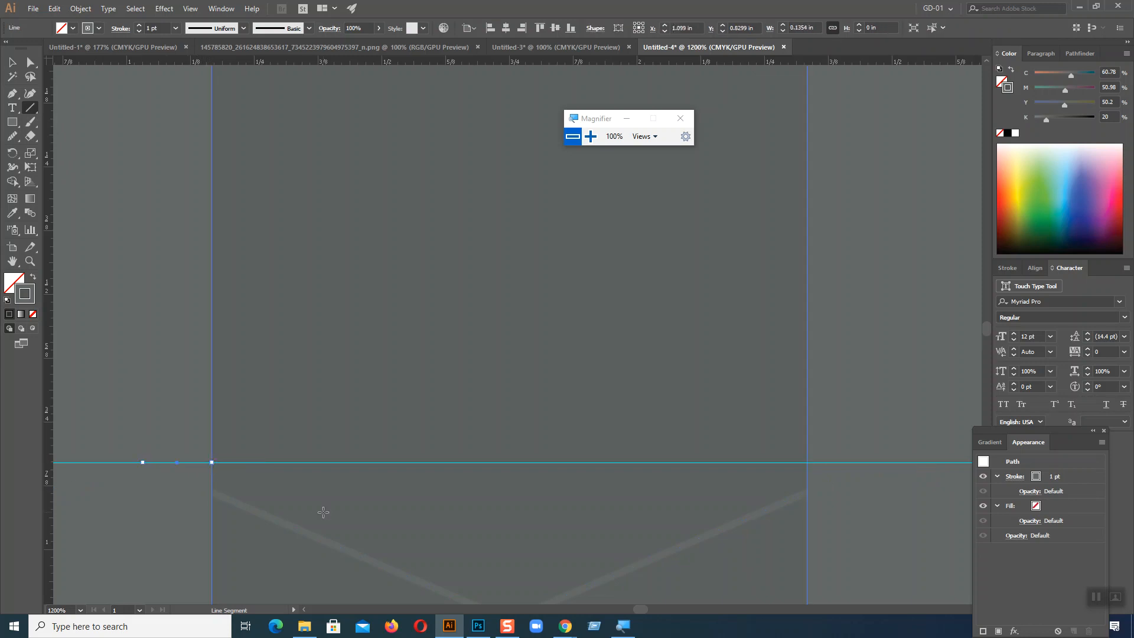
{"action": "key", "text": "v"}
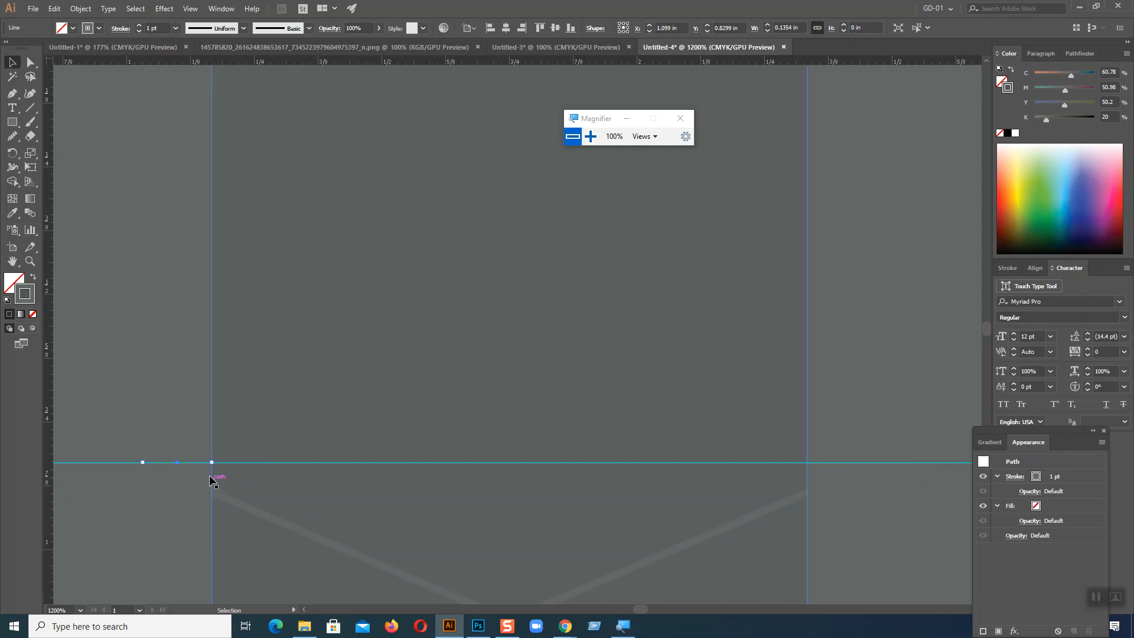
Step: Move the short line along the upper guide so it starts at the middle column's right edge, and give it a dark red stroke
{"action": "left_click_drag", "start_coordinate": [199, 466], "coordinate": [830, 467]}
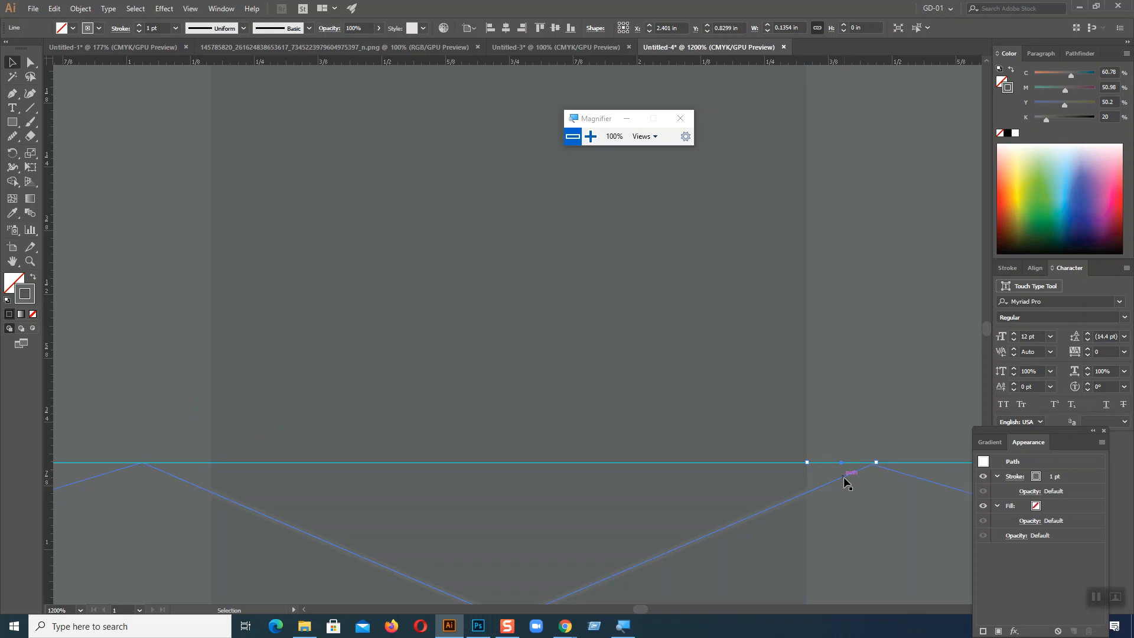
{"action": "key", "text": "ctrl+plus"}
{"action": "key", "text": "ctrl+plus"}
{"action": "key", "text": "ctrl+plus"}
{"action": "key", "text": "ctrl+plus"}
{"action": "key", "text": "ctrl+plus"}
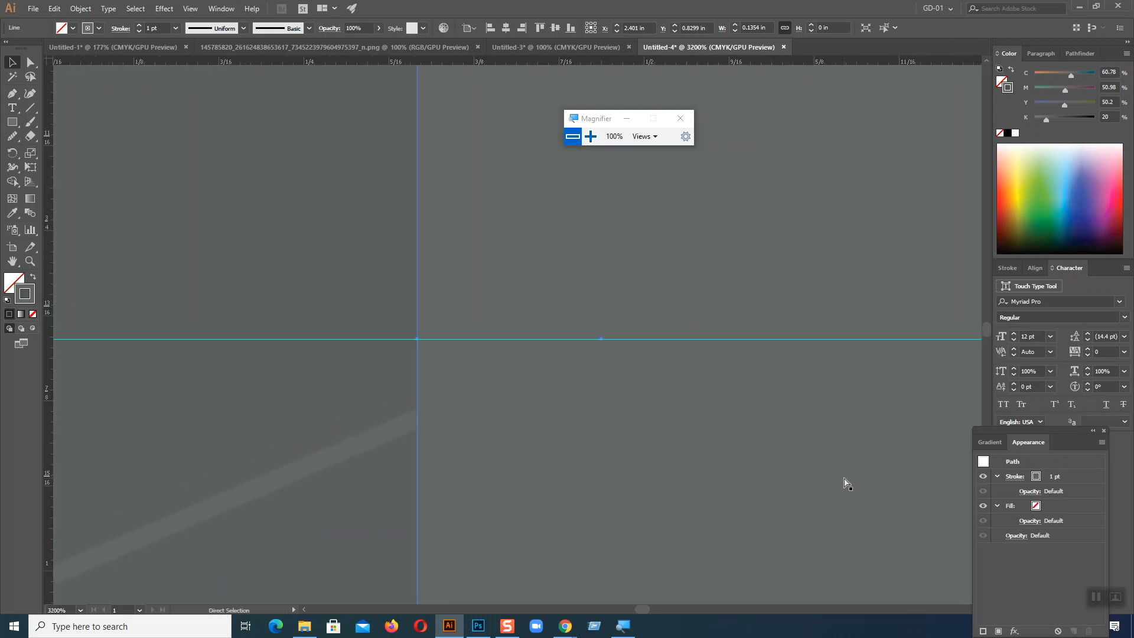
{"action": "key", "text": "v"}
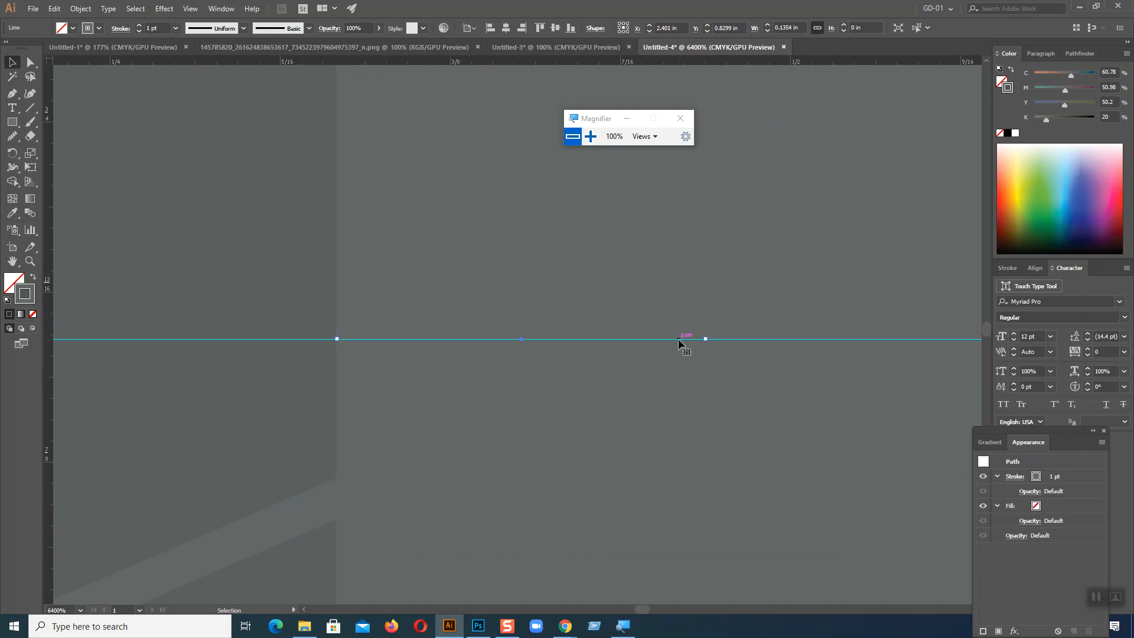
{"action": "left_click", "coordinate": [1121, 222]}
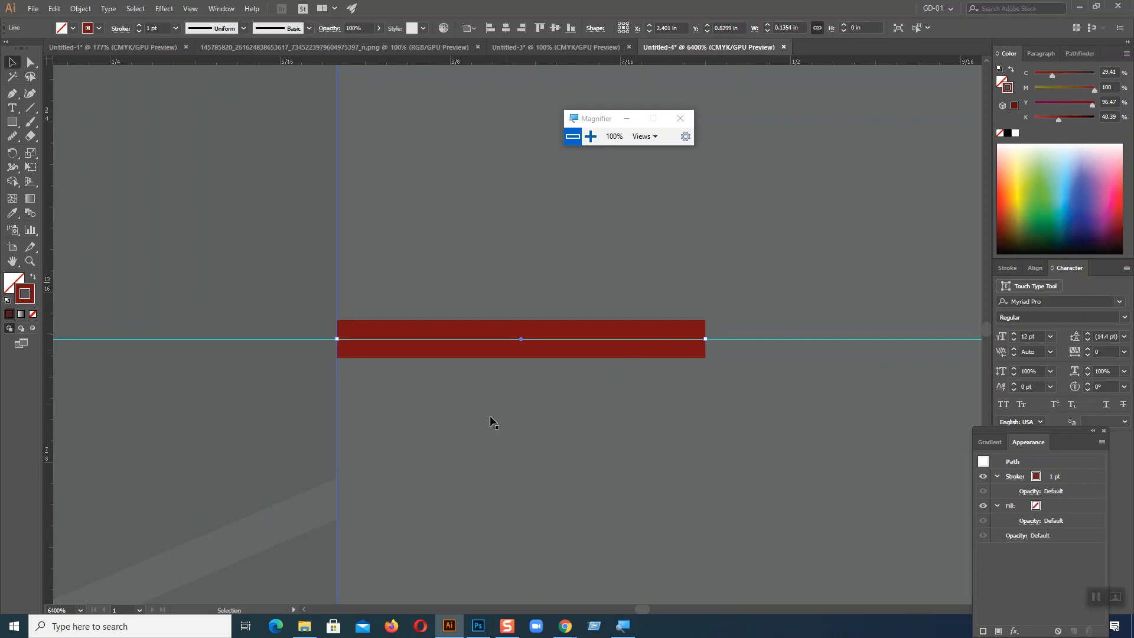
Step: Move the wavy path's second peak anchor onto the red line's right end at about X 2.47 in, Y 0.83 in
{"action": "left_click", "coordinate": [390, 473]}
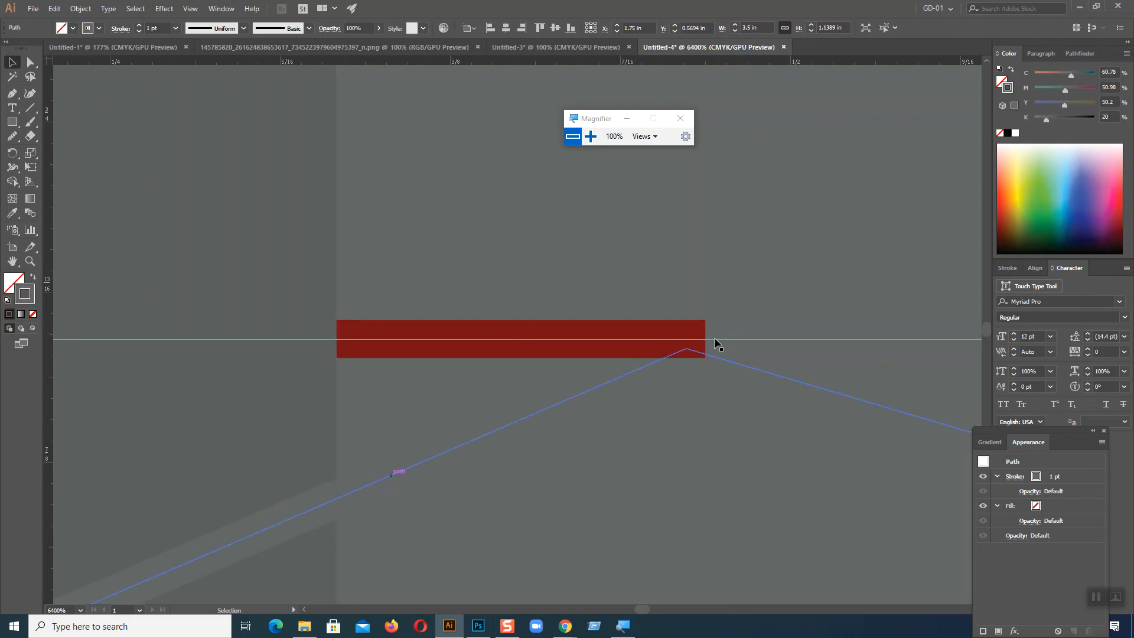
{"action": "left_click", "coordinate": [30, 62]}
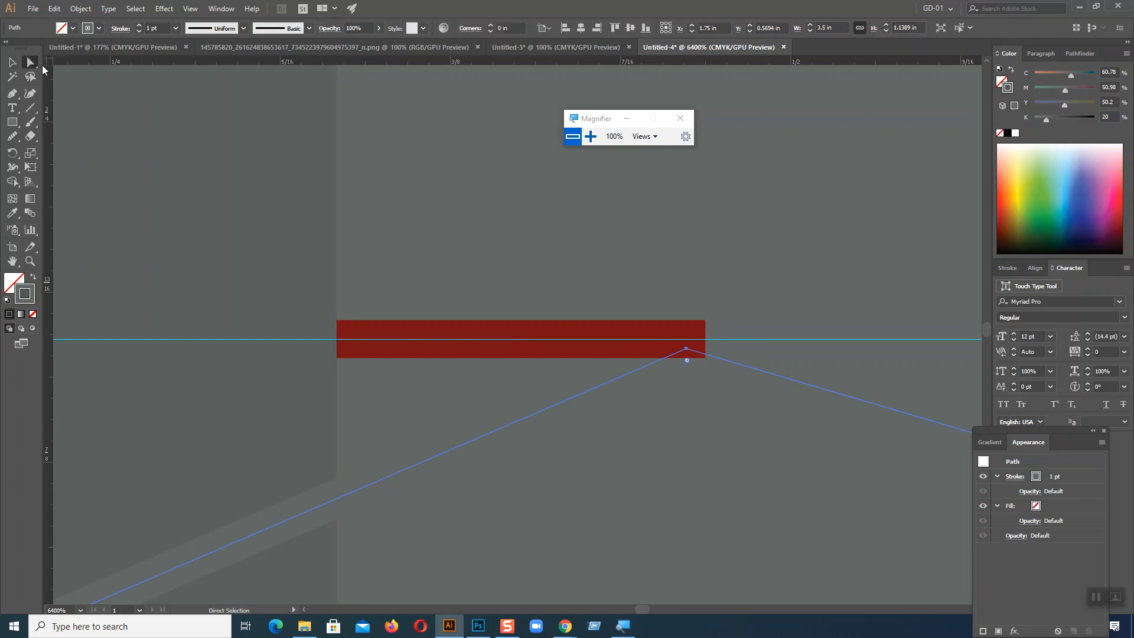
{"action": "left_click_drag", "start_coordinate": [680, 351], "coordinate": [707, 341]}
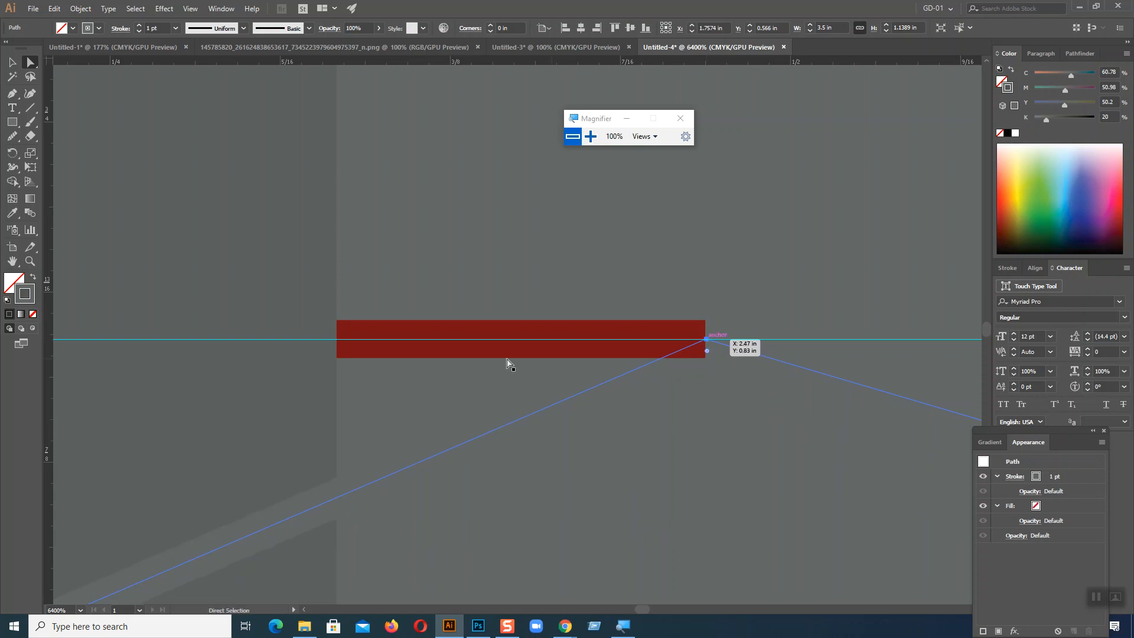
Step: Select the red line and nudge it left along the upper guide to about X 0.98 in, near the first peak
{"action": "left_click", "coordinate": [12, 62]}
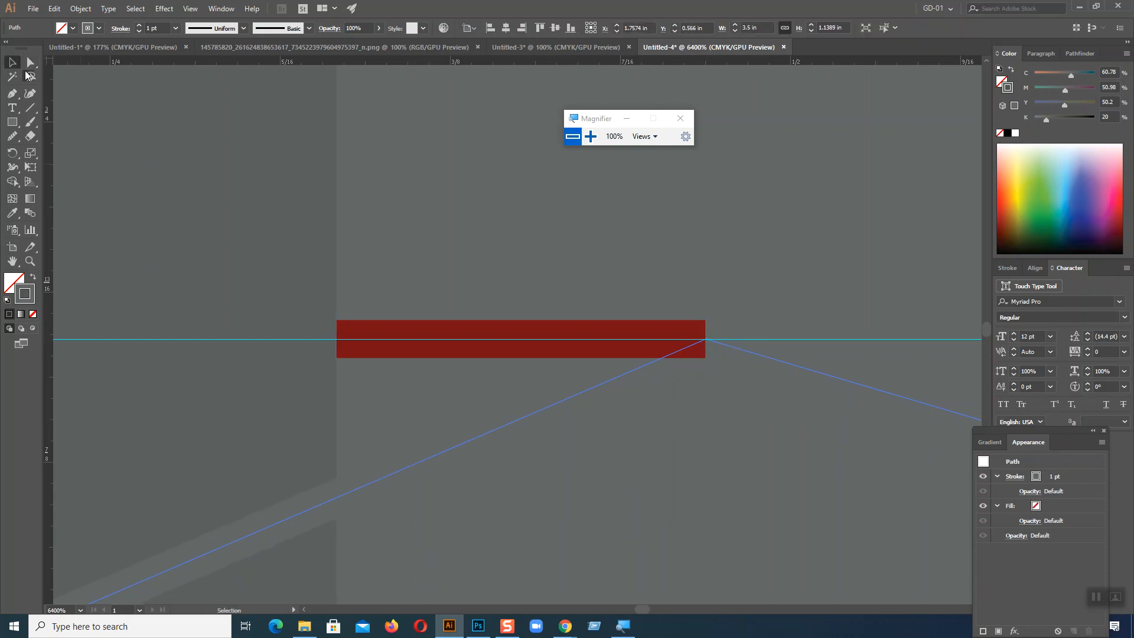
{"action": "left_click", "coordinate": [503, 339]}
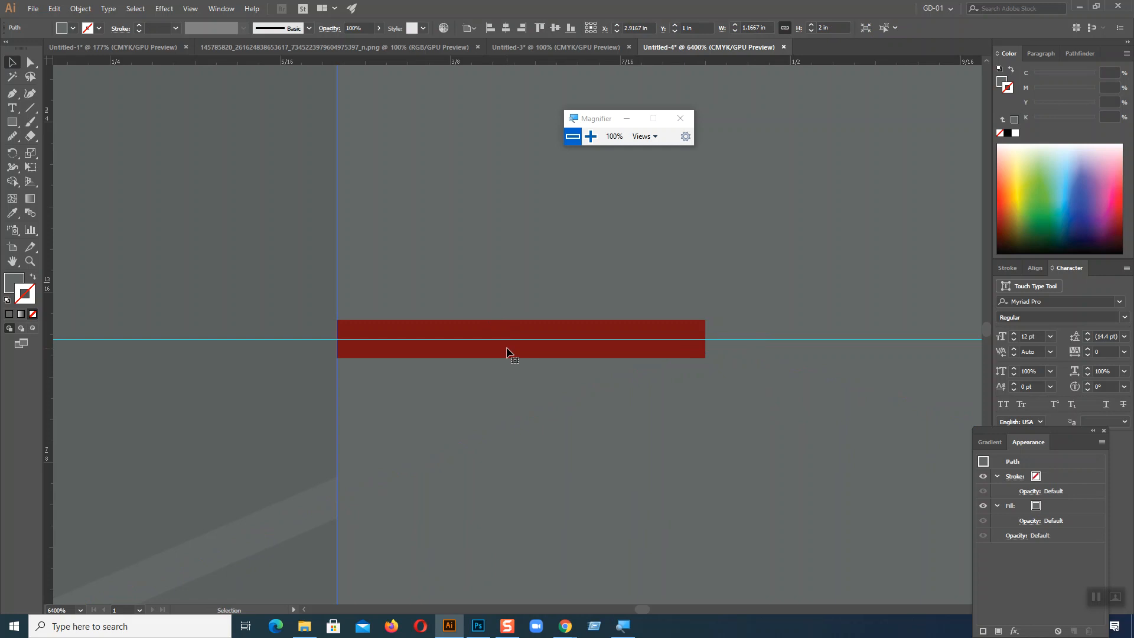
{"action": "left_click", "coordinate": [208, 363]}
{"action": "left_click", "coordinate": [418, 326]}
{"action": "key", "text": "ctrl+minus"}
{"action": "key", "text": "ctrl+minus"}
{"action": "key", "text": "ctrl+minus"}
{"action": "key", "text": "ctrl+minus"}
{"action": "key", "text": "ctrl+minus"}
{"action": "key", "text": "ctrl+minus"}
{"action": "key", "text": "ctrl+minus"}
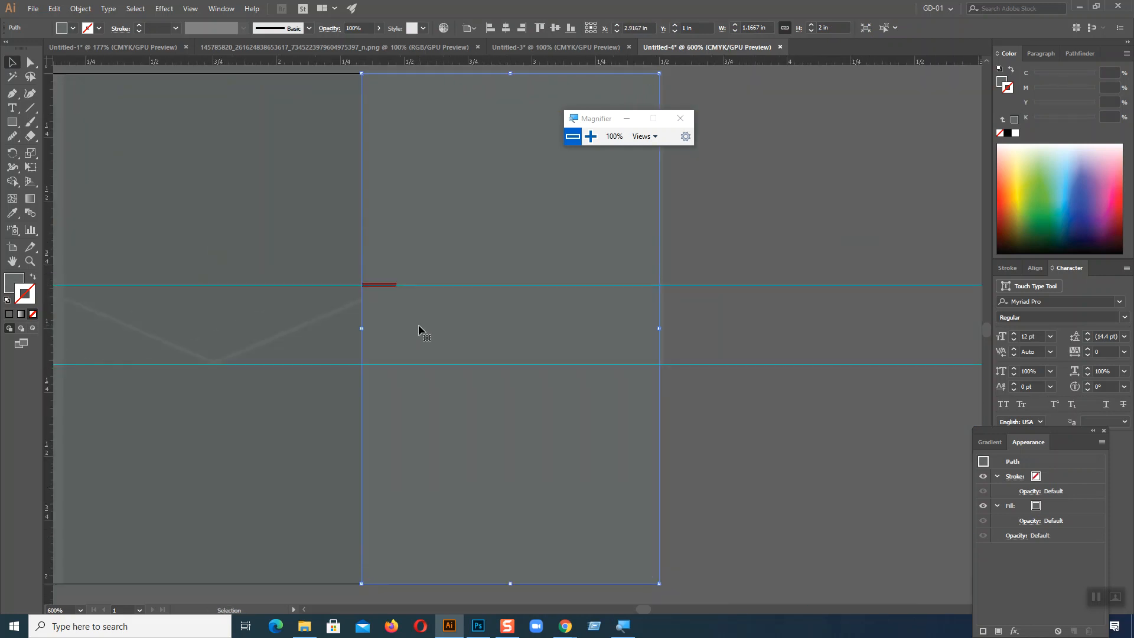
{"action": "left_click", "coordinate": [728, 253]}
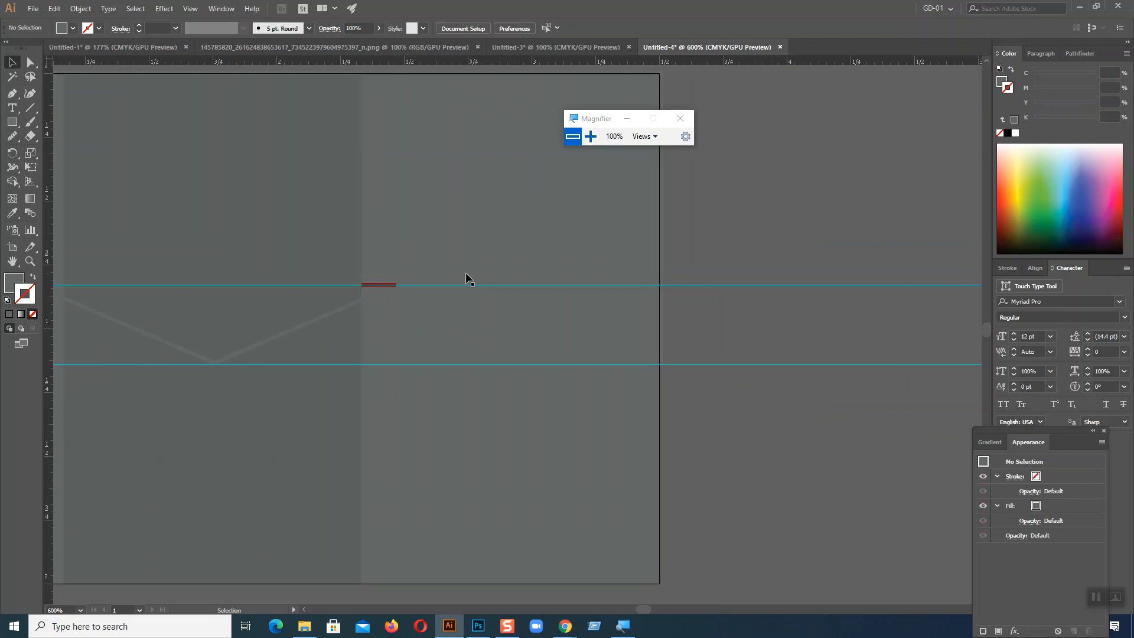
{"action": "left_click", "coordinate": [371, 286]}
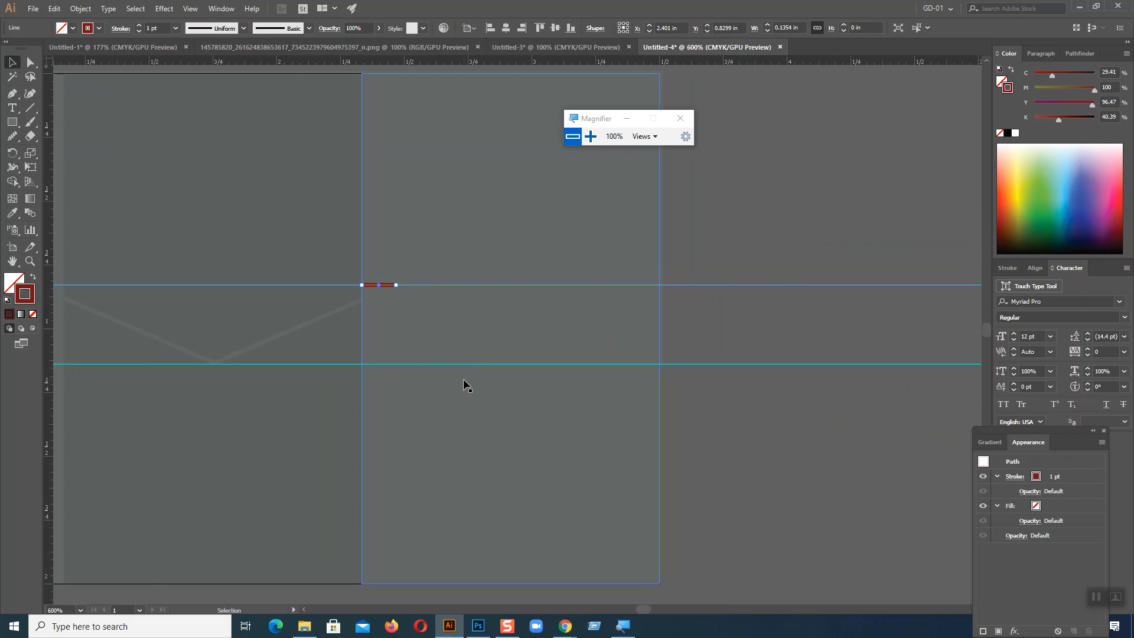
{"action": "key", "text": "Left"}
{"action": "key", "text": "Left"}
{"action": "key", "text": "Left"}
{"action": "key", "text": "Left"}
{"action": "key", "text": "Left"}
{"action": "key", "text": "Left"}
{"action": "key", "text": "Left"}
{"action": "key", "text": "Left"}
{"action": "key", "text": "Left"}
{"action": "key", "text": "Left"}
{"action": "key", "text": "Left"}
{"action": "key", "text": "Left"}
{"action": "key", "text": "Left"}
{"action": "key", "text": "Left"}
{"action": "key", "text": "Left"}
{"action": "key", "text": "Left"}
{"action": "key", "text": "Left"}
{"action": "key", "text": "Left"}
{"action": "key", "text": "Left"}
{"action": "key", "text": "Left"}
{"action": "key", "text": "Left"}
{"action": "key", "text": "Left"}
{"action": "key", "text": "Left"}
{"action": "key", "text": "Left"}
{"action": "key", "text": "Left"}
{"action": "key", "text": "Left"}
{"action": "key", "text": "Left"}
{"action": "key", "text": "Left"}
{"action": "key", "text": "Left"}
{"action": "key", "text": "Left"}
{"action": "key", "text": "Left"}
{"action": "key", "text": "Left"}
{"action": "key", "text": "Left"}
{"action": "key", "text": "Left"}
{"action": "key", "text": "Left"}
{"action": "key", "text": "Left"}
{"action": "key", "text": "Left"}
{"action": "key", "text": "Left"}
{"action": "key", "text": "Left"}
{"action": "key", "text": "Left"}
{"action": "key", "text": "Left"}
{"action": "key", "text": "Left"}
{"action": "key", "text": "Left"}
{"action": "key", "text": "Left"}
{"action": "key", "text": "Left"}
{"action": "key", "text": "Left"}
{"action": "key", "text": "Left"}
{"action": "key", "text": "Left"}
{"action": "key", "text": "Left"}
{"action": "key", "text": "Left"}
{"action": "key", "text": "Left"}
{"action": "key", "text": "Left"}
{"action": "left_click_drag", "start_coordinate": [304, 610], "coordinate": [303, 609]}
{"action": "key", "text": "a"}
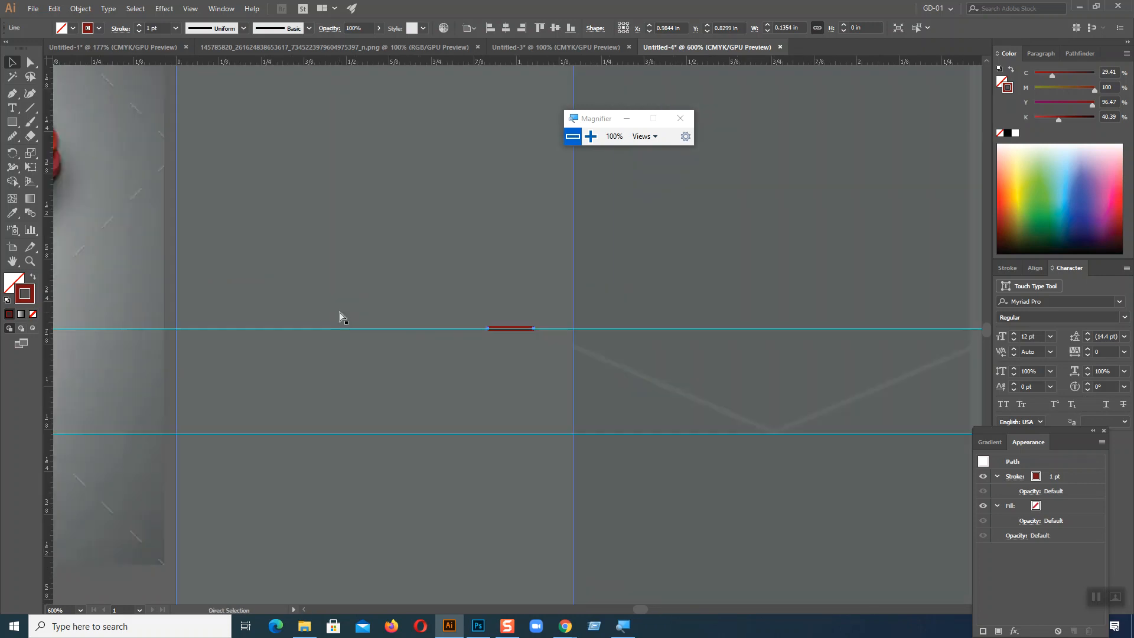
Step: Reposition the red line on the upper guide at X 1.099 in, with its right end on the middle column's left edge
{"action": "key", "text": "ctrl+equal"}
{"action": "key", "text": "ctrl+equal"}
{"action": "key", "text": "ctrl+equal"}
{"action": "key", "text": "ctrl+equal"}
{"action": "key", "text": "ctrl+equal"}
{"action": "key", "text": "v"}
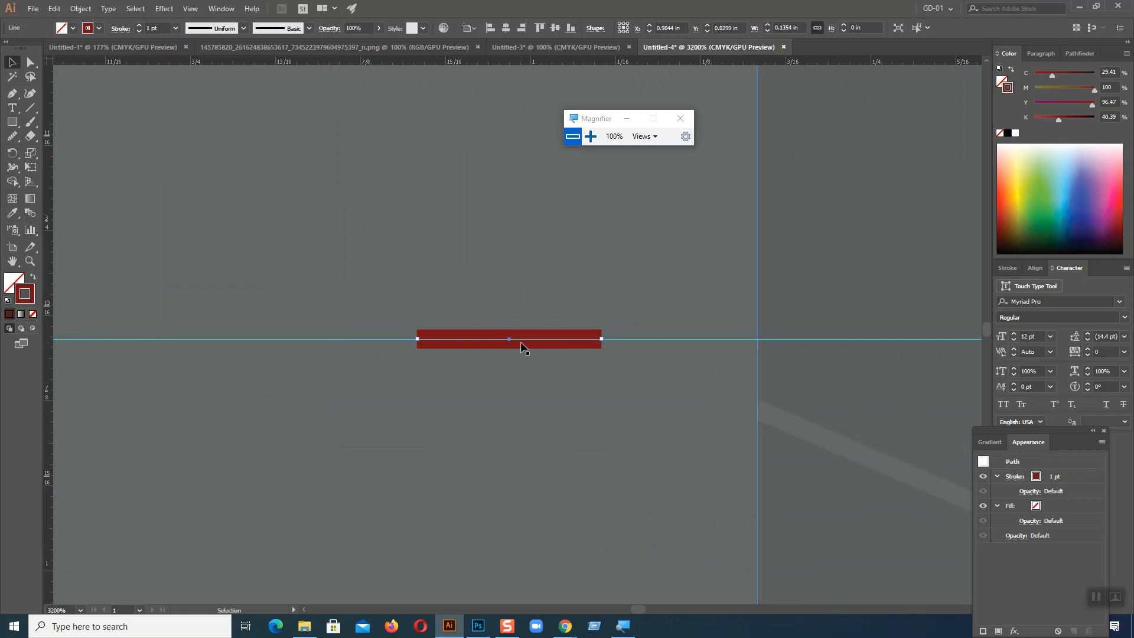
{"action": "key", "text": "Right"}
{"action": "key", "text": "Right"}
{"action": "key", "text": "Right"}
{"action": "key", "text": "Right"}
{"action": "key", "text": "Right"}
{"action": "key", "text": "Right"}
{"action": "key", "text": "Right"}
{"action": "key", "text": "Right"}
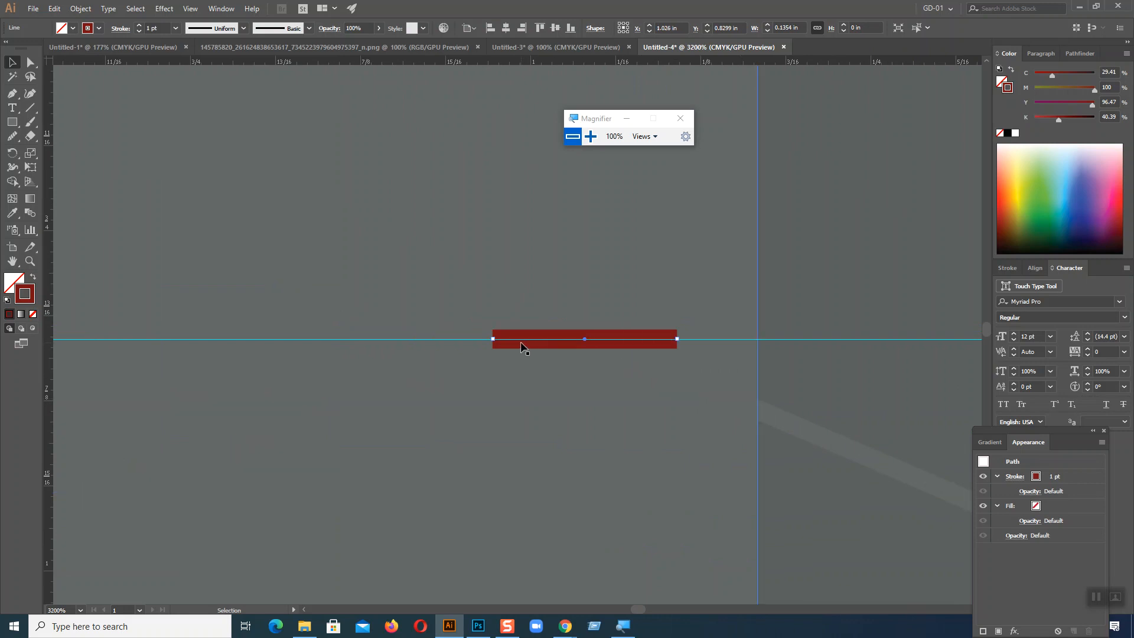
{"action": "key", "text": "Right"}
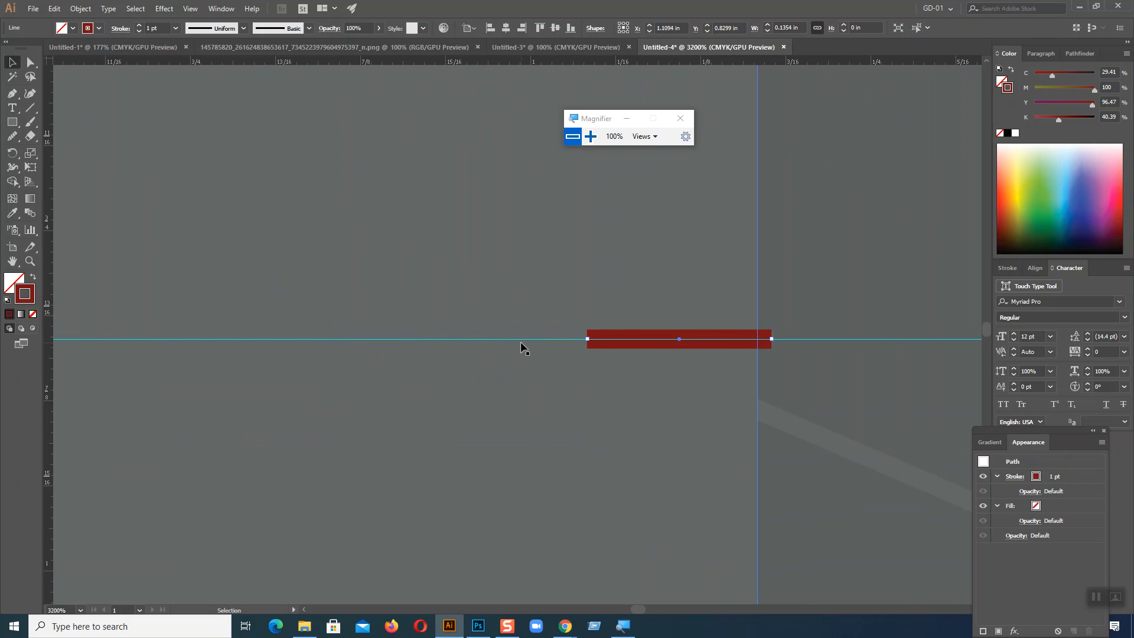
{"action": "left_click_drag", "start_coordinate": [741, 339], "coordinate": [745, 342]}
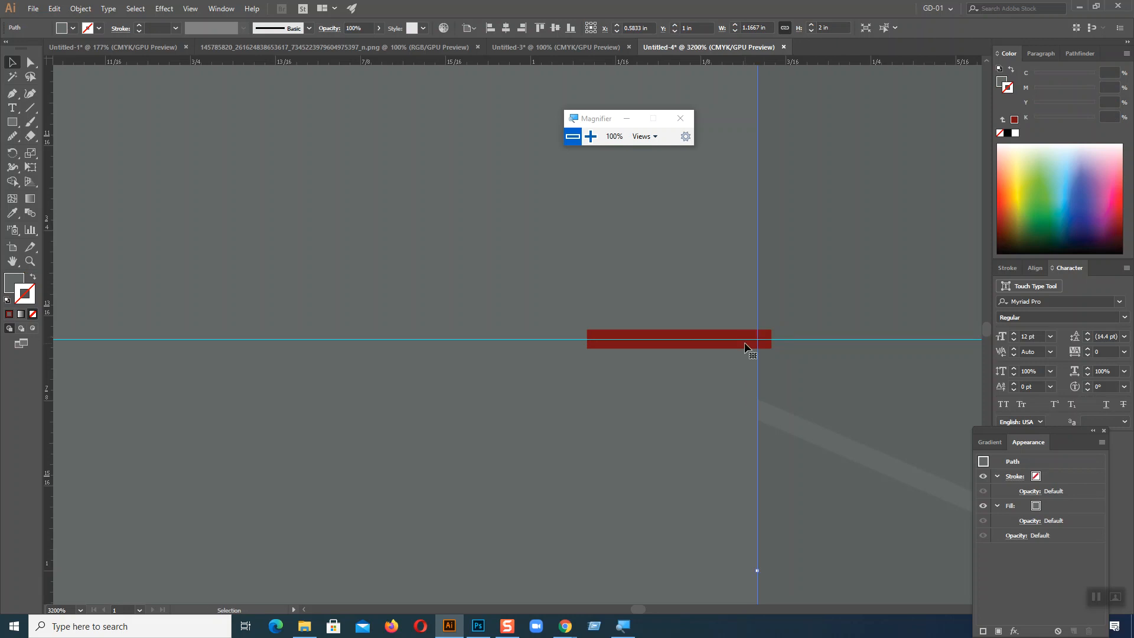
{"action": "left_click", "coordinate": [713, 340]}
{"action": "left_click_drag", "start_coordinate": [712, 343], "coordinate": [697, 344]}
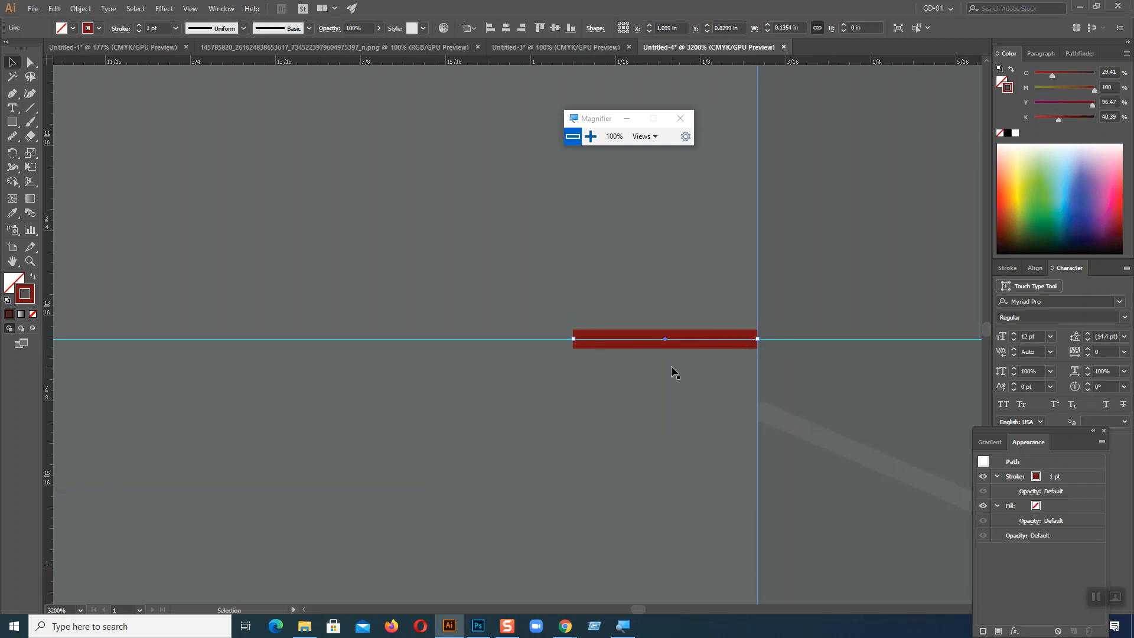
Step: Snap the wavy path's first peak anchor onto the red line's left end on the upper guide
{"action": "left_click", "coordinate": [30, 62]}
{"action": "left_click", "coordinate": [582, 335]}
{"action": "left_click_drag", "start_coordinate": [582, 335], "coordinate": [572, 338]}
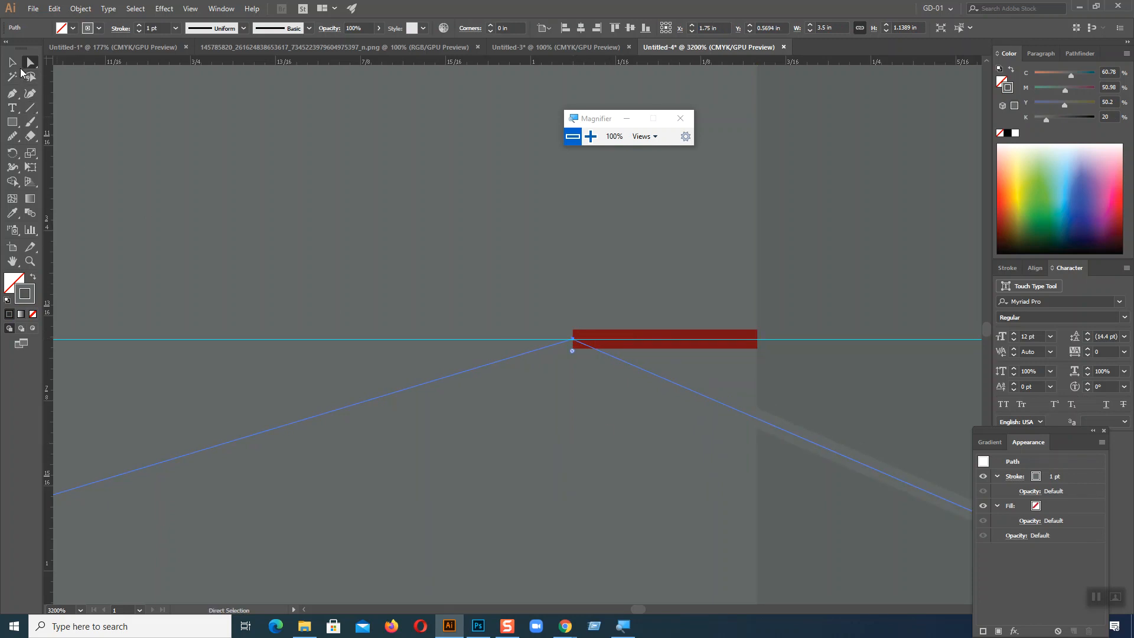
Step: Delete the red helper line from the upper guide
{"action": "left_click", "coordinate": [12, 62]}
{"action": "left_click", "coordinate": [648, 346]}
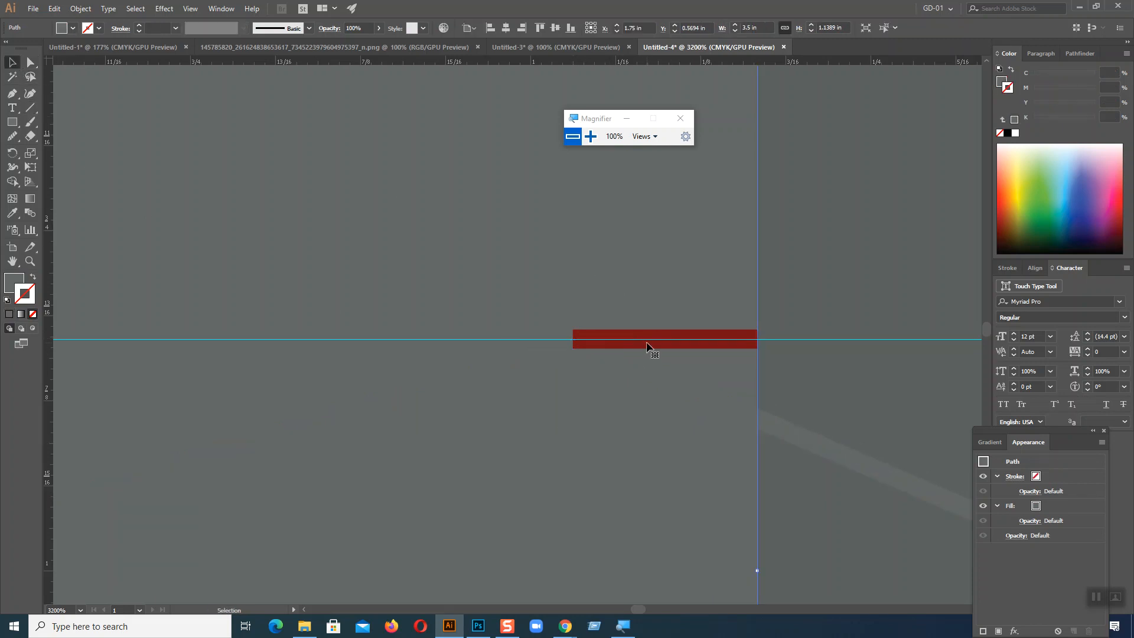
{"action": "key", "text": "Delete"}
{"action": "key", "text": "ctrl+minus"}
{"action": "key", "text": "ctrl+minus"}
{"action": "key", "text": "ctrl+minus"}
{"action": "key", "text": "ctrl+minus"}
{"action": "key", "text": "ctrl+minus"}
{"action": "key", "text": "ctrl+minus"}
{"action": "key", "text": "ctrl+minus"}
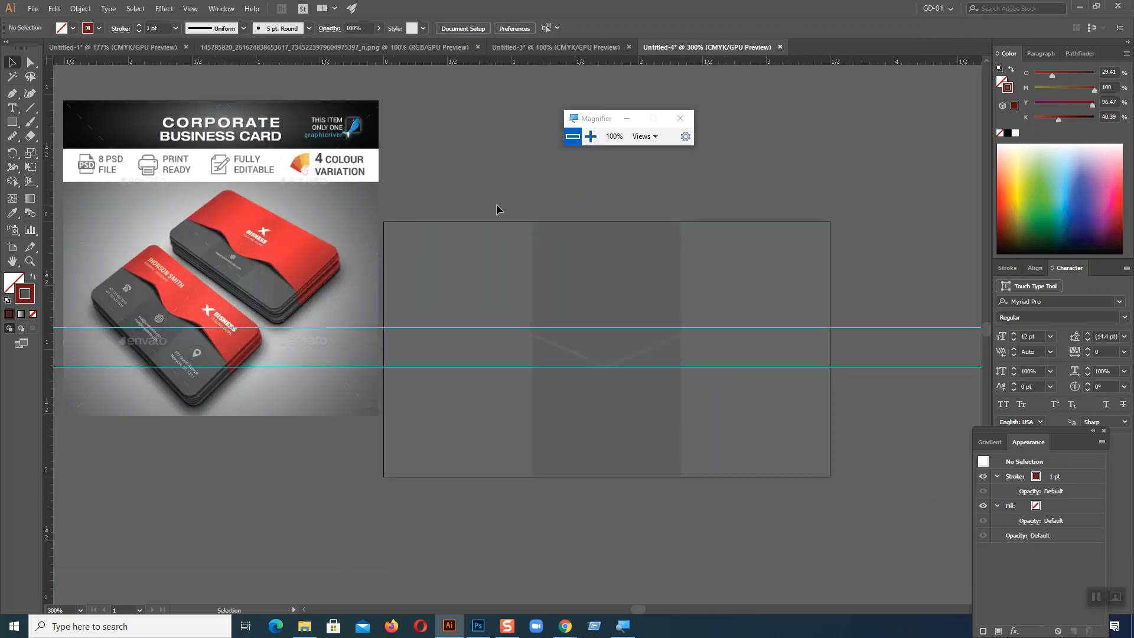
Step: Fill the wavy upper shape with the red sampled from the upper card in the reference image
{"action": "left_click_drag", "start_coordinate": [326, 494], "coordinate": [287, 502]}
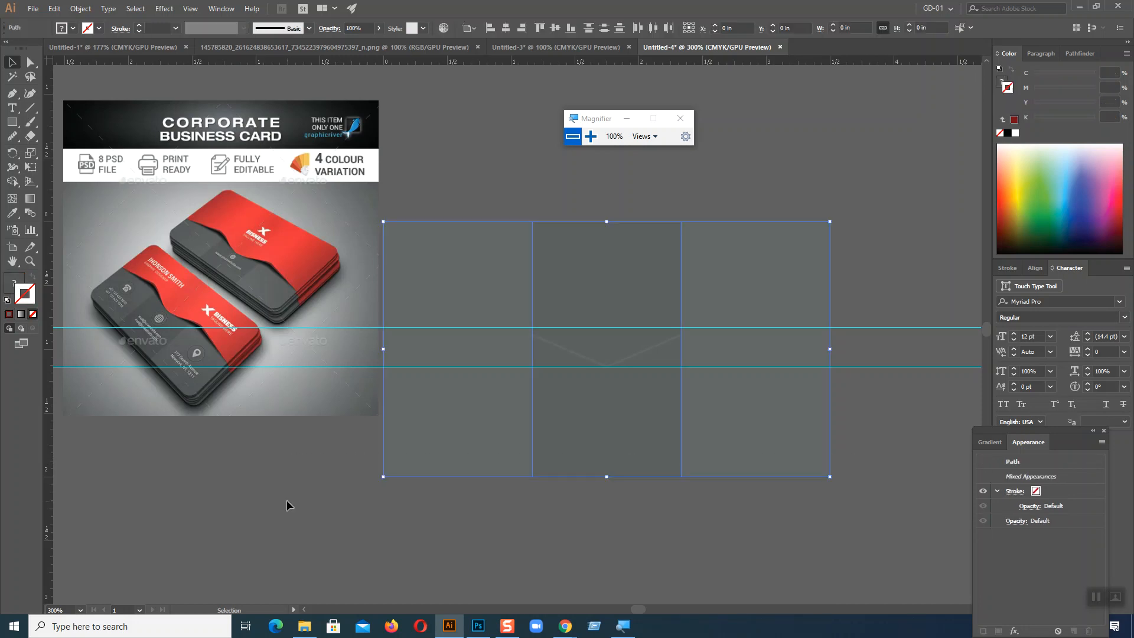
{"action": "key", "text": "ctrl+shift+a"}
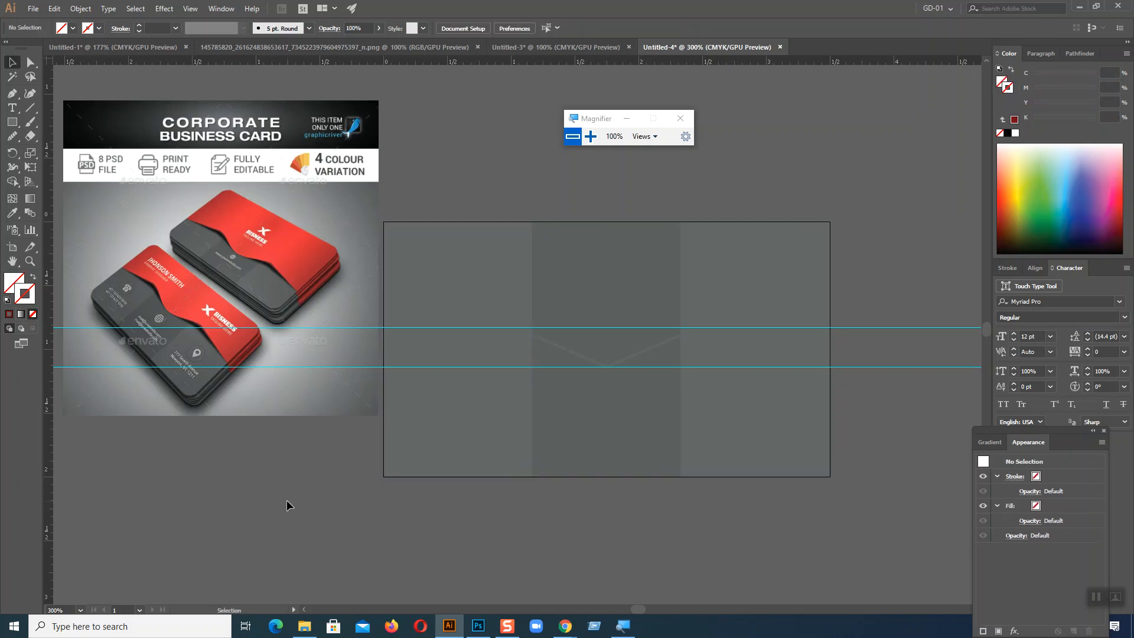
{"action": "left_click", "coordinate": [613, 365]}
{"action": "left_click", "coordinate": [12, 213]}
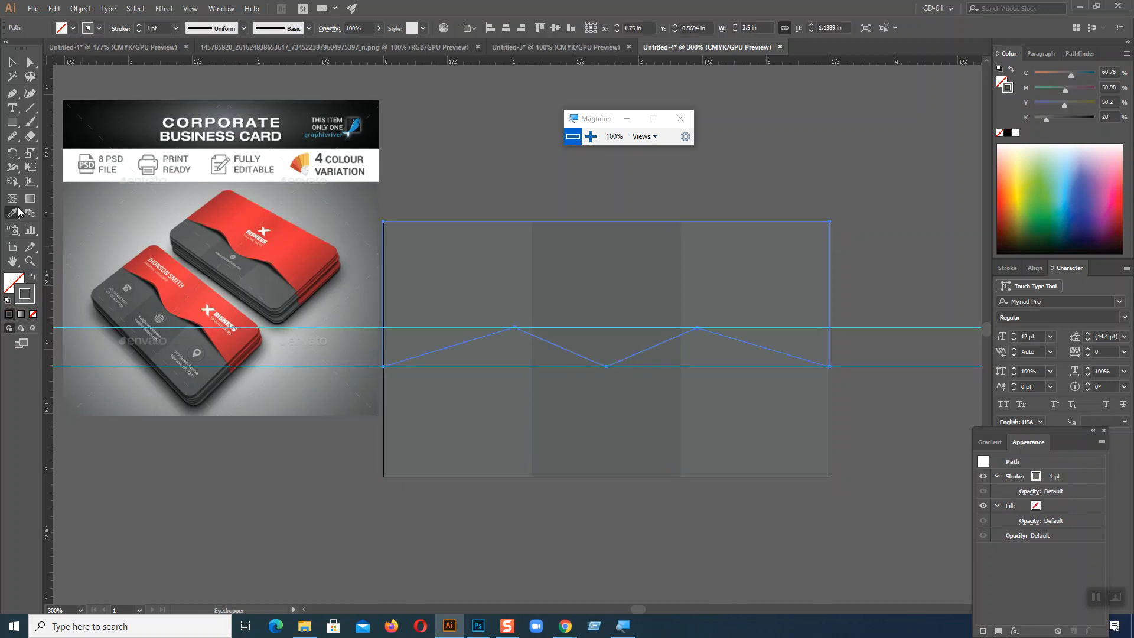
{"action": "left_click", "coordinate": [224, 210]}
{"action": "key", "text": "v"}
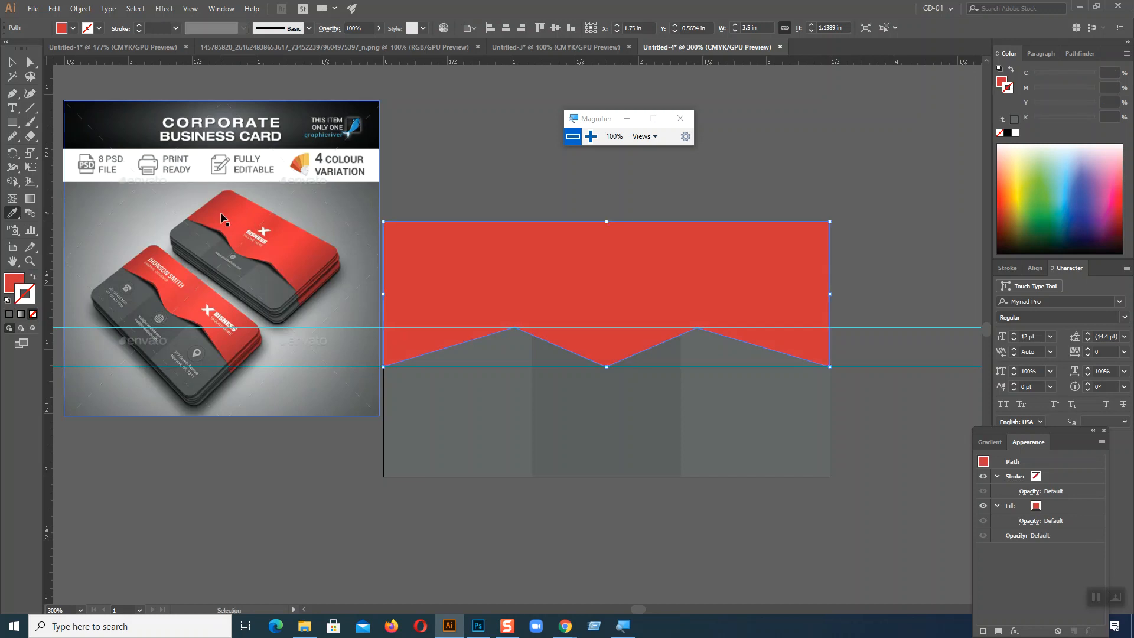
Step: Round both upper peaks of the red shape's wavy edge to a corner radius of about 0.59 in
{"action": "key", "text": "ctrl+equal"}
{"action": "key", "text": "i"}
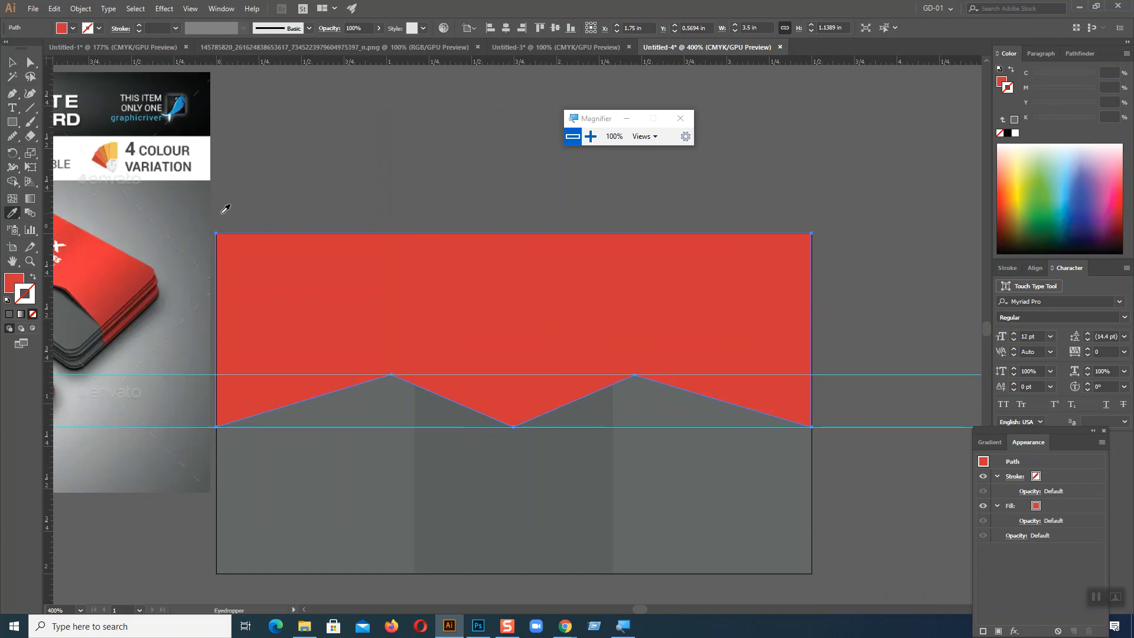
{"action": "left_click", "coordinate": [30, 62]}
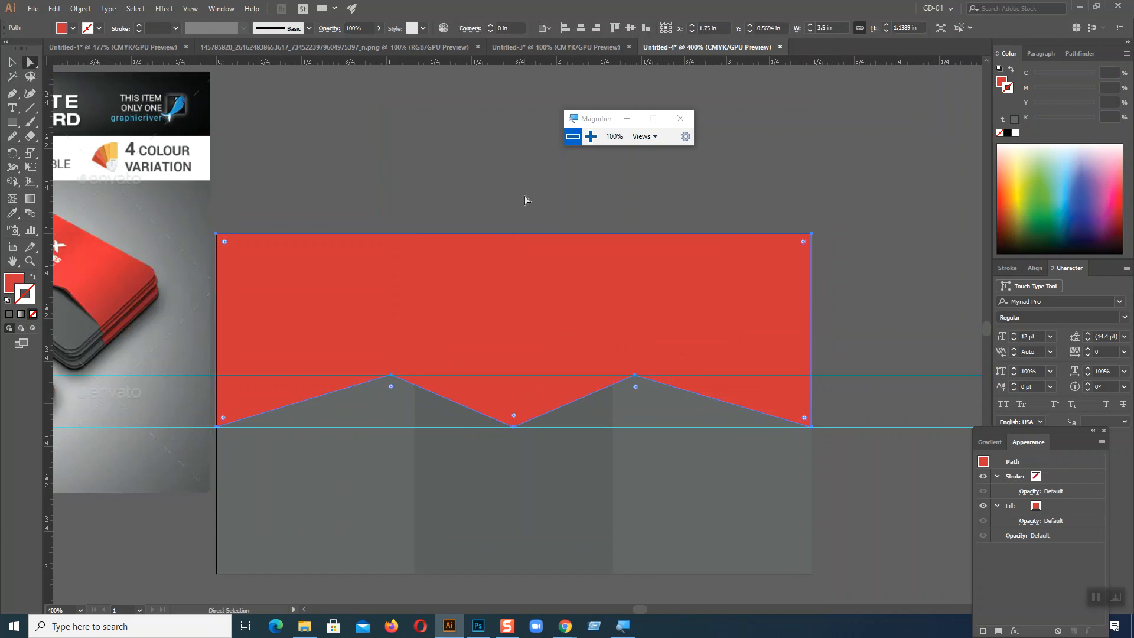
{"action": "left_click", "coordinate": [465, 307]}
{"action": "left_click", "coordinate": [391, 375]}
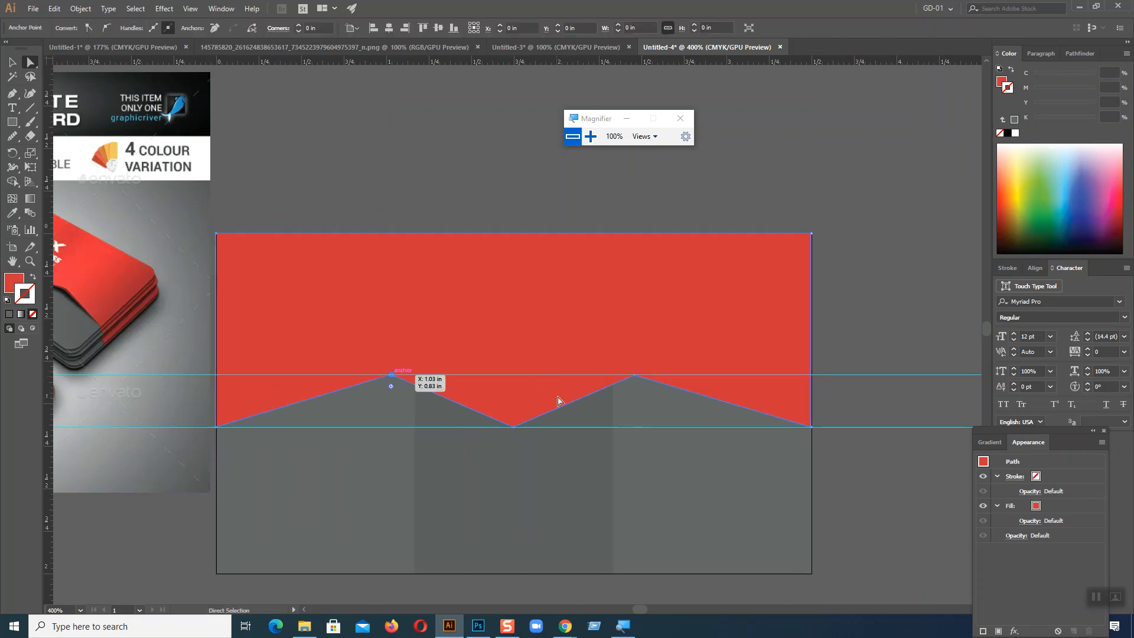
{"action": "left_click", "coordinate": [635, 376]}
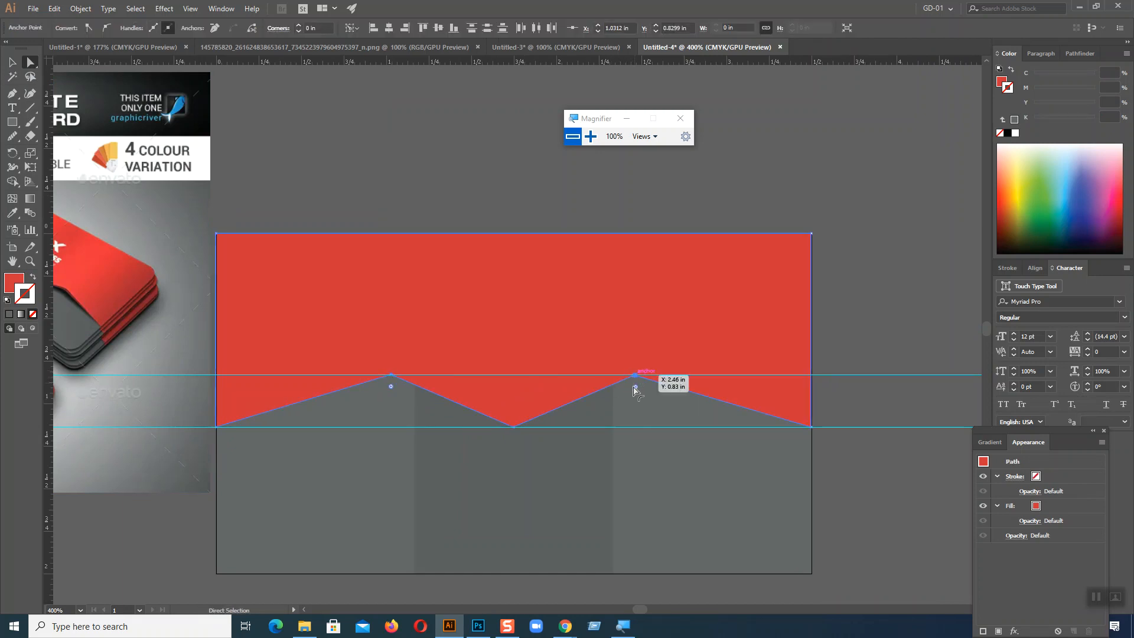
{"action": "left_click_drag", "start_coordinate": [635, 389], "coordinate": [632, 488]}
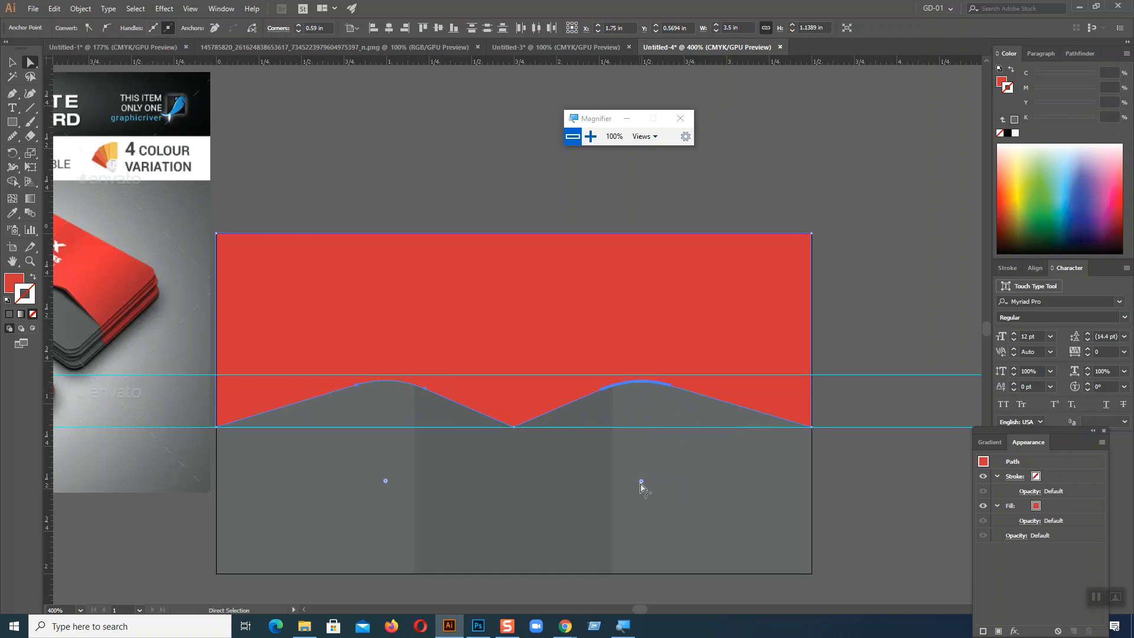
{"action": "left_click", "coordinate": [874, 298]}
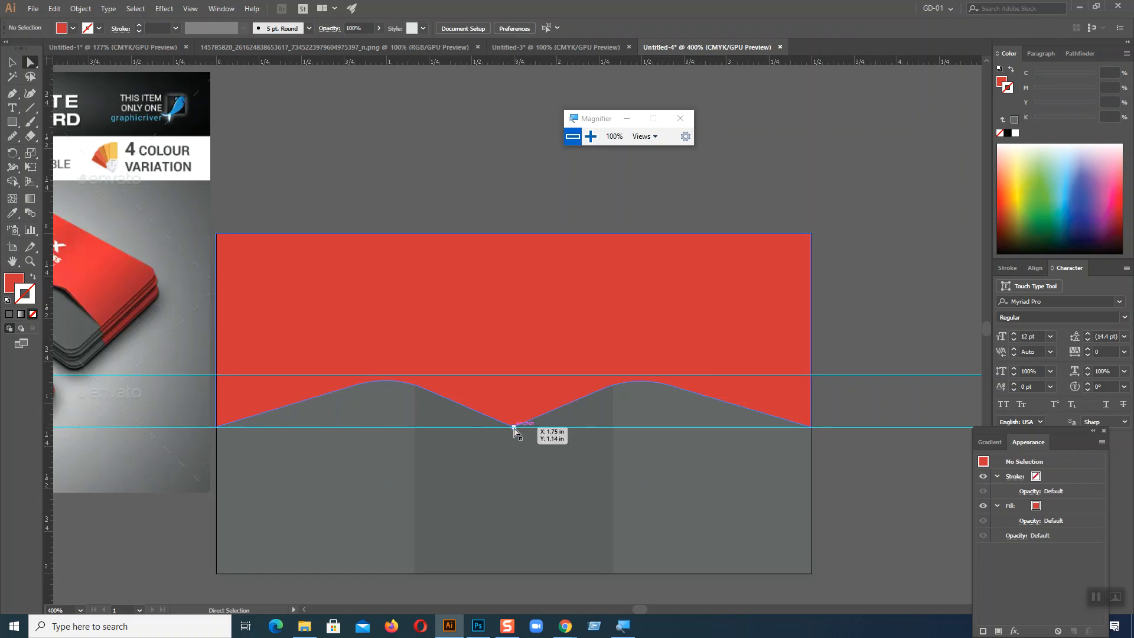
Step: Round the central low point of the red shape's wavy edge to a corner radius of about 0.6 in
{"action": "left_click", "coordinate": [514, 427]}
{"action": "left_click_drag", "start_coordinate": [516, 419], "coordinate": [514, 319]}
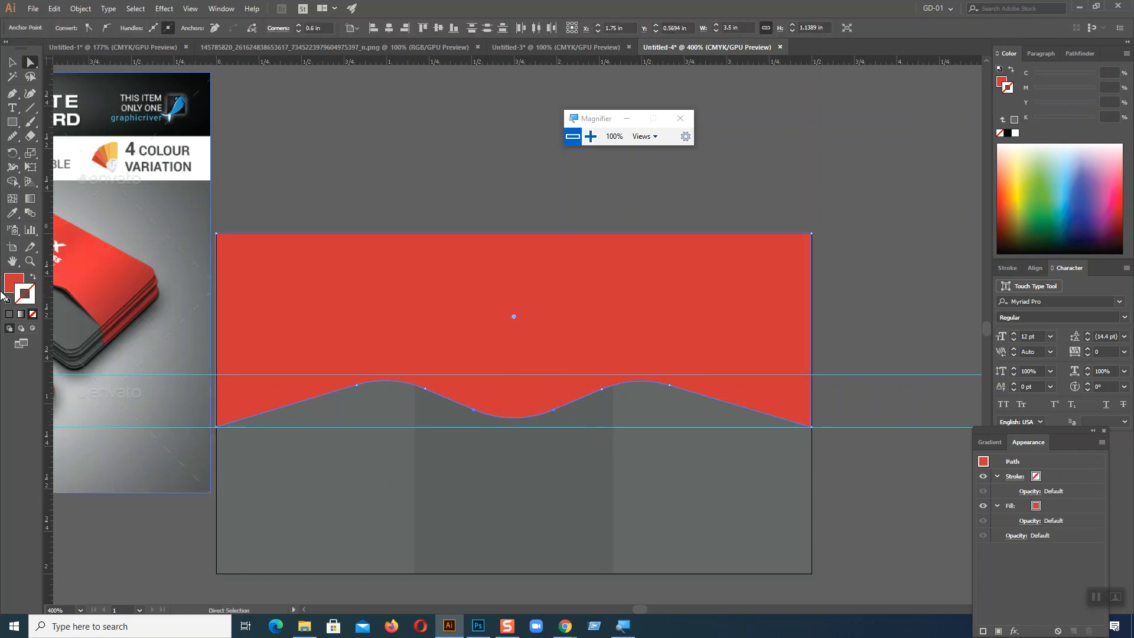
{"action": "key", "text": "space"}
{"action": "left_click_drag", "start_coordinate": [107, 530], "coordinate": [413, 522]}
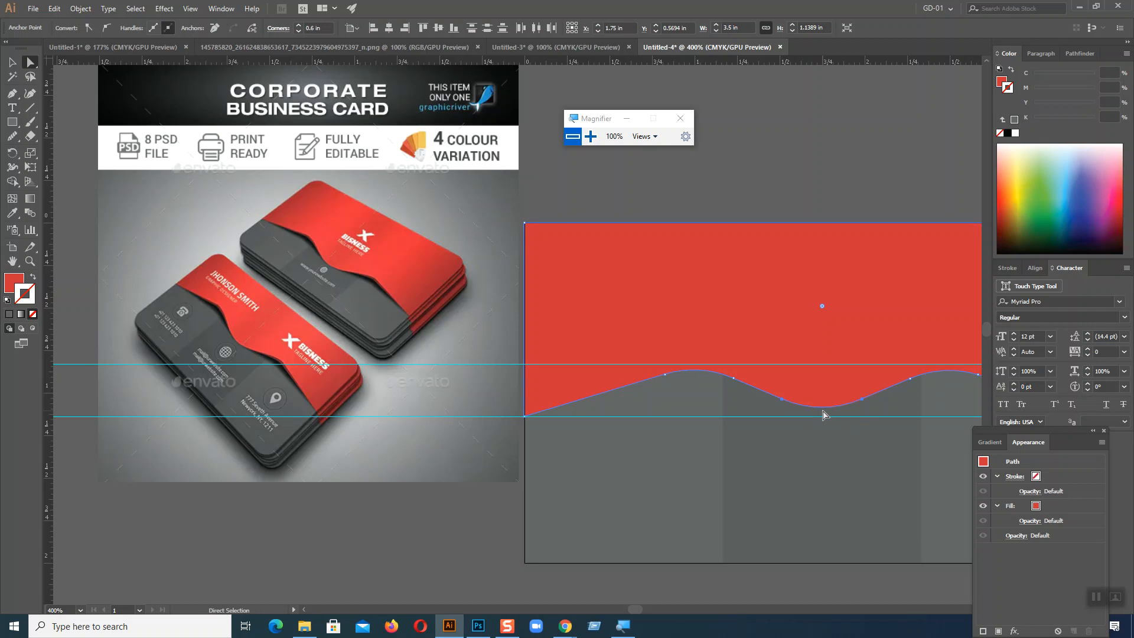
Step: Apply a linear gradient fill to the wavy shape and add three stops at about 18%, 45% and 70%
{"action": "left_click", "coordinate": [11, 61]}
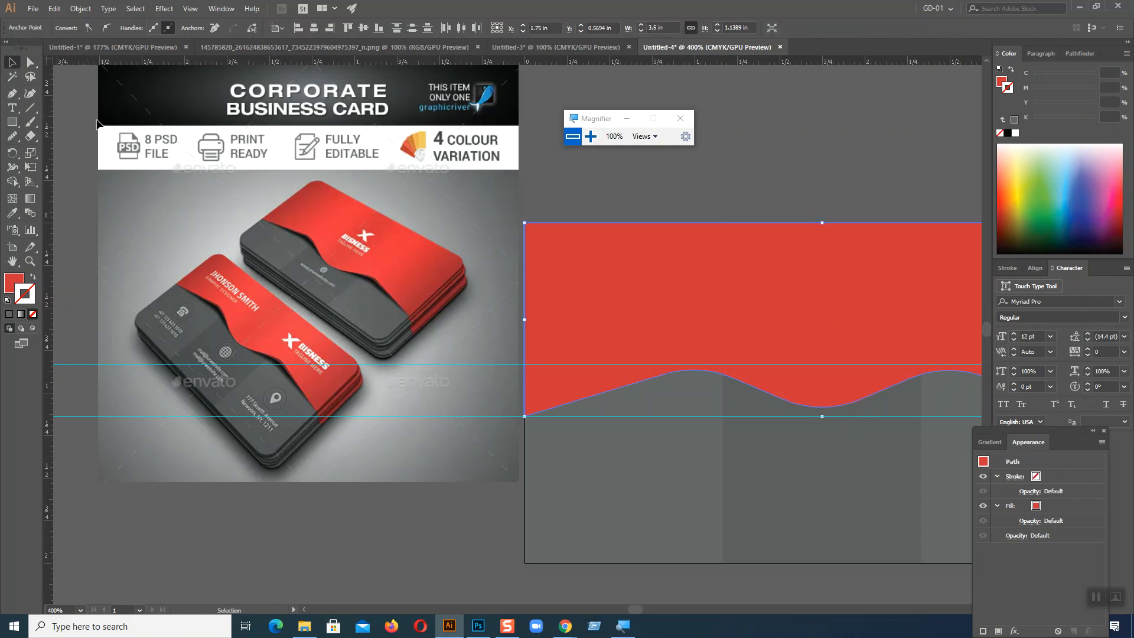
{"action": "left_click_drag", "start_coordinate": [855, 339], "coordinate": [736, 329]}
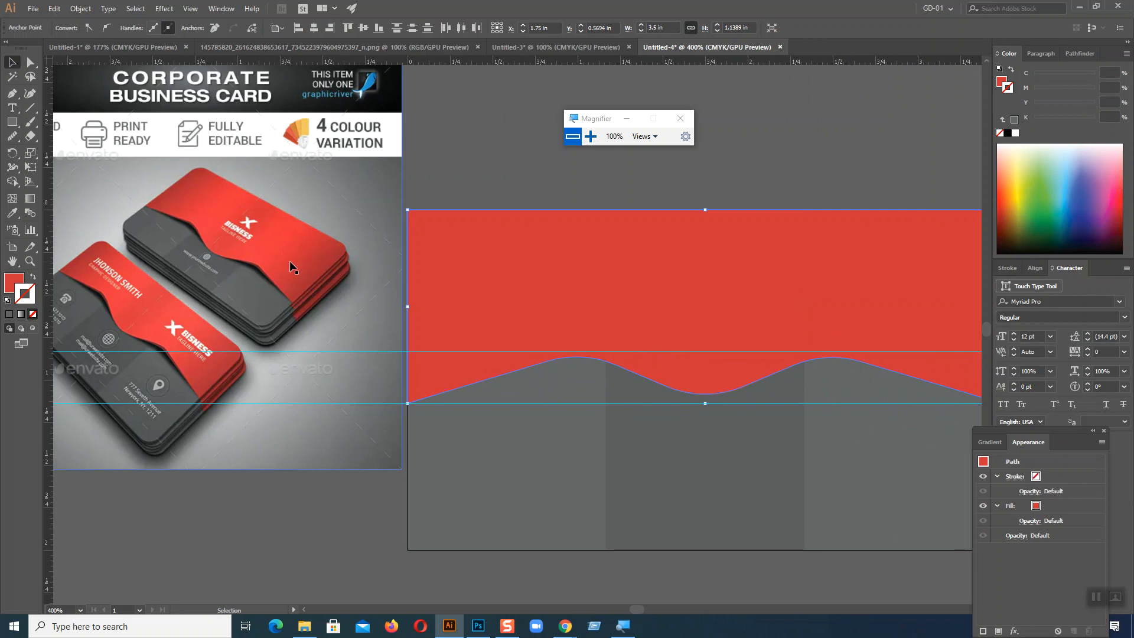
{"action": "left_click", "coordinate": [670, 278]}
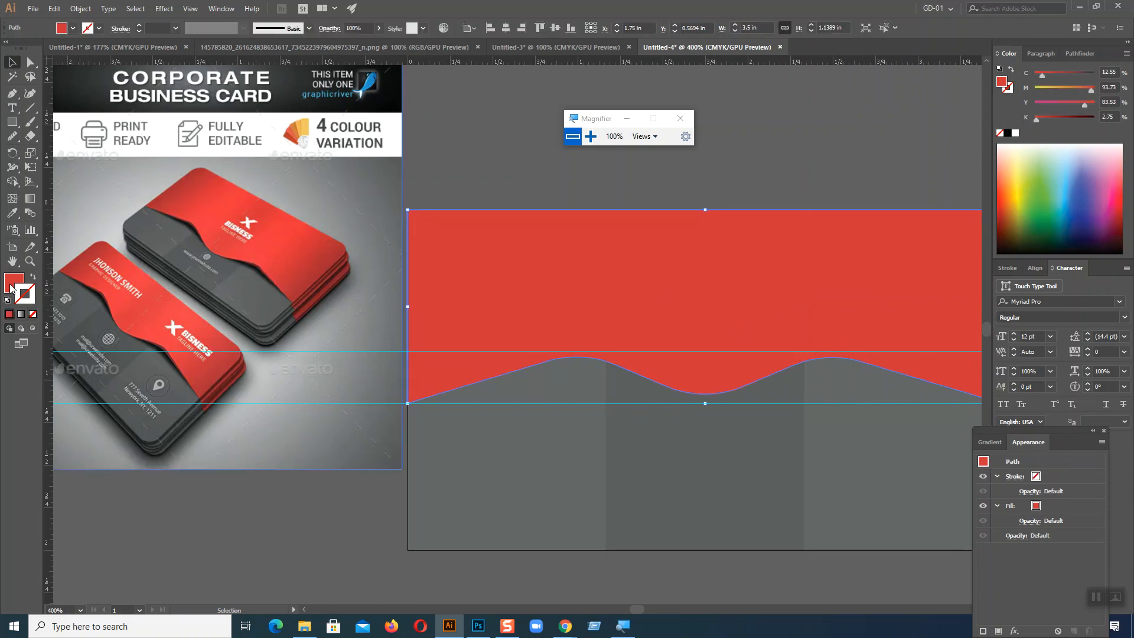
{"action": "left_click", "coordinate": [21, 313]}
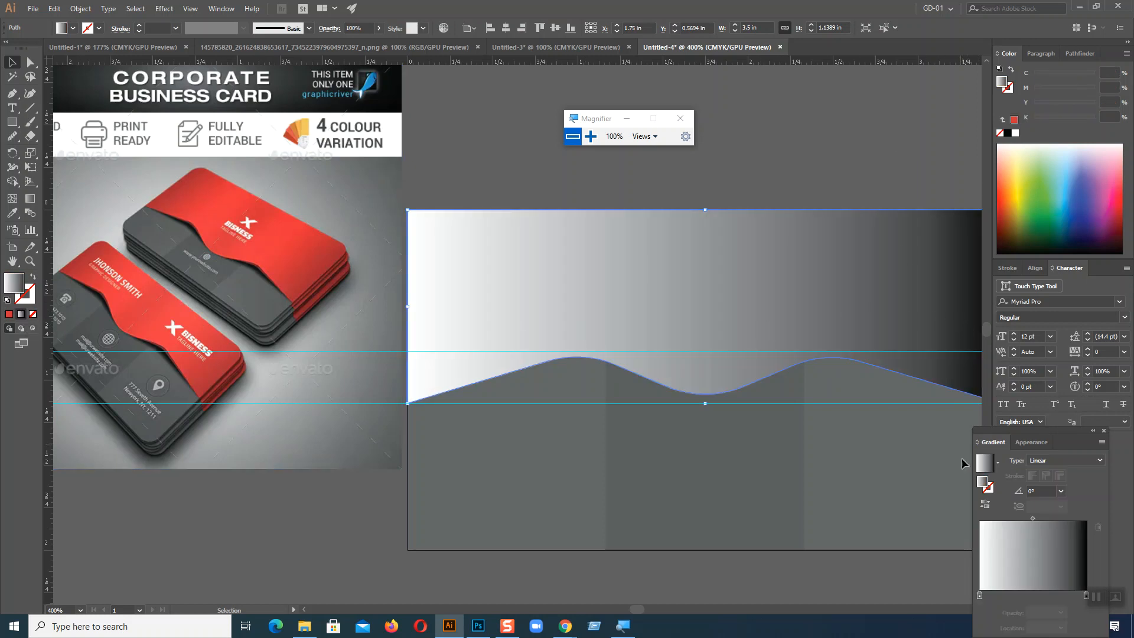
{"action": "left_click_drag", "start_coordinate": [1042, 434], "coordinate": [947, 156]}
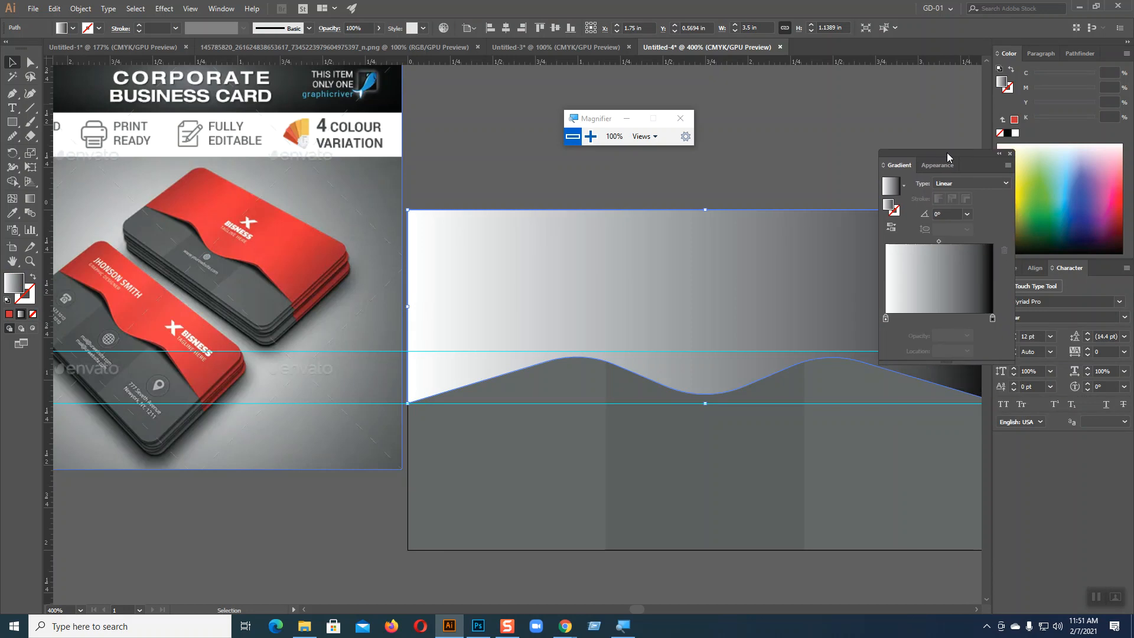
{"action": "left_click", "coordinate": [933, 319]}
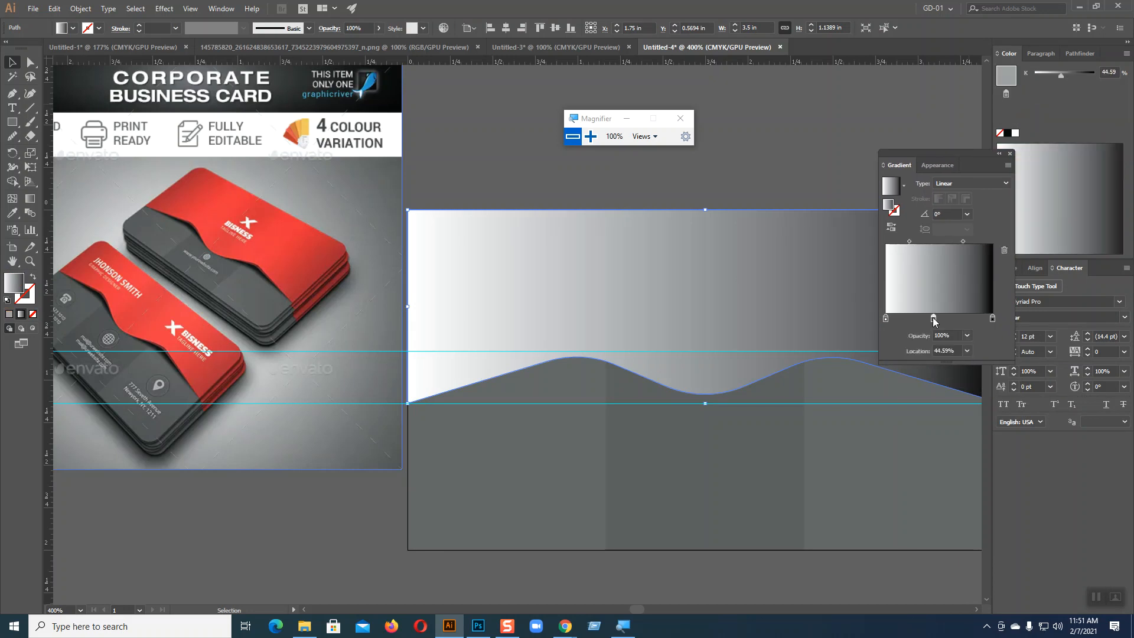
{"action": "left_click", "coordinate": [960, 318]}
{"action": "left_click", "coordinate": [905, 319]}
Step: Colour the gradient's first two stops with a darker and a brighter red sampled from the reference's upper card
{"action": "left_click", "coordinate": [886, 318]}
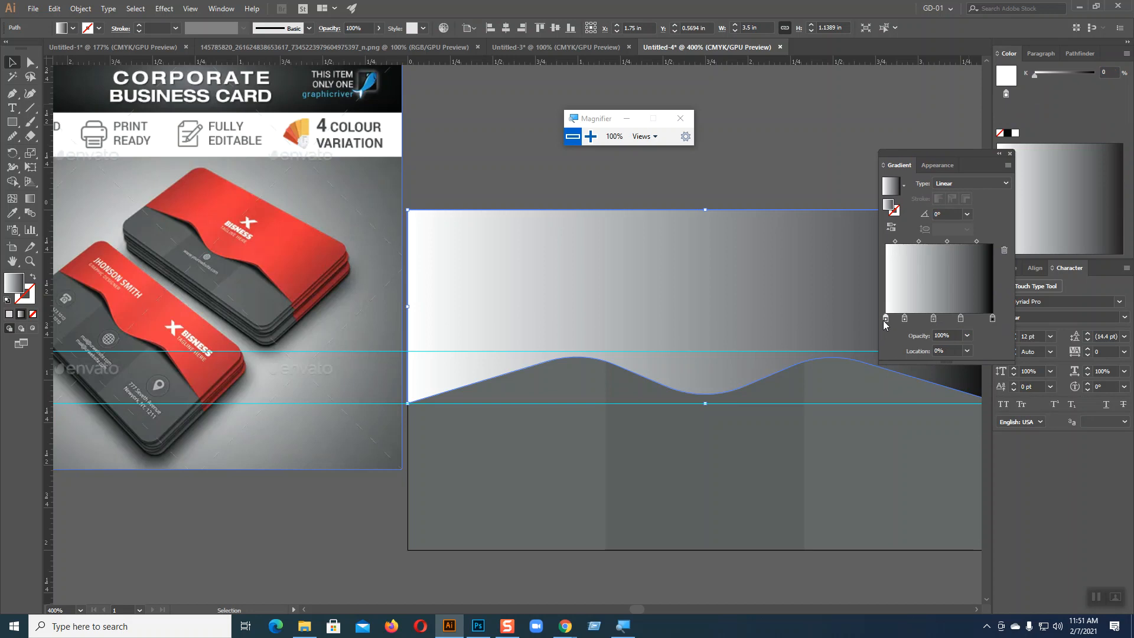
{"action": "left_click", "coordinate": [12, 212]}
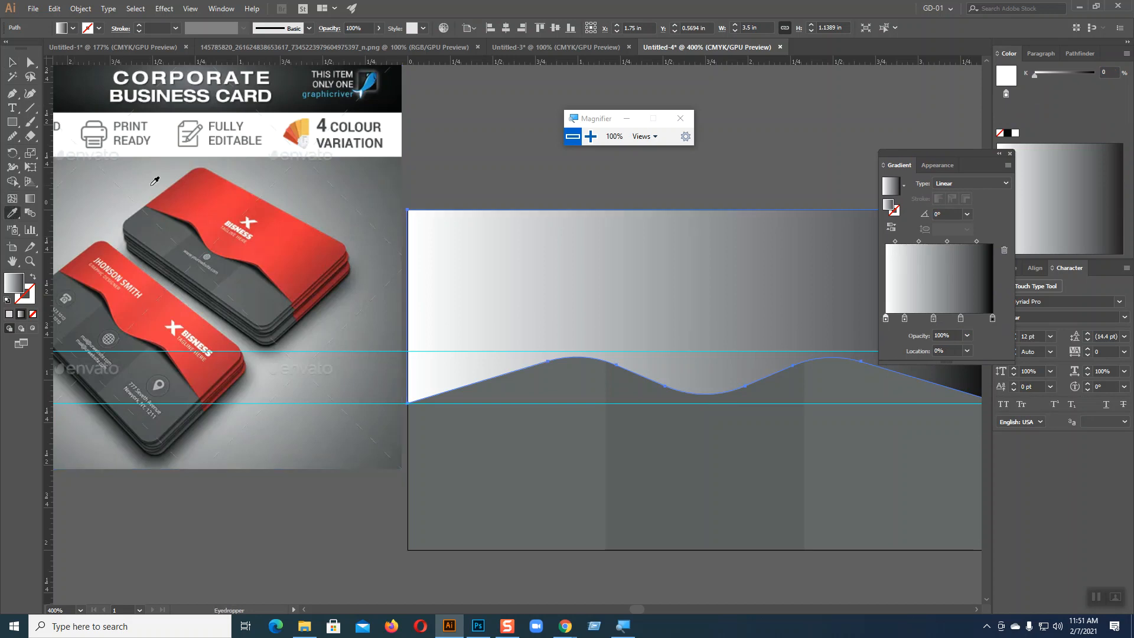
{"action": "left_click", "coordinate": [183, 185]}
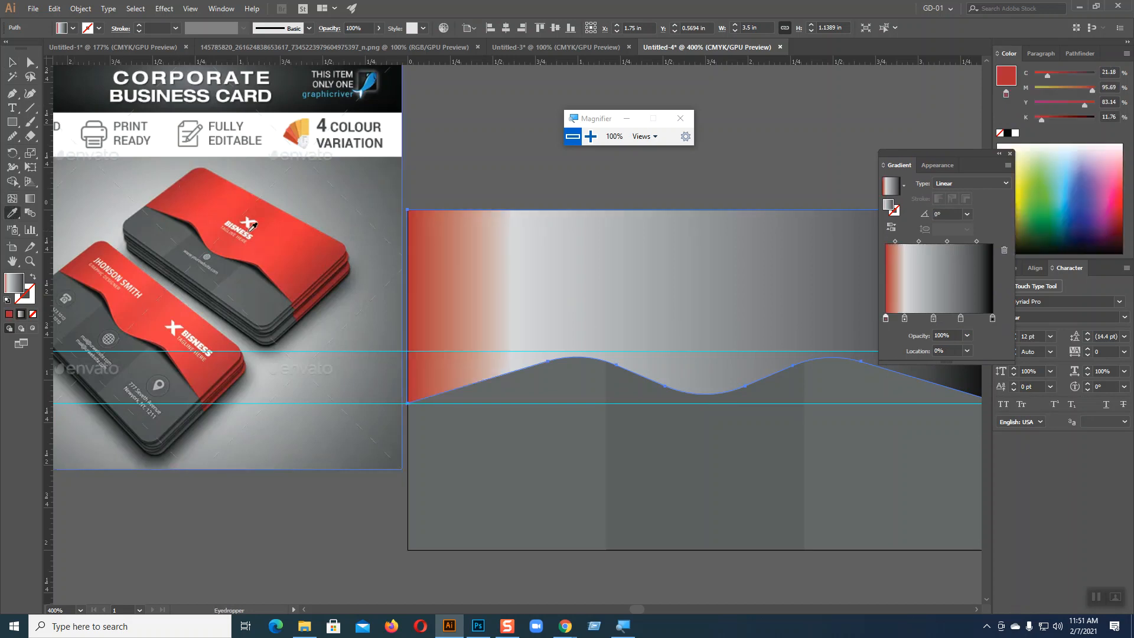
{"action": "left_click", "coordinate": [904, 319]}
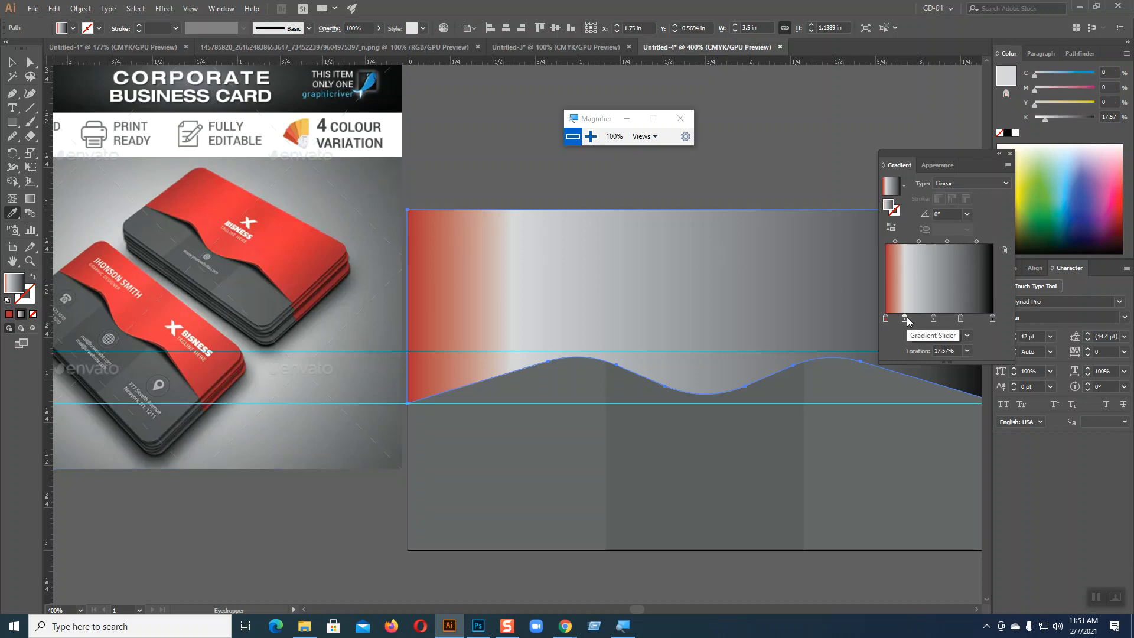
{"action": "left_click", "coordinate": [219, 200]}
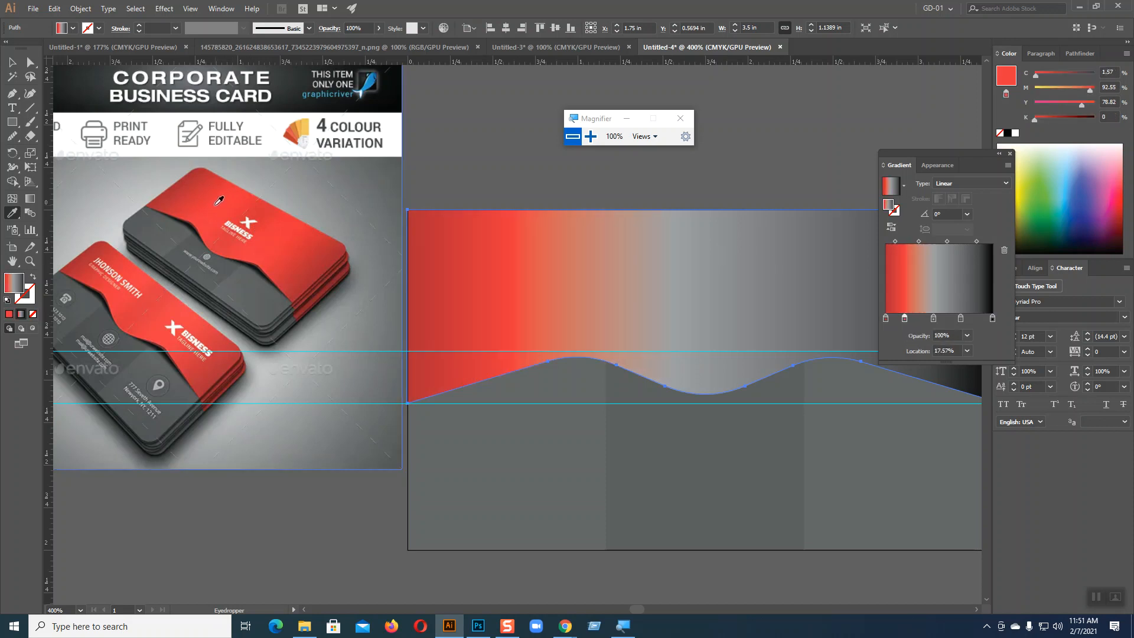
Step: Colour the gradient's middle, fourth and end stops with reds sampled across the reference's upper card
{"action": "left_click", "coordinate": [933, 319]}
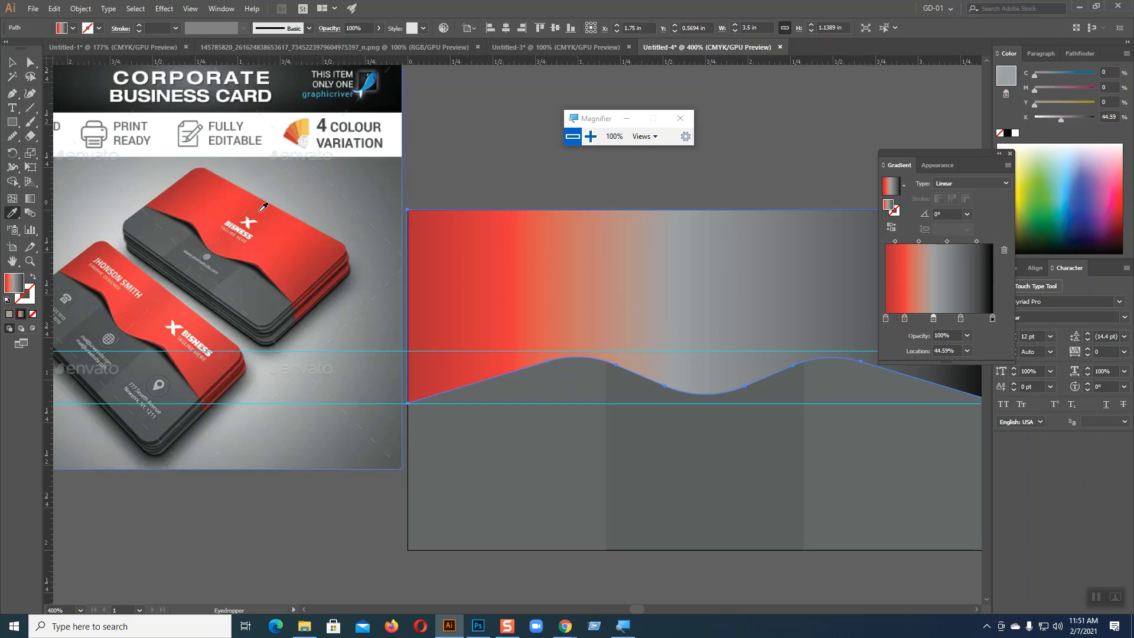
{"action": "left_click", "coordinate": [264, 207]}
{"action": "left_click", "coordinate": [960, 319]}
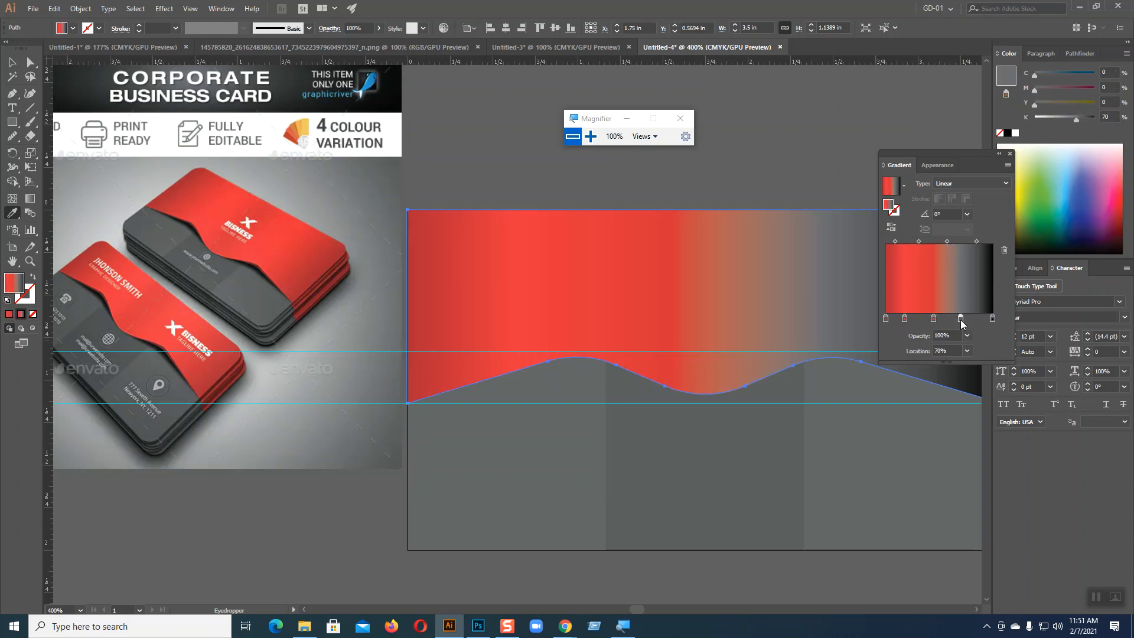
{"action": "left_click", "coordinate": [284, 242]}
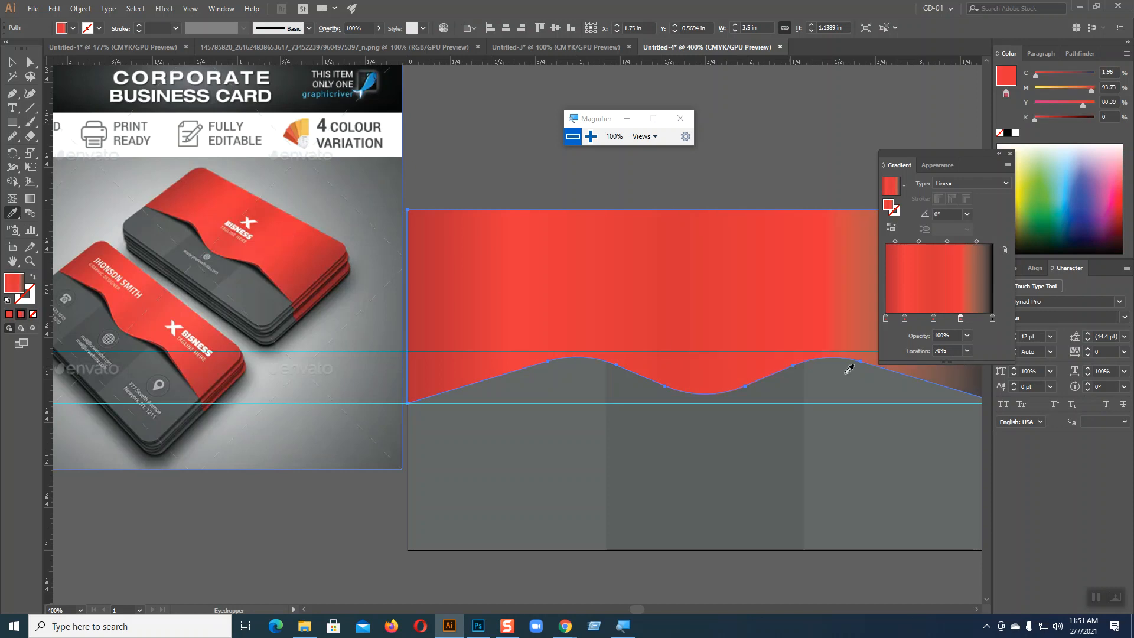
{"action": "left_click", "coordinate": [992, 319]}
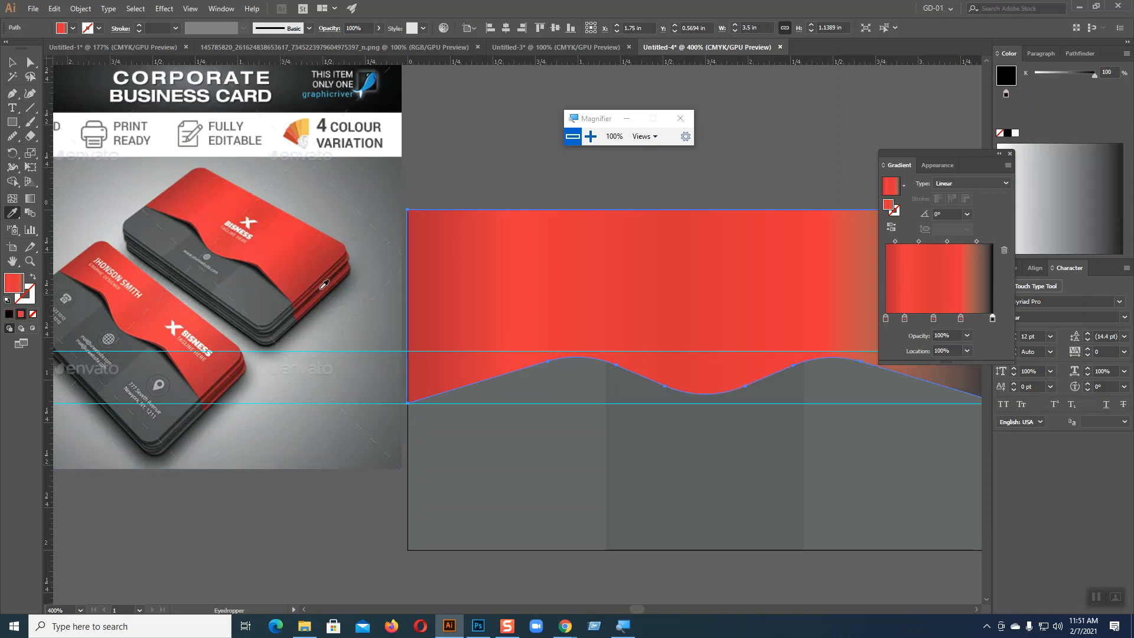
{"action": "left_click", "coordinate": [332, 255]}
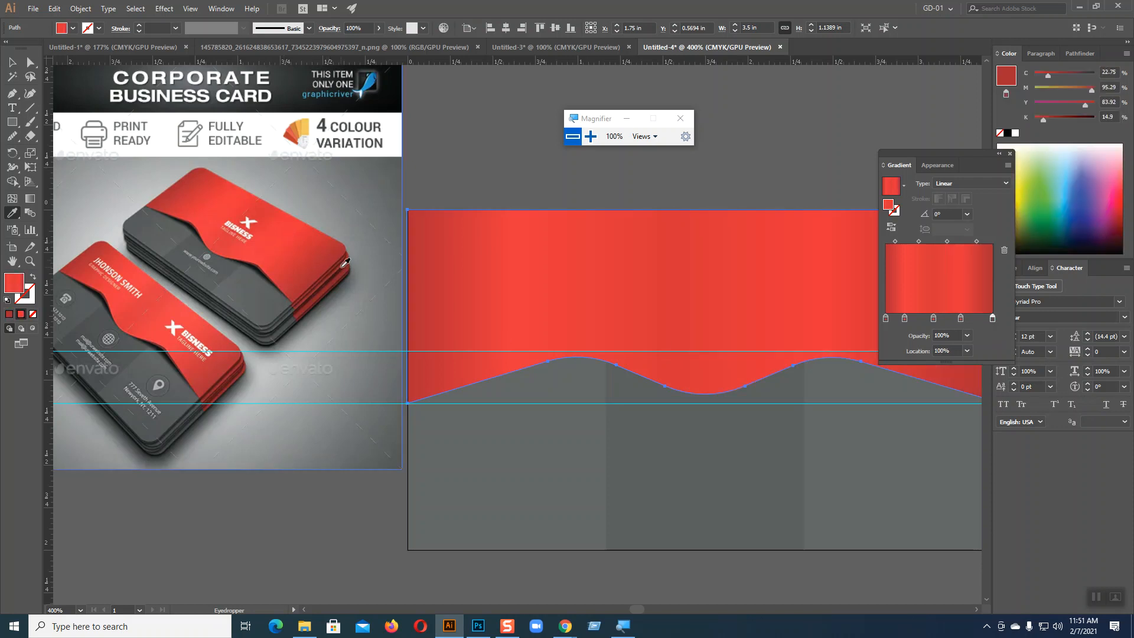
{"action": "key", "text": "v"}
{"action": "left_click", "coordinate": [11, 62]}
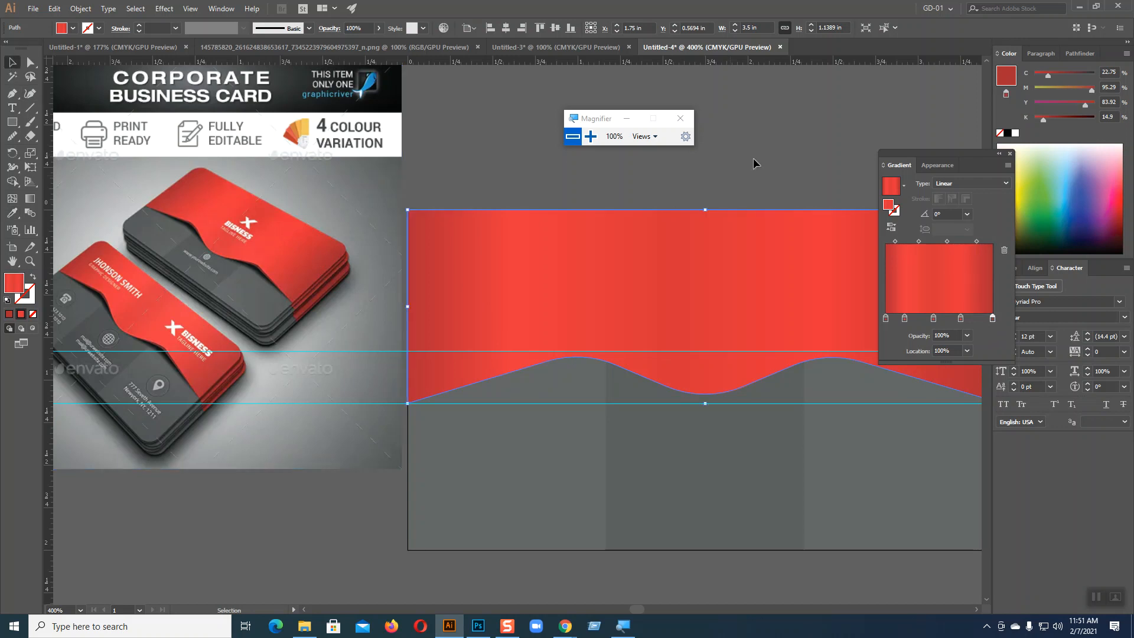
Step: Shift the fourth gradient stop slightly towards the end stop and set the middle stop's location to 50%
{"action": "left_click_drag", "start_coordinate": [935, 155], "coordinate": [890, 38]}
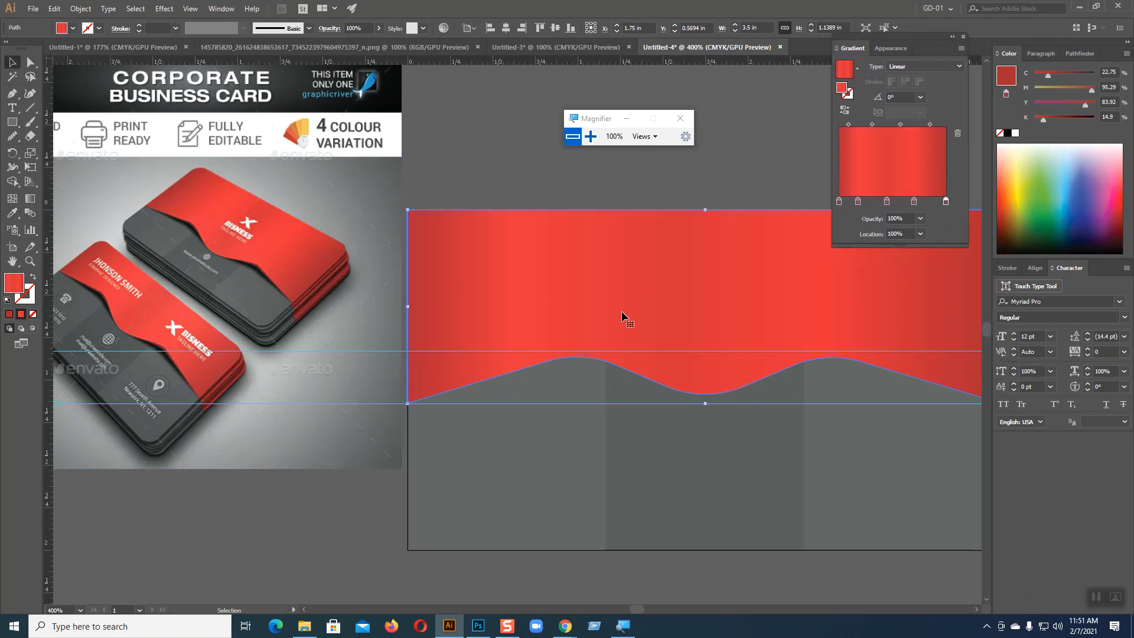
{"action": "left_click_drag", "start_coordinate": [914, 202], "coordinate": [920, 203]}
{"action": "left_click", "coordinate": [885, 202]}
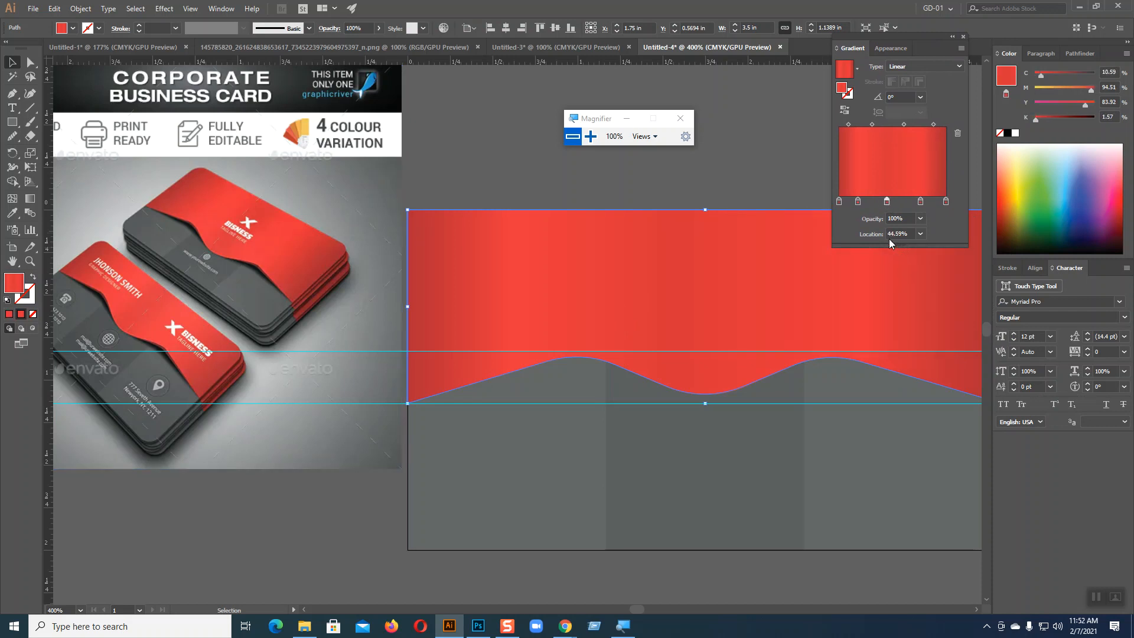
{"action": "left_click", "coordinate": [920, 234]}
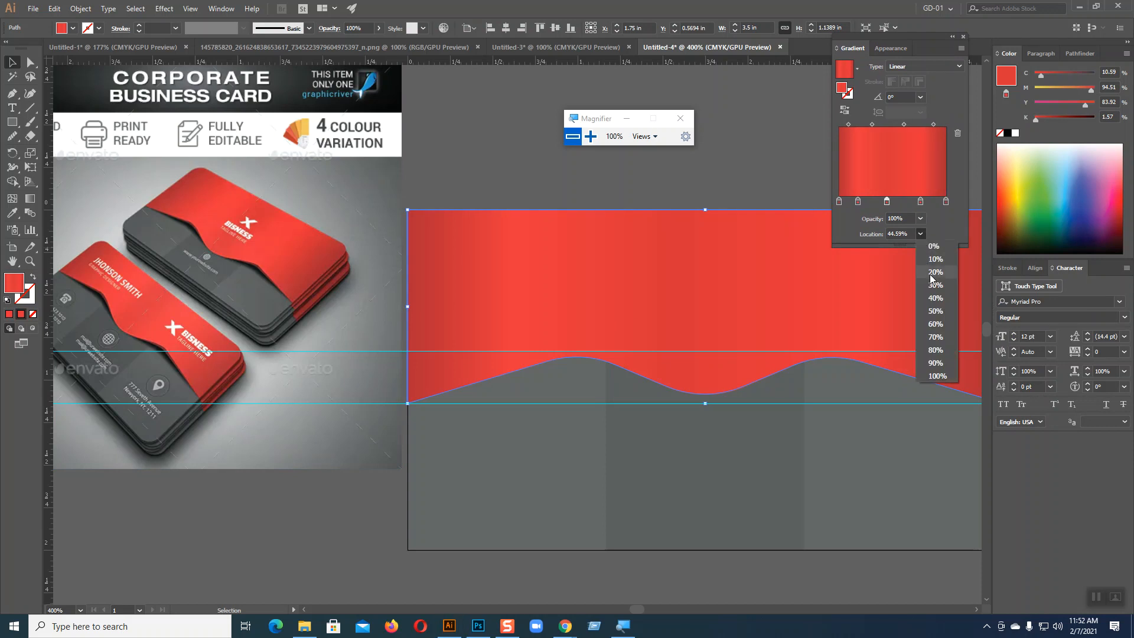
{"action": "left_click", "coordinate": [937, 315]}
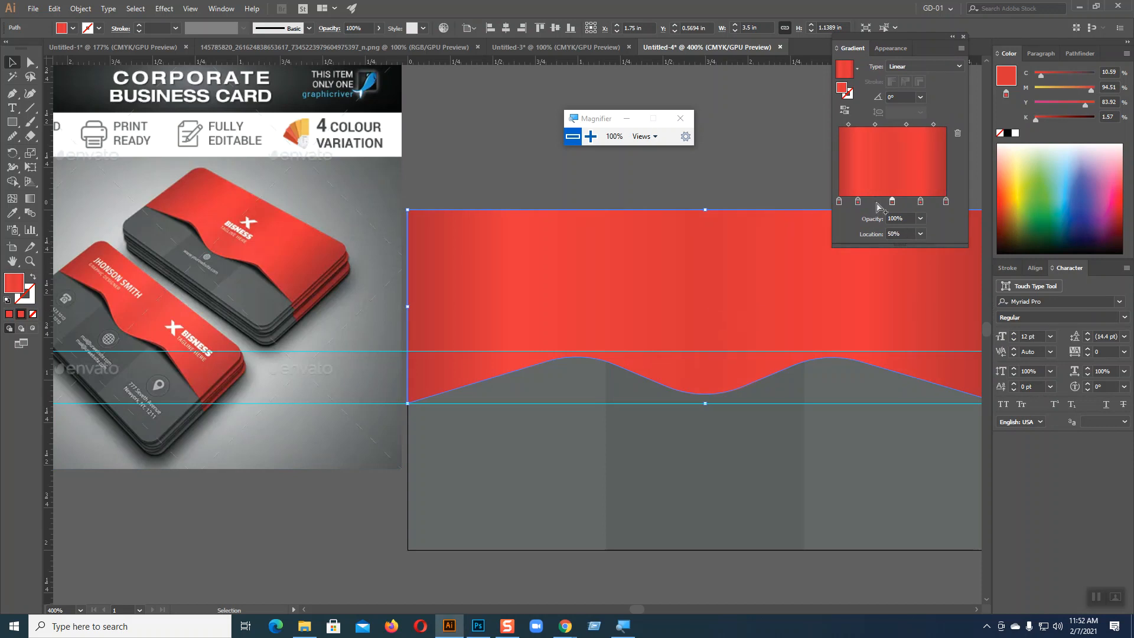
Step: Darken the gradient's middle stop by setting its black value to 17%
{"action": "left_click", "coordinate": [859, 202]}
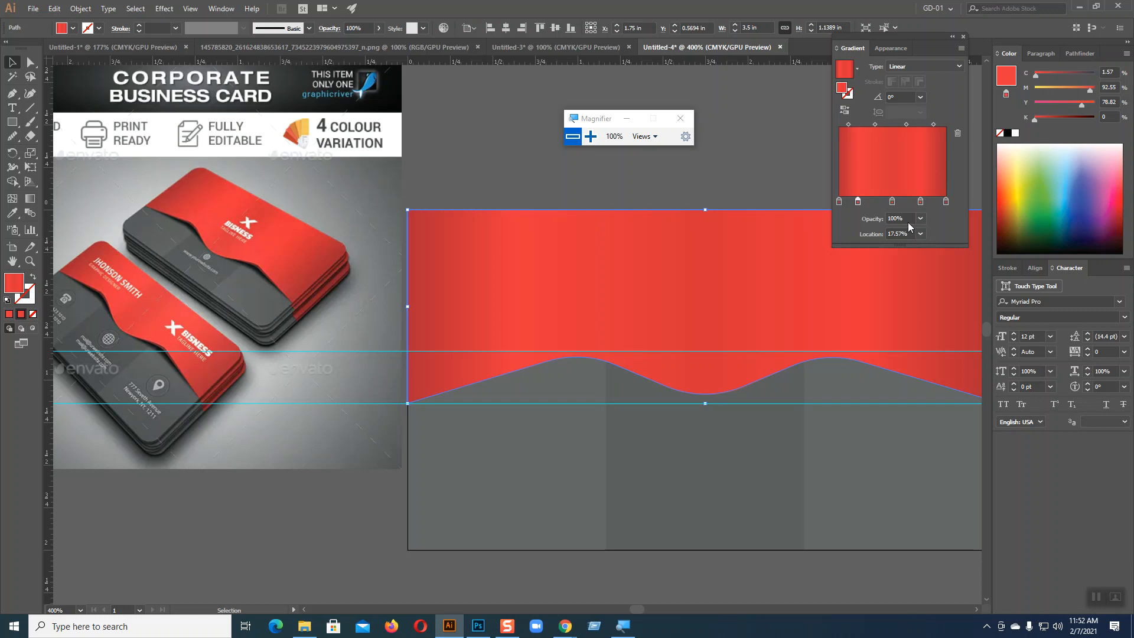
{"action": "left_click", "coordinate": [892, 202]}
{"action": "left_click_drag", "start_coordinate": [1036, 120], "coordinate": [1060, 120]}
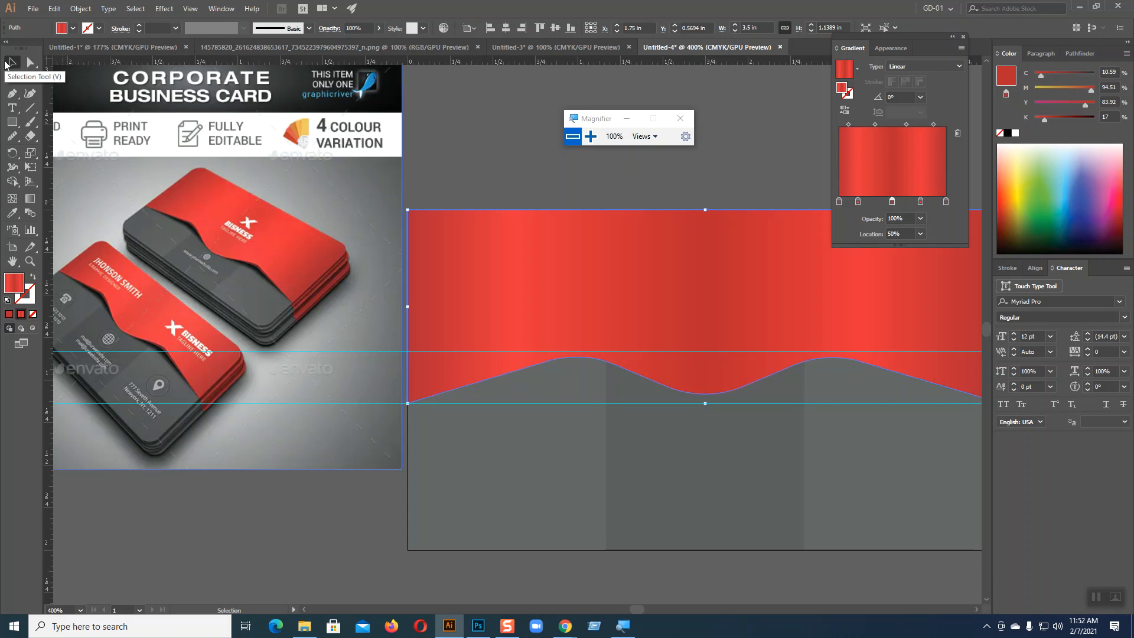
Step: Set the location of the red shape's second gradient stop to 21%
{"action": "left_click", "coordinate": [703, 171]}
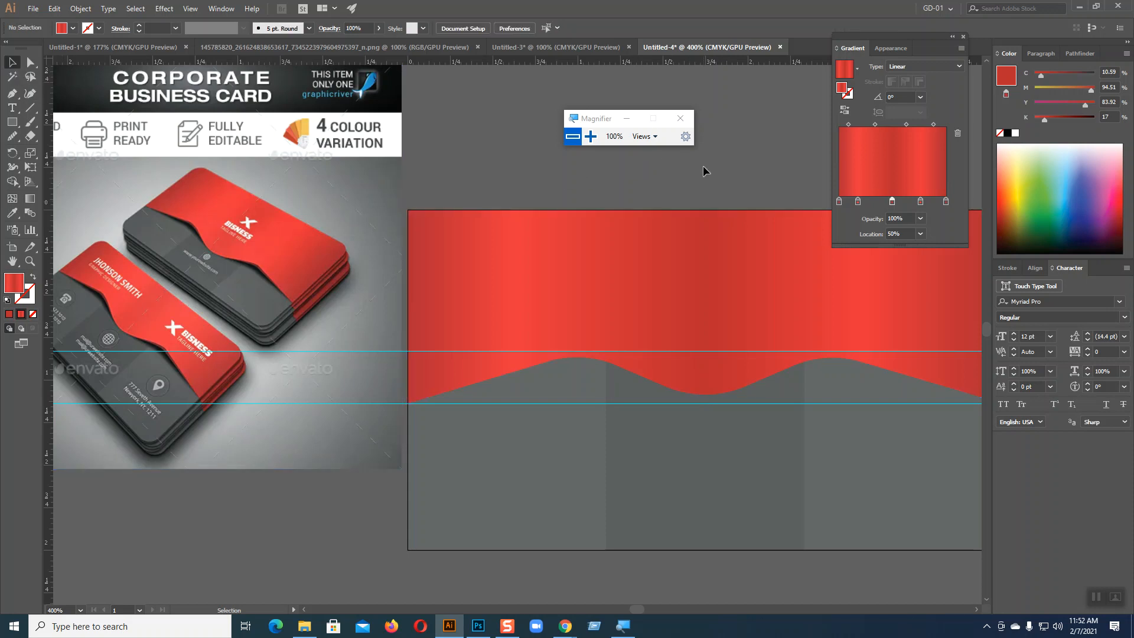
{"action": "left_click_drag", "start_coordinate": [778, 493], "coordinate": [663, 484]}
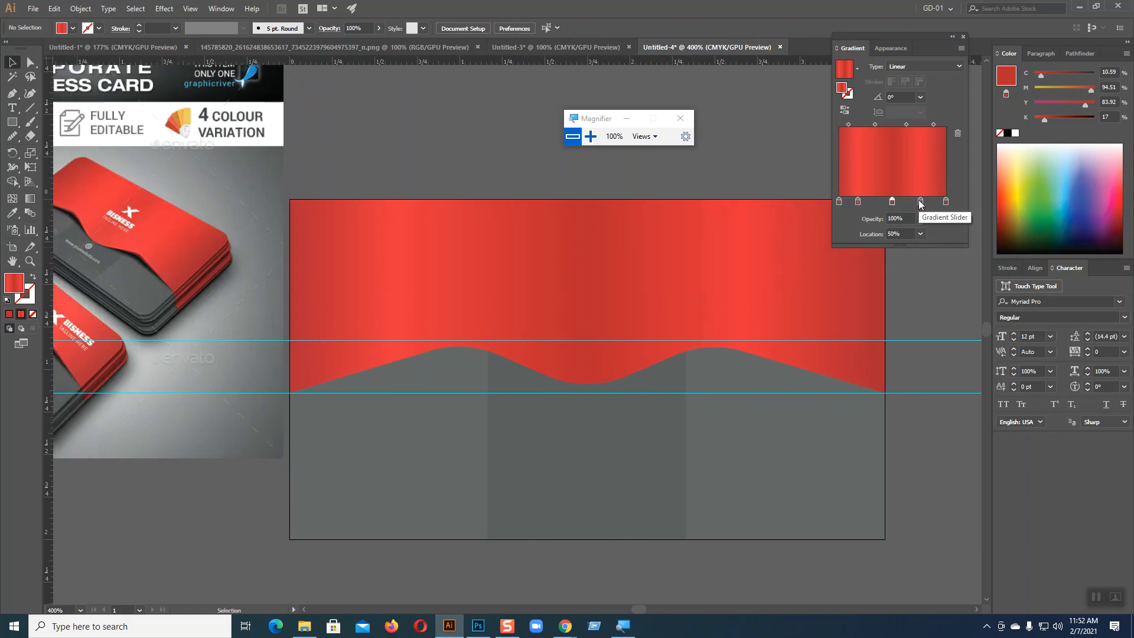
{"action": "left_click_drag", "start_coordinate": [858, 202], "coordinate": [862, 203]}
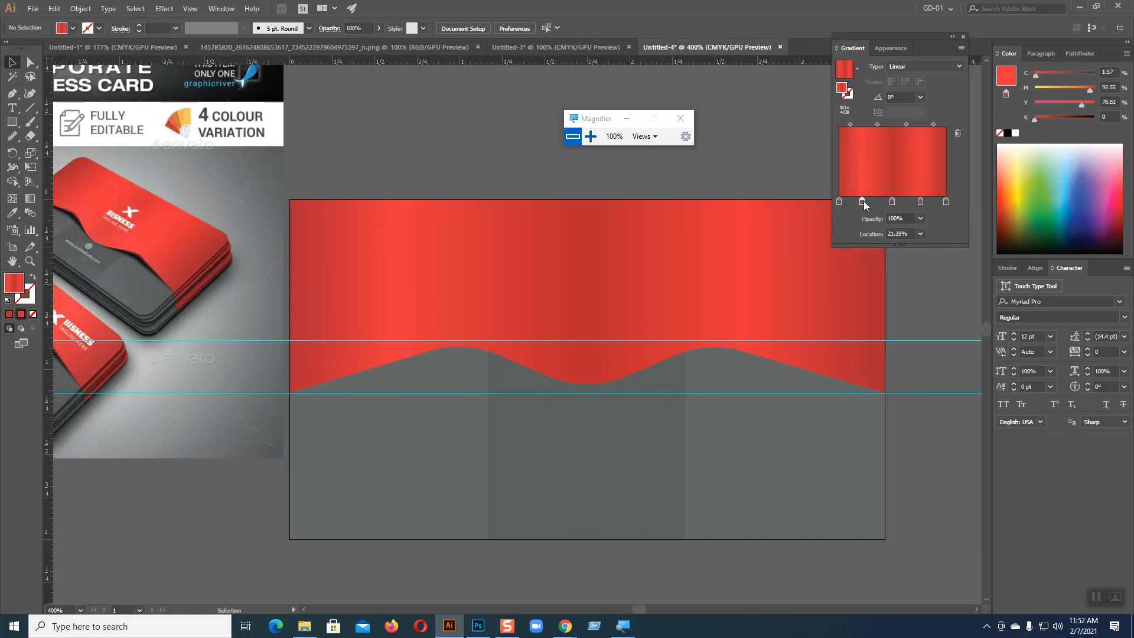
{"action": "left_click", "coordinate": [469, 292]}
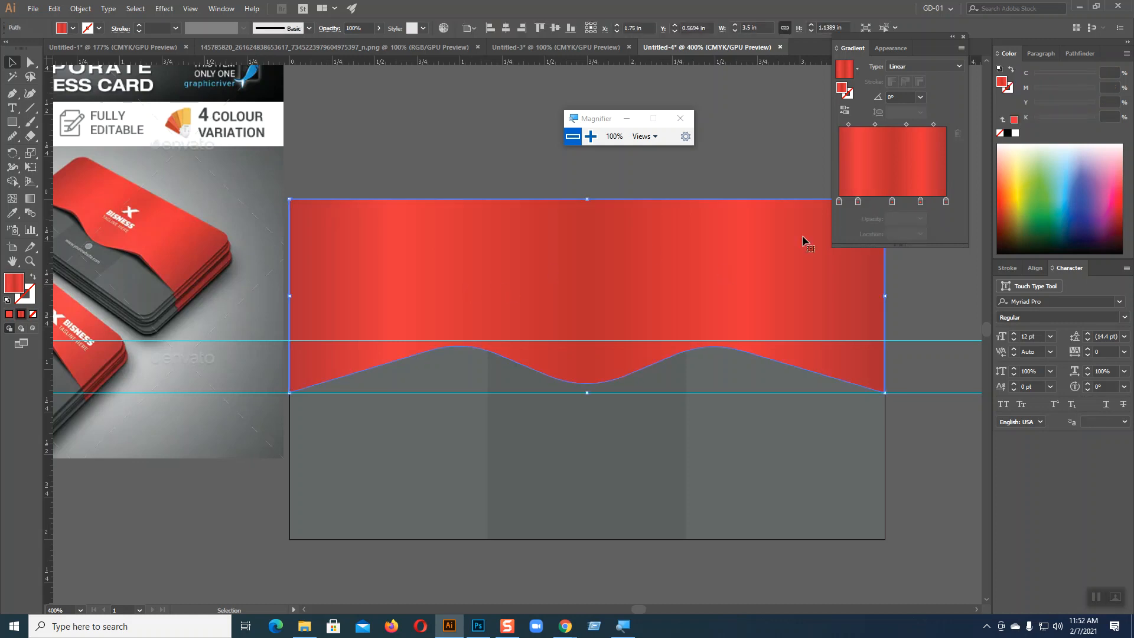
{"action": "left_click", "coordinate": [859, 202]}
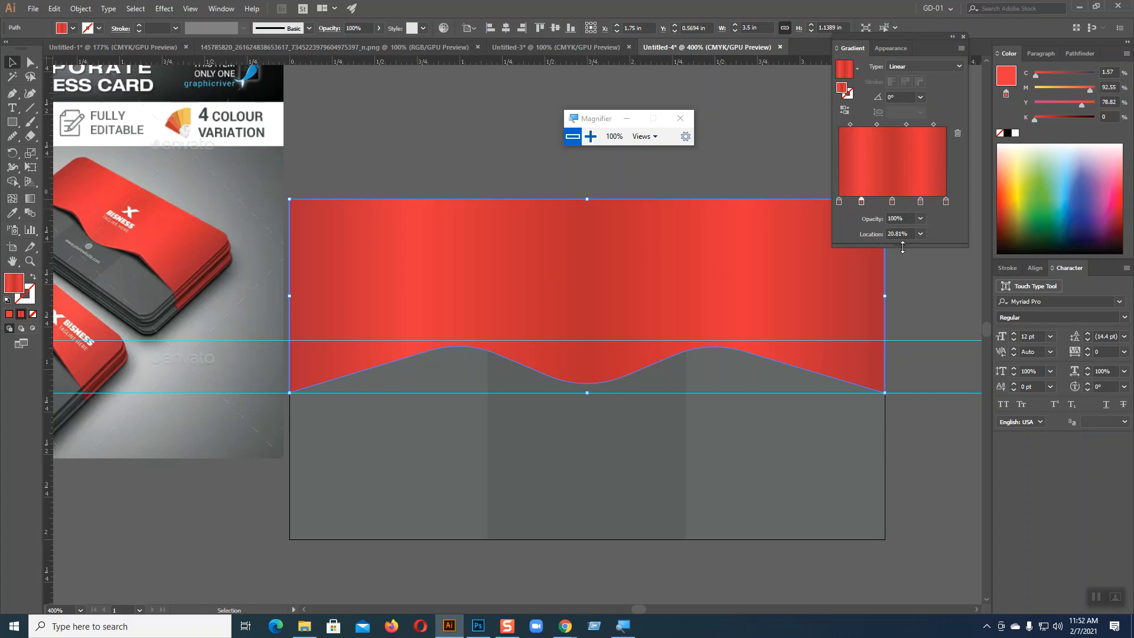
{"action": "left_click_drag", "start_coordinate": [901, 234], "coordinate": [879, 240]}
{"action": "type", "text": "21"}
{"action": "left_click", "coordinate": [862, 203]}
Step: Set the location of the fourth gradient stop to 79%
{"action": "left_click", "coordinate": [920, 203]}
{"action": "left_click_drag", "start_coordinate": [902, 233], "coordinate": [877, 234]}
{"action": "type", "text": "79"}
{"action": "left_click", "coordinate": [923, 203]}
Step: Redraw the red shape's gradient direction, trying a vertical run before a nearly horizontal one across the card at about -0.9°
{"action": "left_click", "coordinate": [31, 199]}
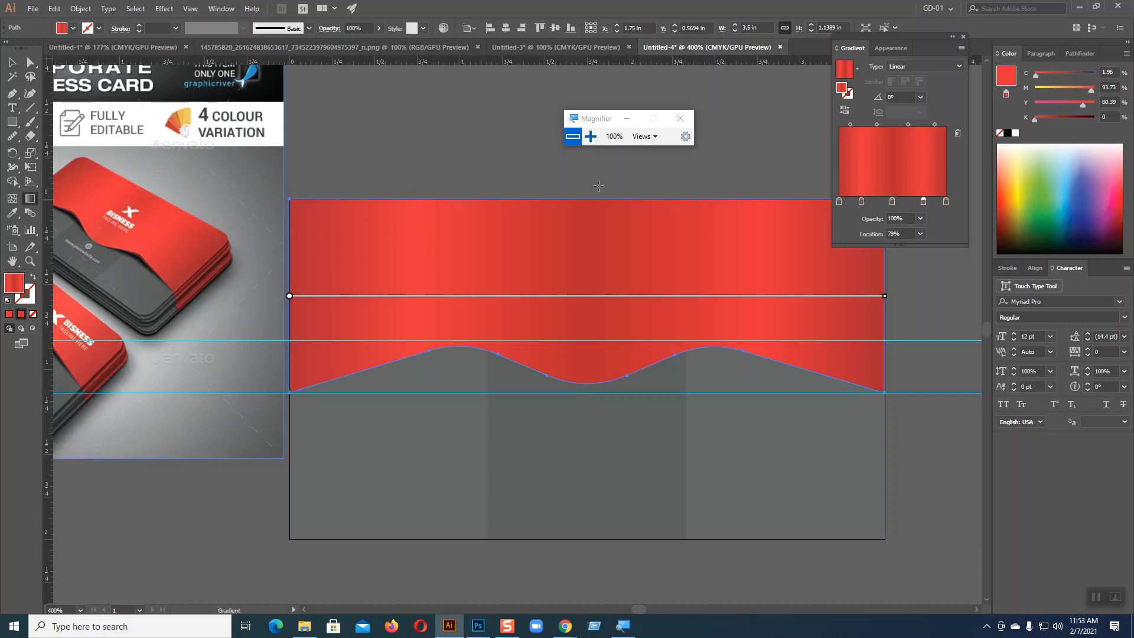
{"action": "left_click_drag", "start_coordinate": [605, 179], "coordinate": [605, 405]}
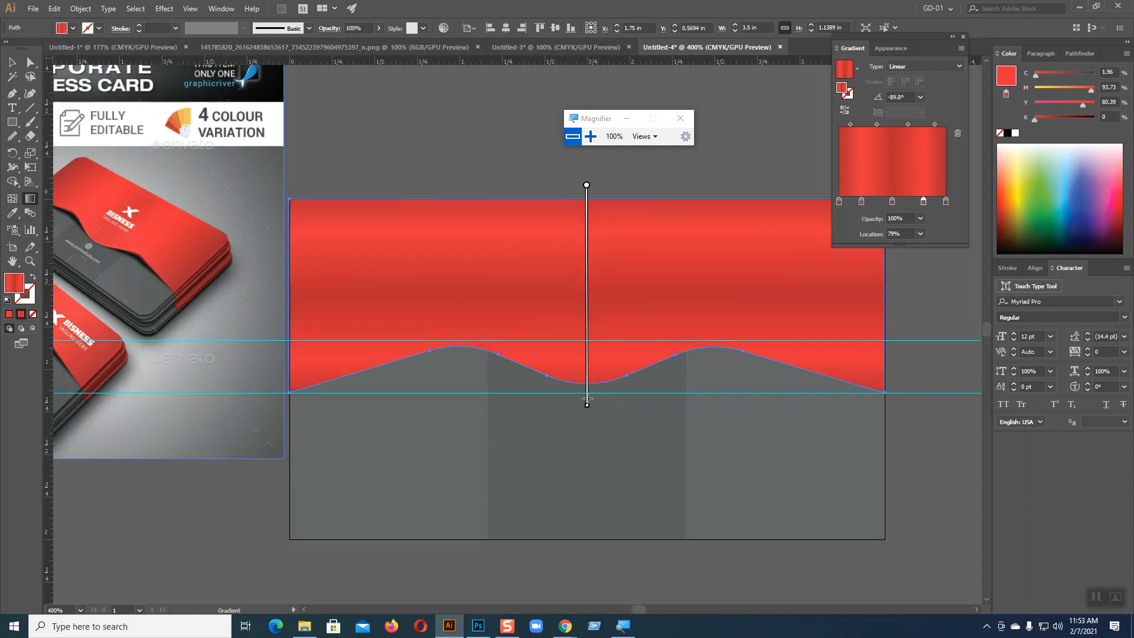
{"action": "left_click_drag", "start_coordinate": [288, 241], "coordinate": [885, 252]}
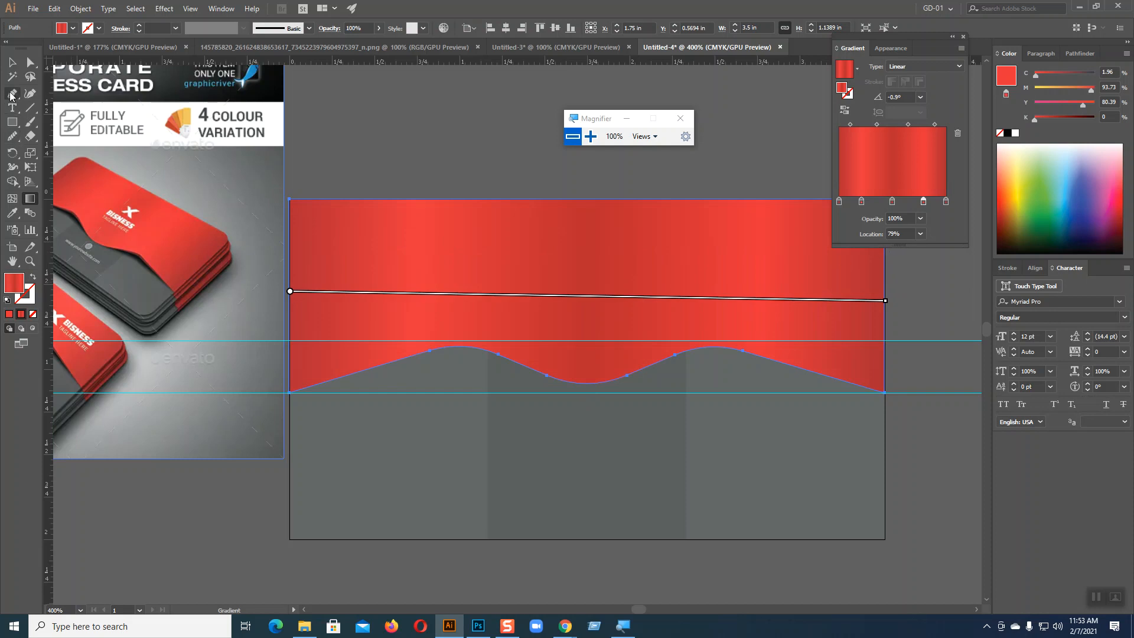
Step: Lighten the gradient's middle stop by setting its black value to 11%, and deselect the shape
{"action": "left_click", "coordinate": [945, 202]}
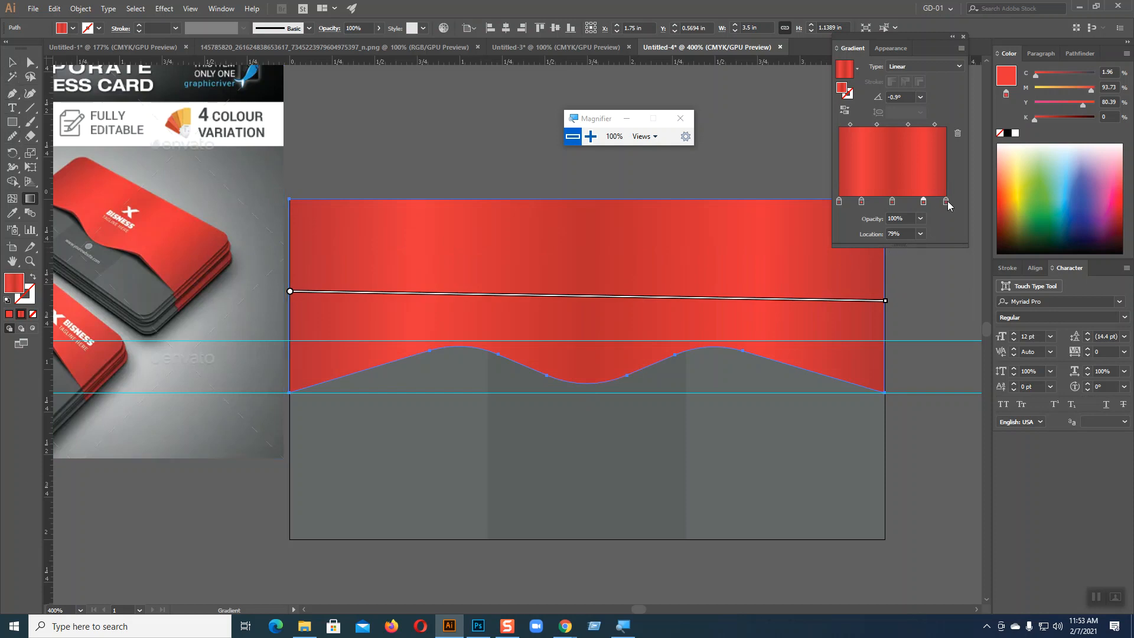
{"action": "left_click", "coordinate": [892, 201]}
{"action": "left_click_drag", "start_coordinate": [1044, 118], "coordinate": [1040, 118]}
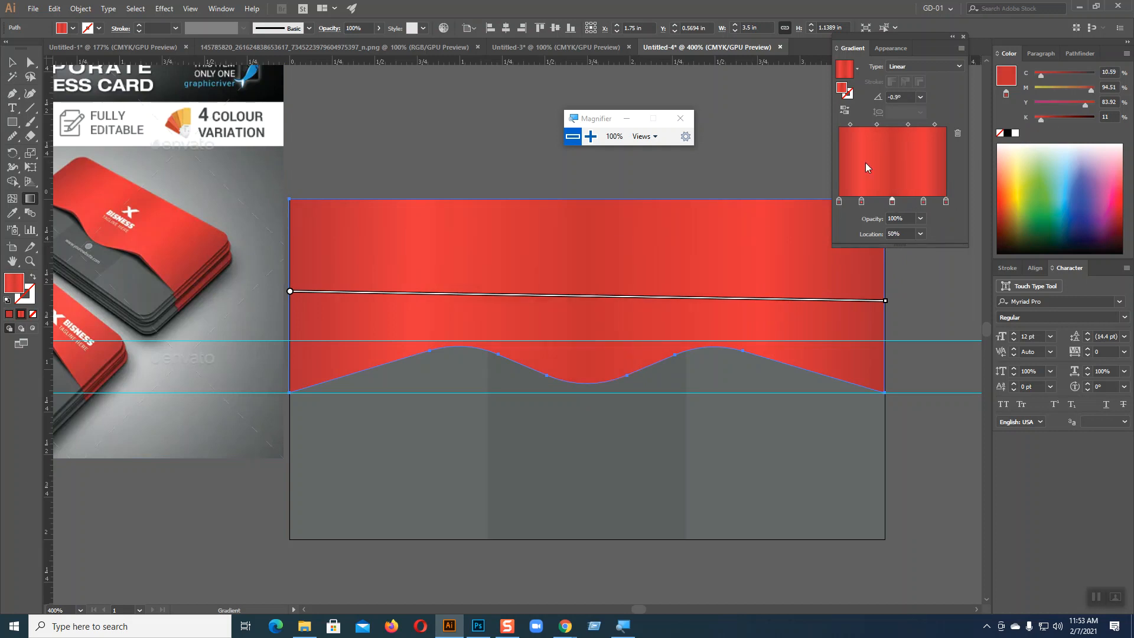
{"action": "left_click", "coordinate": [11, 61]}
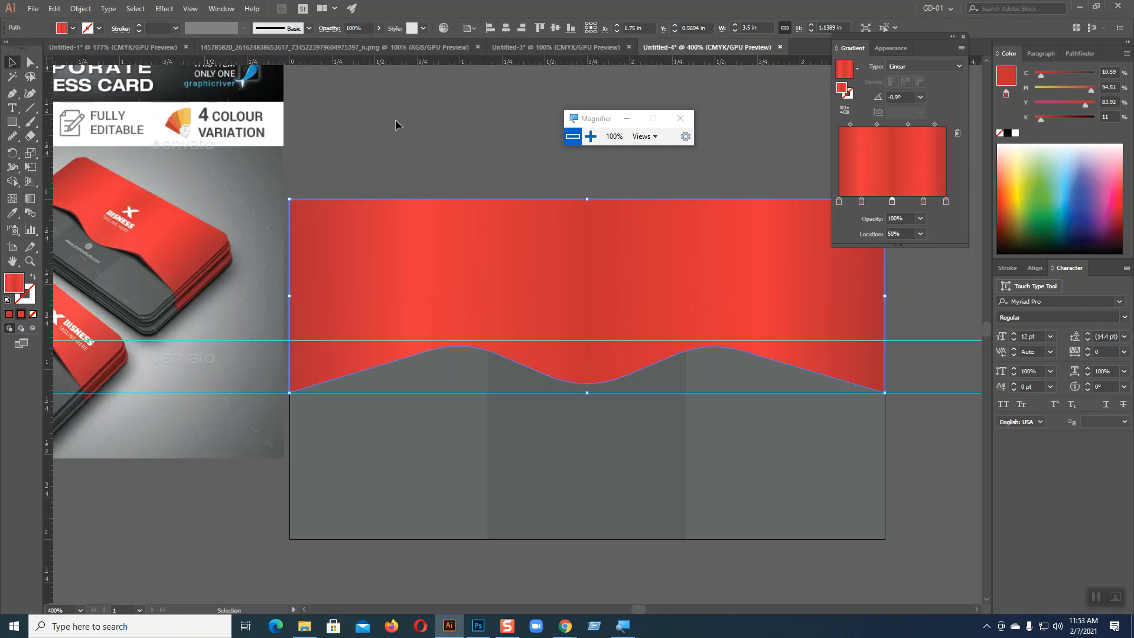
{"action": "left_click", "coordinate": [419, 111]}
Step: Draw a closed Pen shape about 1.56 × 0.40 in under the first wave crest, from the card's left edge to the descending curve
{"action": "left_click_drag", "start_coordinate": [224, 332], "coordinate": [323, 333]}
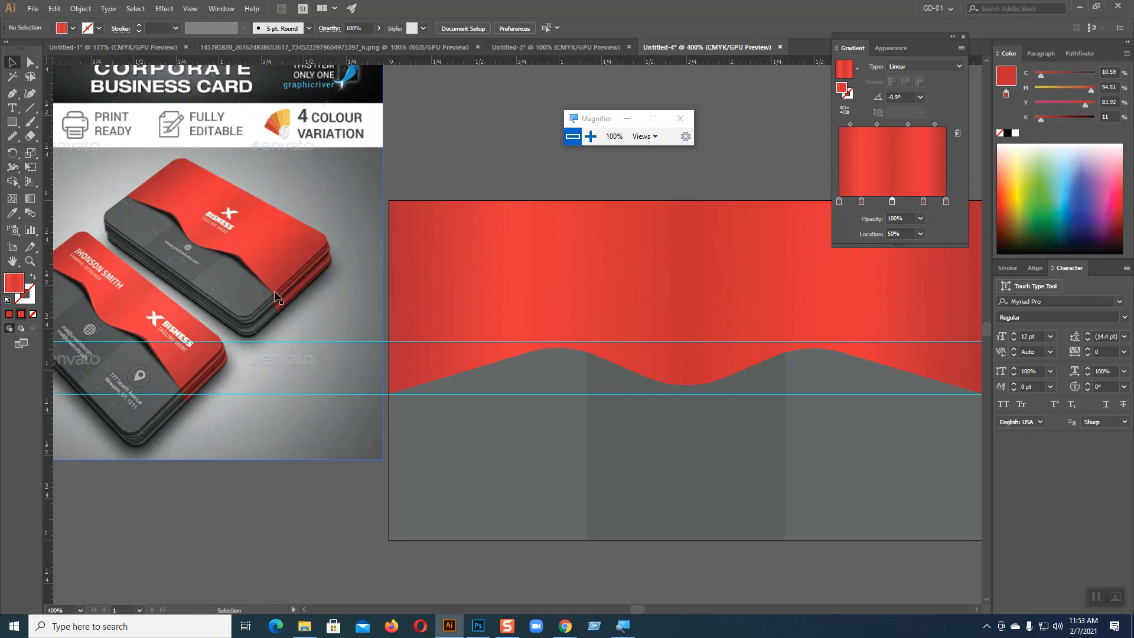
{"action": "left_click", "coordinate": [10, 95]}
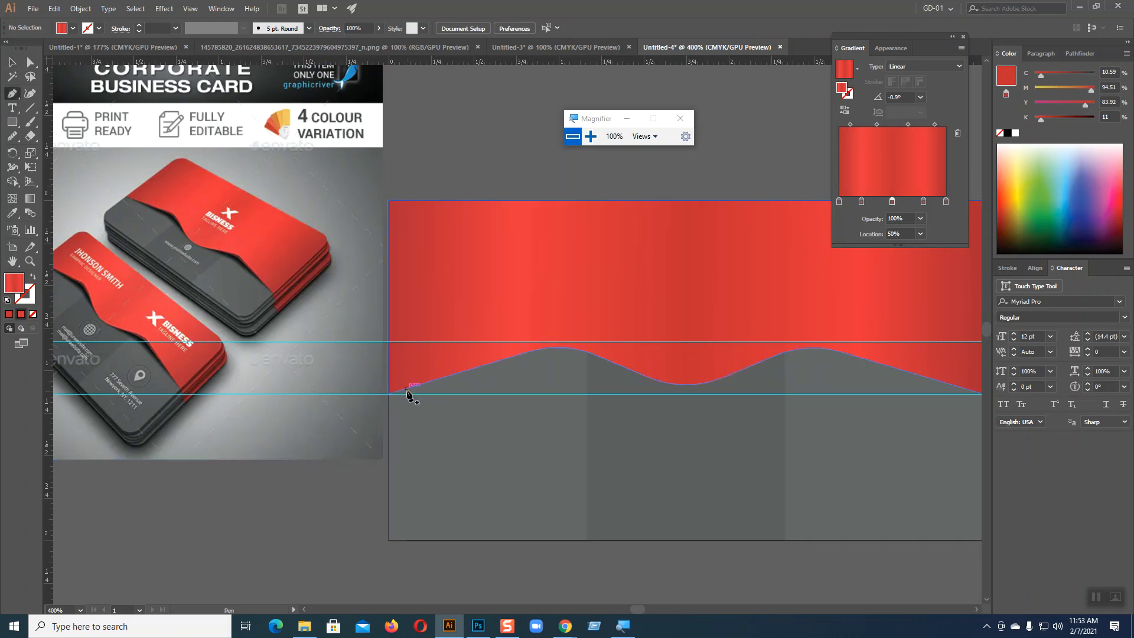
{"action": "left_click", "coordinate": [388, 394]}
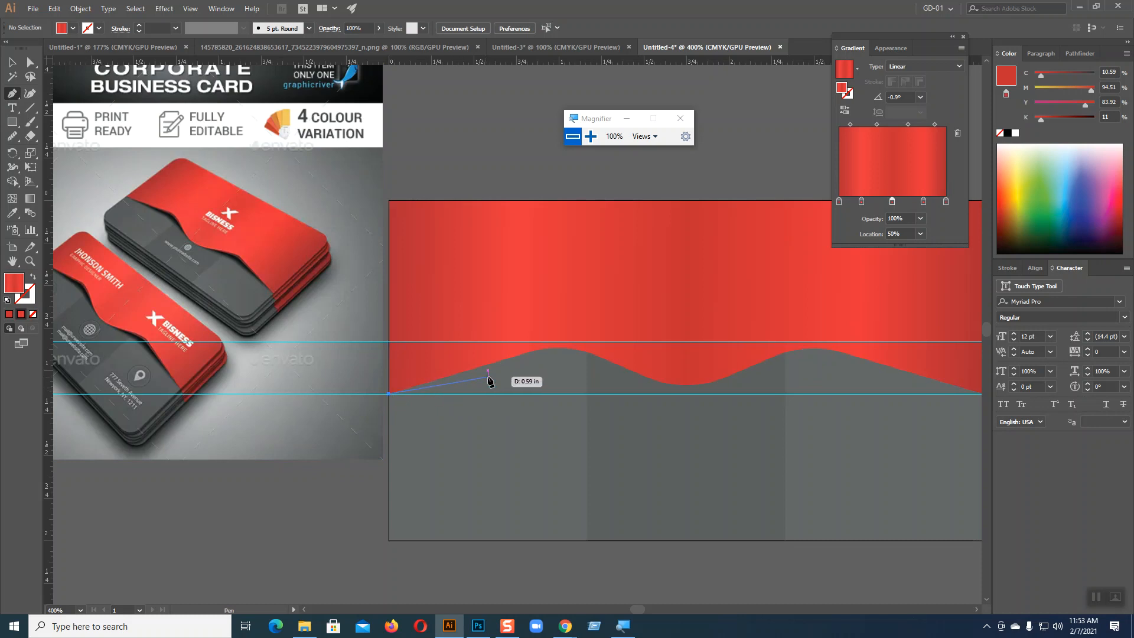
{"action": "left_click_drag", "start_coordinate": [568, 360], "coordinate": [601, 364]}
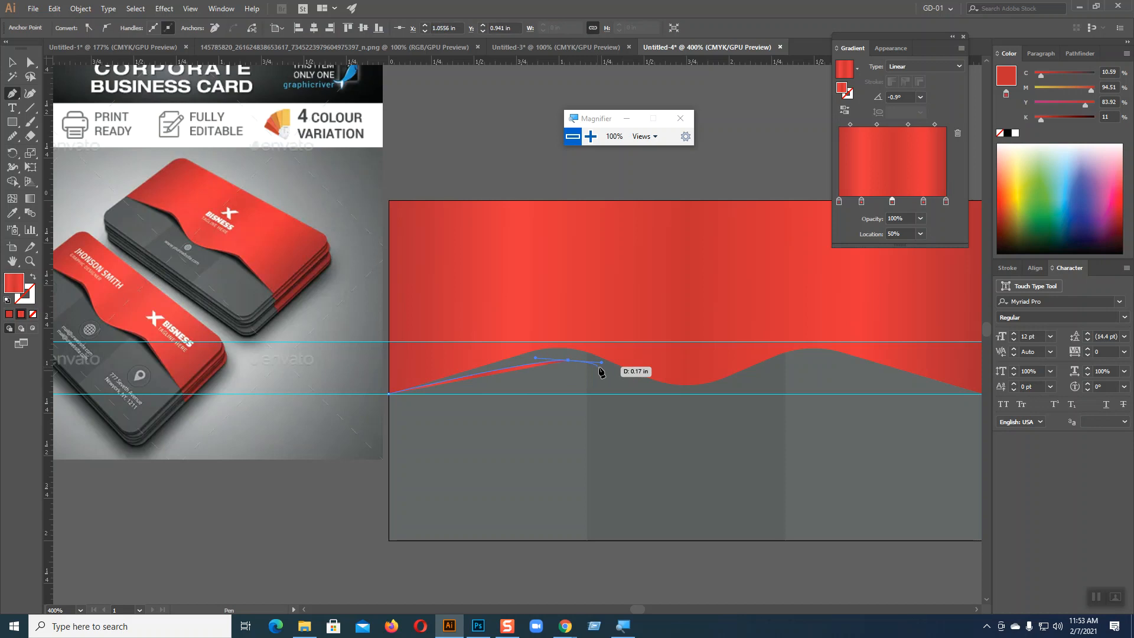
{"action": "left_click", "coordinate": [655, 383]}
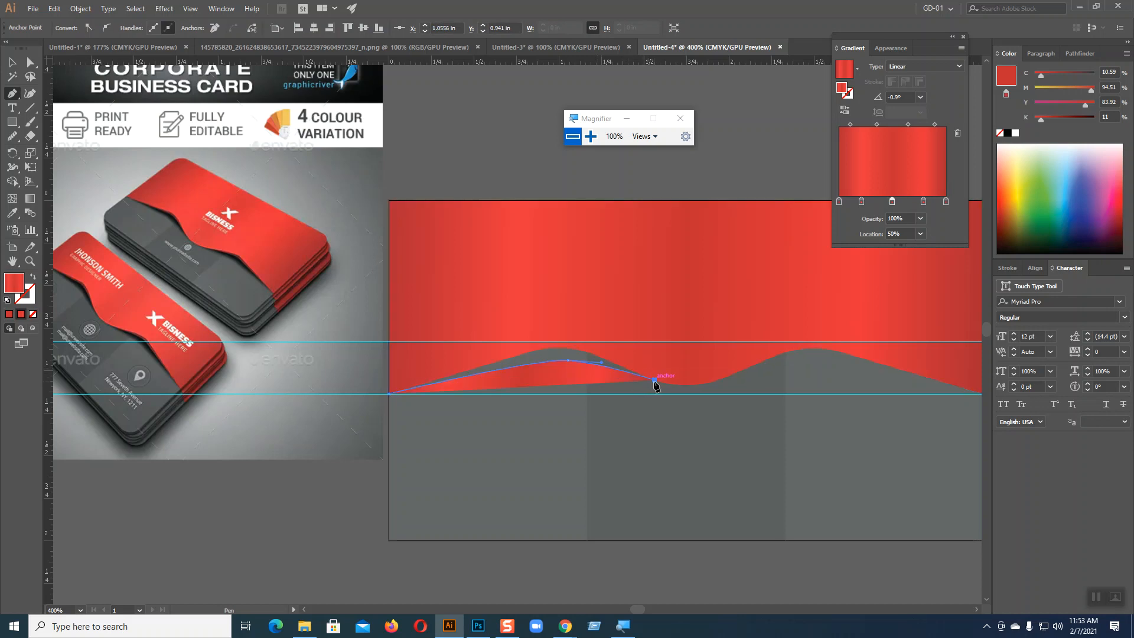
{"action": "left_click", "coordinate": [611, 343]}
{"action": "left_click", "coordinate": [565, 326]}
{"action": "left_click", "coordinate": [516, 338]}
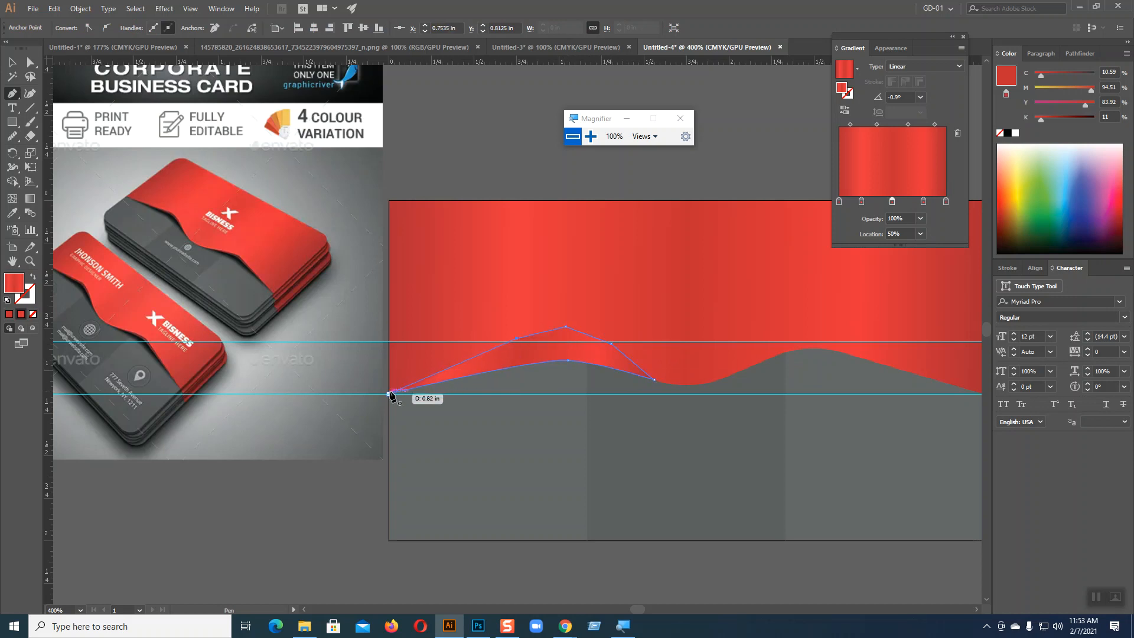
{"action": "left_click", "coordinate": [390, 393]}
{"action": "left_click", "coordinate": [12, 62]}
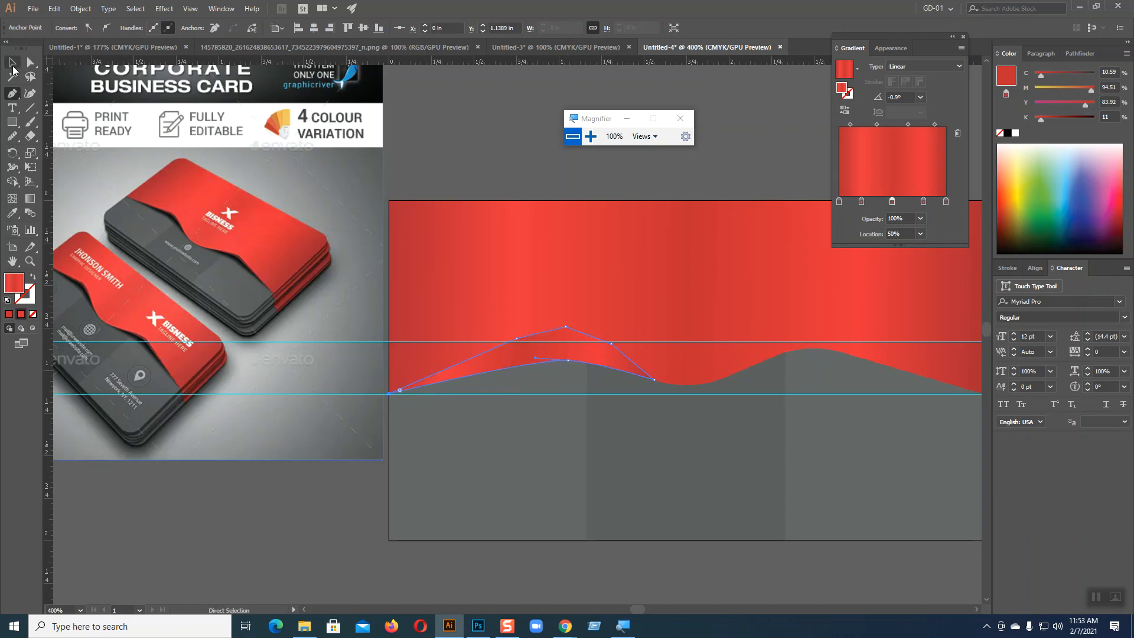
Step: Bring the red wavy shape in front of the newly drawn shape
{"action": "left_click", "coordinate": [563, 249]}
{"action": "right_click", "coordinate": [563, 249]}
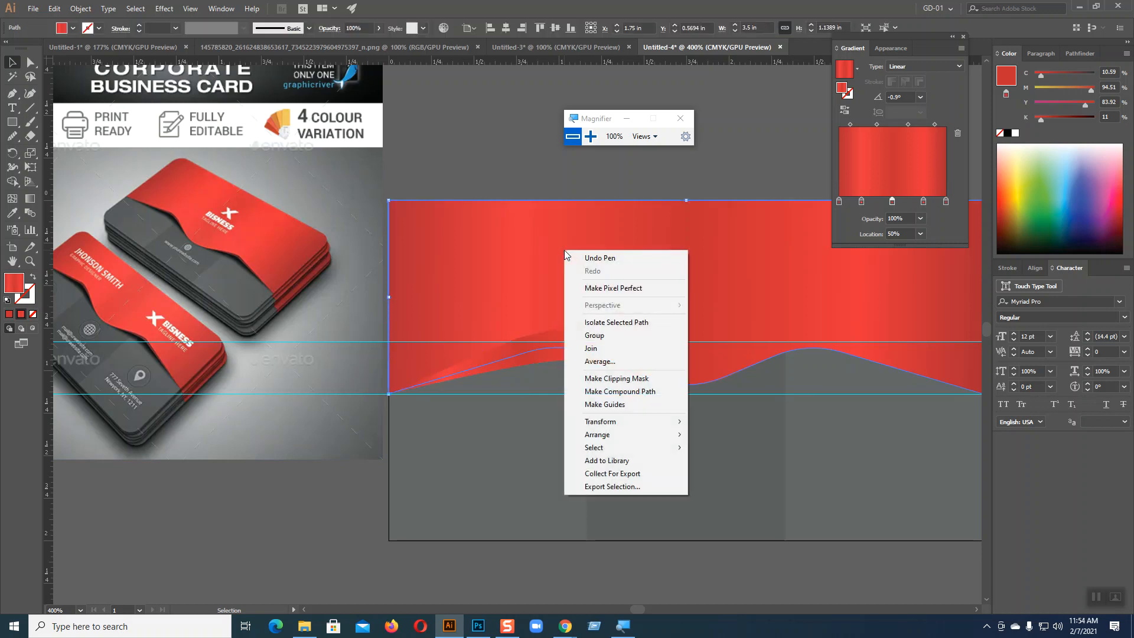
{"action": "mouse_move", "coordinate": [620, 437]}
{"action": "left_click", "coordinate": [700, 435]}
Step: Fill the shape under the crest with a near-black sampled from the reference's upper card, with its black value set to 28%
{"action": "left_click", "coordinate": [554, 363]}
{"action": "left_click", "coordinate": [12, 213]}
{"action": "left_click", "coordinate": [175, 214]}
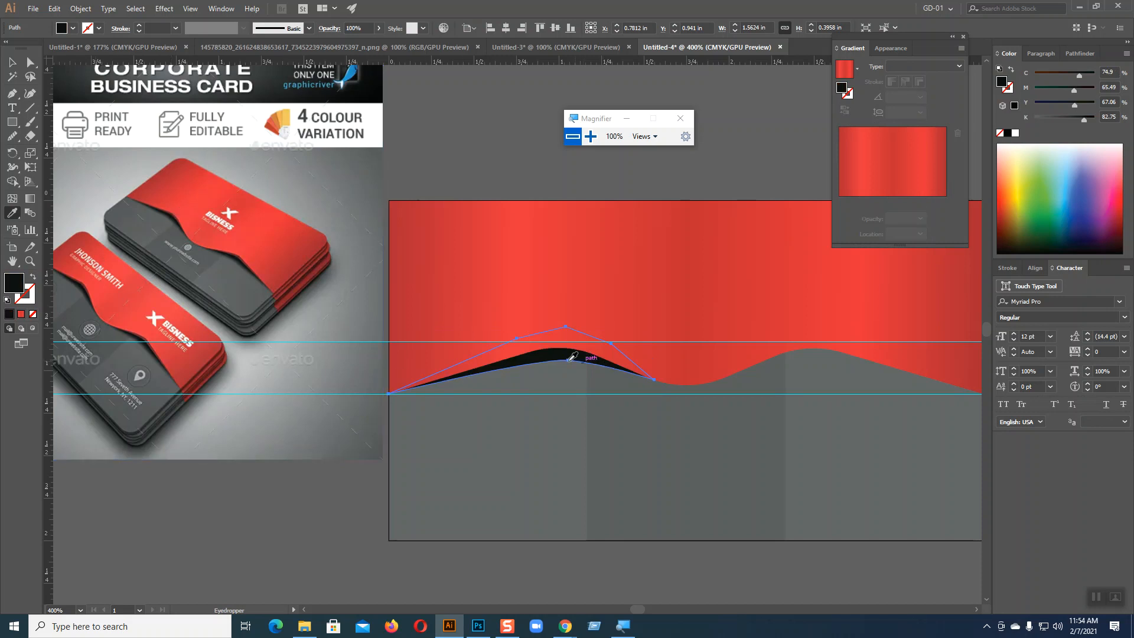
{"action": "left_click_drag", "start_coordinate": [1084, 122], "coordinate": [1051, 120]}
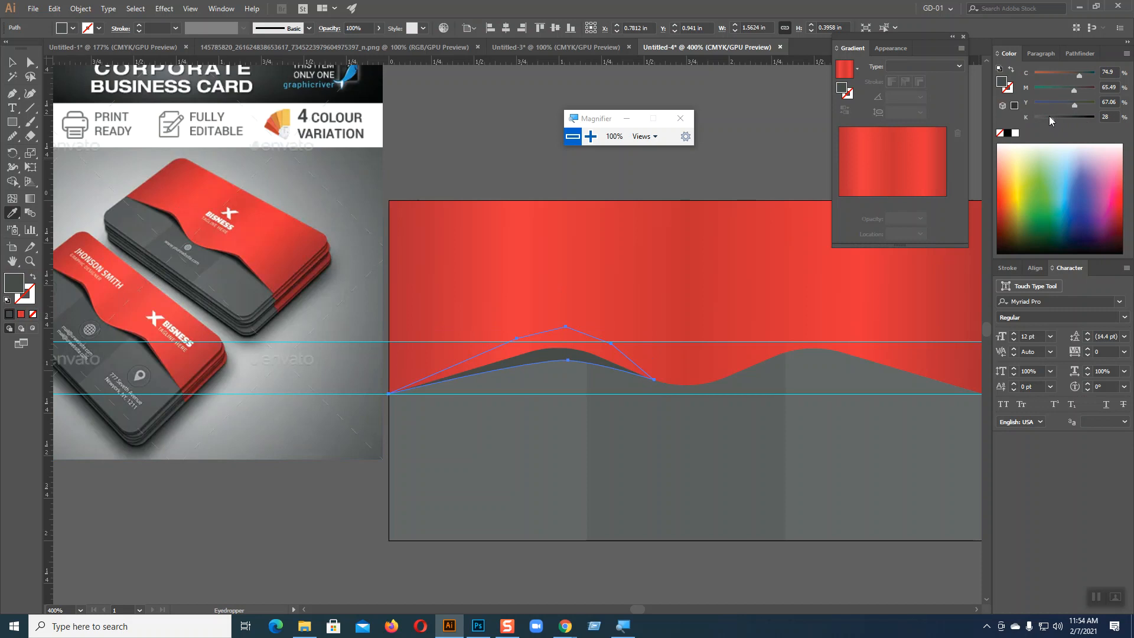
Step: Apply a black Outer Glow to the crest's shadow shape in Multiply mode, with 75% opacity and 0.07 in blur
{"action": "left_click", "coordinate": [12, 62]}
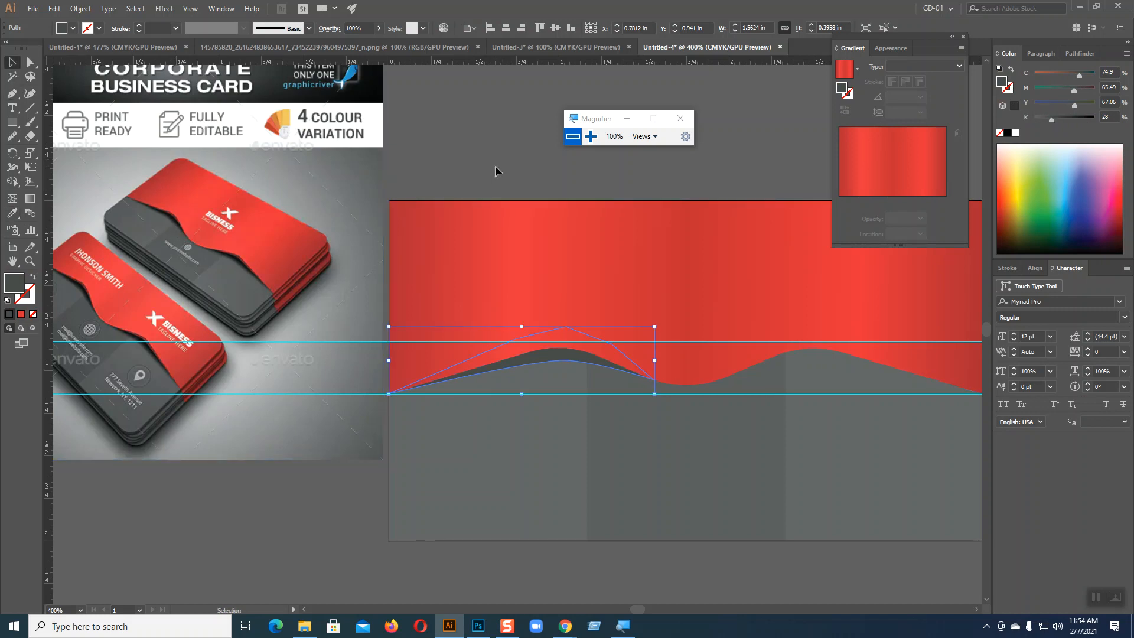
{"action": "left_click", "coordinate": [164, 8]}
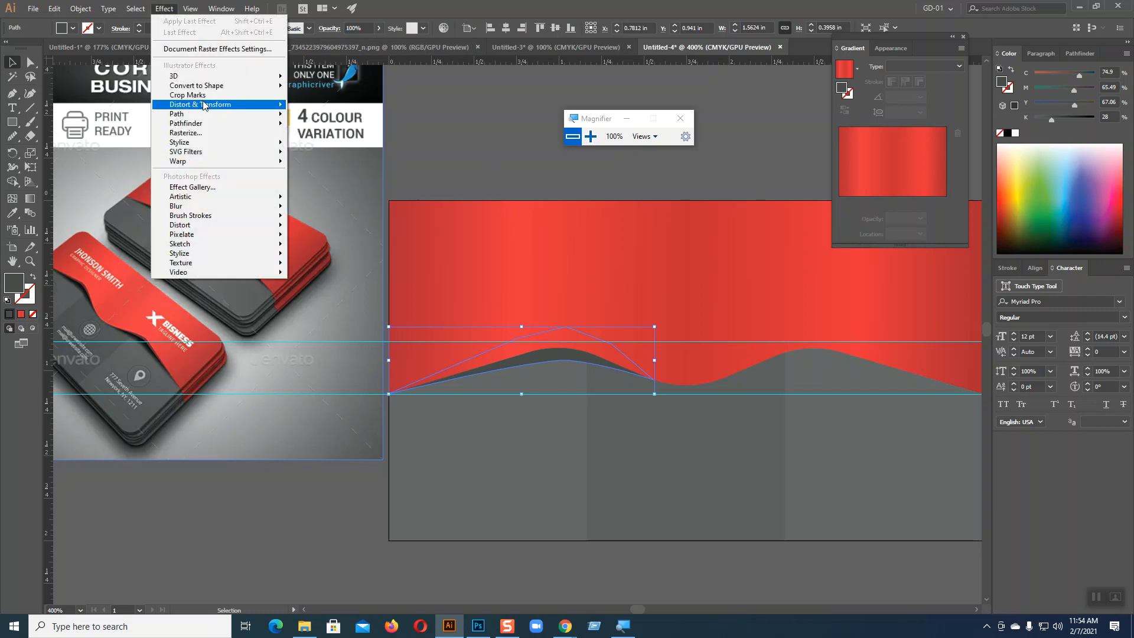
{"action": "mouse_move", "coordinate": [258, 145]}
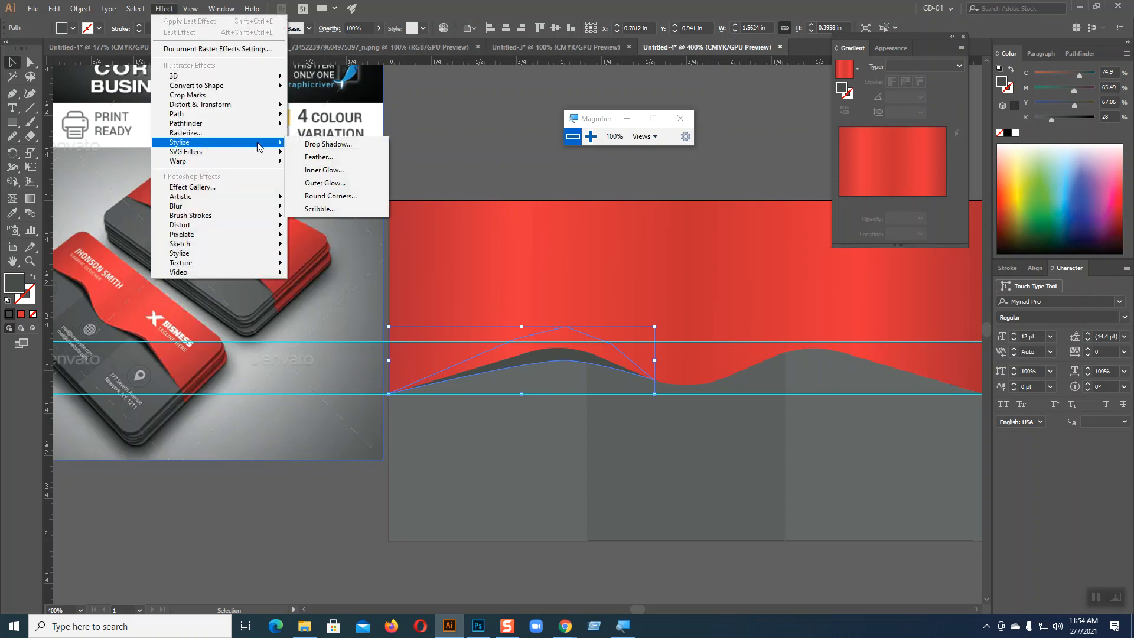
{"action": "left_click", "coordinate": [324, 184]}
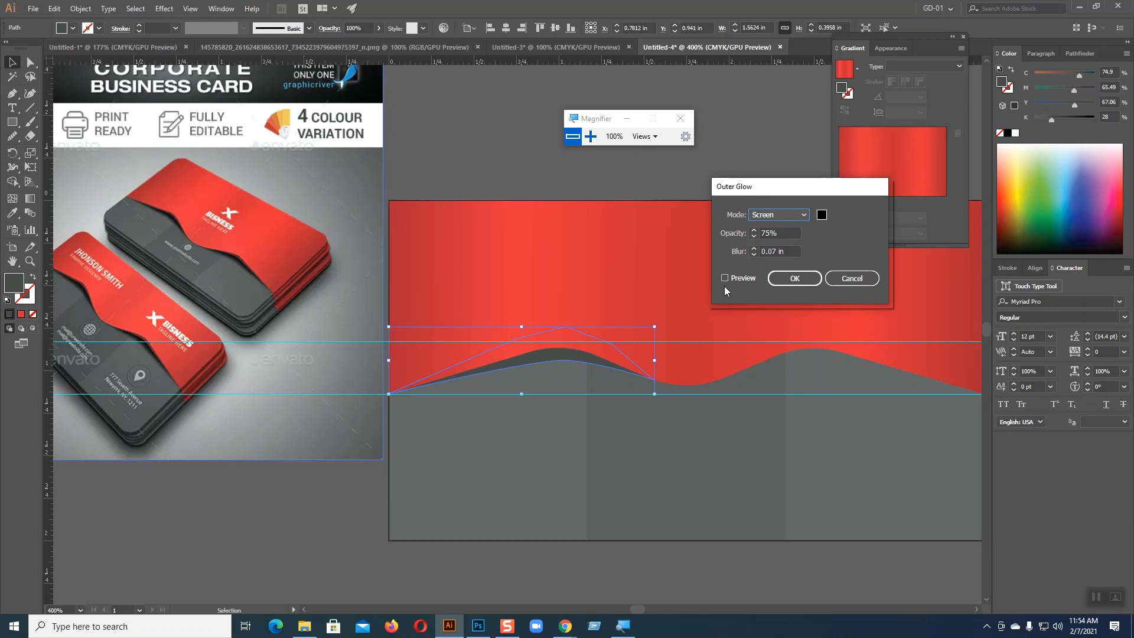
{"action": "left_click", "coordinate": [724, 278]}
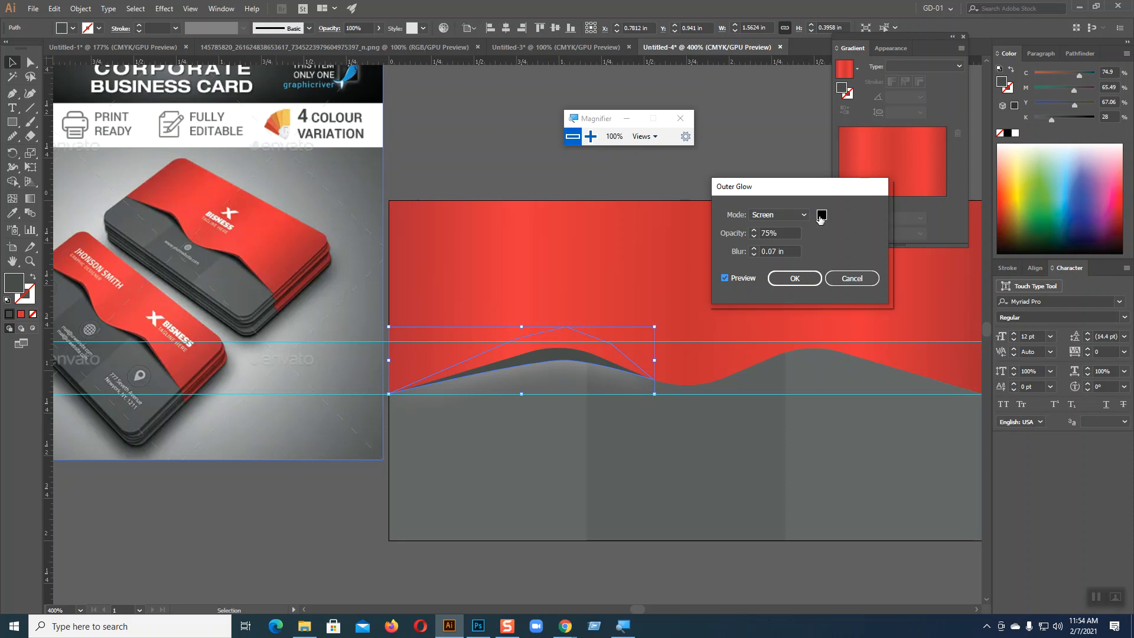
{"action": "left_click", "coordinate": [778, 214]}
{"action": "left_click", "coordinate": [773, 238]}
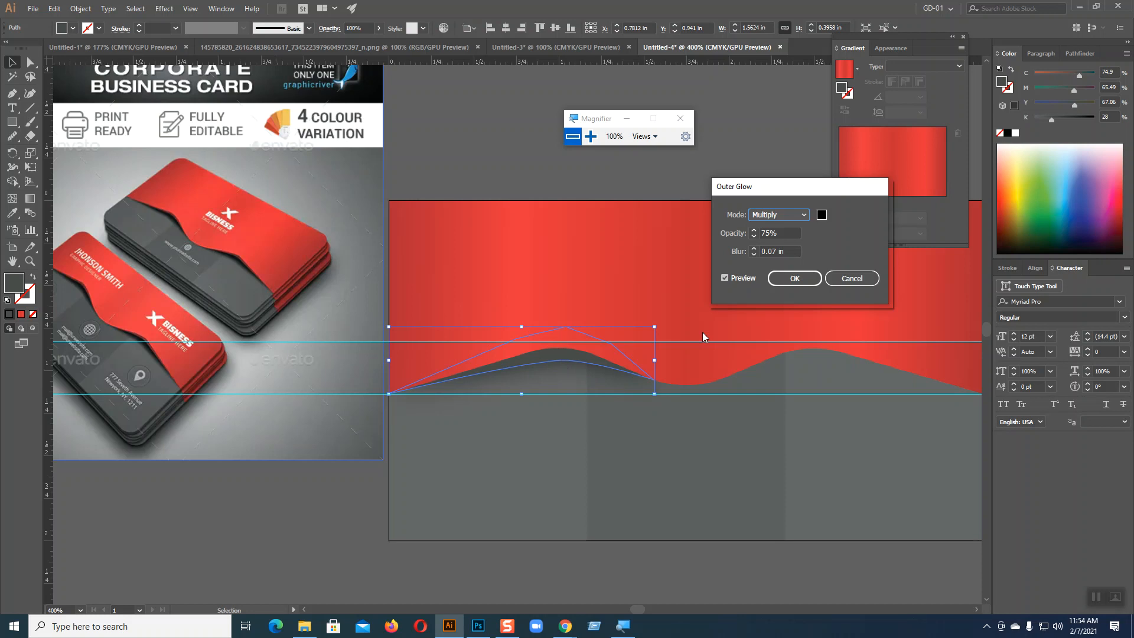
{"action": "left_click", "coordinate": [794, 277]}
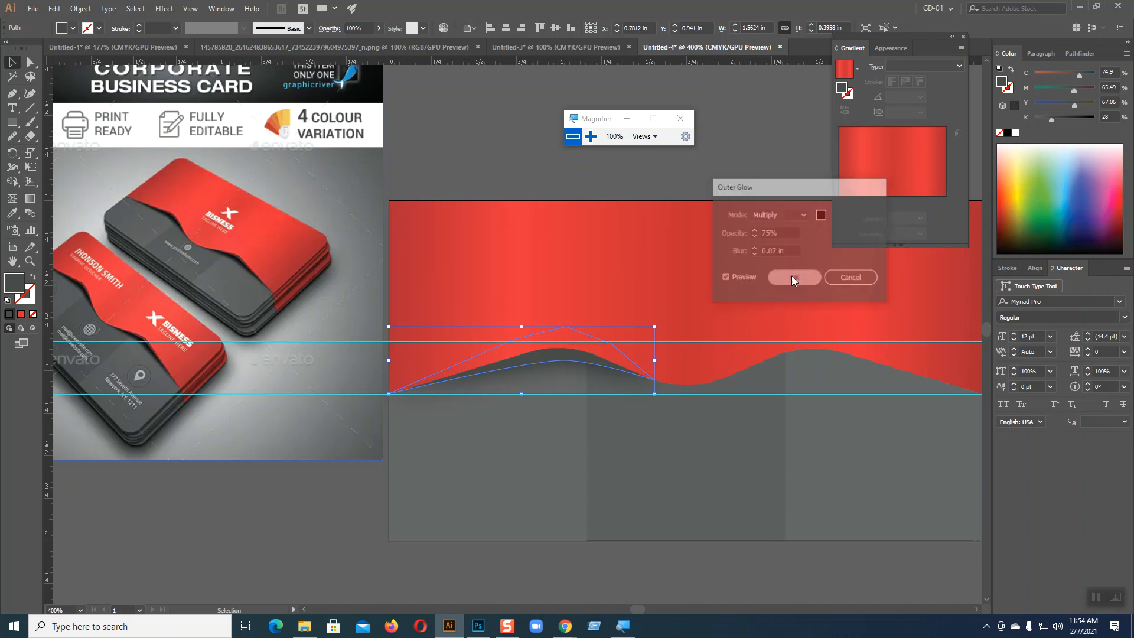
Step: Raise only the anchor on the shadow shape's lower curve to about X 1.03 in, Y 0.90 in, making the visible sliver thinner
{"action": "left_click", "coordinate": [30, 61]}
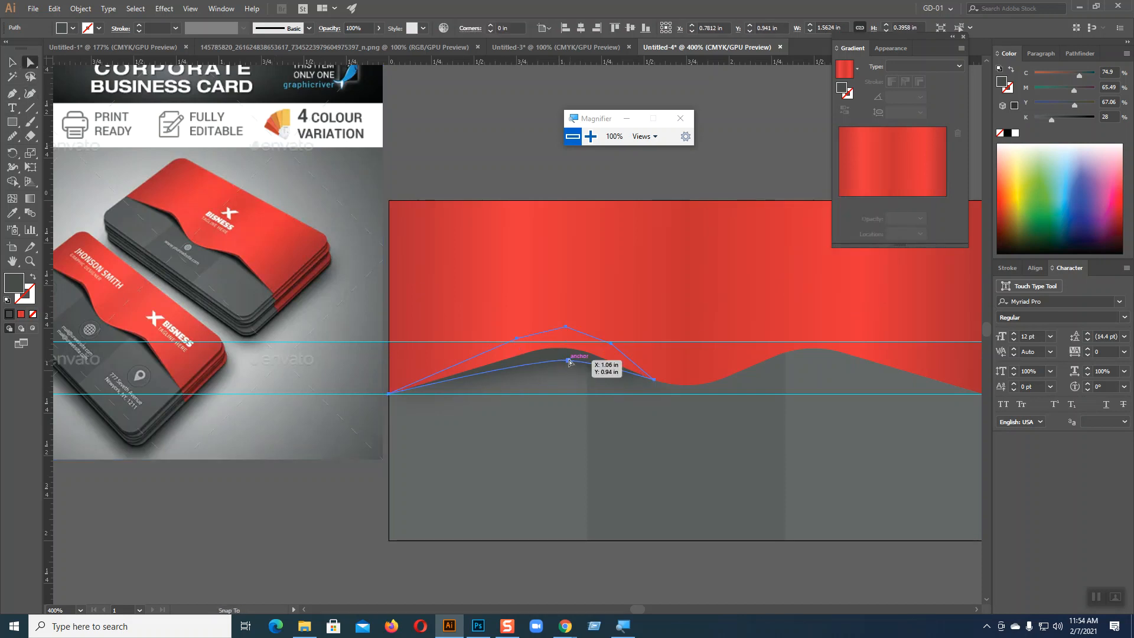
{"action": "left_click_drag", "start_coordinate": [569, 363], "coordinate": [569, 359]}
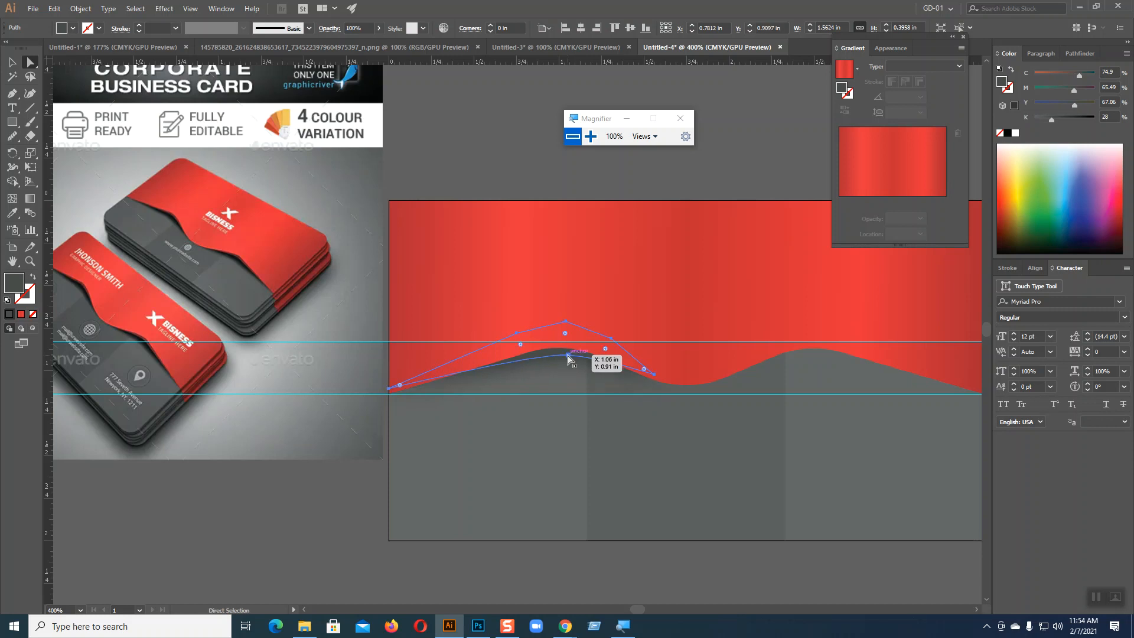
{"action": "key", "text": "ctrl+z"}
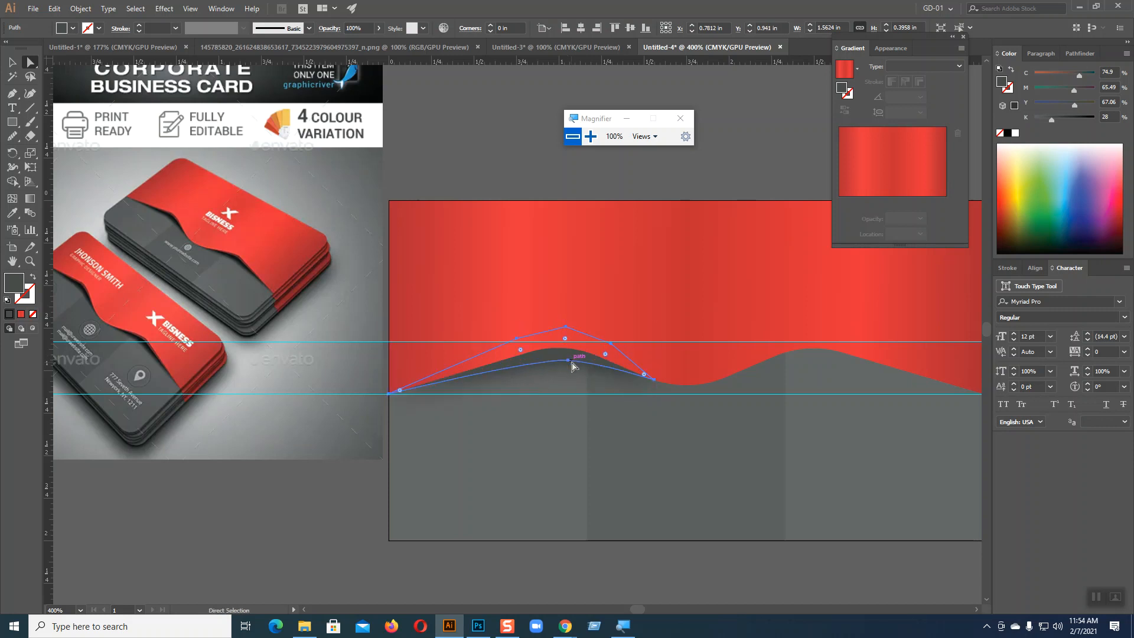
{"action": "left_click_drag", "start_coordinate": [568, 365], "coordinate": [564, 354]}
{"action": "left_click", "coordinate": [12, 63]}
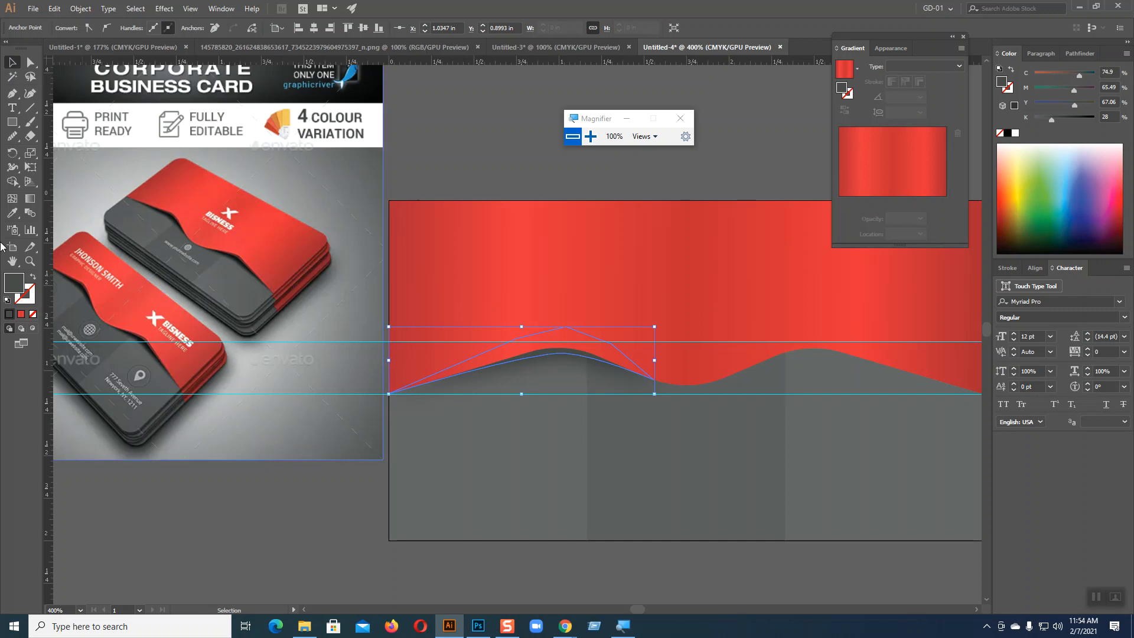
Step: Recolour the shadow shape with a near-black sampled from the shadow beneath the red curve on the reference's upper card
{"action": "left_click", "coordinate": [12, 212]}
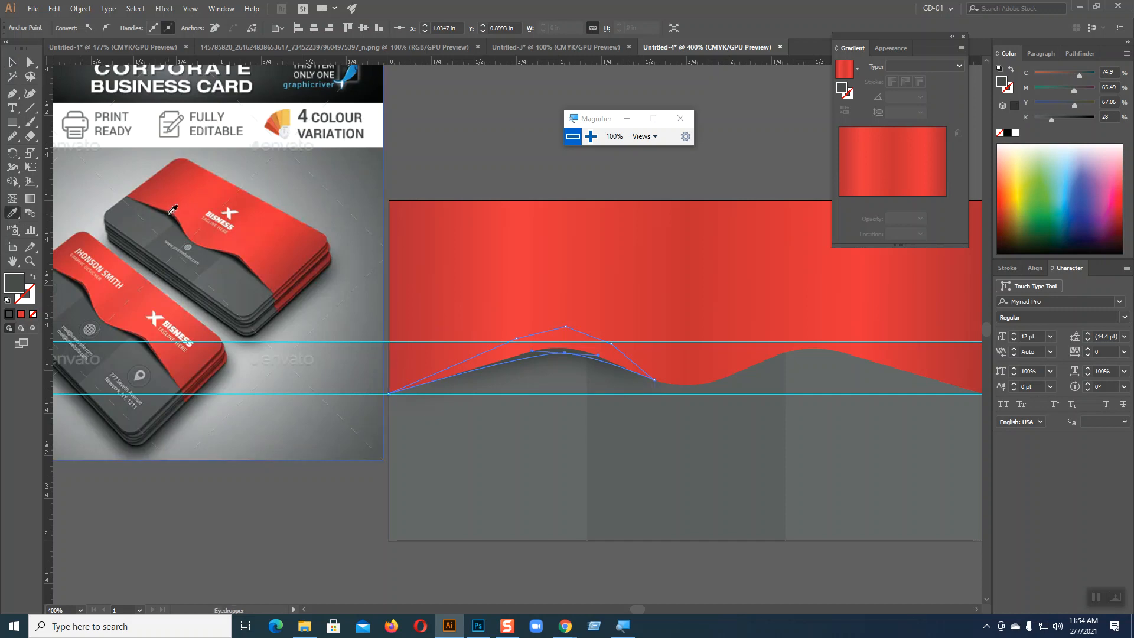
{"action": "left_click", "coordinate": [173, 210]}
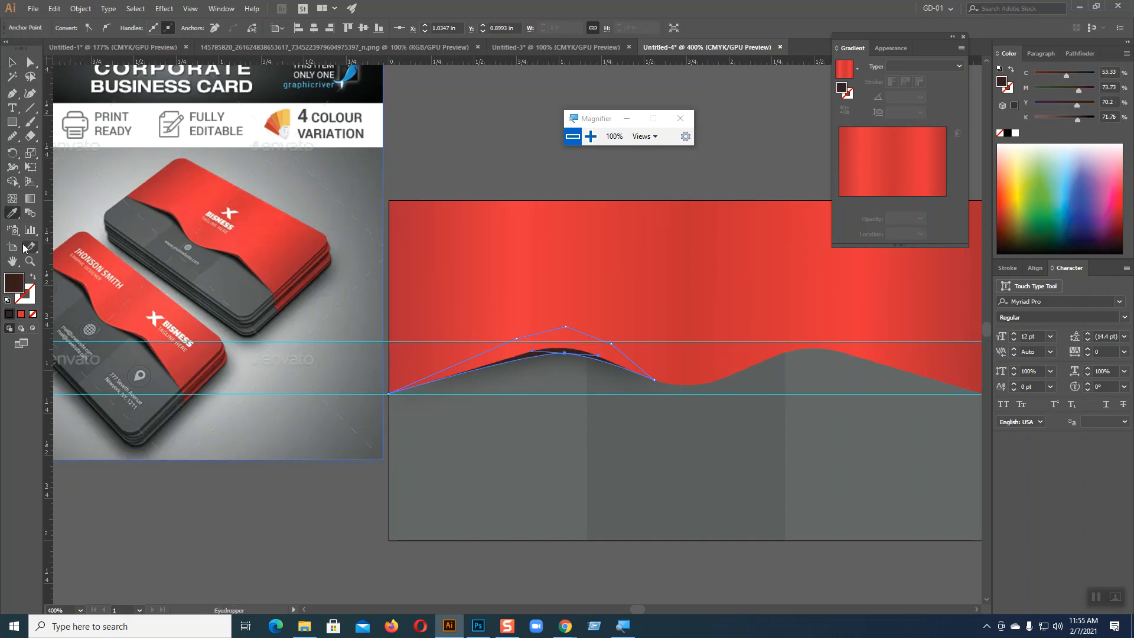
{"action": "left_click", "coordinate": [234, 256]}
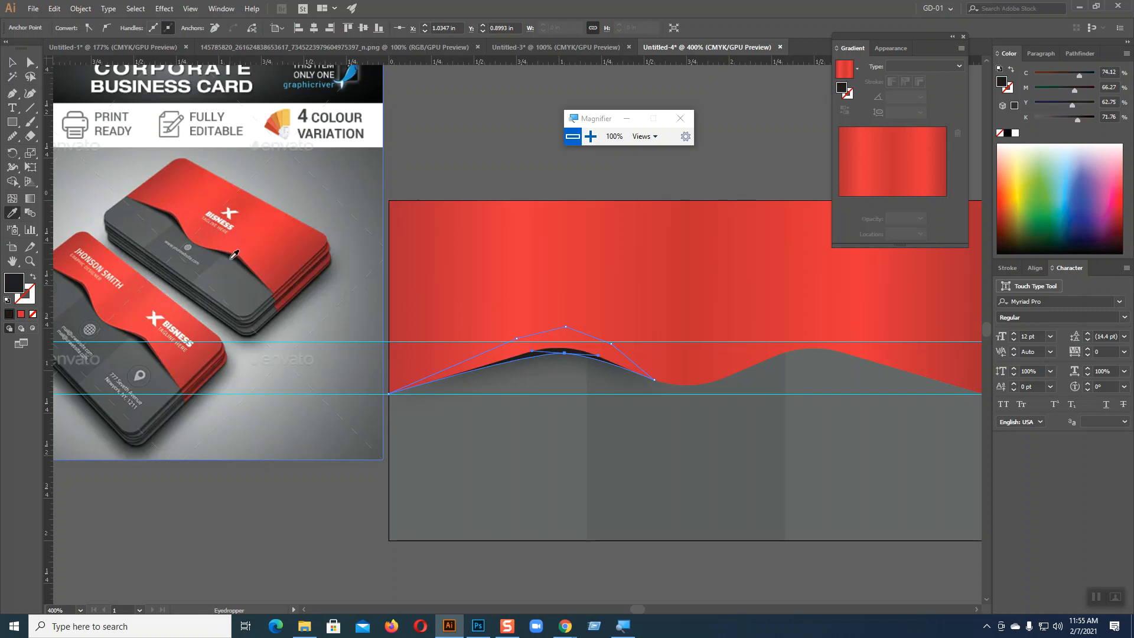
Step: Recolour the shadow shape with a dark grey sampled from the reference's upper card and compare the wave edge with the reference
{"action": "left_click", "coordinate": [234, 256]}
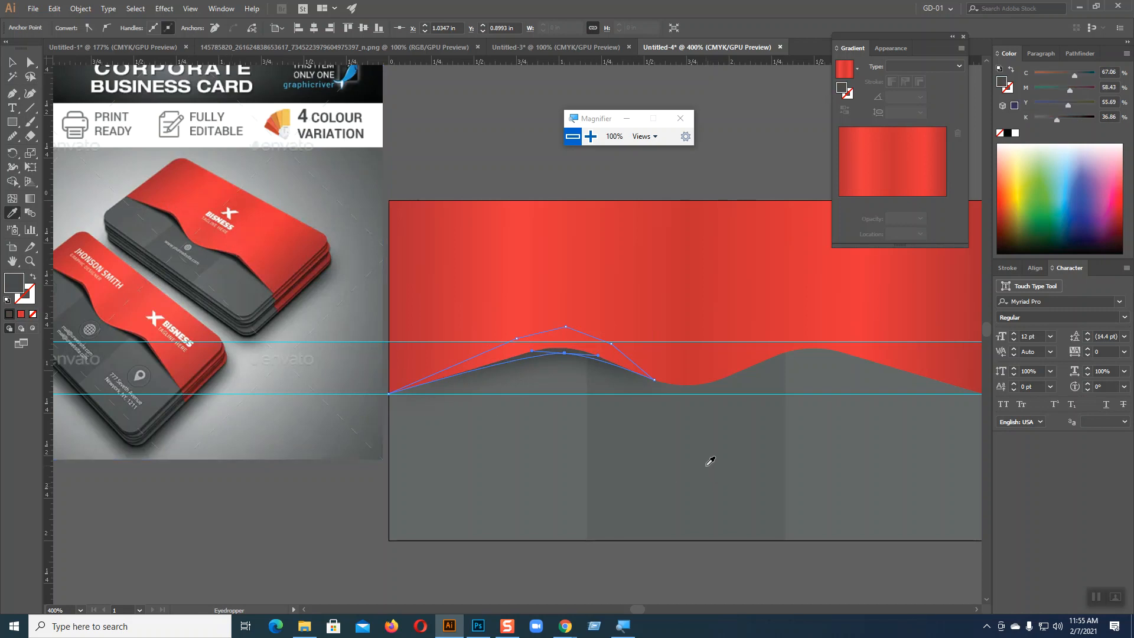
{"action": "key", "text": "v"}
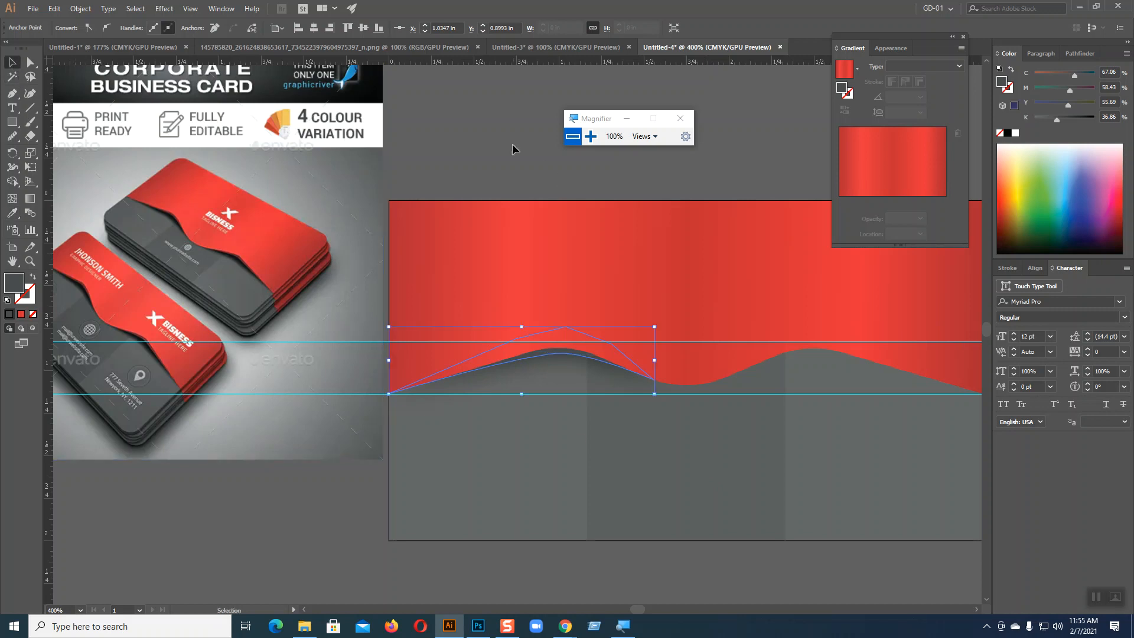
{"action": "left_click", "coordinate": [512, 149]}
{"action": "key", "text": "ctrl+minus"}
{"action": "key", "text": "ctrl+minus"}
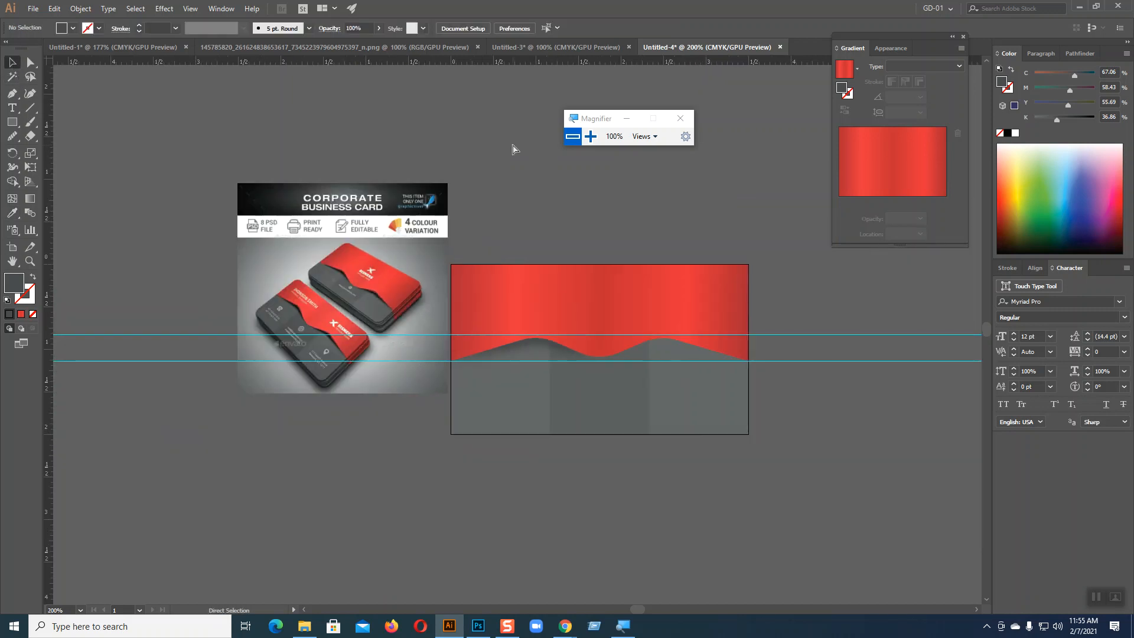
{"action": "key", "text": "ctrl+plus"}
{"action": "key", "text": "ctrl+plus"}
{"action": "key", "text": "ctrl+plus"}
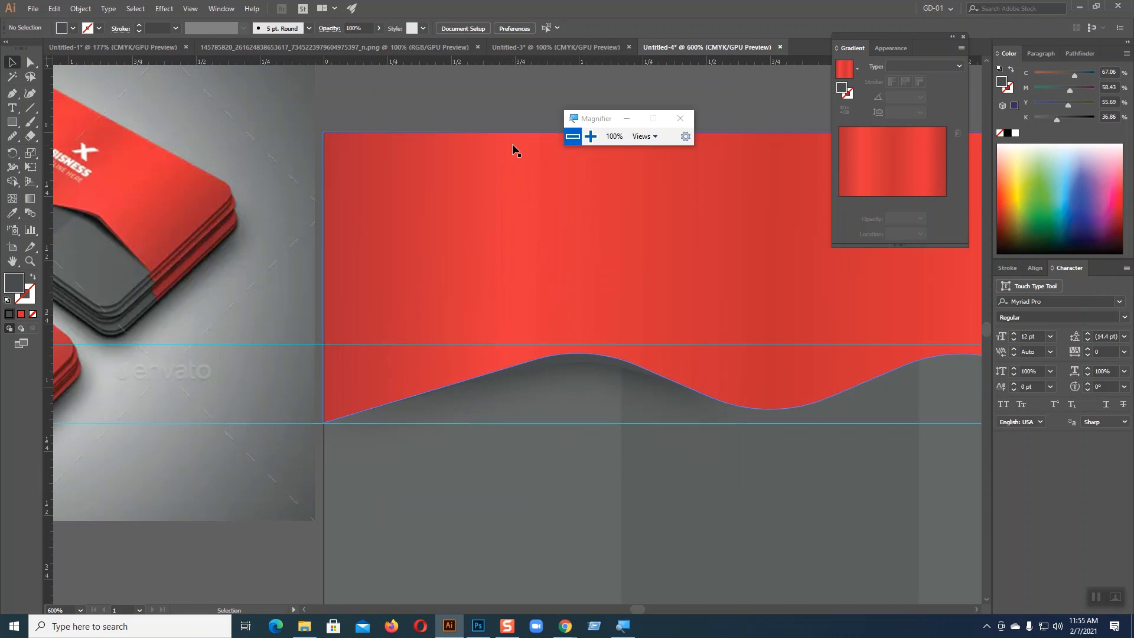
Step: Fill the shadow shape under the first crest with pure black reduced to 92% K
{"action": "left_click", "coordinate": [577, 363]}
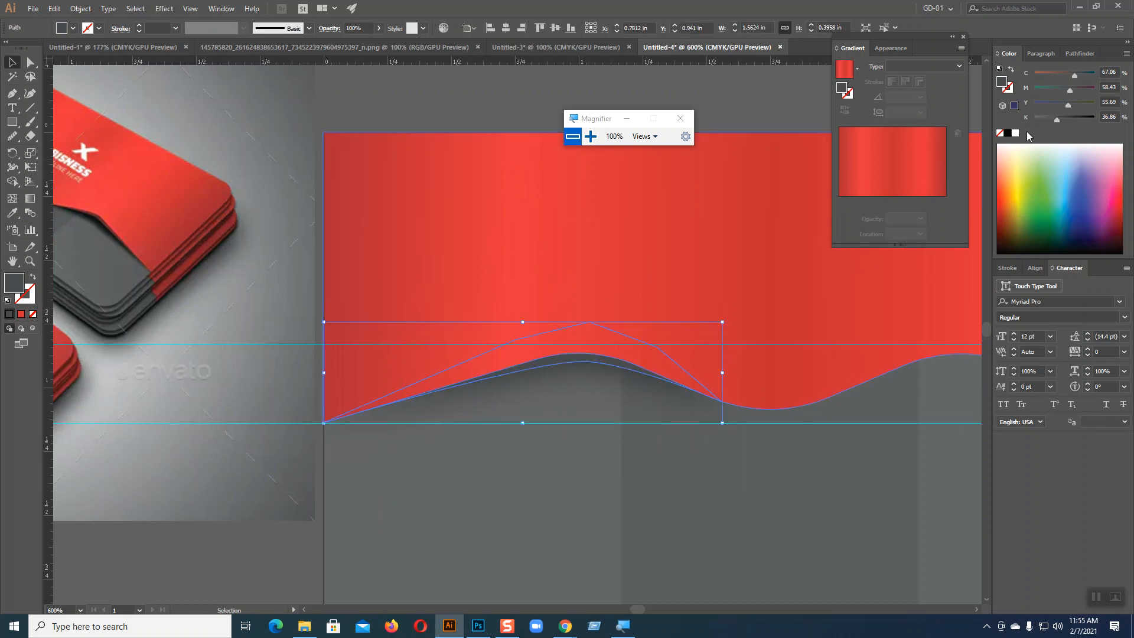
{"action": "left_click", "coordinate": [1008, 134]}
{"action": "mouse_move", "coordinate": [1094, 119]}
{"action": "left_mouse_down"}
{"action": "mouse_move", "coordinate": [1073, 119]}
{"action": "mouse_move", "coordinate": [1089, 119]}
{"action": "left_mouse_up"}
{"action": "left_click", "coordinate": [444, 105]}
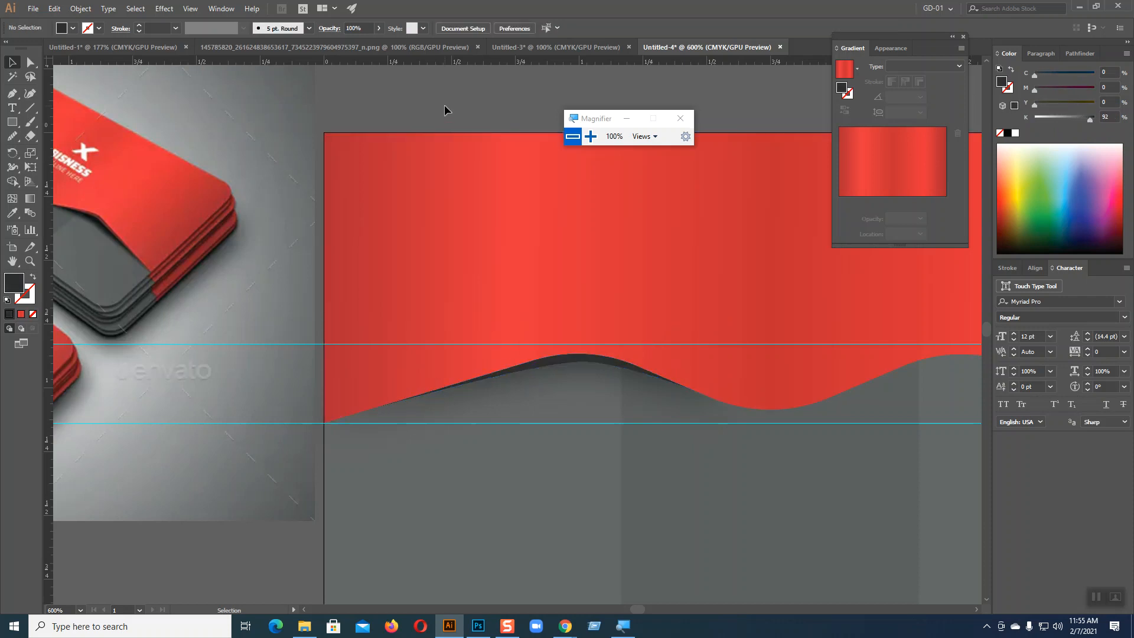
{"action": "key", "text": "ctrl+minus"}
{"action": "key", "text": "ctrl+minus"}
{"action": "key", "text": "ctrl+minus"}
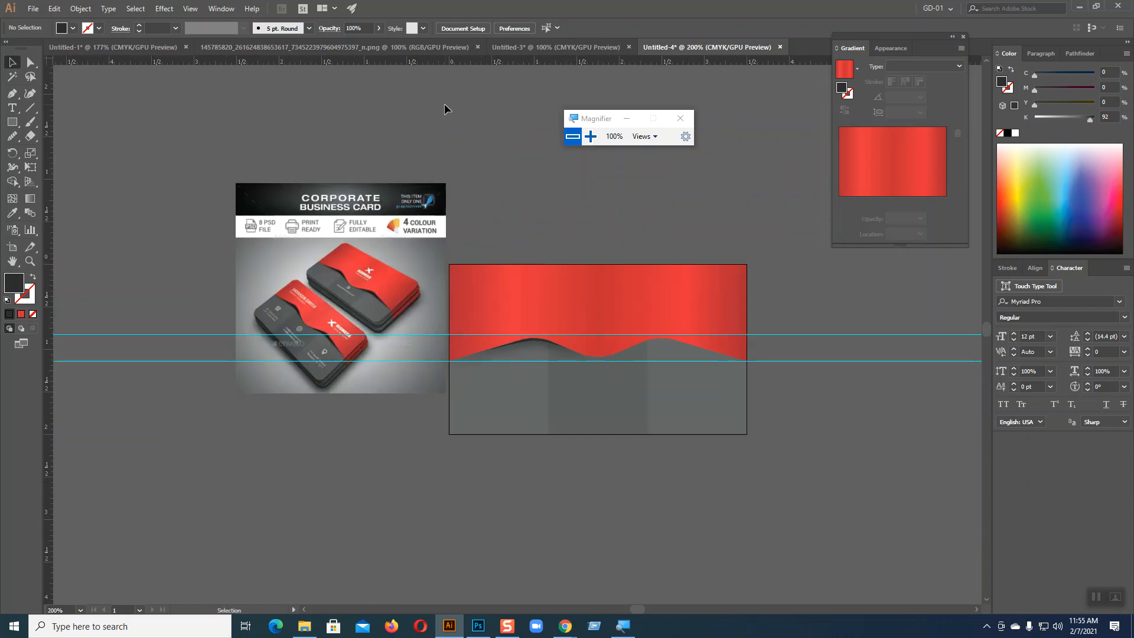
Step: Select the dark shadow shape under the red wave's first crest
{"action": "key", "text": "ctrl+plus"}
{"action": "key", "text": "ctrl+plus"}
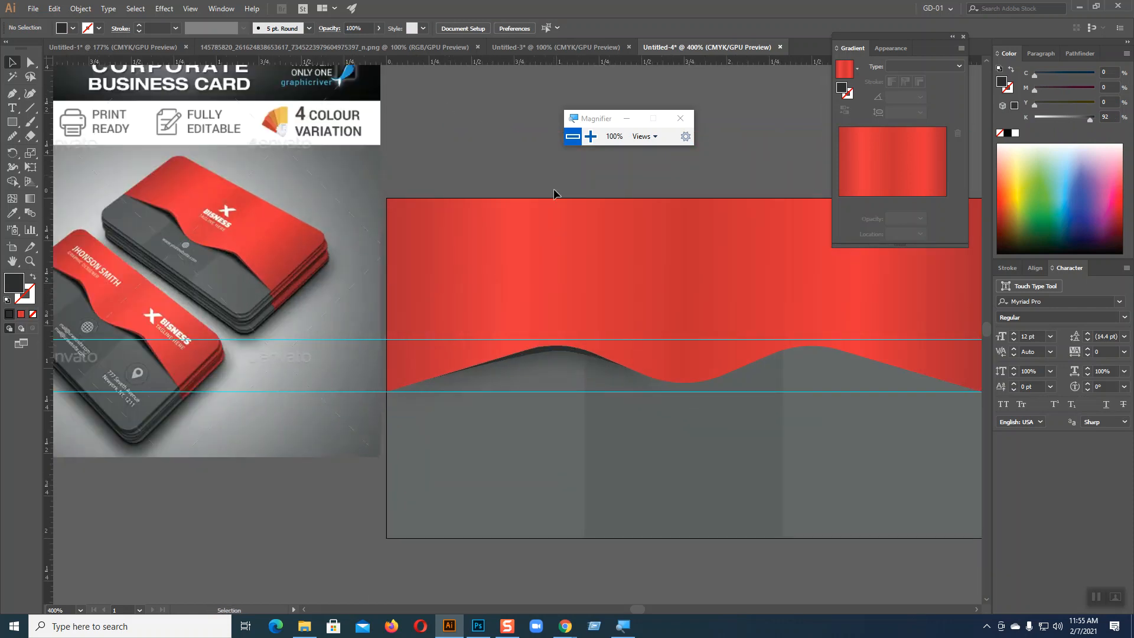
{"action": "left_click", "coordinate": [561, 351]}
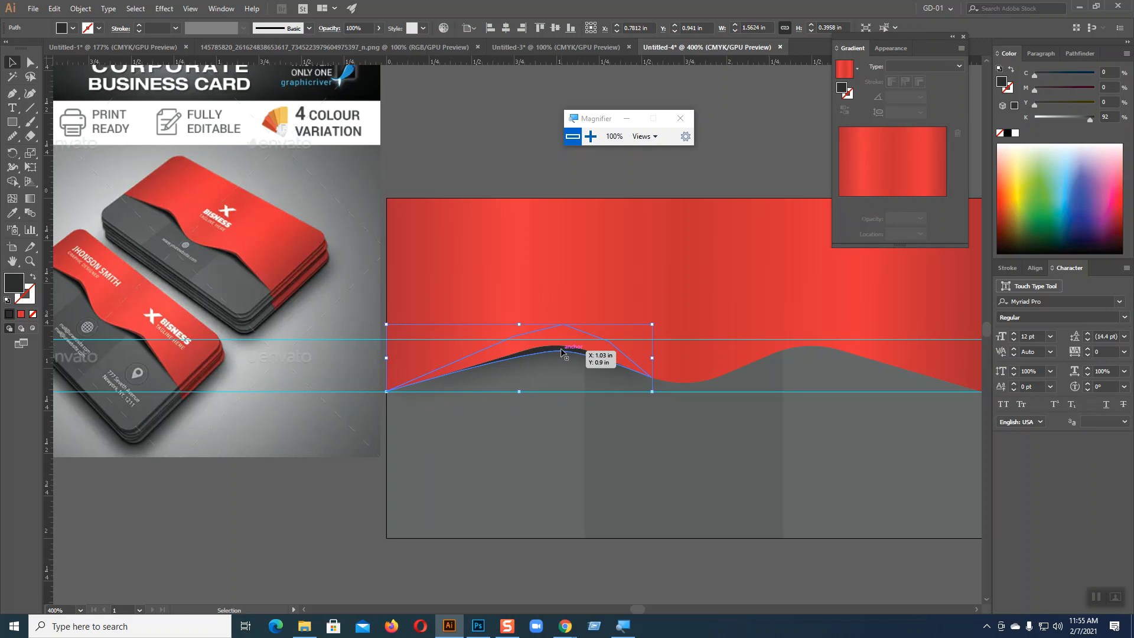
Step: Temporarily remove the dark shadow shape under the red wave's first crest from view
{"action": "key", "text": "ctrl+z"}
{"action": "key", "text": "ctrl+z"}
{"action": "key", "text": "ctrl+z"}
{"action": "key", "text": "ctrl+z"}
{"action": "key", "text": "ctrl+z"}
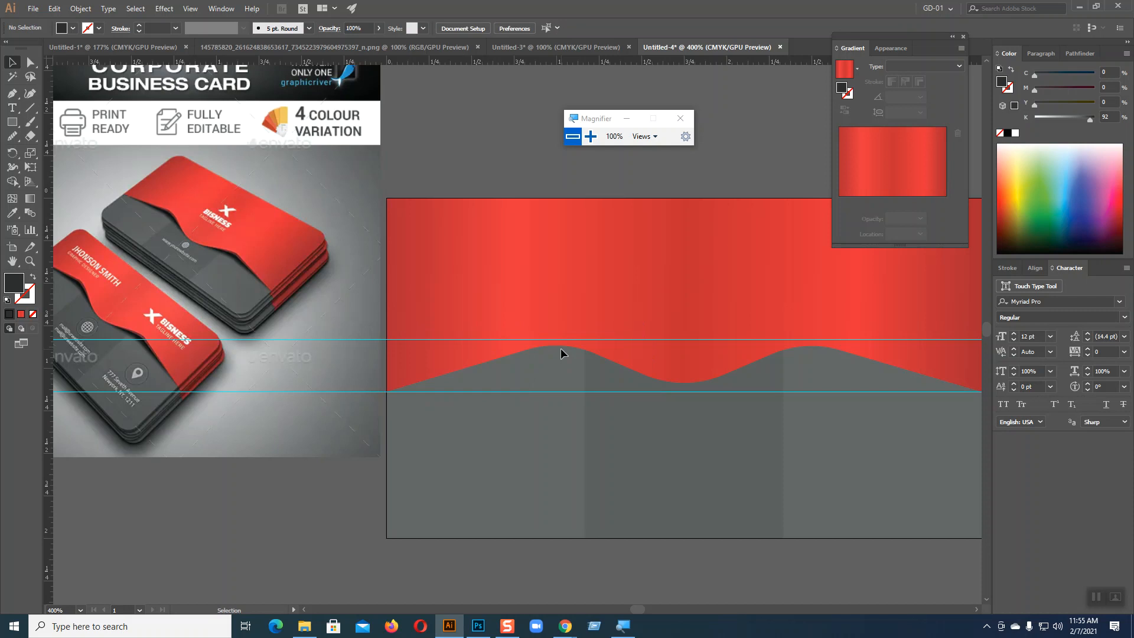
Step: Preview a drop shadow on the red gradient wave shape
{"action": "left_click", "coordinate": [559, 319]}
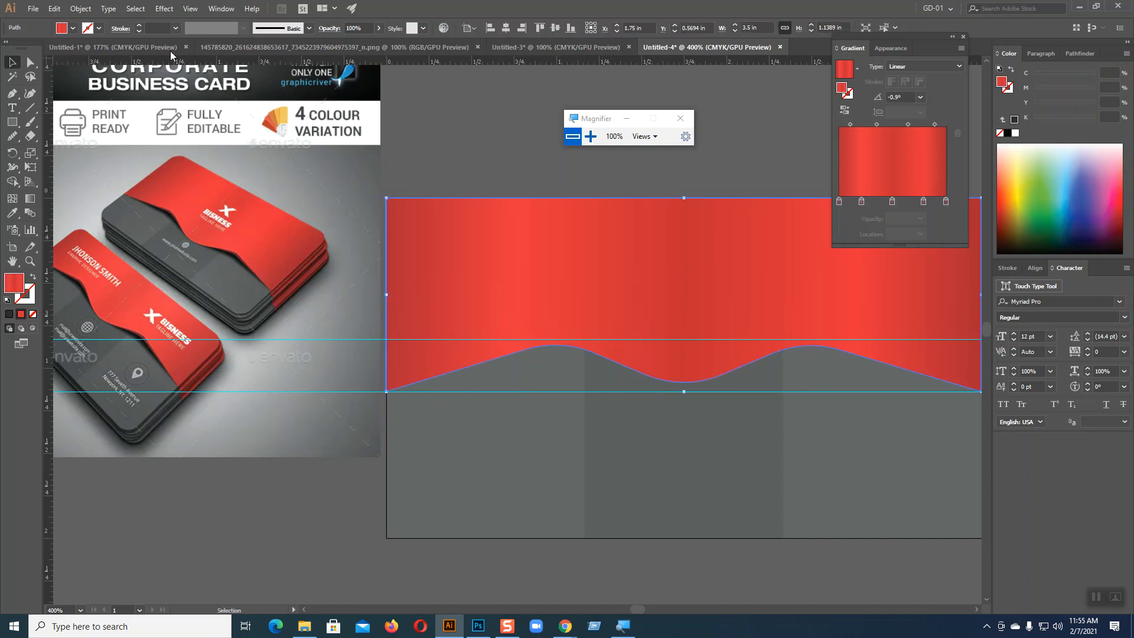
{"action": "left_click", "coordinate": [165, 8]}
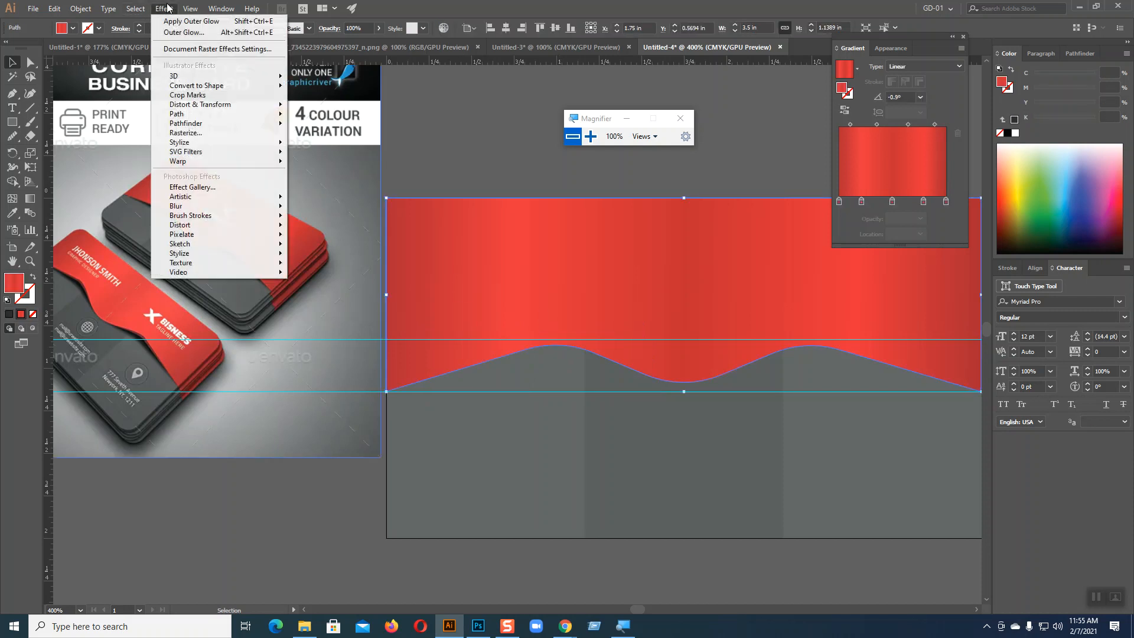
{"action": "mouse_move", "coordinate": [211, 143]}
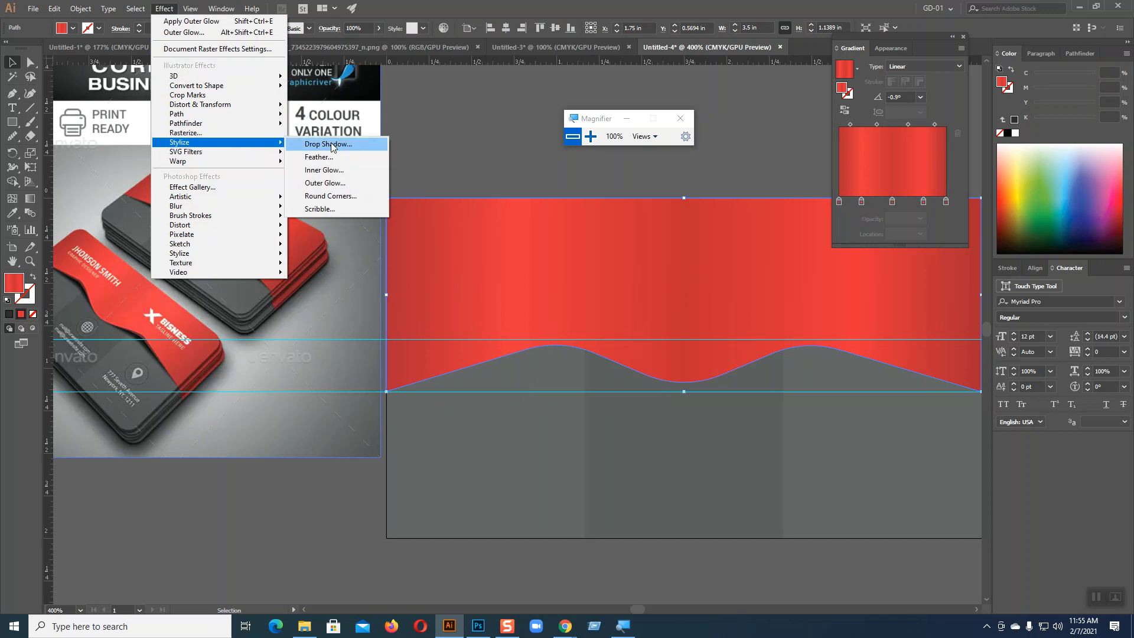
{"action": "left_click", "coordinate": [331, 143]}
{"action": "left_click", "coordinate": [873, 253]}
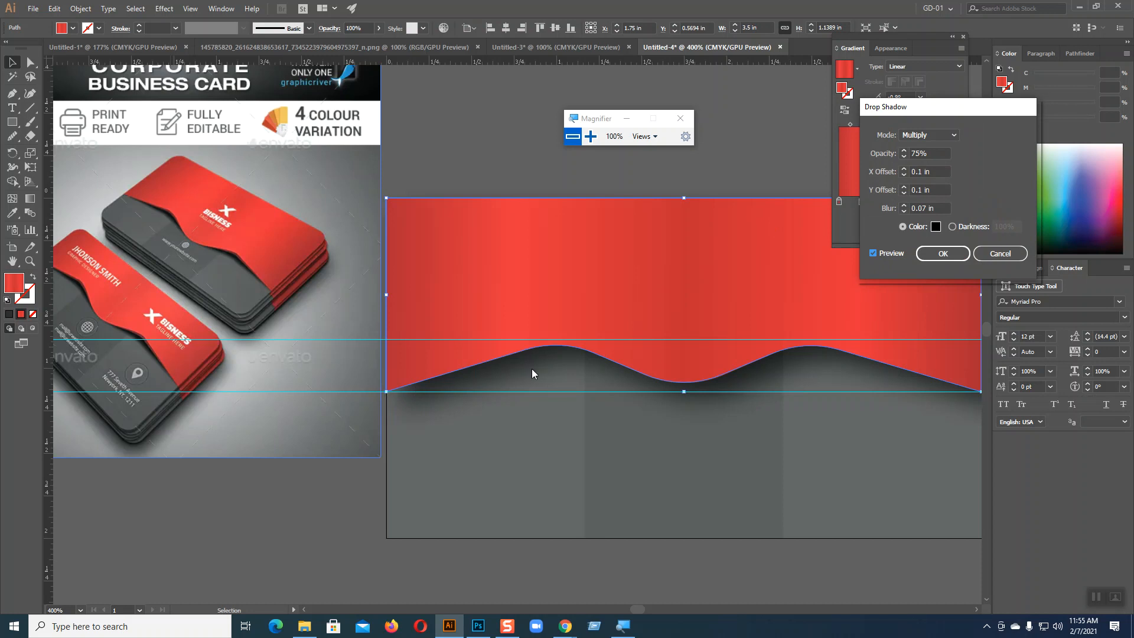
Step: Try X and Y offsets of 0 in for the red wave's drop shadow, then discard the effect
{"action": "left_click", "coordinate": [903, 193]}
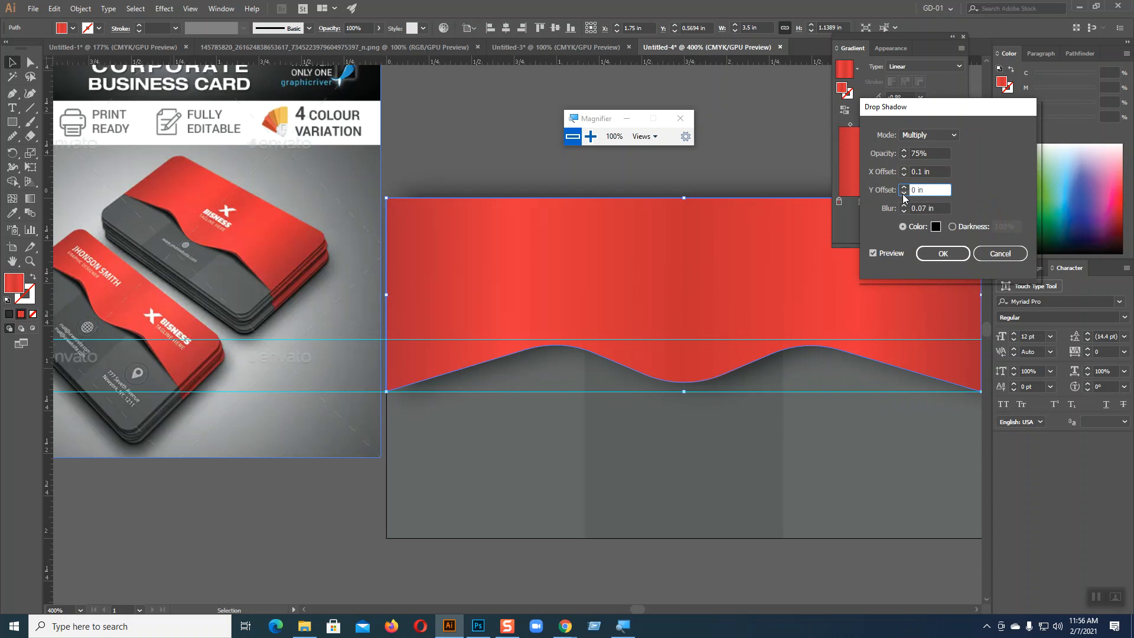
{"action": "left_click", "coordinate": [904, 195]}
{"action": "left_click", "coordinate": [904, 187]}
{"action": "left_click", "coordinate": [903, 169]}
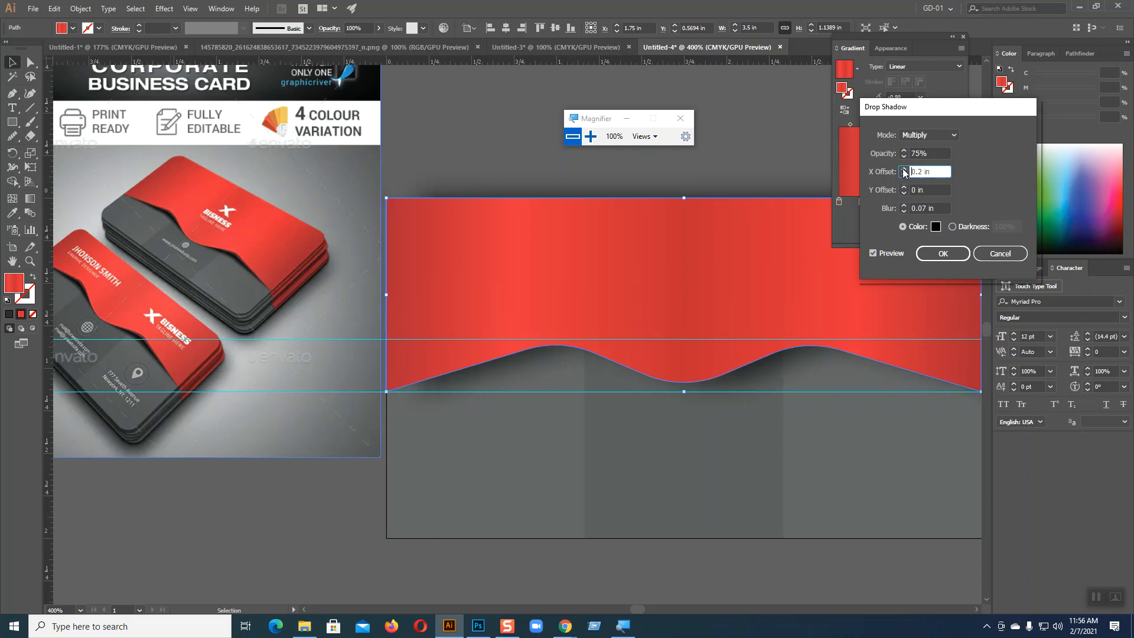
{"action": "left_click", "coordinate": [903, 178]}
{"action": "left_click", "coordinate": [903, 179]}
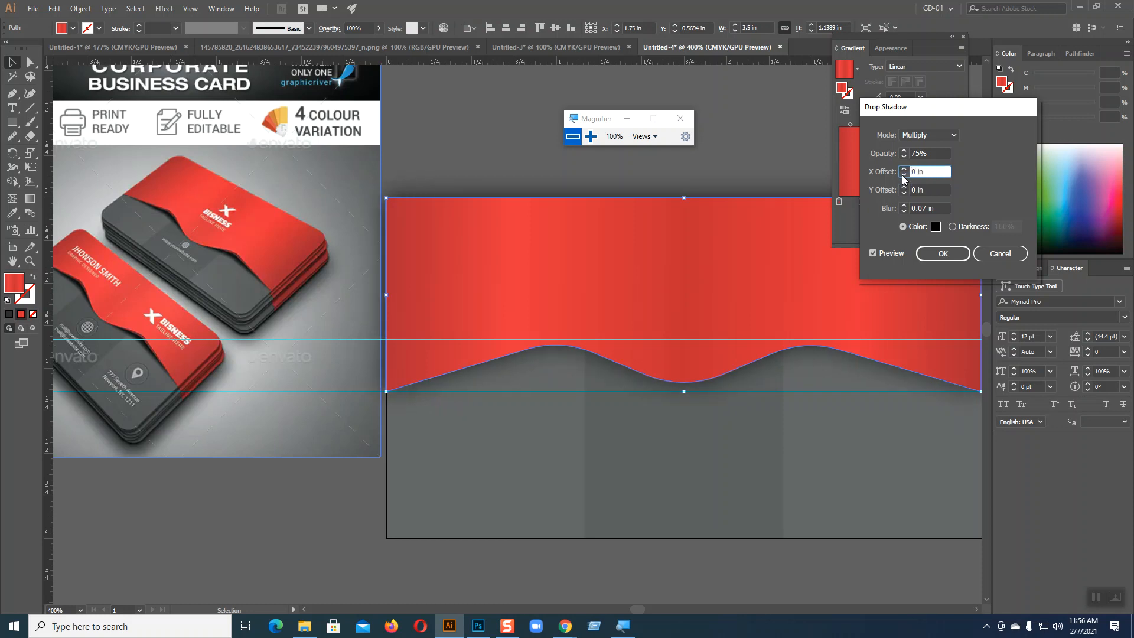
{"action": "left_click", "coordinate": [1000, 254]}
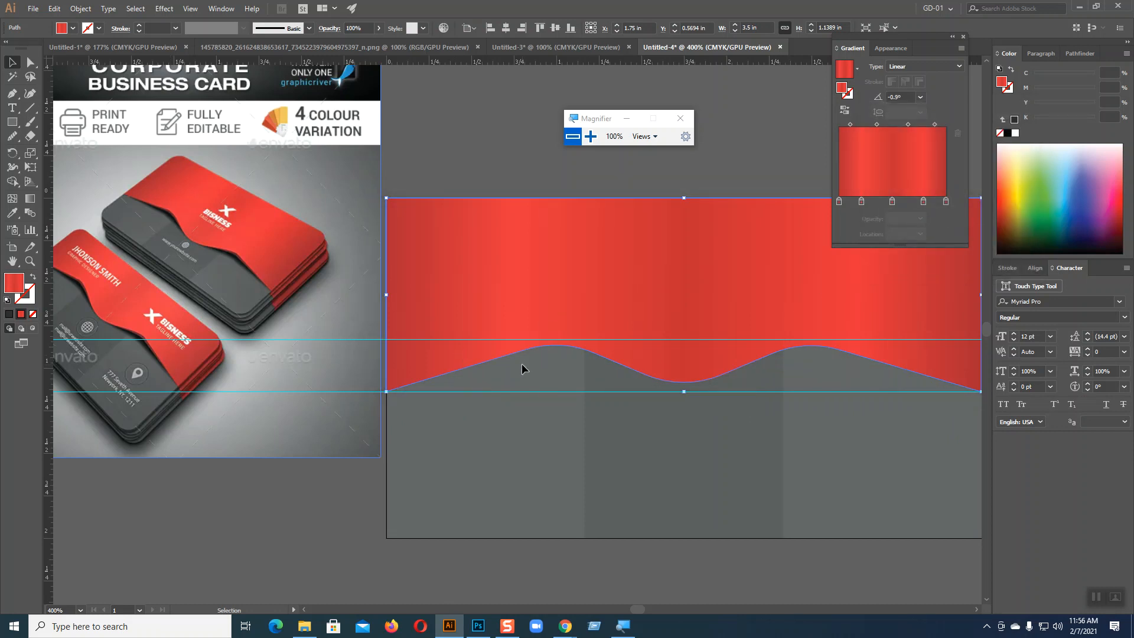
Step: Bring back the dark shadow shape and lower its upper anchor points to follow the wave's first crest closely
{"action": "key", "text": "a"}
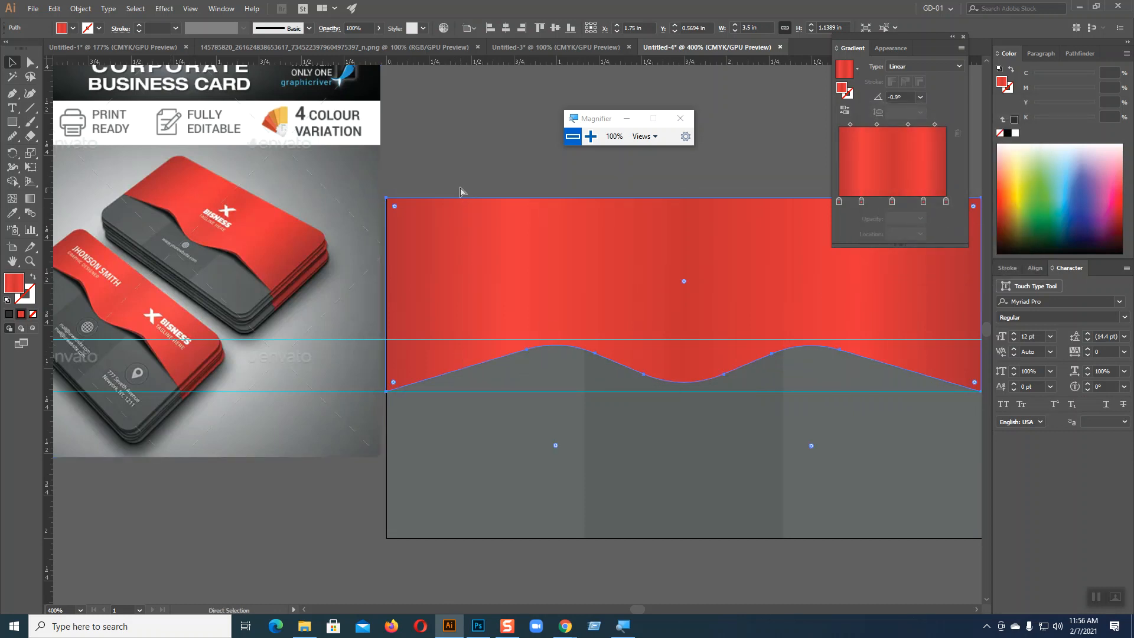
{"action": "key", "text": "ctrl+alt+3"}
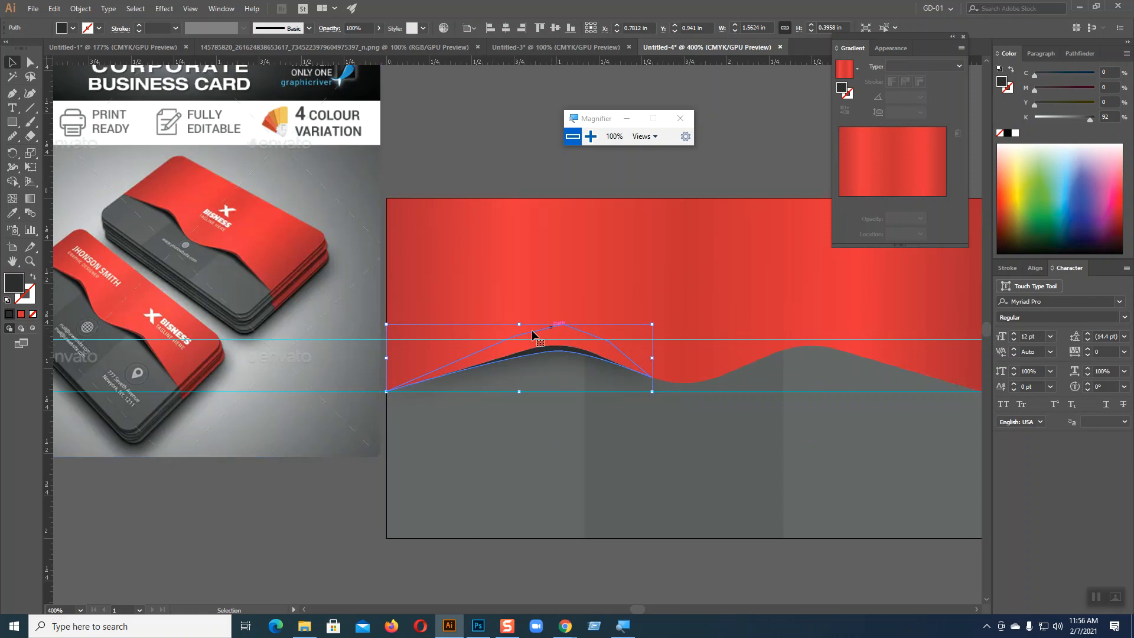
{"action": "key", "text": "a"}
{"action": "left_click", "coordinate": [564, 325]}
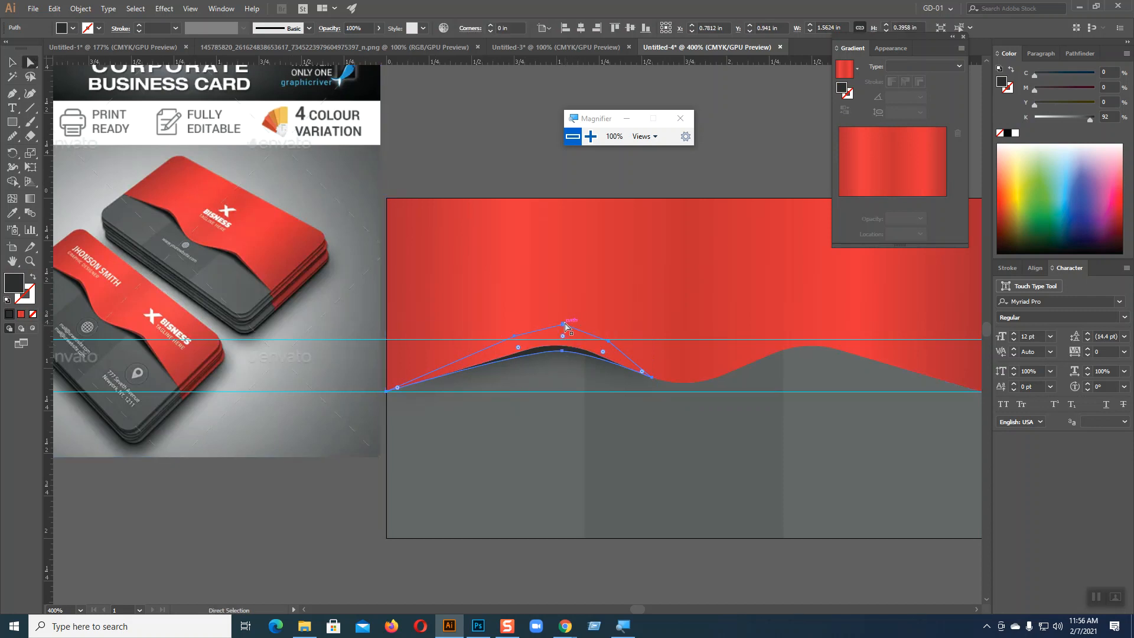
{"action": "left_click_drag", "start_coordinate": [564, 324], "coordinate": [515, 356]}
{"action": "left_click_drag", "start_coordinate": [608, 345], "coordinate": [603, 358]}
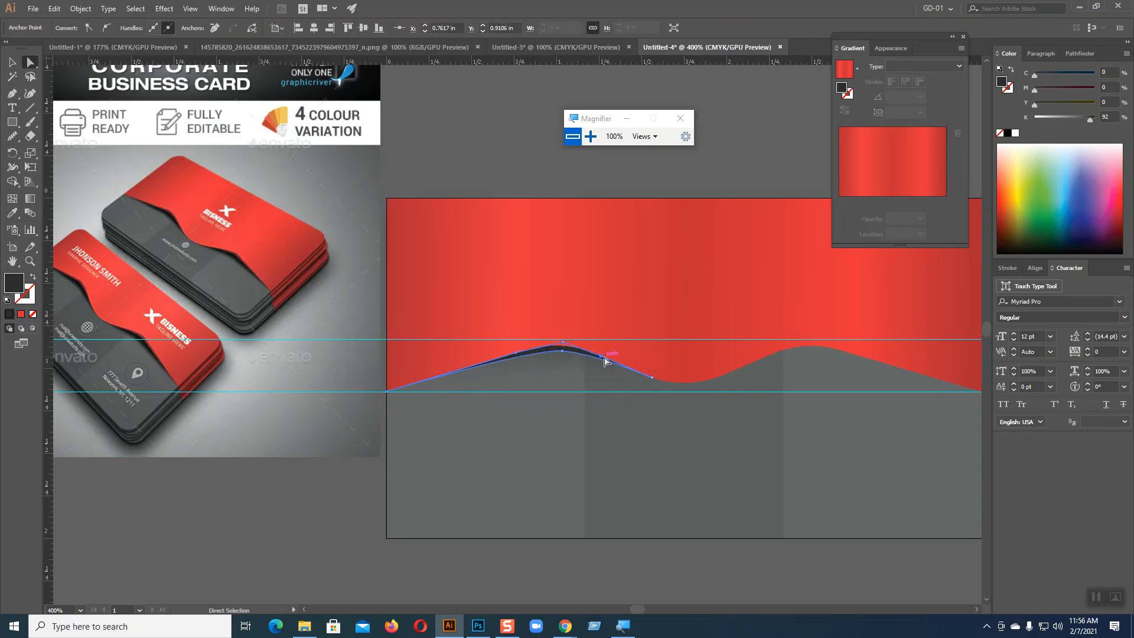
{"action": "left_click", "coordinate": [12, 62]}
{"action": "left_click", "coordinate": [560, 178]}
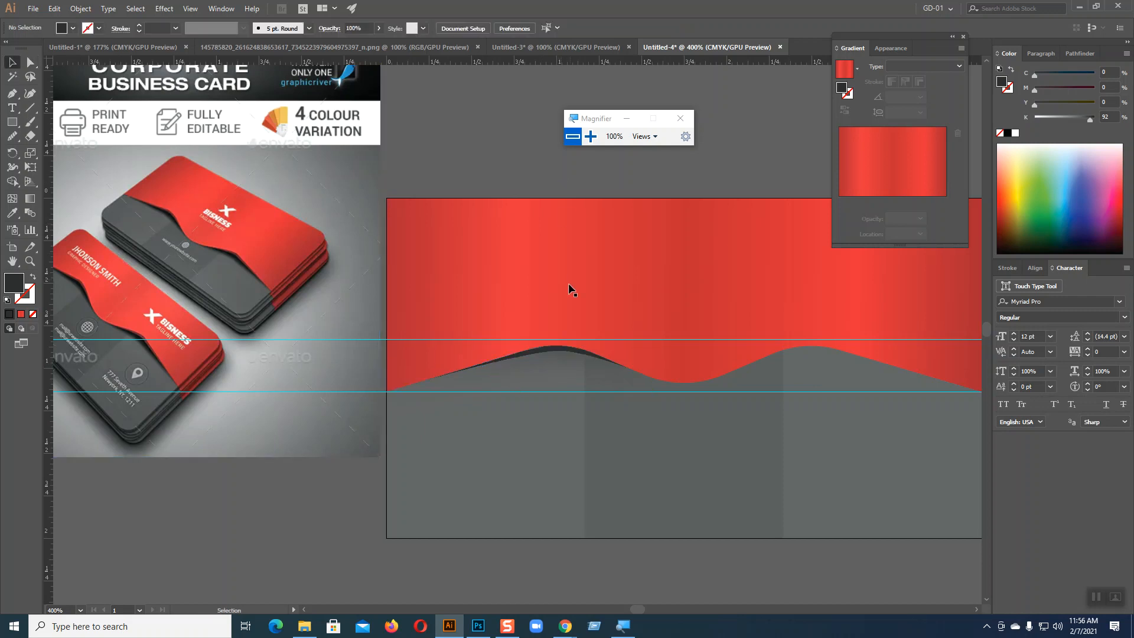
Step: Round the shadow shape's upper corner at the first crest to a radius of about 0.44 in
{"action": "left_click", "coordinate": [561, 352]}
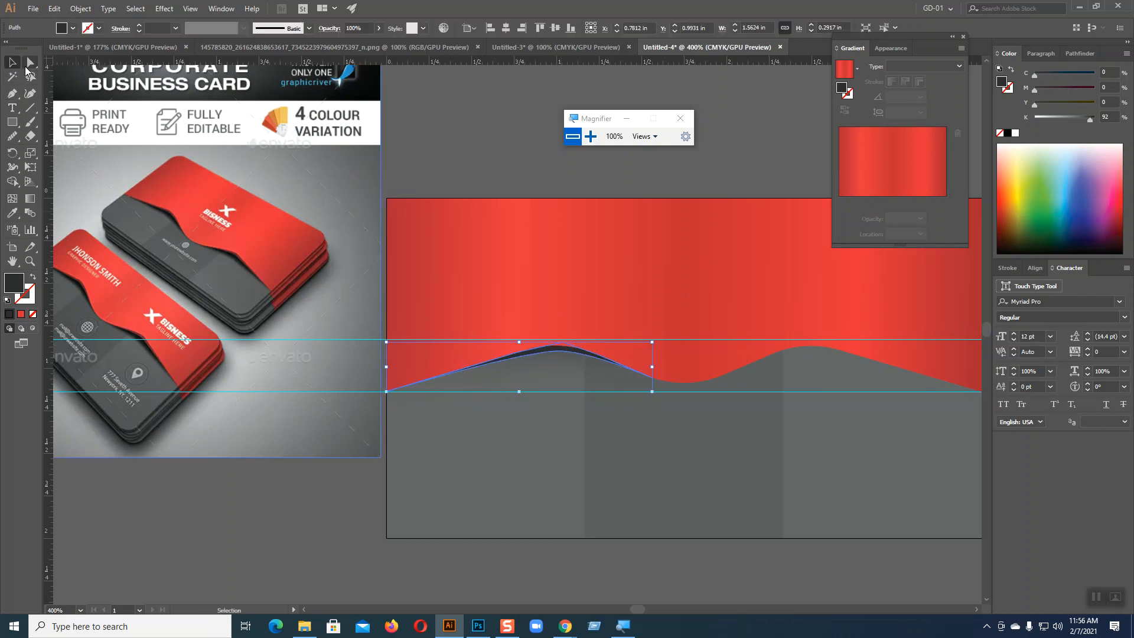
{"action": "key", "text": "a"}
{"action": "left_click", "coordinate": [565, 347]}
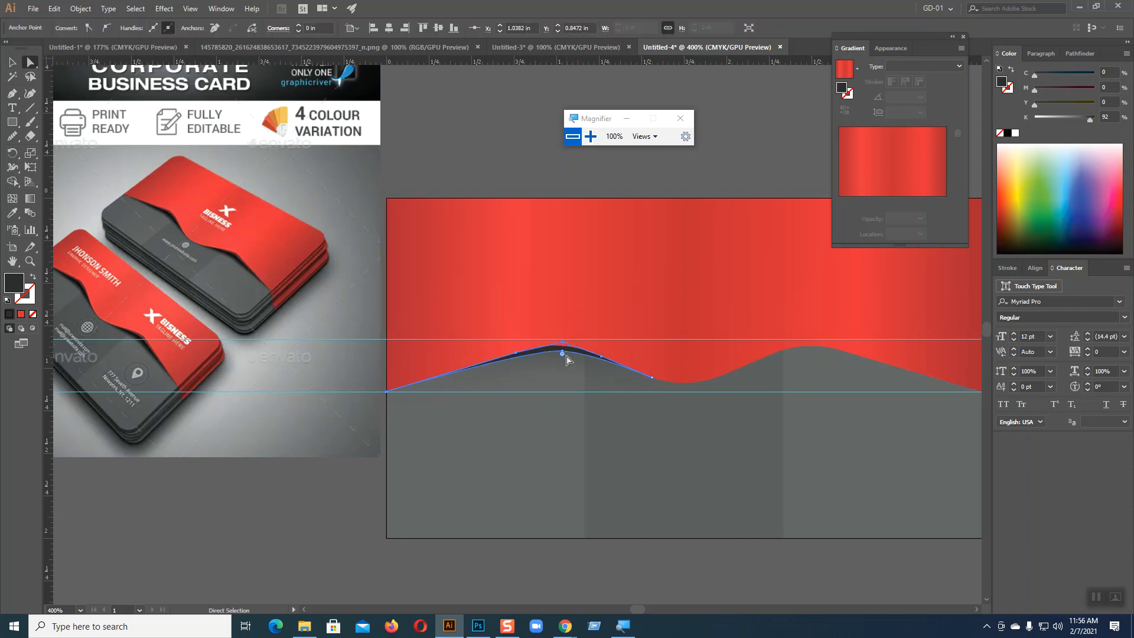
{"action": "left_click_drag", "start_coordinate": [561, 356], "coordinate": [570, 424]}
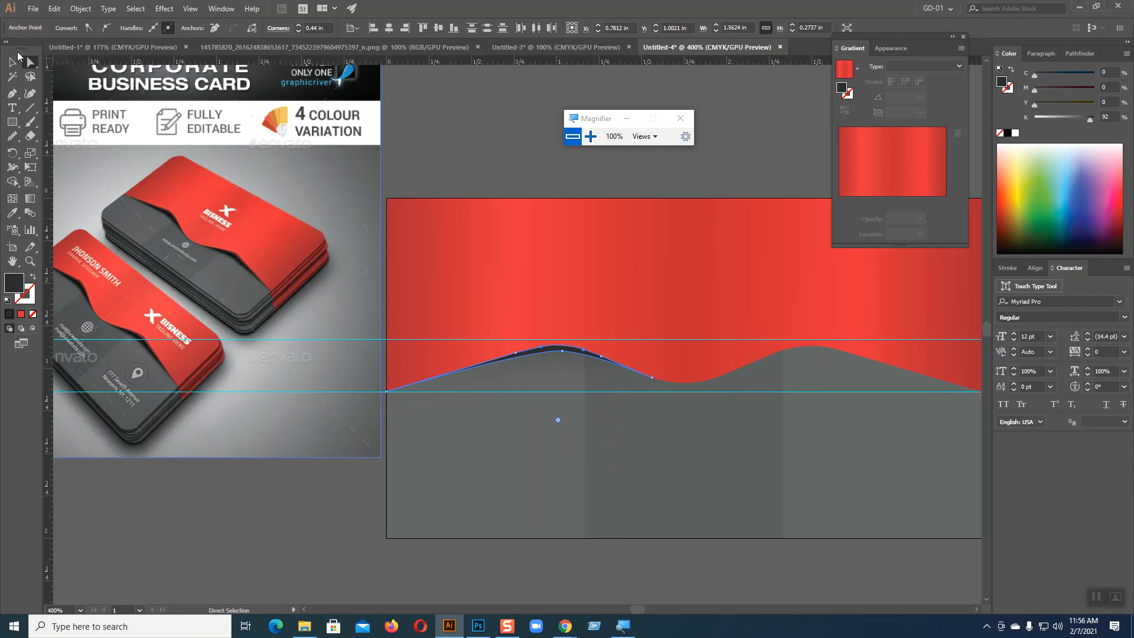
{"action": "key", "text": "v"}
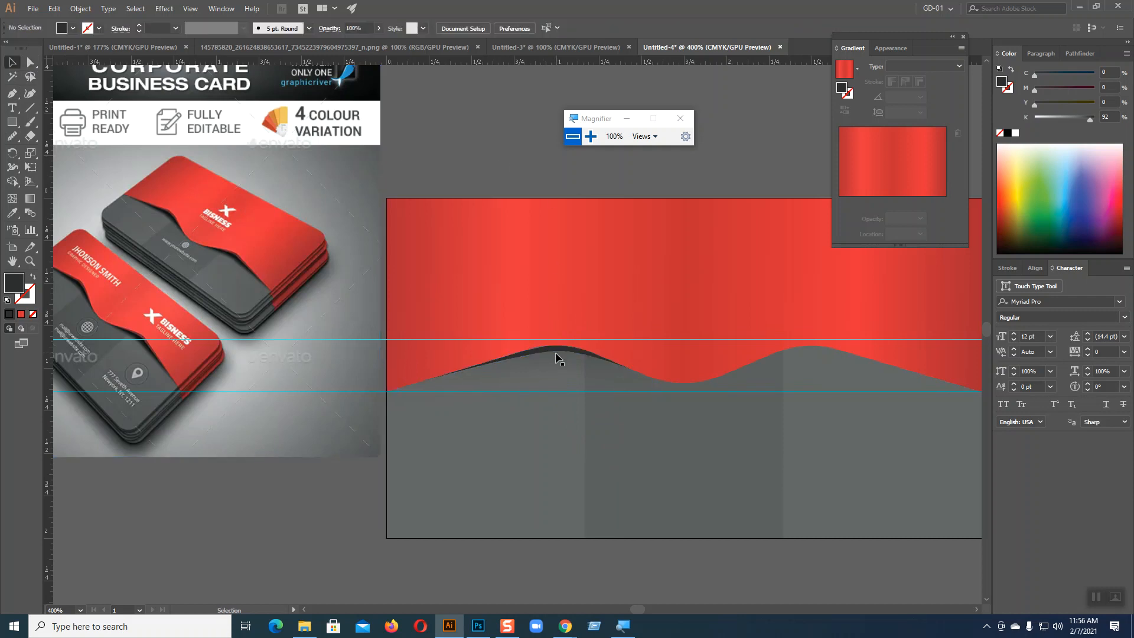
Step: Fill the shadow shape with the white-to-black gradient preset as a radial gradient and reverse its colours
{"action": "left_click", "coordinate": [20, 314]}
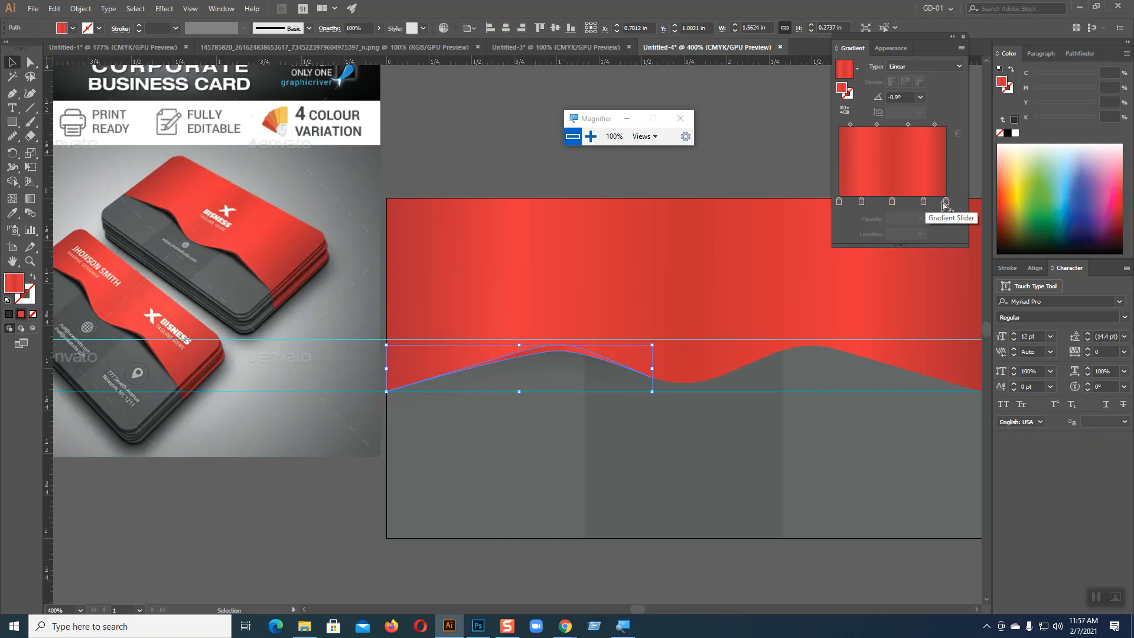
{"action": "left_click", "coordinate": [857, 69]}
{"action": "left_click", "coordinate": [782, 89]}
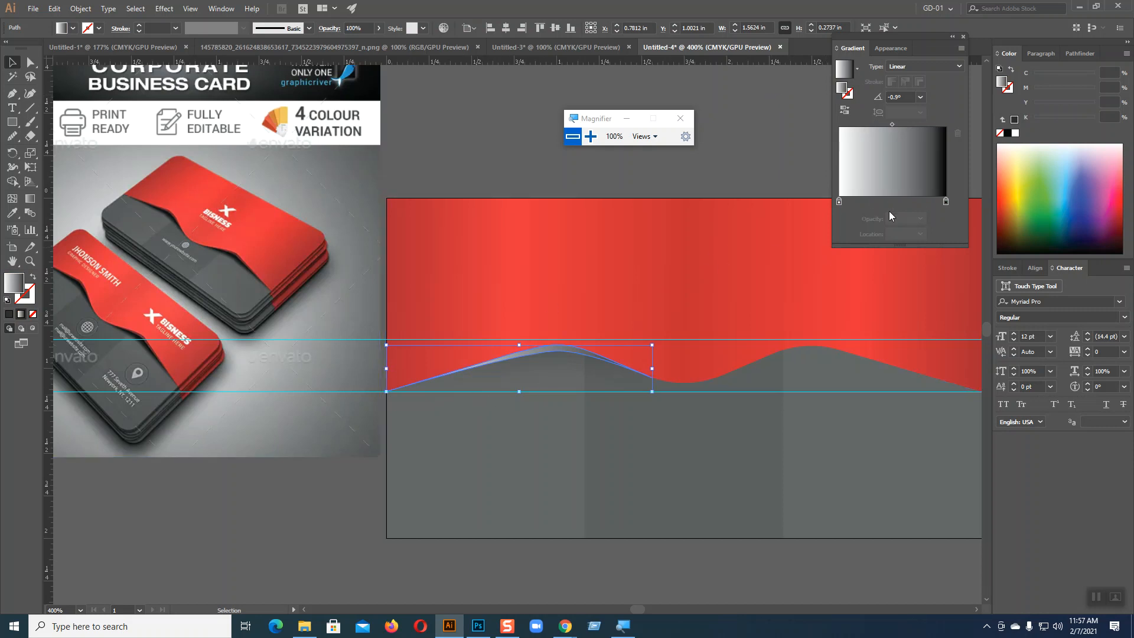
{"action": "left_click", "coordinate": [920, 67]}
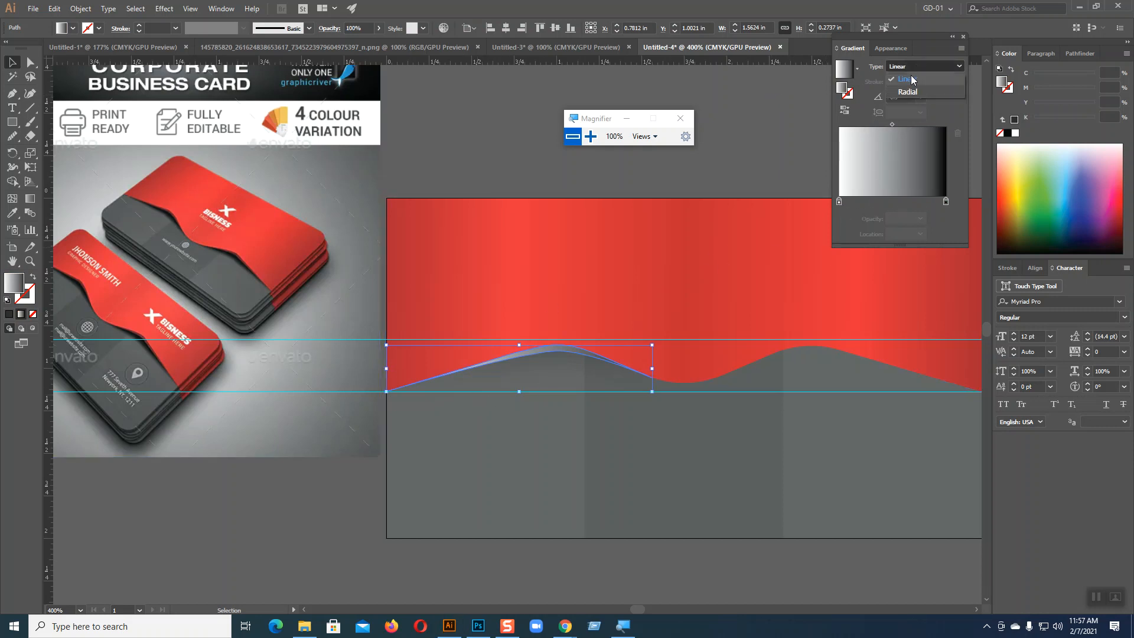
{"action": "left_click", "coordinate": [907, 93]}
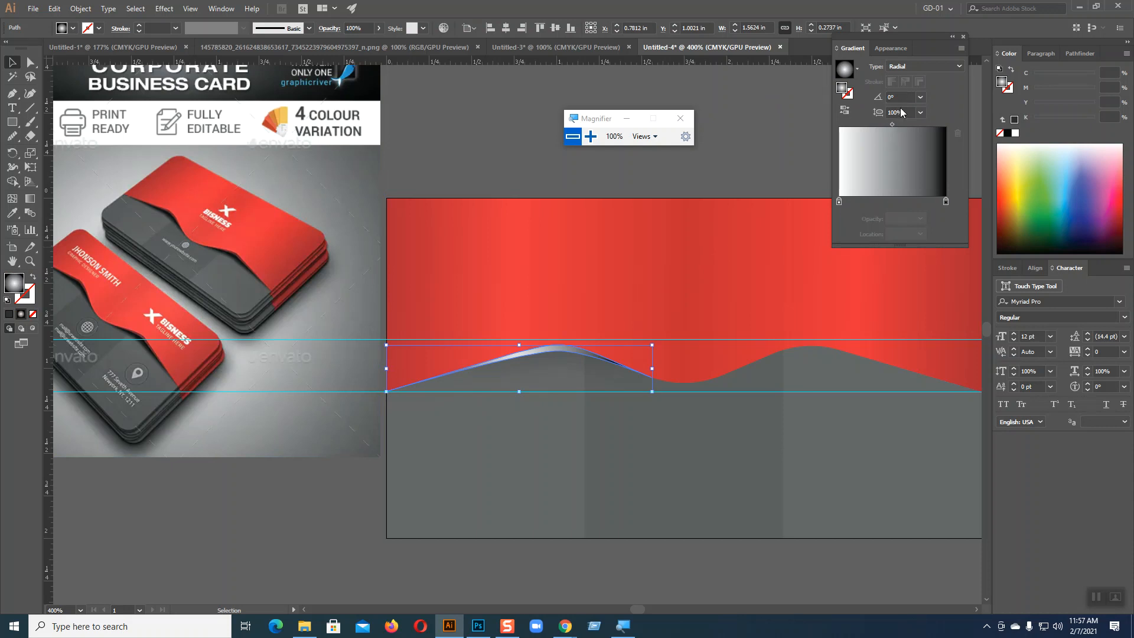
{"action": "left_click", "coordinate": [845, 109]}
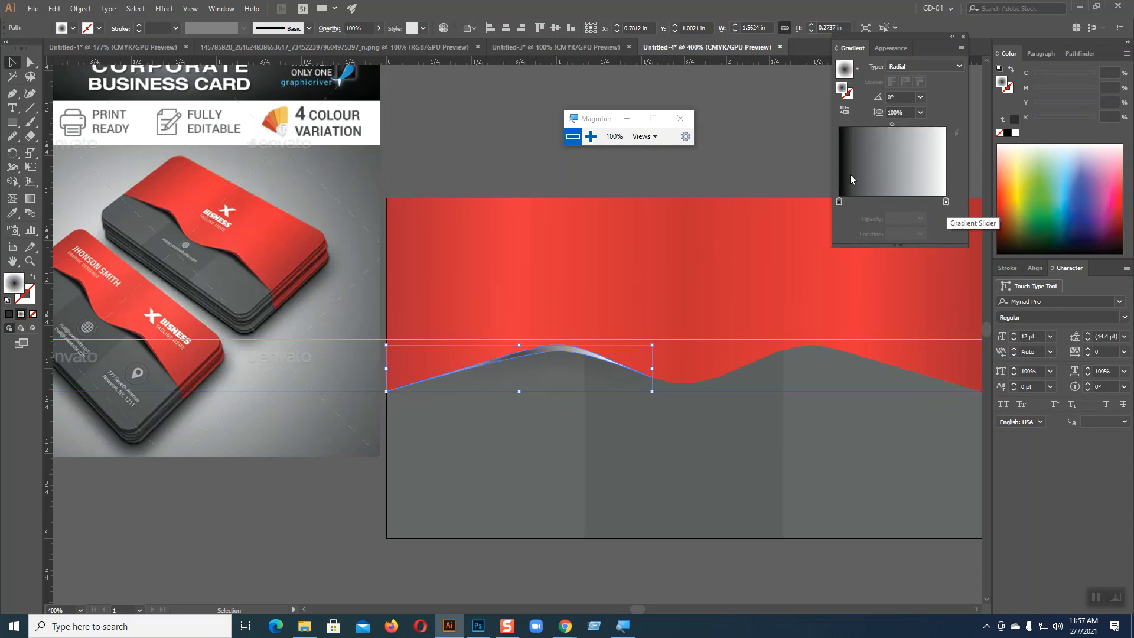
Step: Switch the shadow shape's gradient to linear and recolour its white end stop dark grey with 90% K
{"action": "left_click", "coordinate": [912, 66]}
{"action": "left_click", "coordinate": [907, 80]}
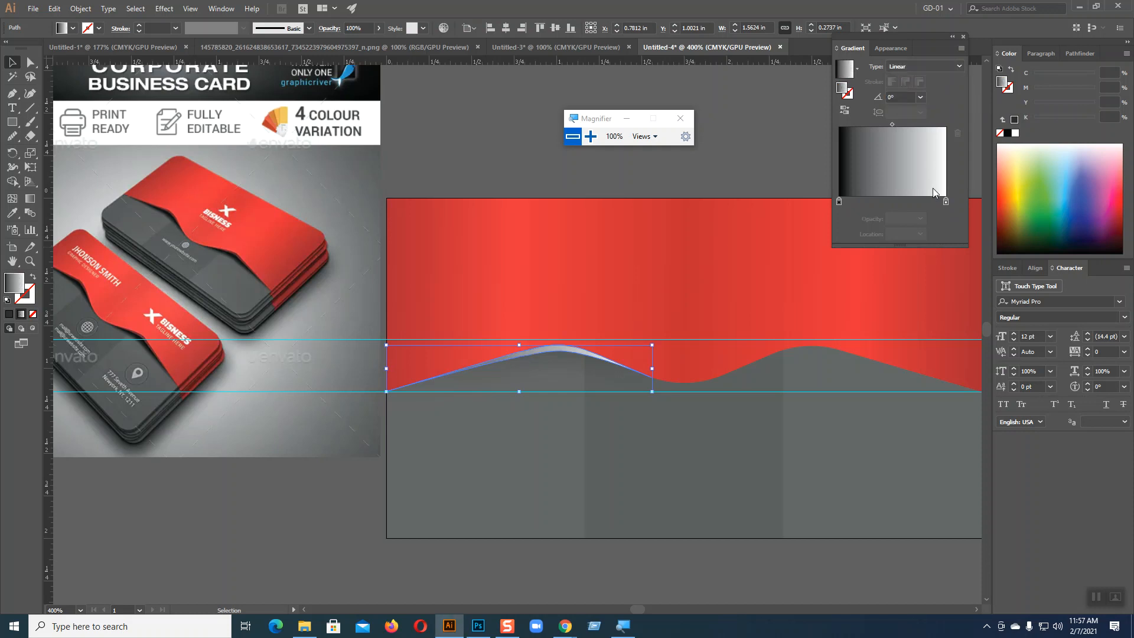
{"action": "double_click", "coordinate": [946, 202]}
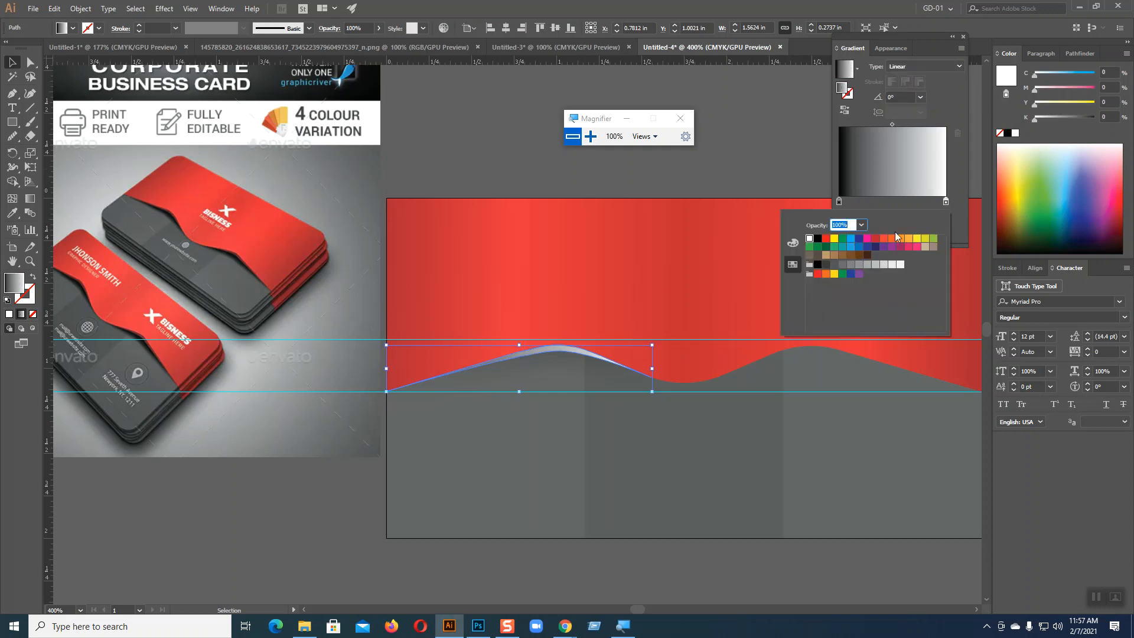
{"action": "left_click", "coordinate": [830, 264]}
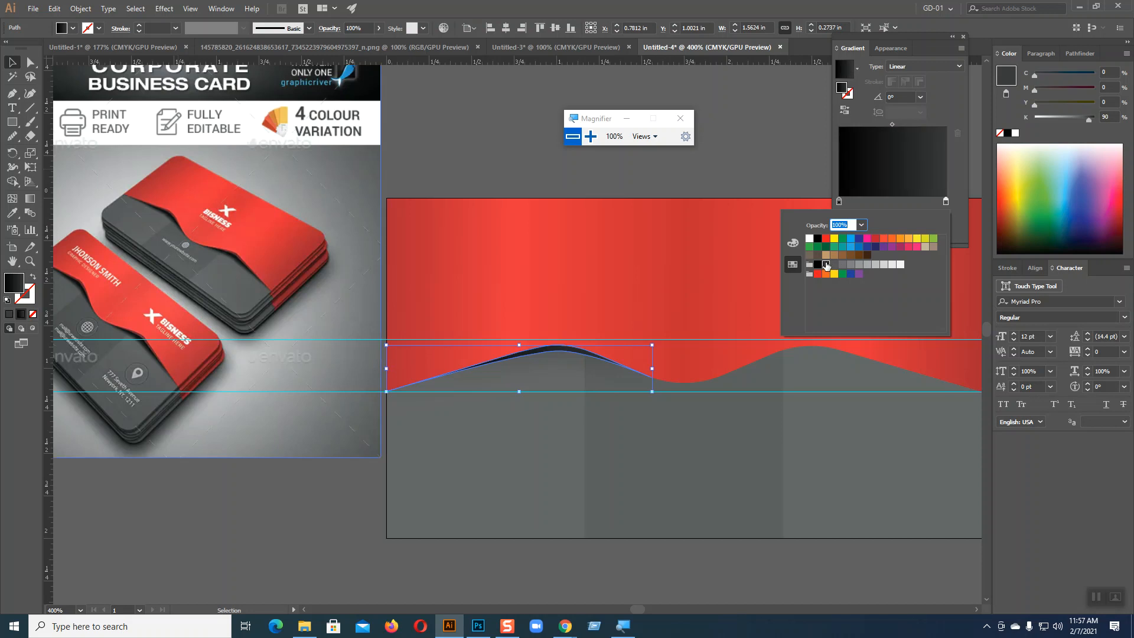
{"action": "left_click", "coordinate": [721, 150]}
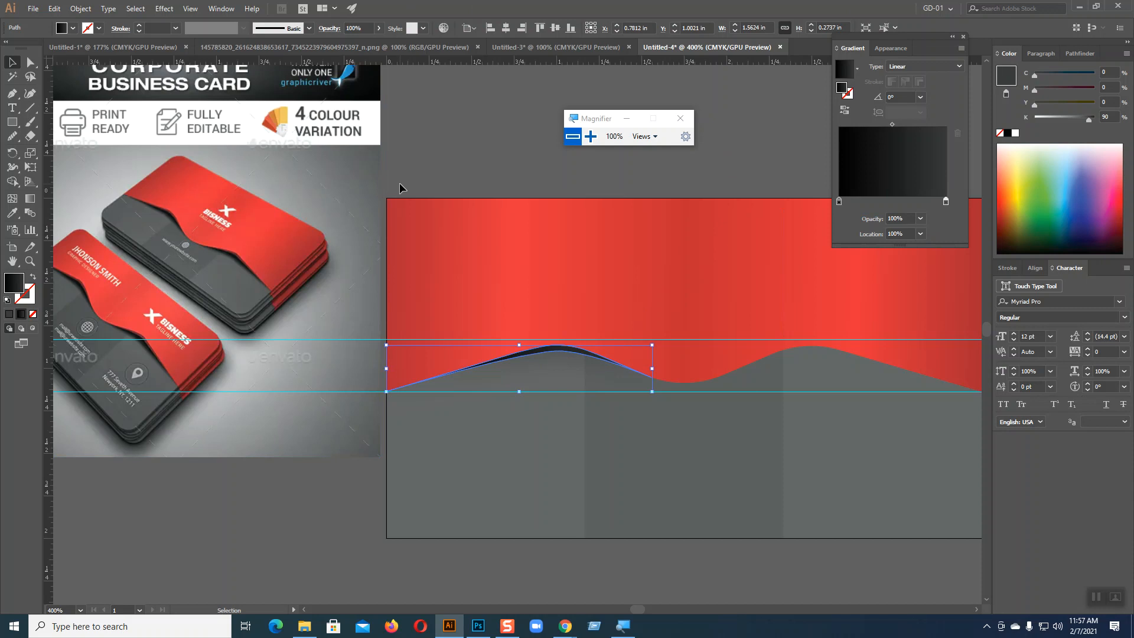
Step: Make the shadow shape's gradient radial, with the dark grey stop at 40% opacity and the midpoint at about 74%
{"action": "left_click", "coordinate": [910, 63]}
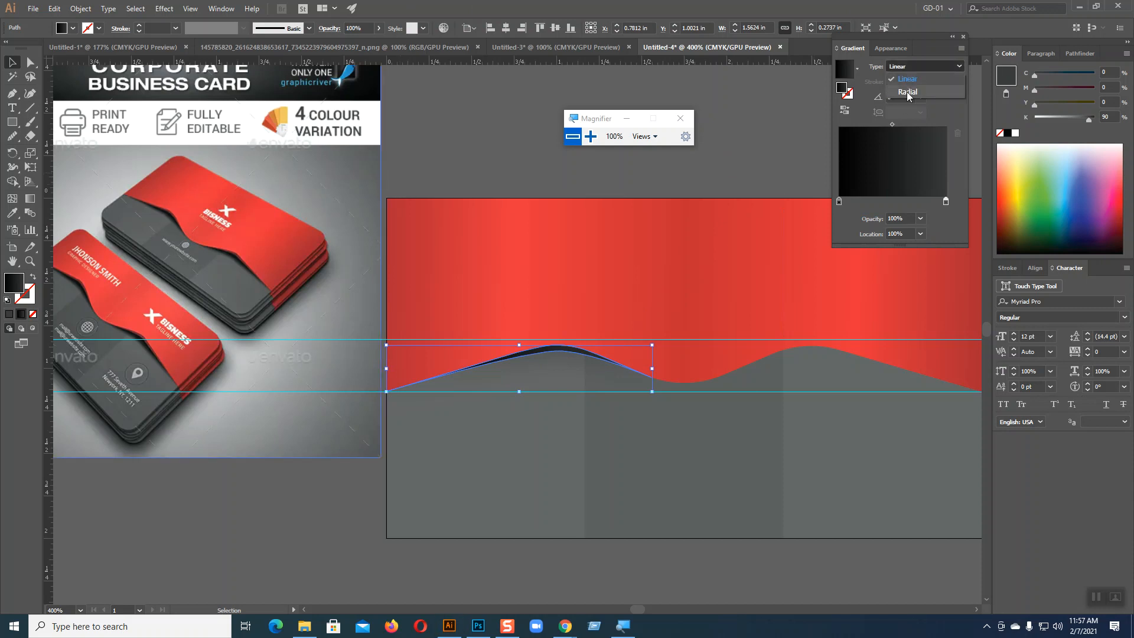
{"action": "left_click", "coordinate": [907, 92]}
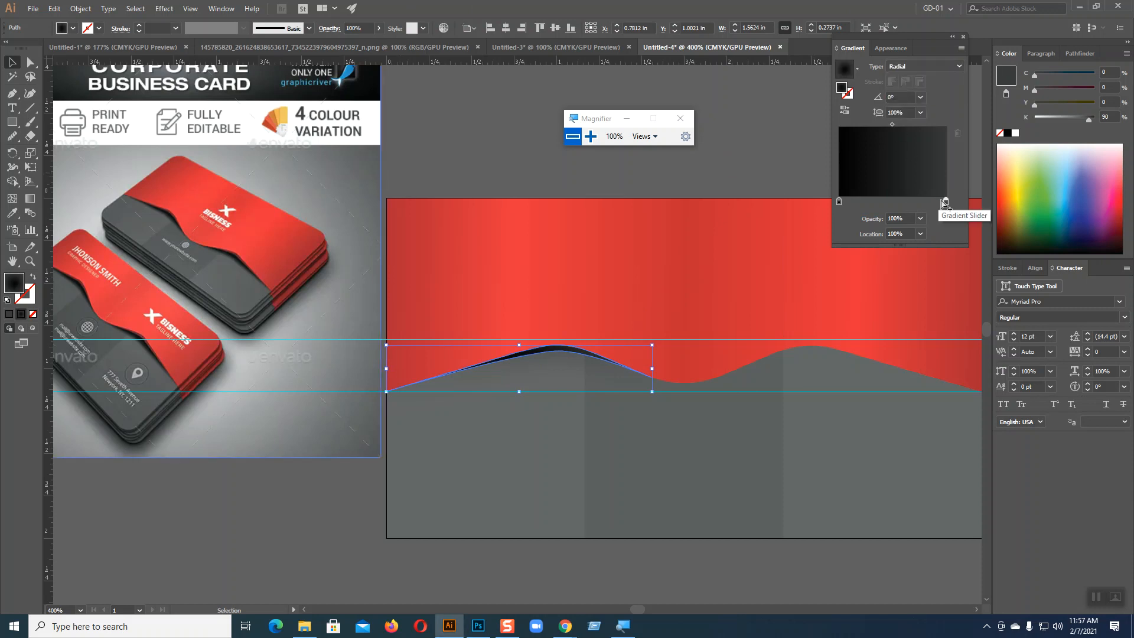
{"action": "left_click", "coordinate": [920, 218]}
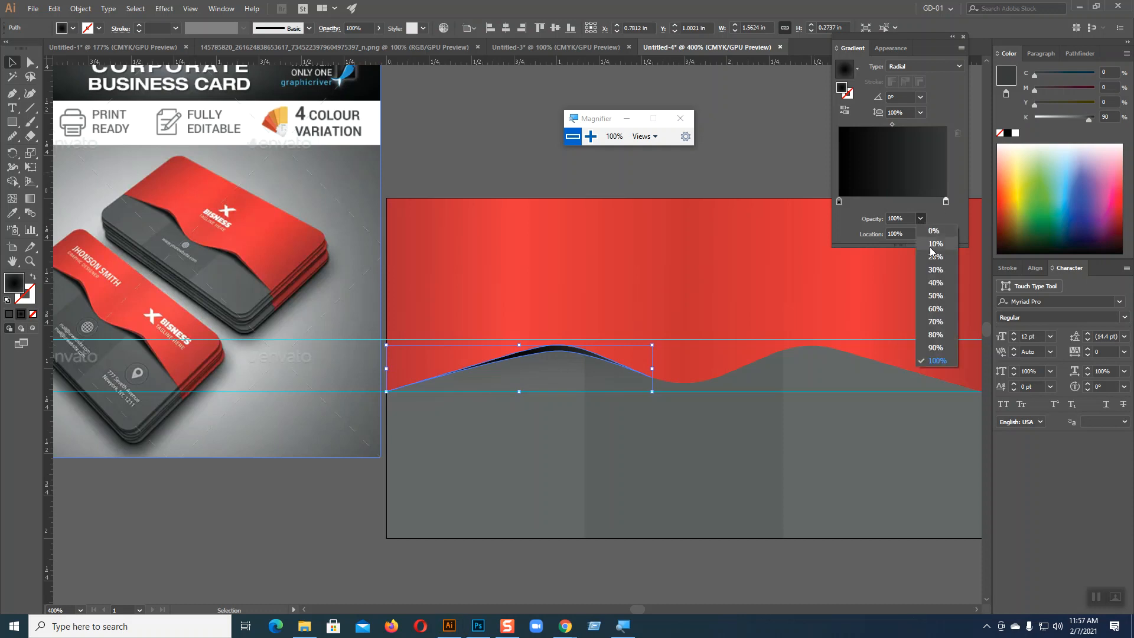
{"action": "left_click", "coordinate": [935, 282]}
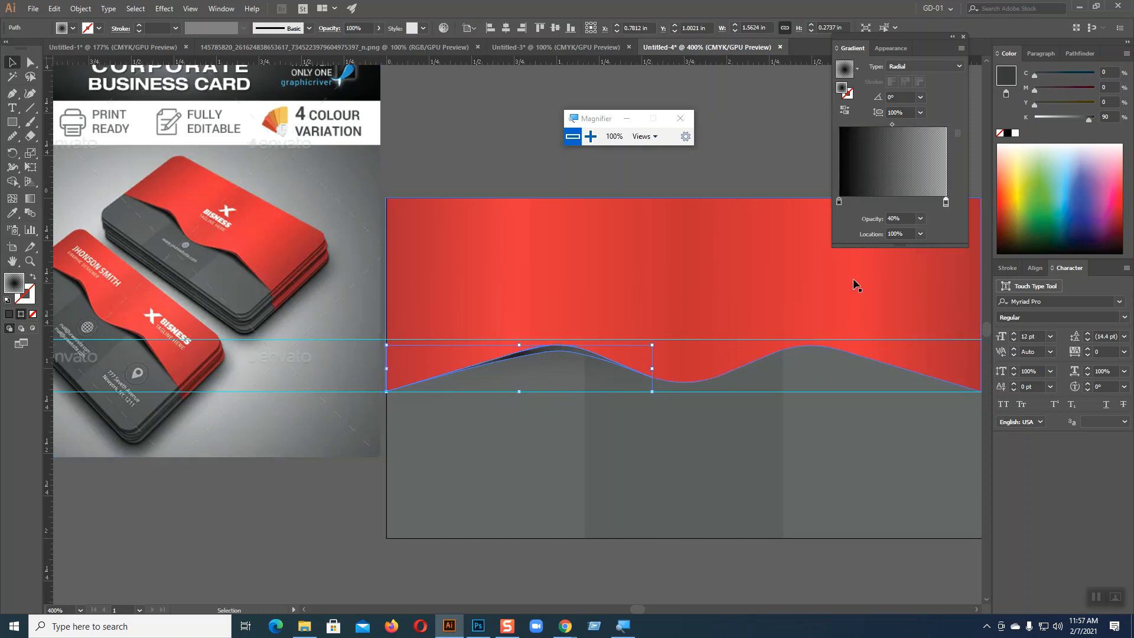
{"action": "left_click_drag", "start_coordinate": [891, 123], "coordinate": [918, 126]}
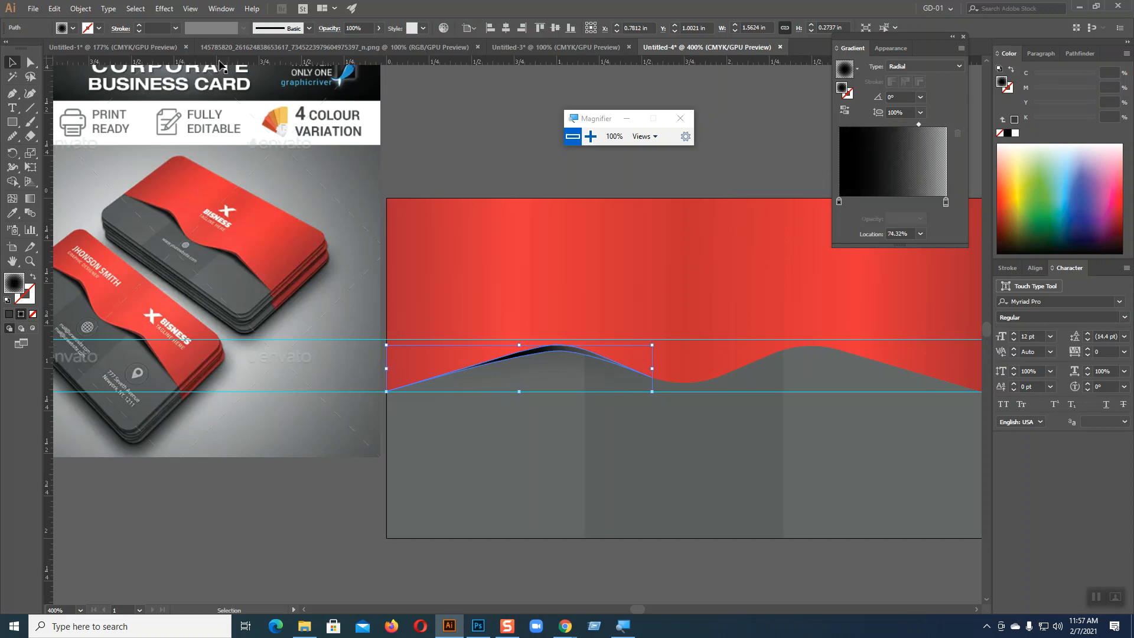
{"action": "left_click", "coordinate": [164, 8]}
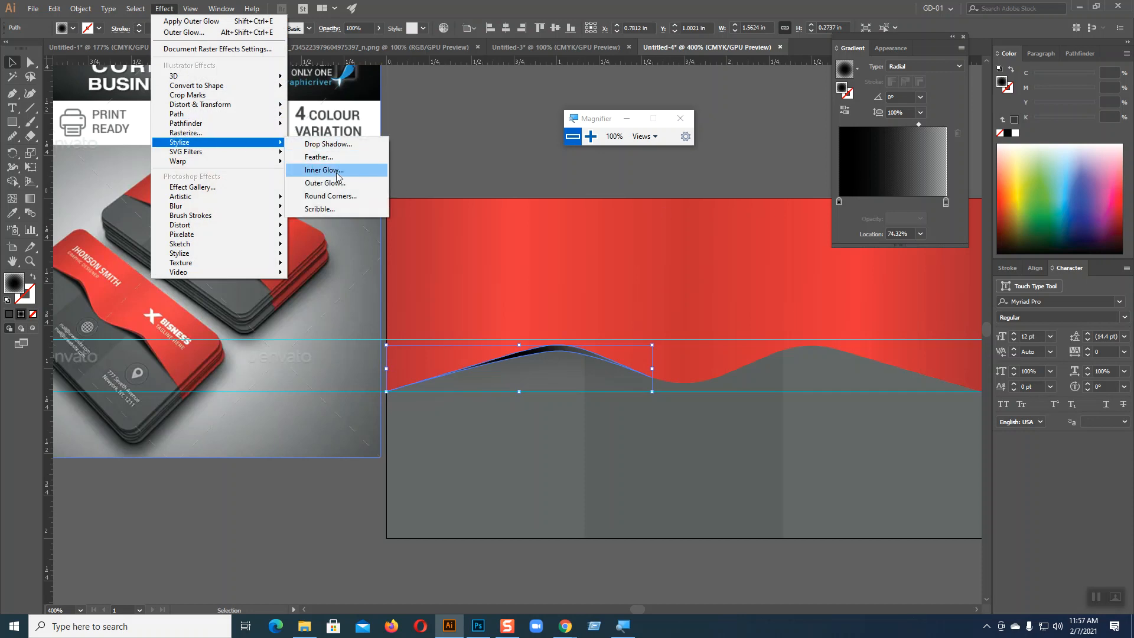
{"action": "left_click", "coordinate": [331, 169]}
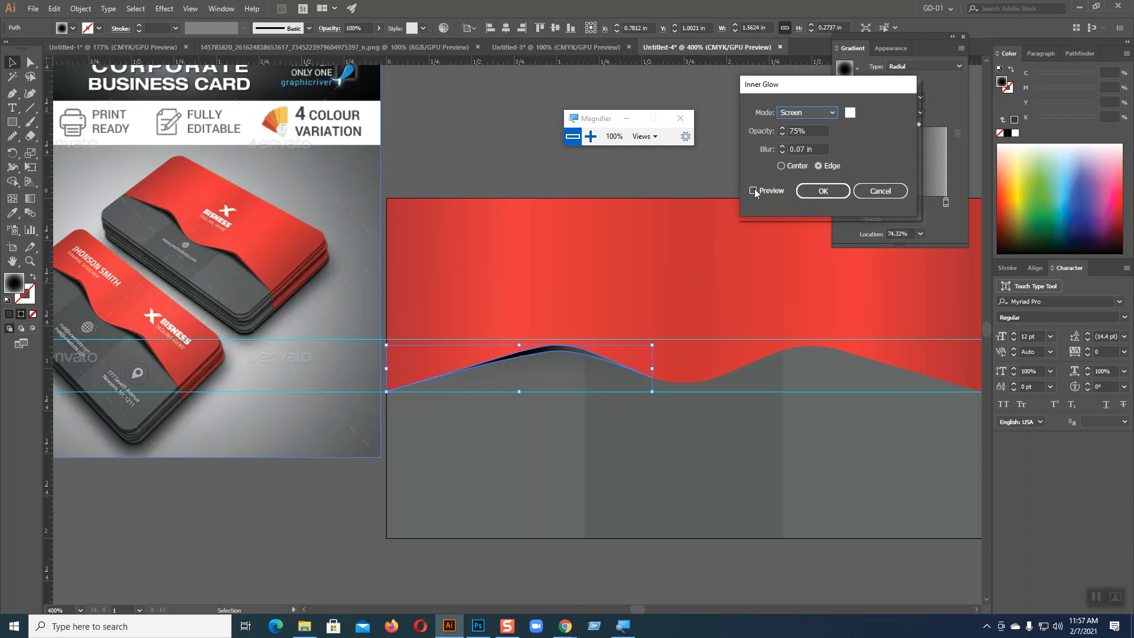
{"action": "left_click", "coordinate": [754, 190]}
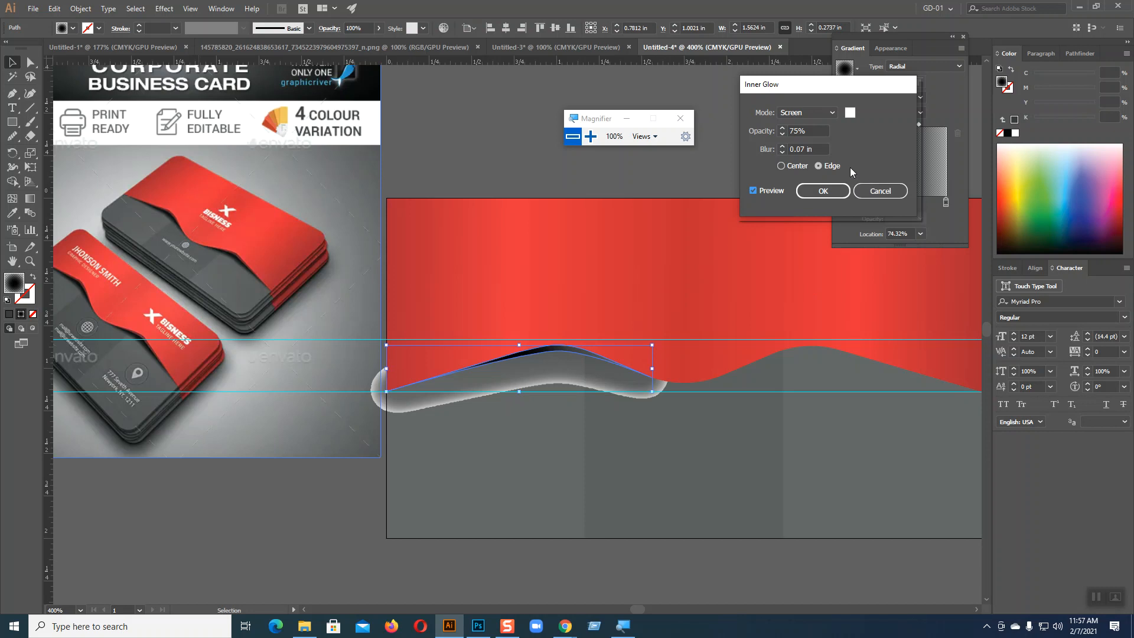
{"action": "left_click", "coordinate": [780, 166]}
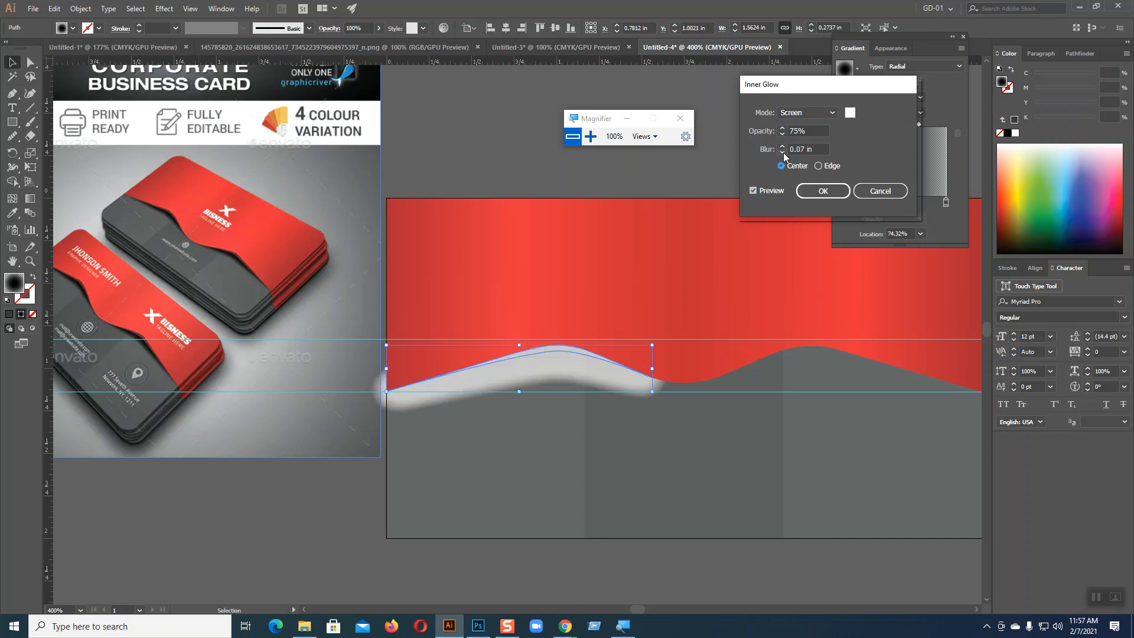
{"action": "left_click", "coordinate": [784, 152]}
{"action": "type", "text": "0.3 in"}
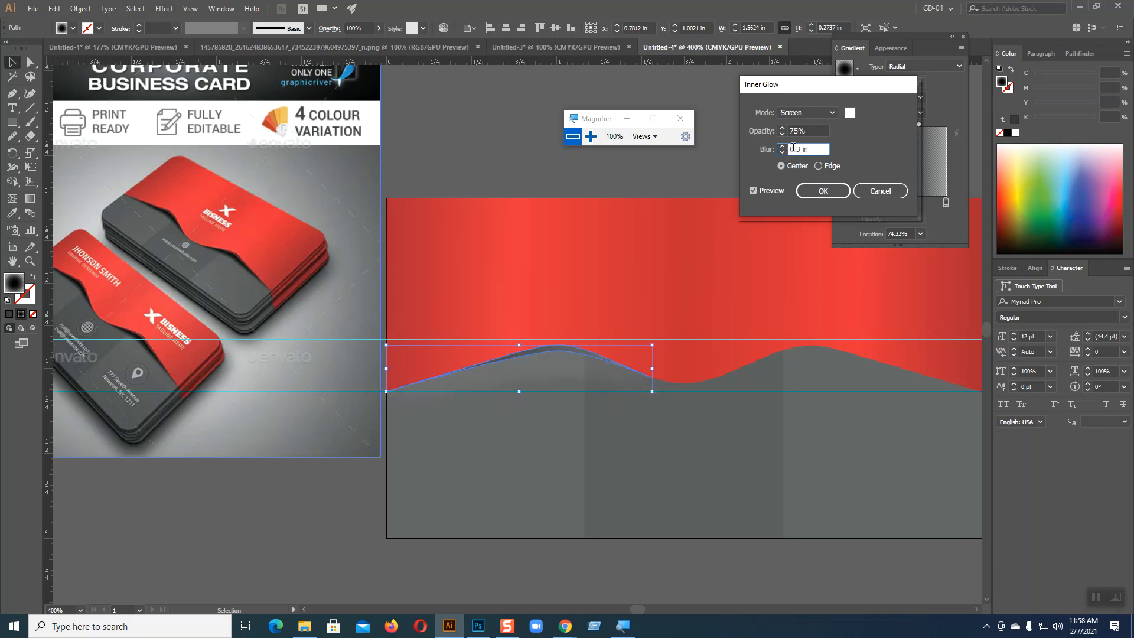
{"action": "left_click", "coordinate": [851, 117]}
{"action": "left_click_drag", "start_coordinate": [395, 241], "coordinate": [331, 259]}
{"action": "left_click_drag", "start_coordinate": [617, 119], "coordinate": [703, 180]}
{"action": "left_click", "coordinate": [625, 123]}
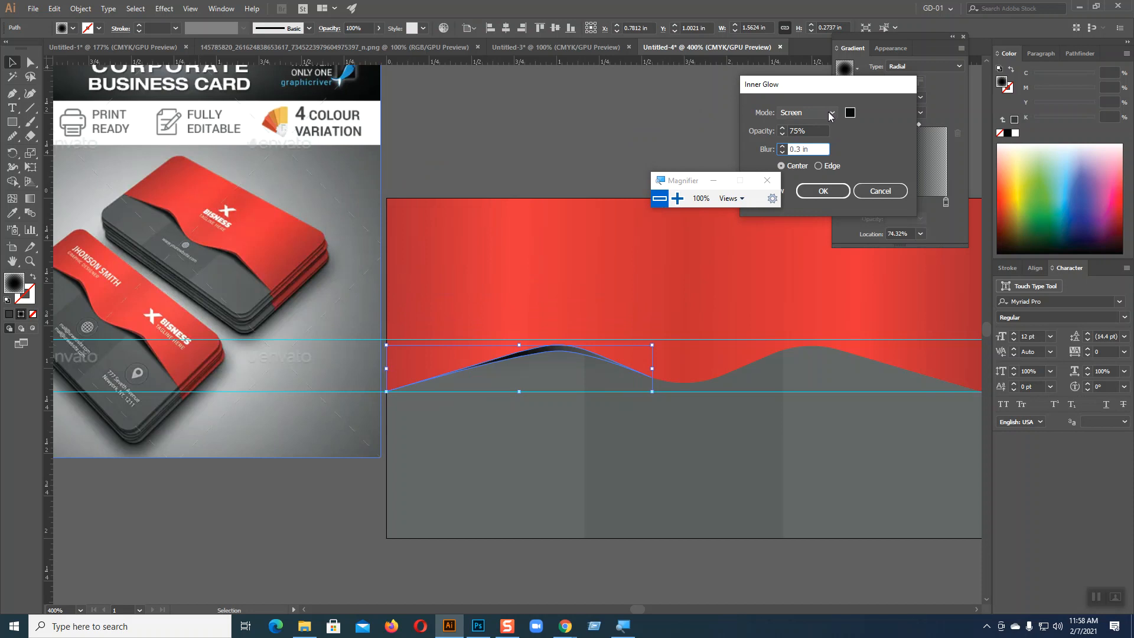
{"action": "left_click", "coordinate": [782, 135]}
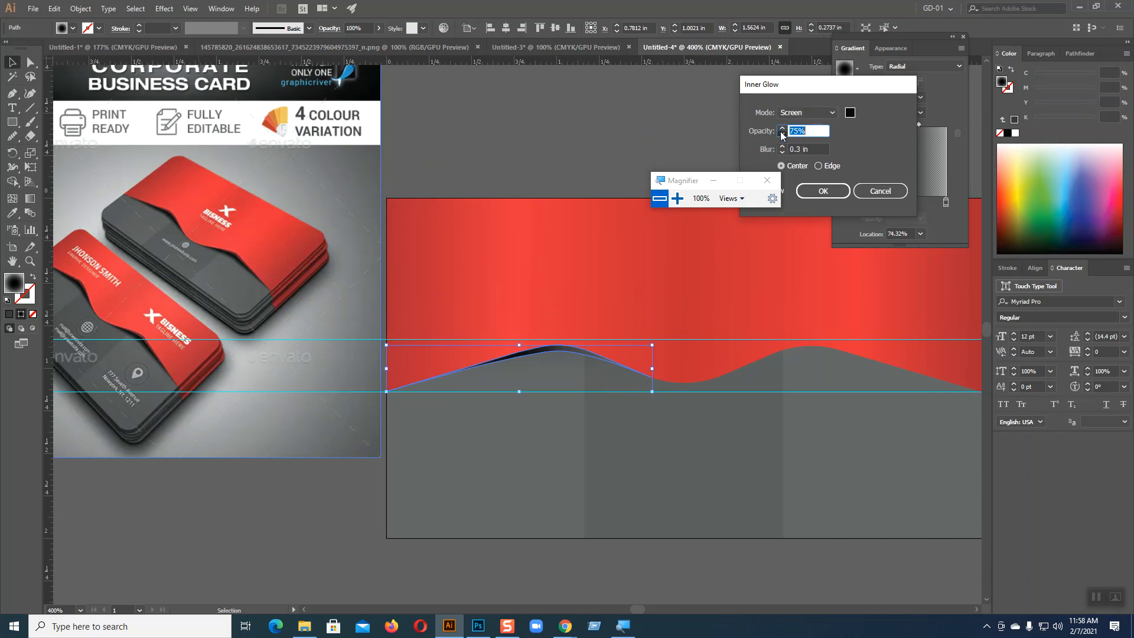
{"action": "left_click", "coordinate": [783, 135]}
{"action": "left_click", "coordinate": [782, 134]}
{"action": "left_click", "coordinate": [783, 147]}
{"action": "left_click", "coordinate": [783, 147]}
{"action": "left_click", "coordinate": [782, 147]}
{"action": "left_click", "coordinate": [782, 147]}
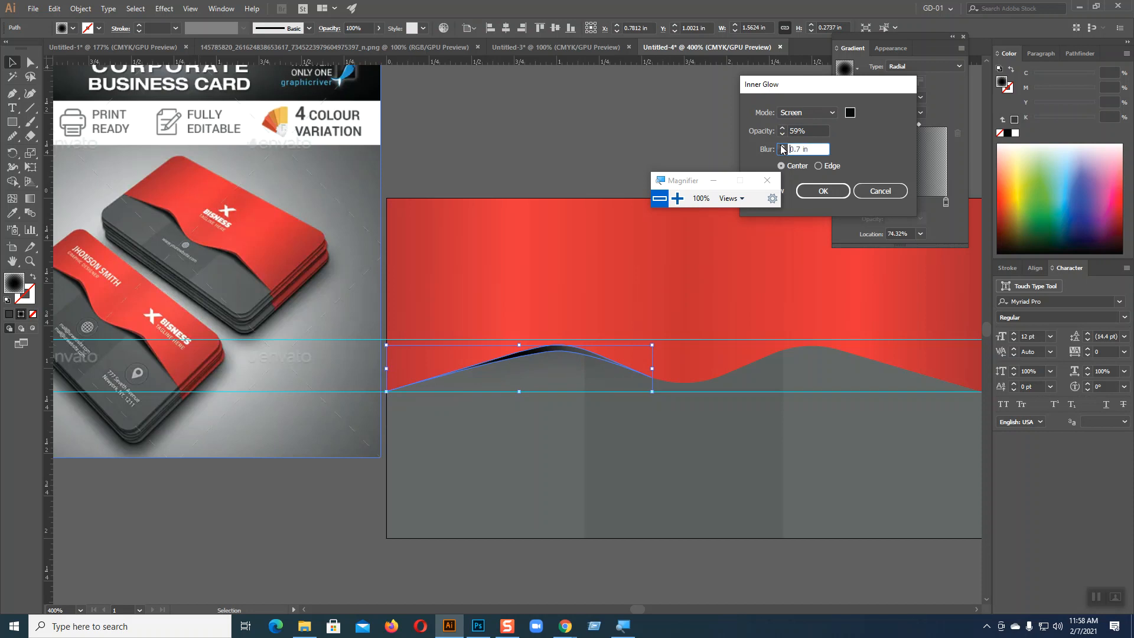
{"action": "left_click", "coordinate": [782, 153]}
{"action": "left_click", "coordinate": [861, 192]}
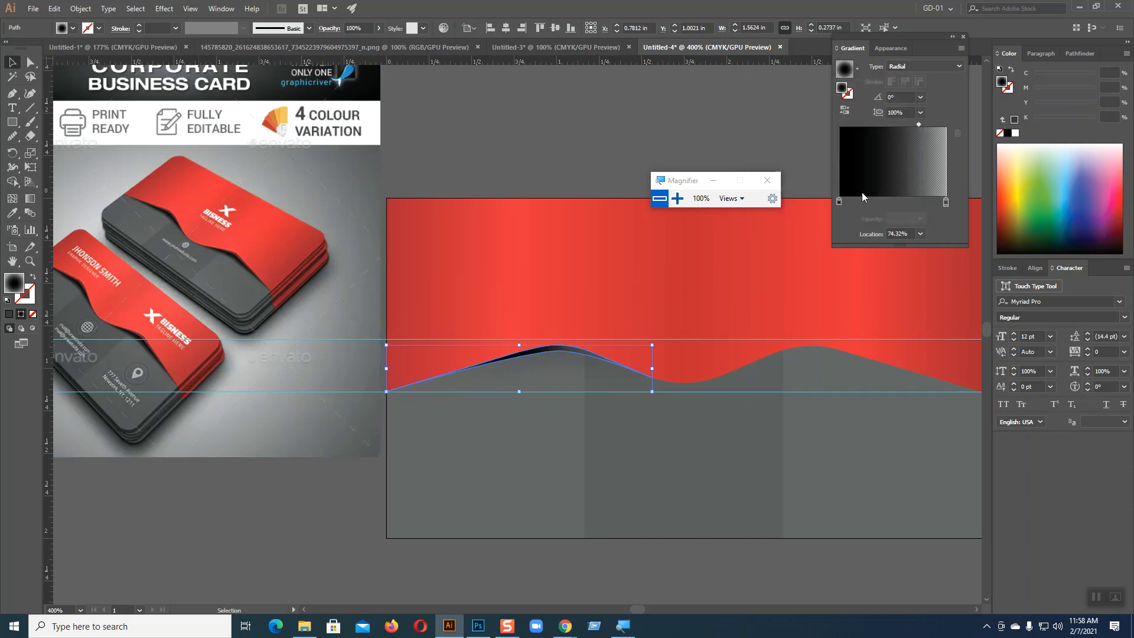
Step: Hide the Outer Glow effect on the shadow shape under the red wave
{"action": "left_click_drag", "start_coordinate": [698, 185], "coordinate": [604, 107]}
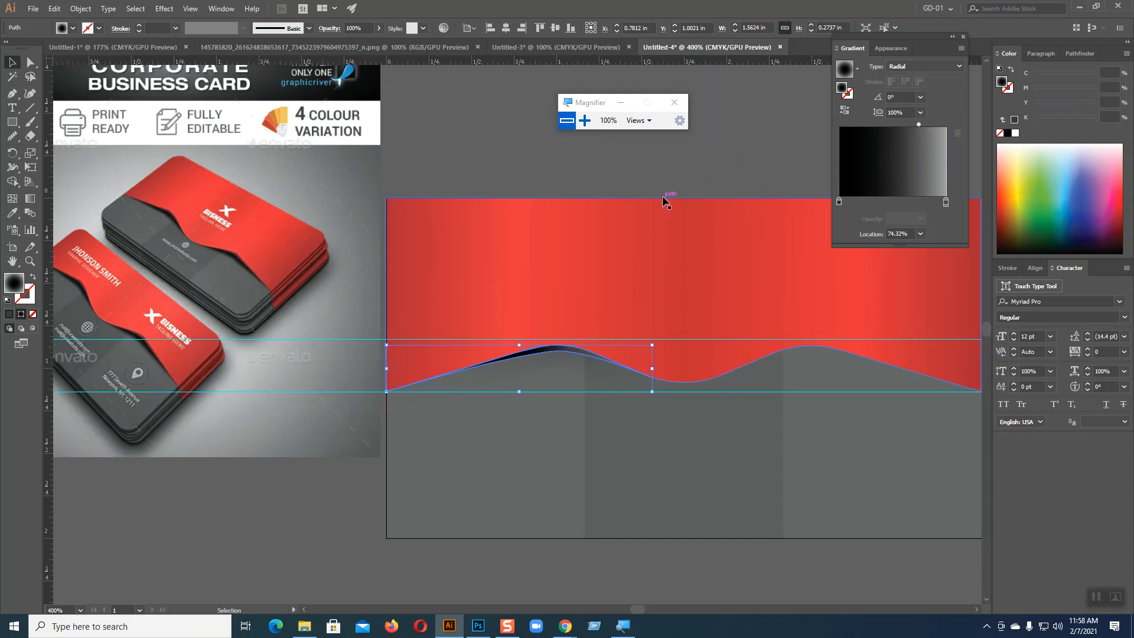
{"action": "left_click", "coordinate": [221, 8]}
{"action": "left_click", "coordinate": [279, 152]}
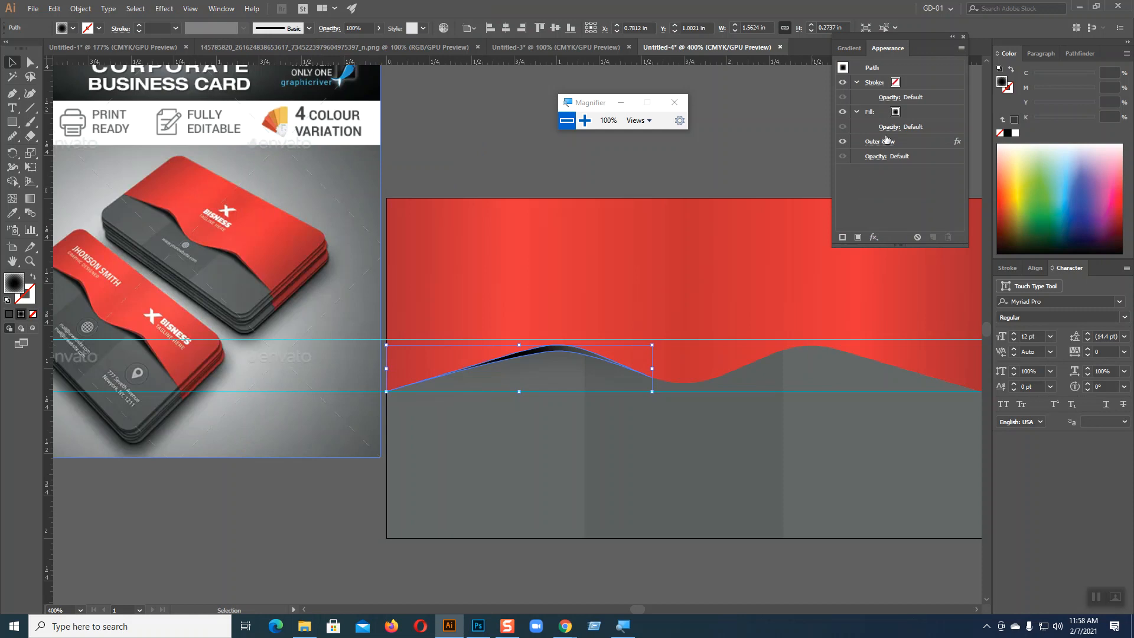
{"action": "left_click", "coordinate": [842, 141]}
{"action": "left_click", "coordinate": [589, 170]}
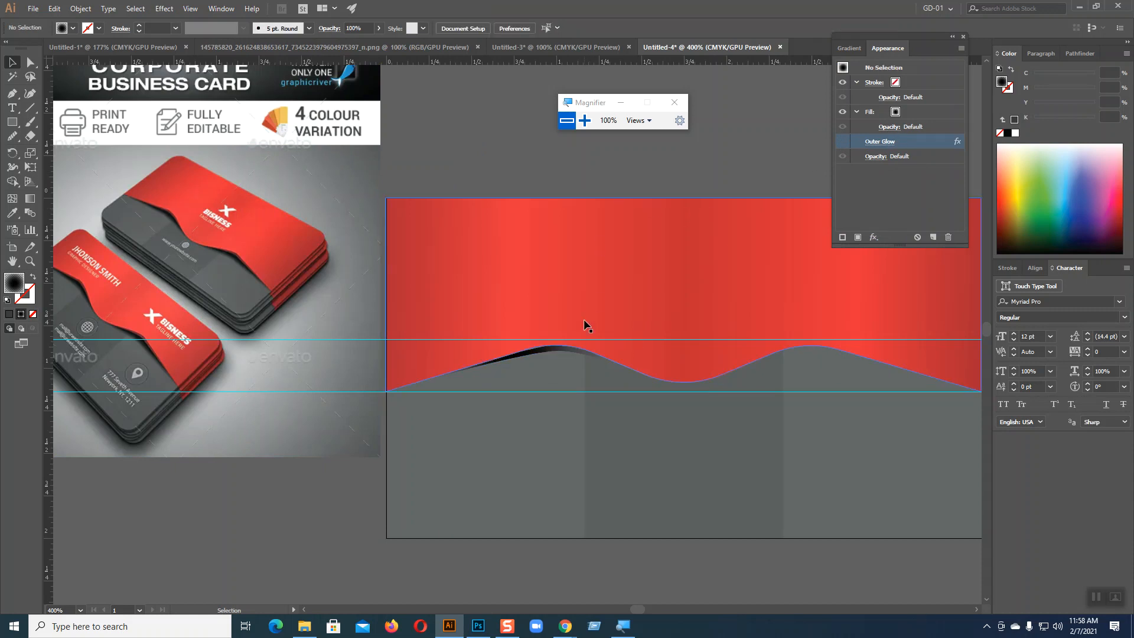
Step: Try 60% opacity on the black stop of the shadow shape's gradient, and restore it to 100%
{"action": "left_click", "coordinate": [558, 347]}
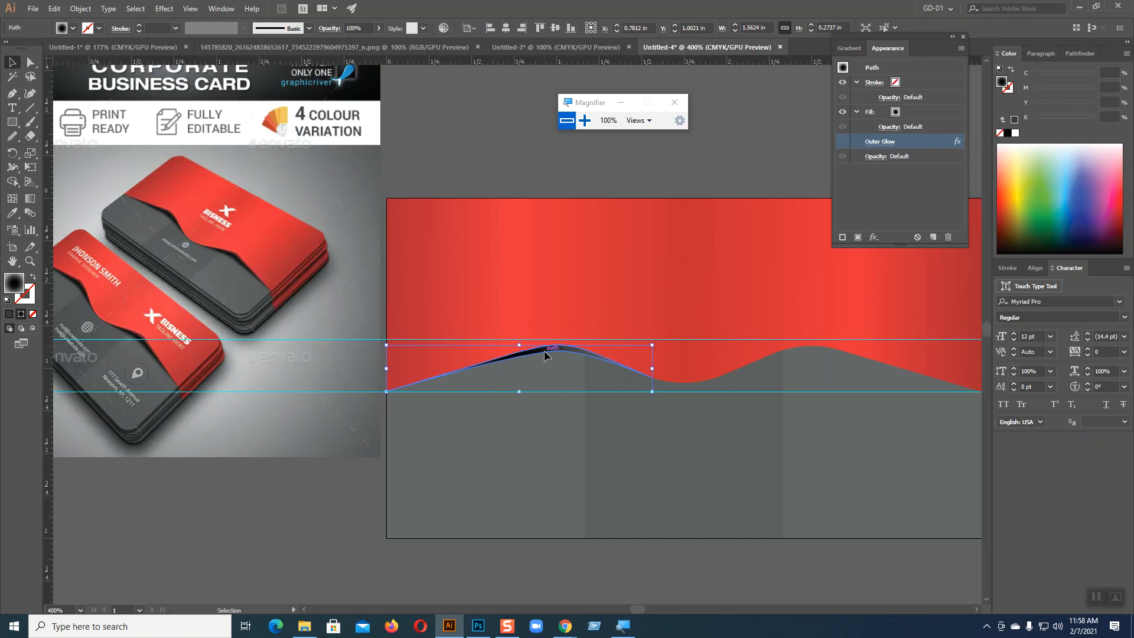
{"action": "left_click", "coordinate": [850, 51]}
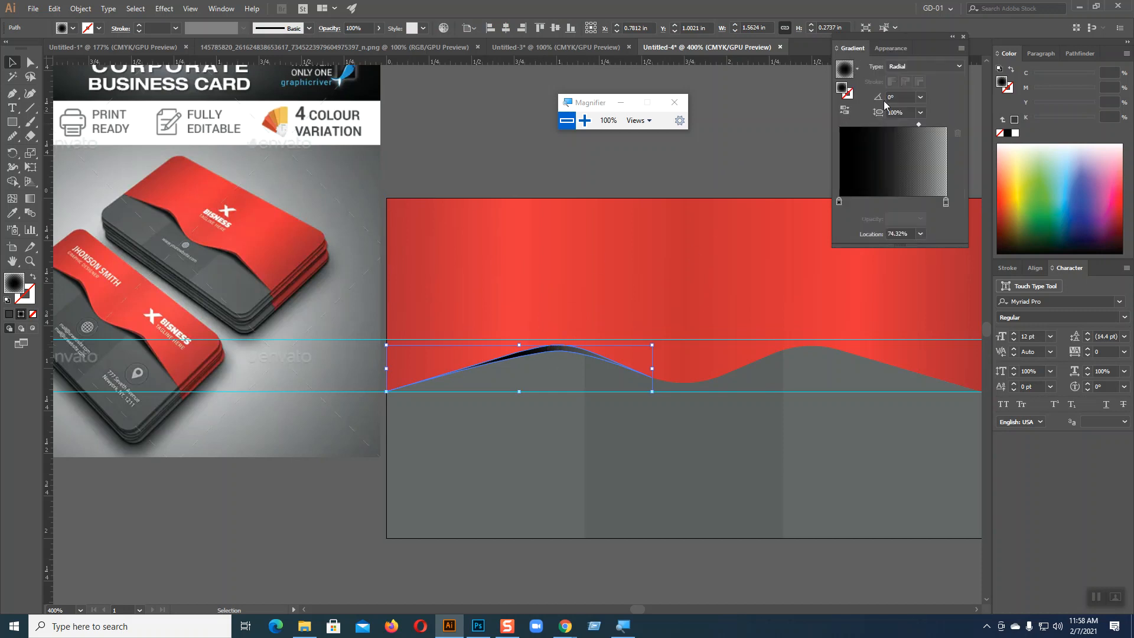
{"action": "left_click", "coordinate": [839, 202]}
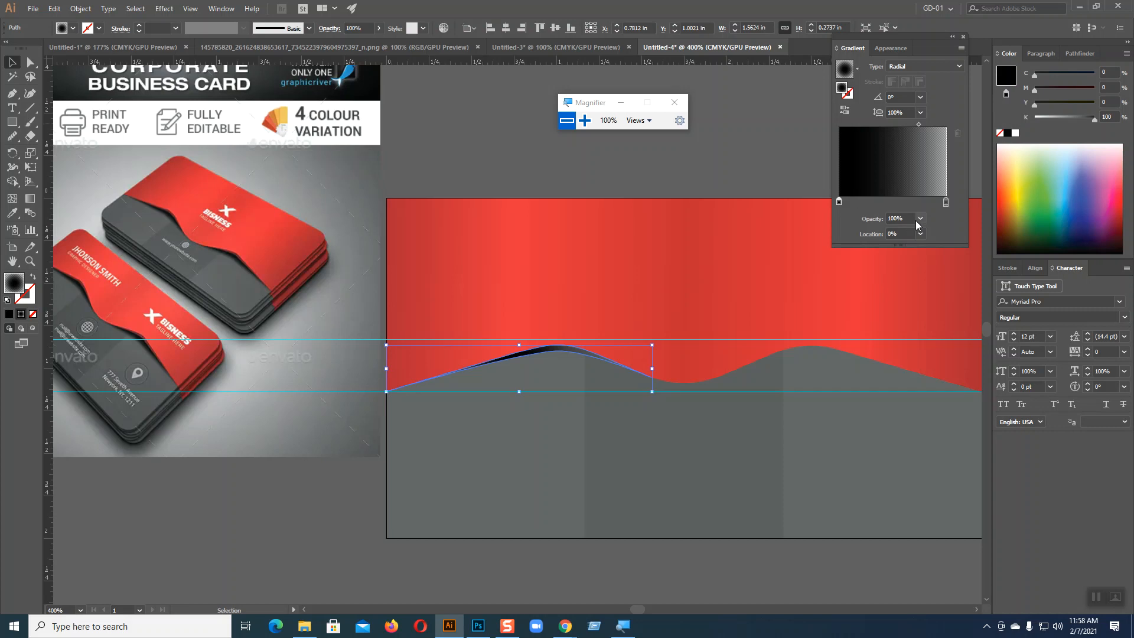
{"action": "left_click", "coordinate": [920, 219]}
{"action": "left_click", "coordinate": [935, 308]}
{"action": "left_click", "coordinate": [705, 159]}
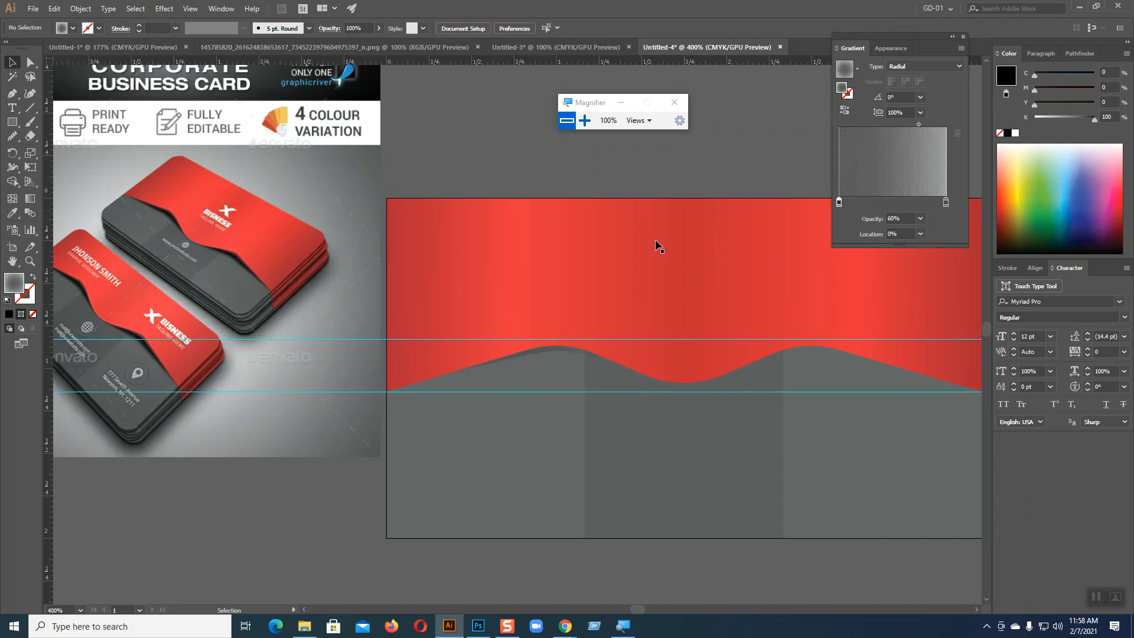
{"action": "left_click", "coordinate": [553, 353]}
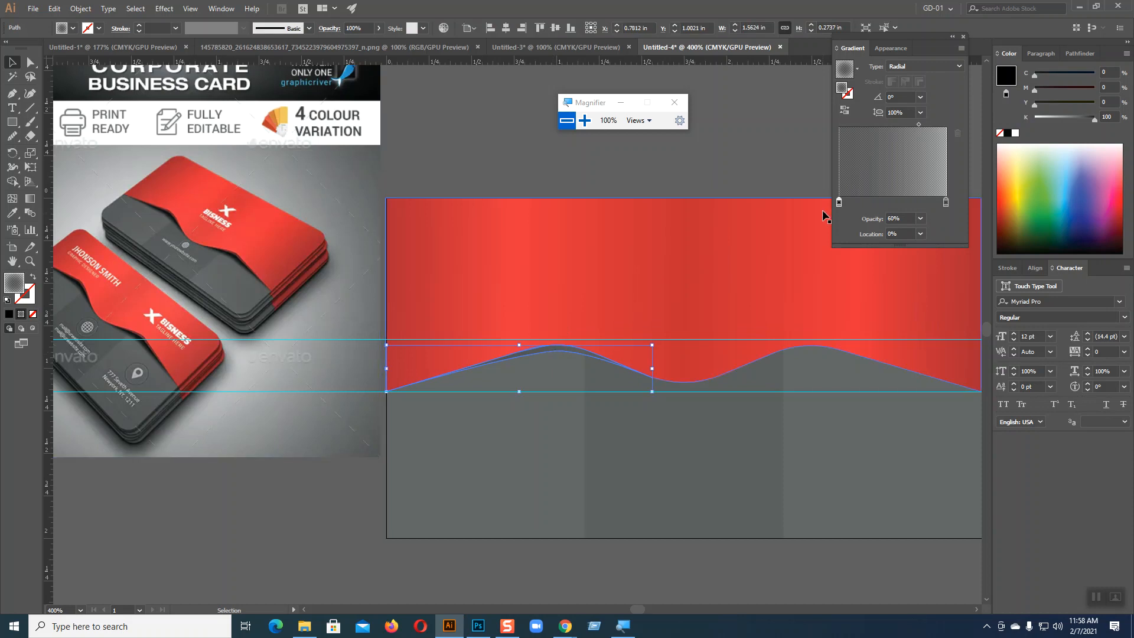
{"action": "left_click", "coordinate": [920, 219]}
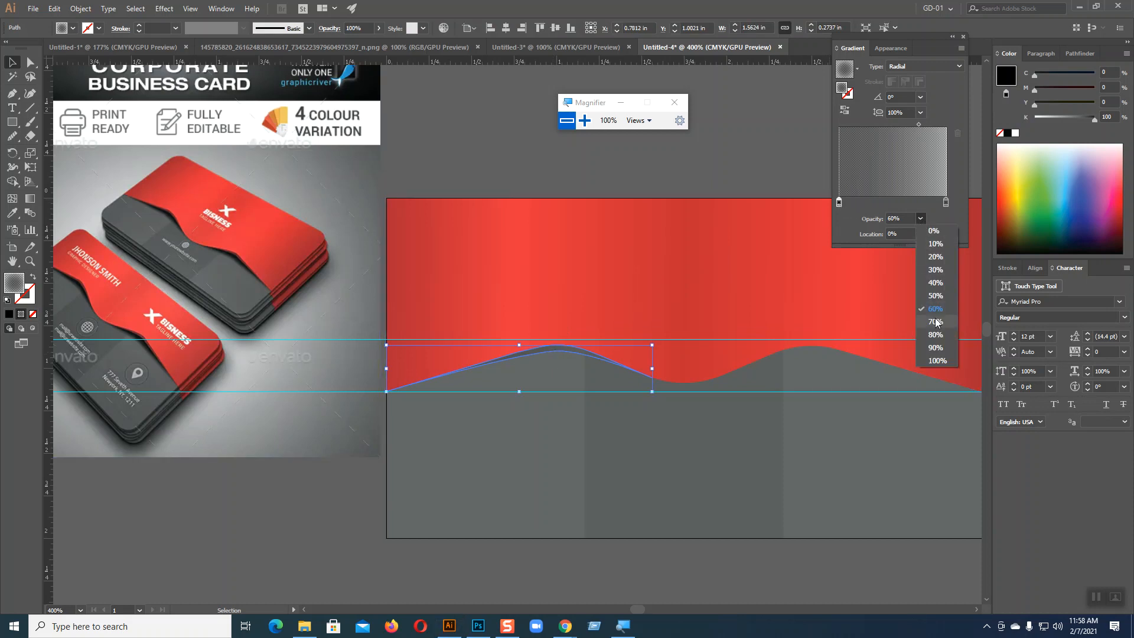
{"action": "left_click", "coordinate": [936, 364]}
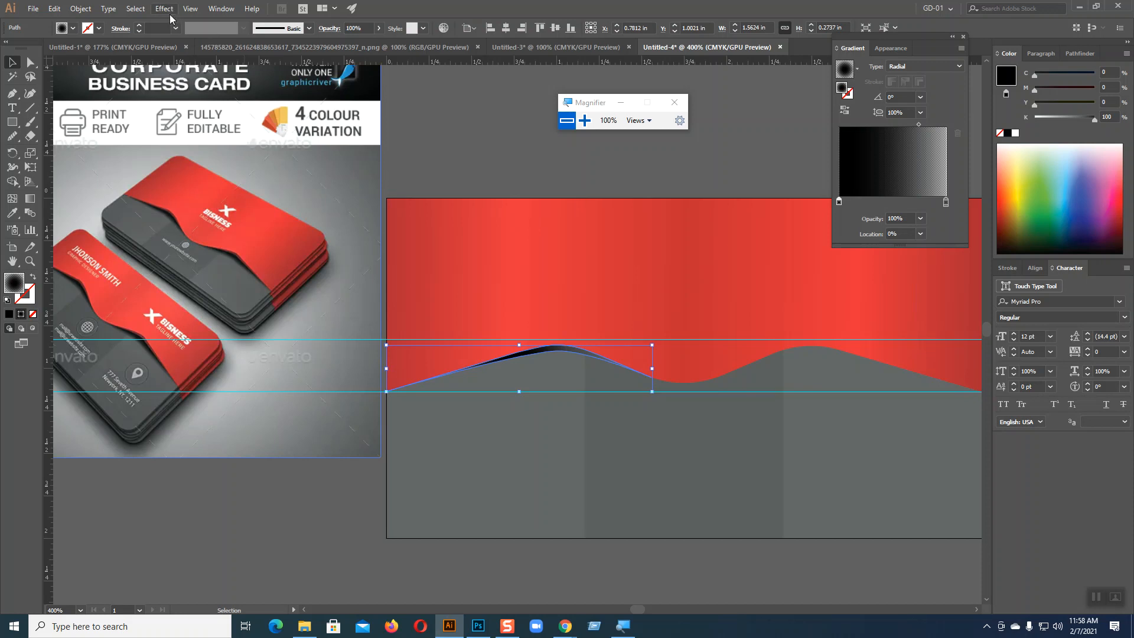
Step: Redraw the shadow shape's radial gradient from near the left slope of the first crest to past the following trough, at about -2.3°
{"action": "left_click", "coordinate": [30, 199]}
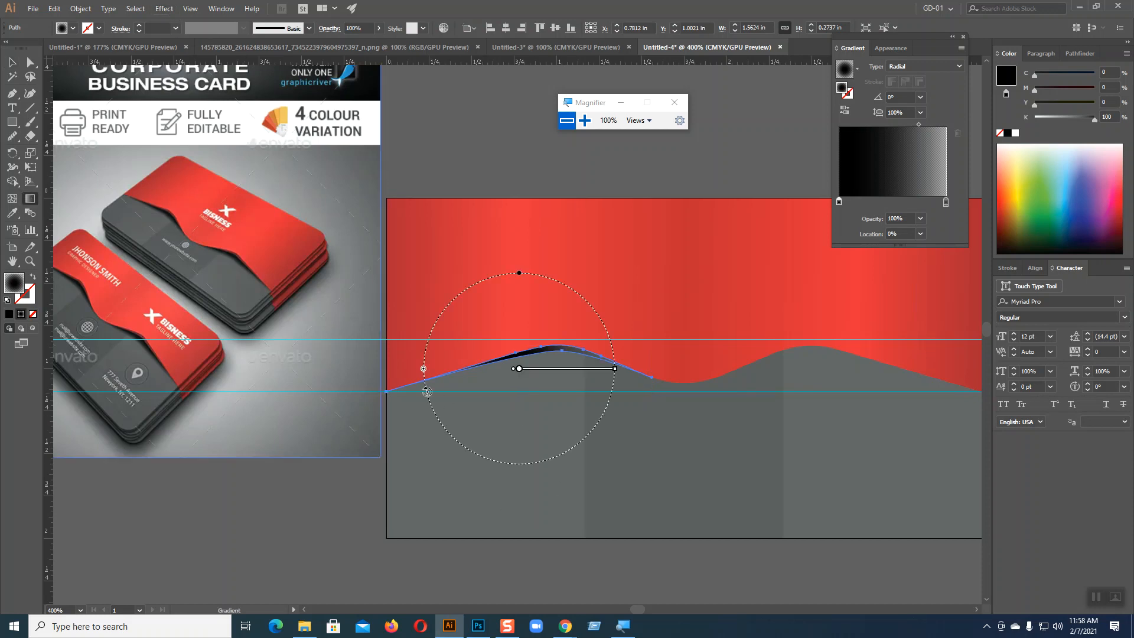
{"action": "mouse_move", "coordinate": [441, 367]}
{"action": "left_click_drag", "start_coordinate": [478, 366], "coordinate": [734, 375]}
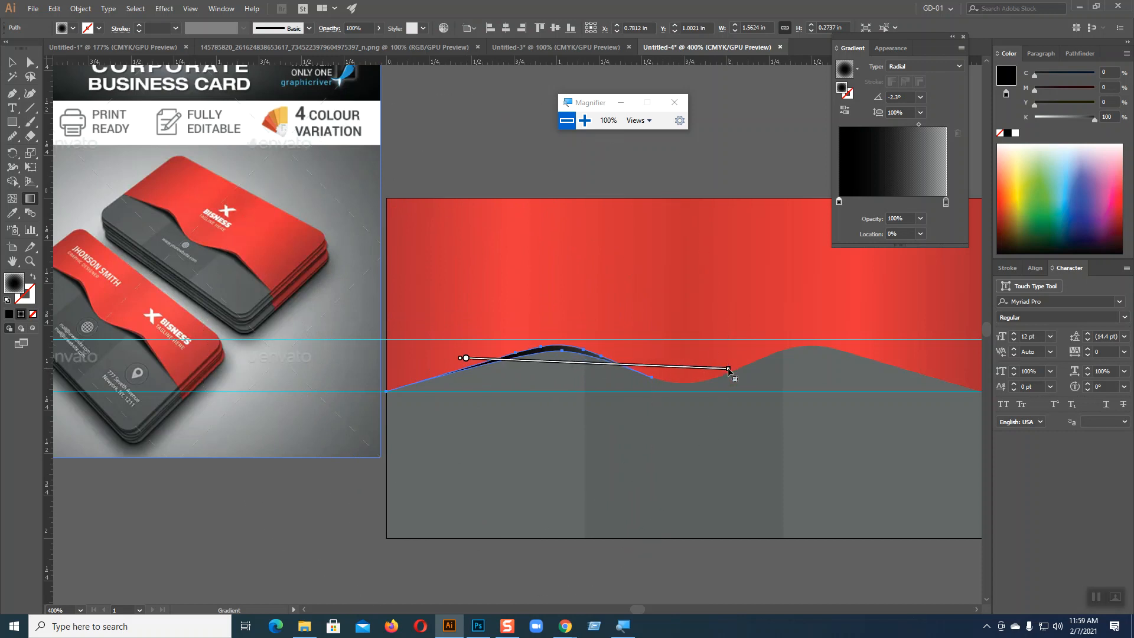
{"action": "key", "text": "v"}
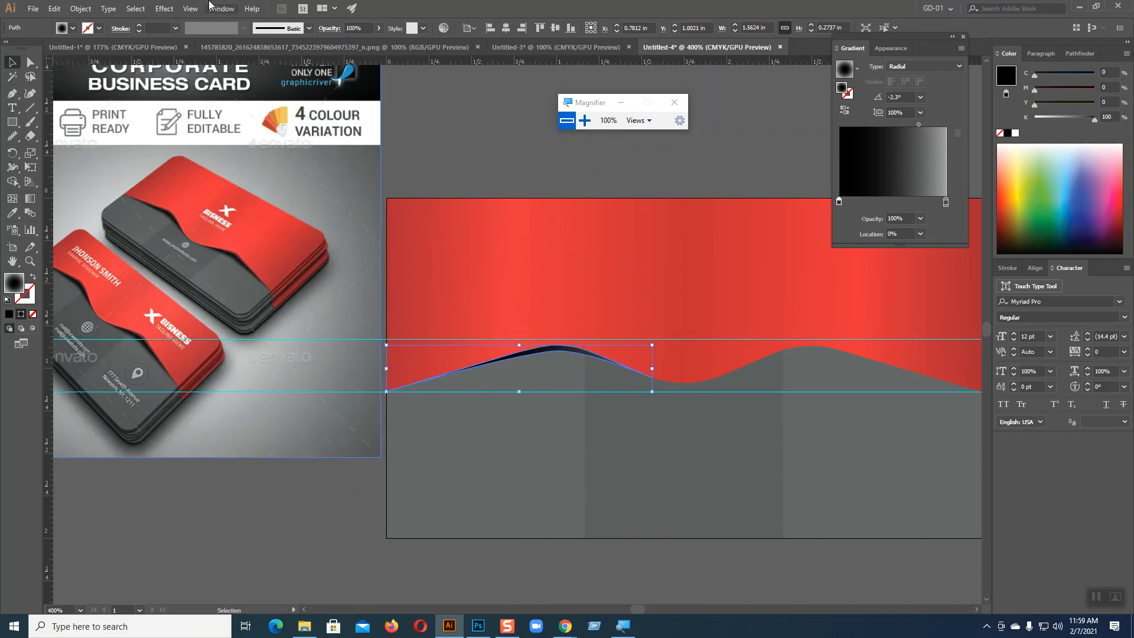
Step: Apply a Feather effect with a 0.1 in radius to the shadow shape
{"action": "left_click", "coordinate": [164, 9]}
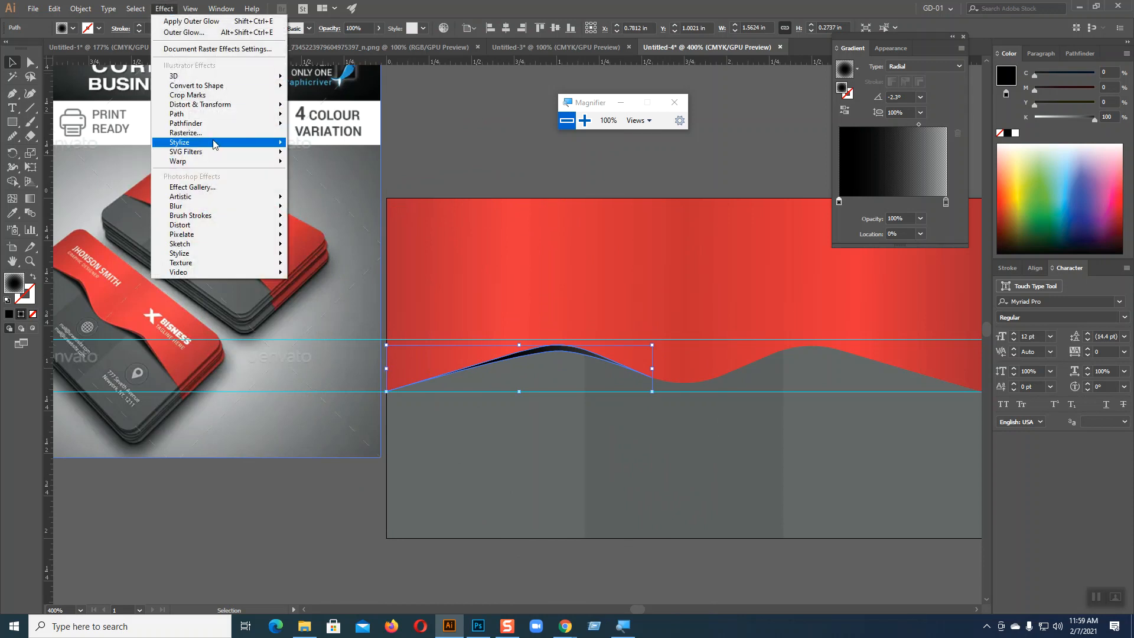
{"action": "mouse_move", "coordinate": [213, 144]}
{"action": "left_click", "coordinate": [335, 154]}
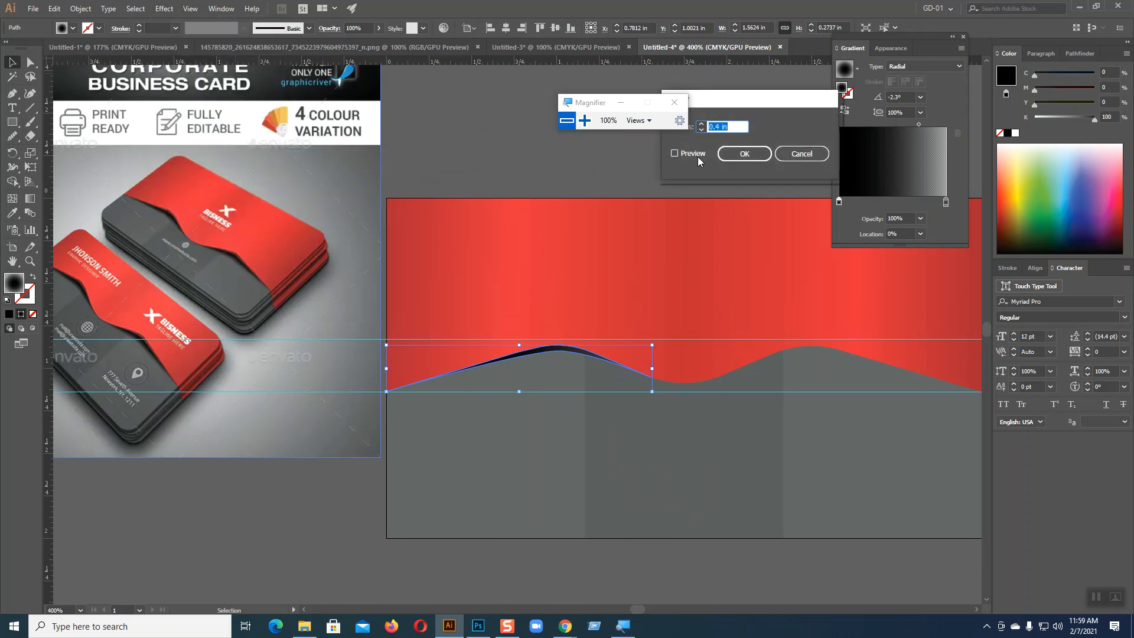
{"action": "left_click", "coordinate": [674, 154]}
{"action": "left_click", "coordinate": [701, 130]}
{"action": "left_click", "coordinate": [701, 130]}
{"action": "left_click", "coordinate": [701, 130]}
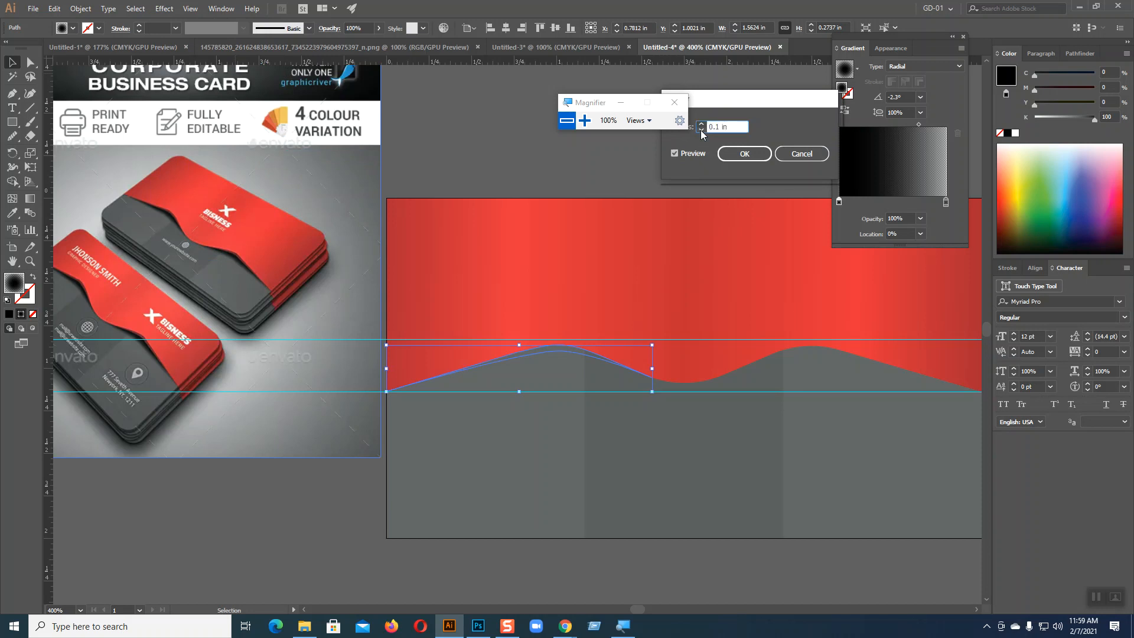
{"action": "left_click", "coordinate": [701, 131]}
{"action": "left_click", "coordinate": [701, 125]}
{"action": "left_click", "coordinate": [747, 155]}
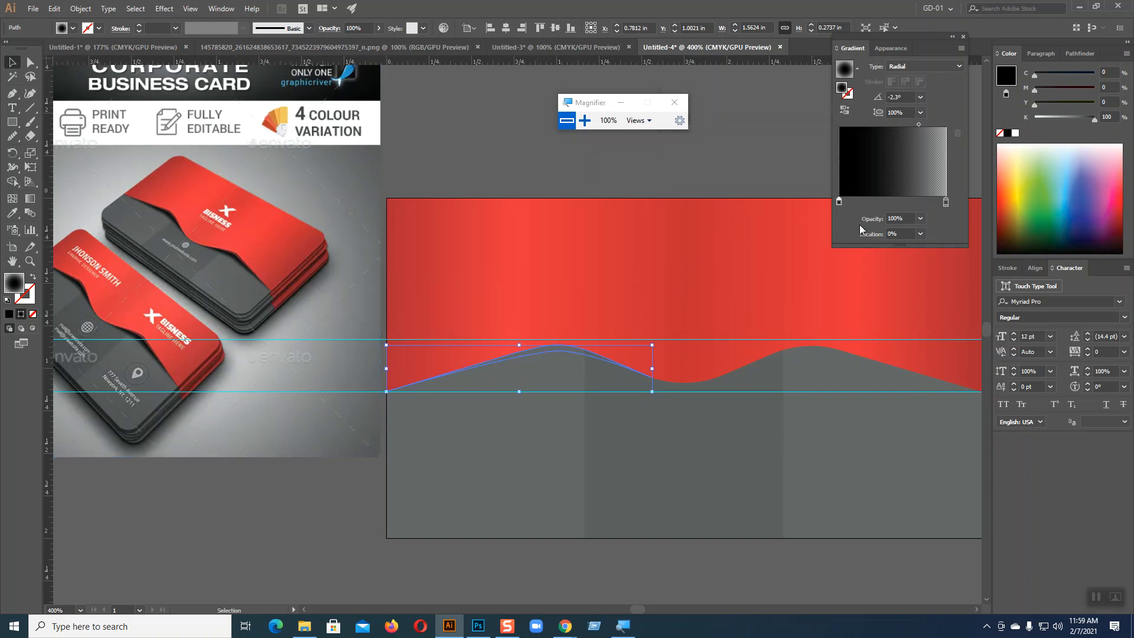
Step: Select the dark grey end stop of the shadow shape's gradient
{"action": "left_click", "coordinate": [945, 202]}
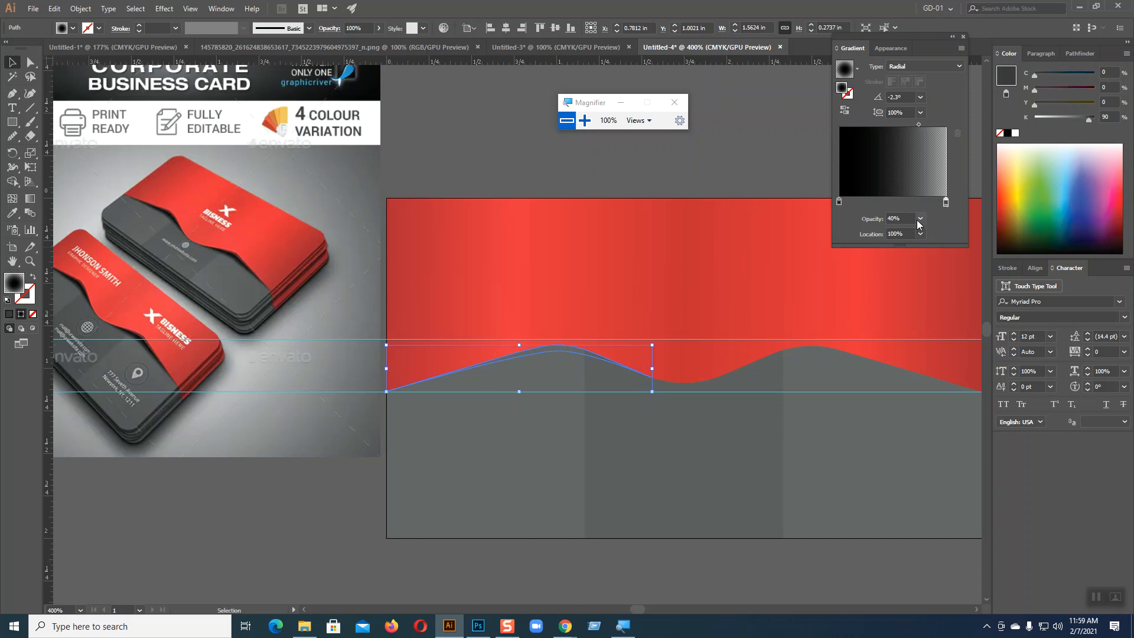